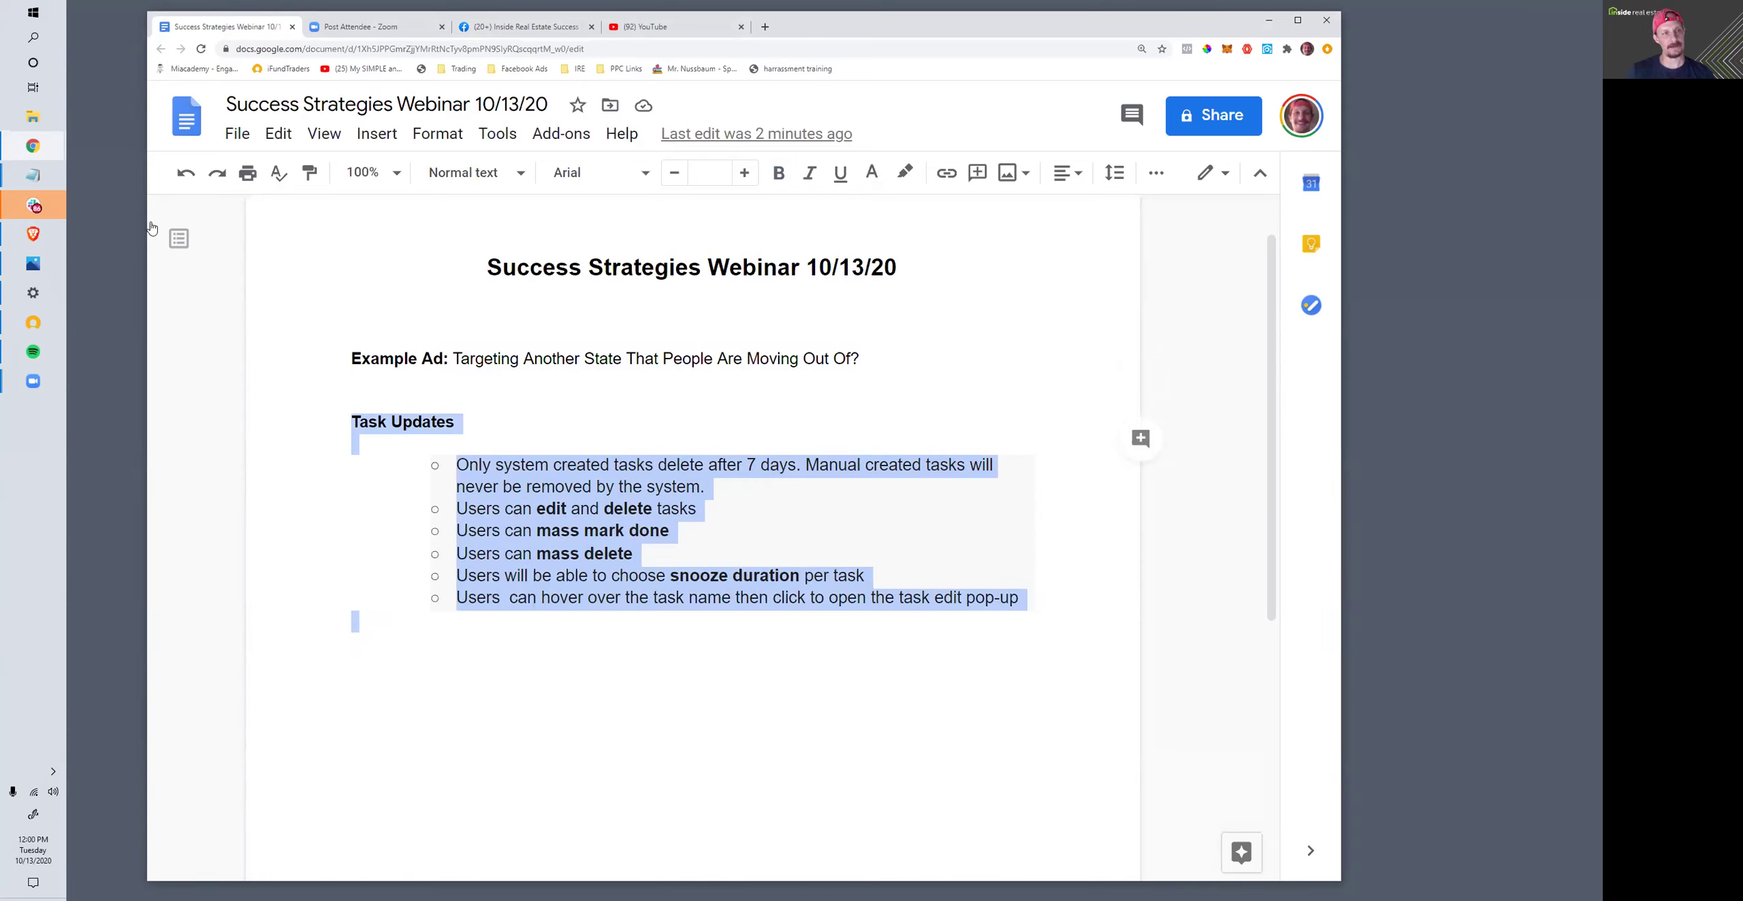
- Widen the browser window on both sides
drag(142, 218, 96, 219)
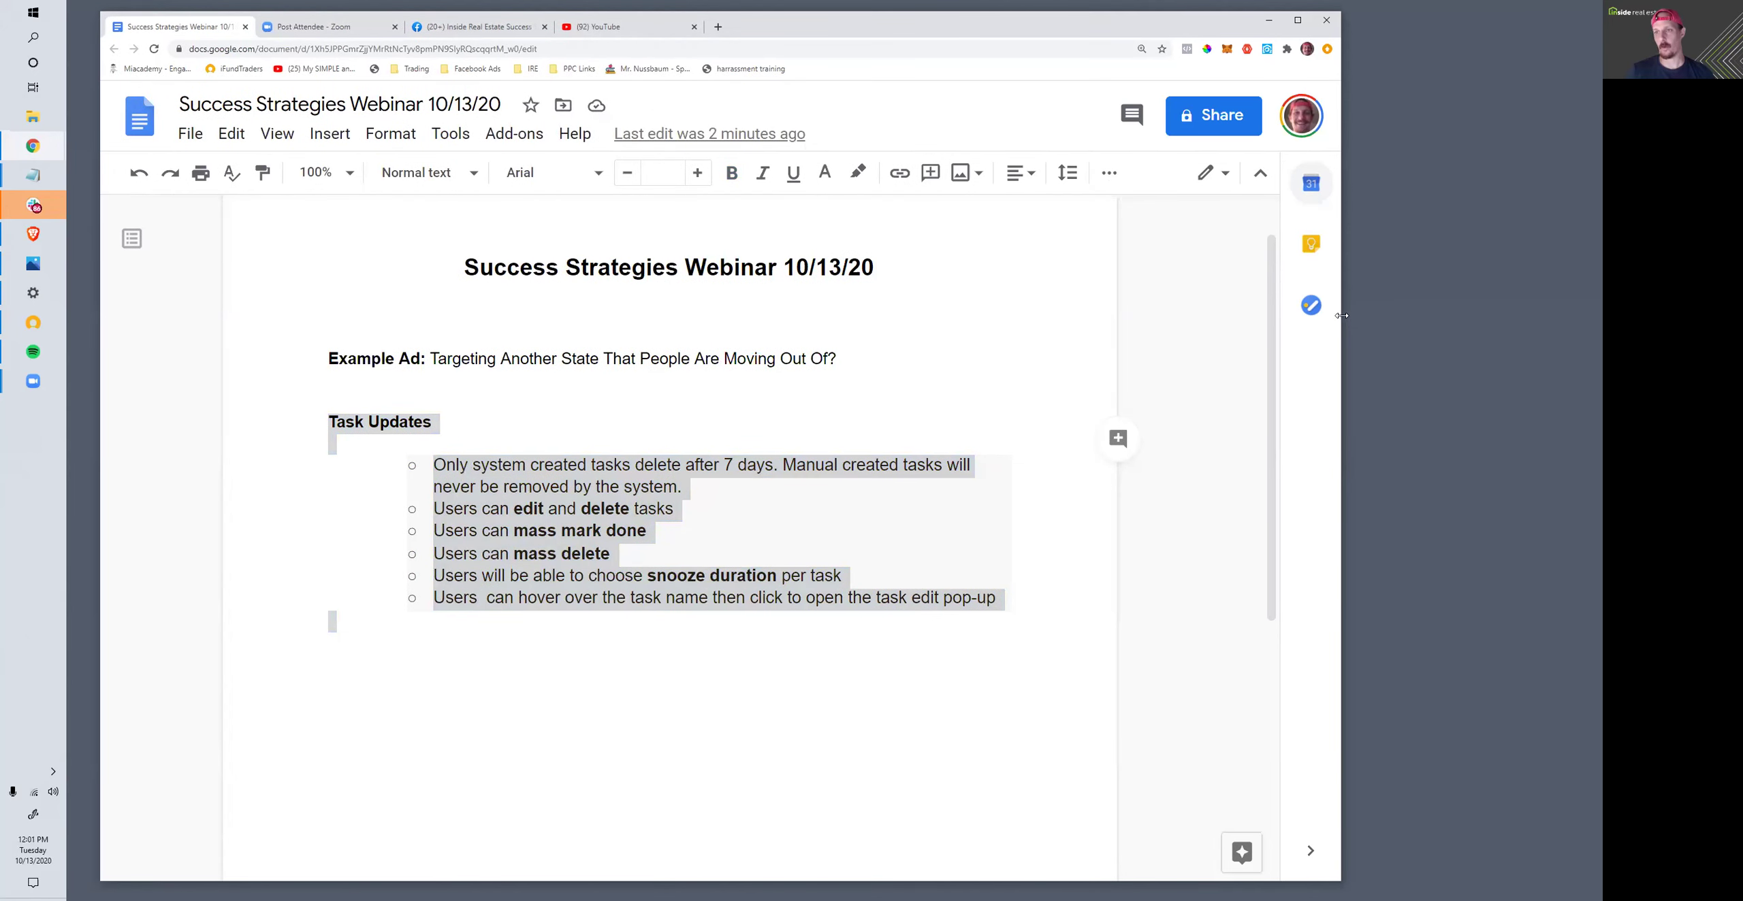
drag(1342, 315, 1536, 315)
- Load insiderealestate.com/webinars in place of the YouTube home page and open the Success Strategy Webinar Replays
click(598, 28)
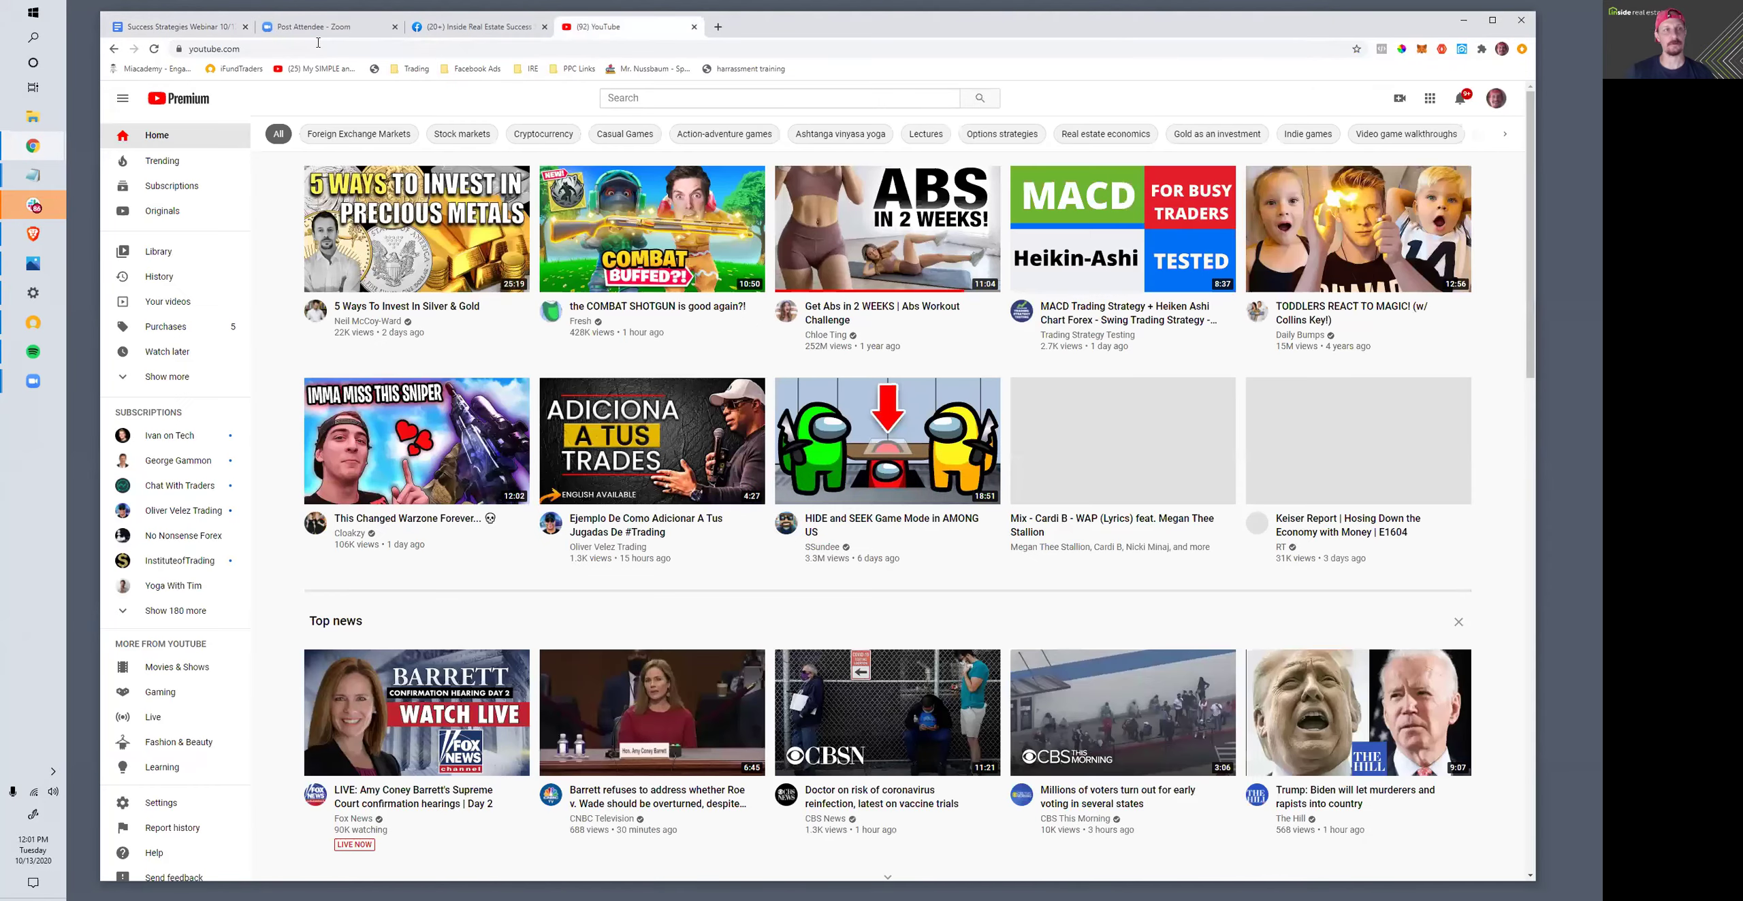
click(318, 48)
text(insiderealestate.com/webinars)
key(Return)
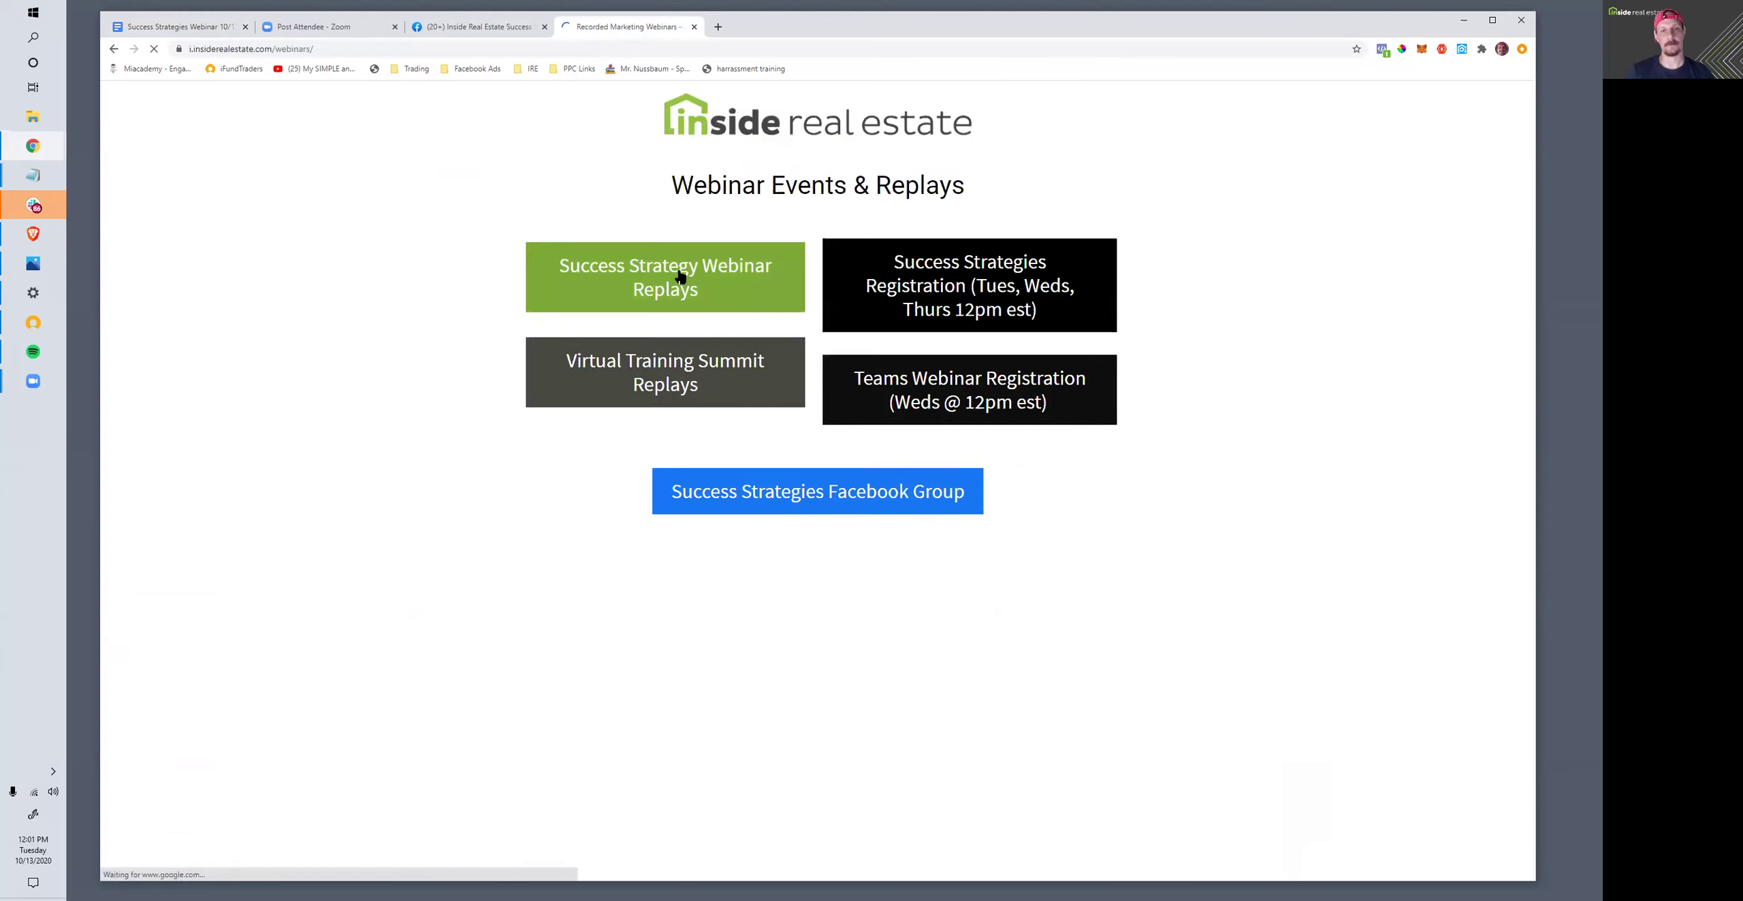
click(646, 300)
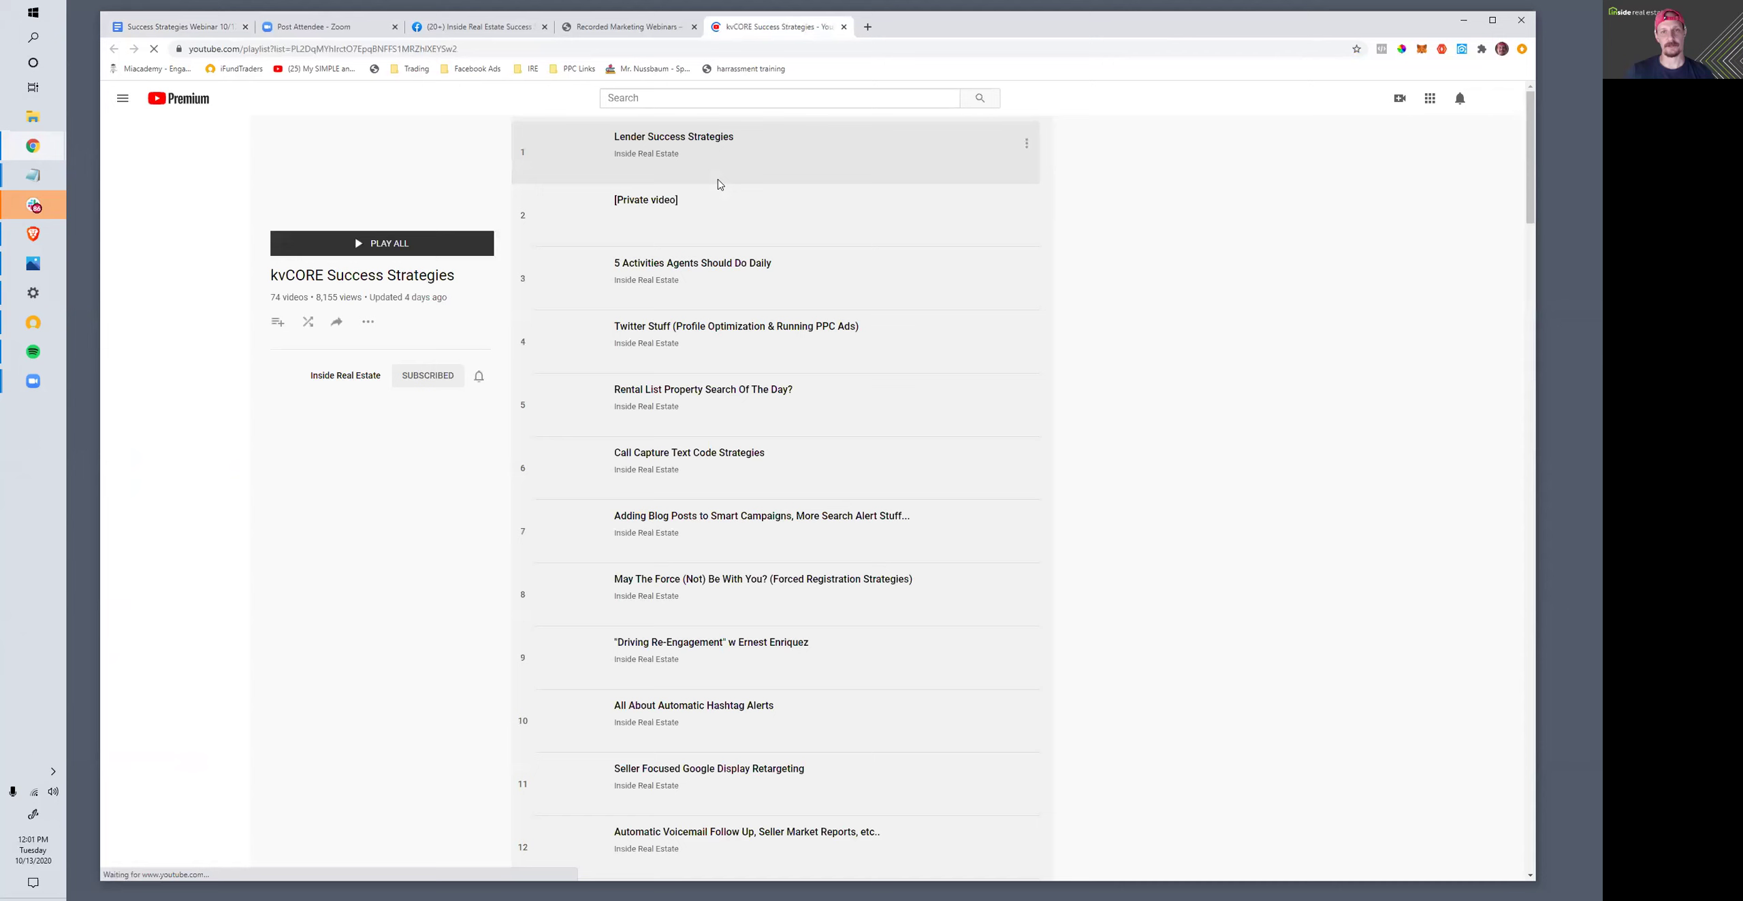
- Return to the webinar document and highlight the whole bullet list under Task Updates for review
click(166, 27)
click(507, 534)
click(625, 532)
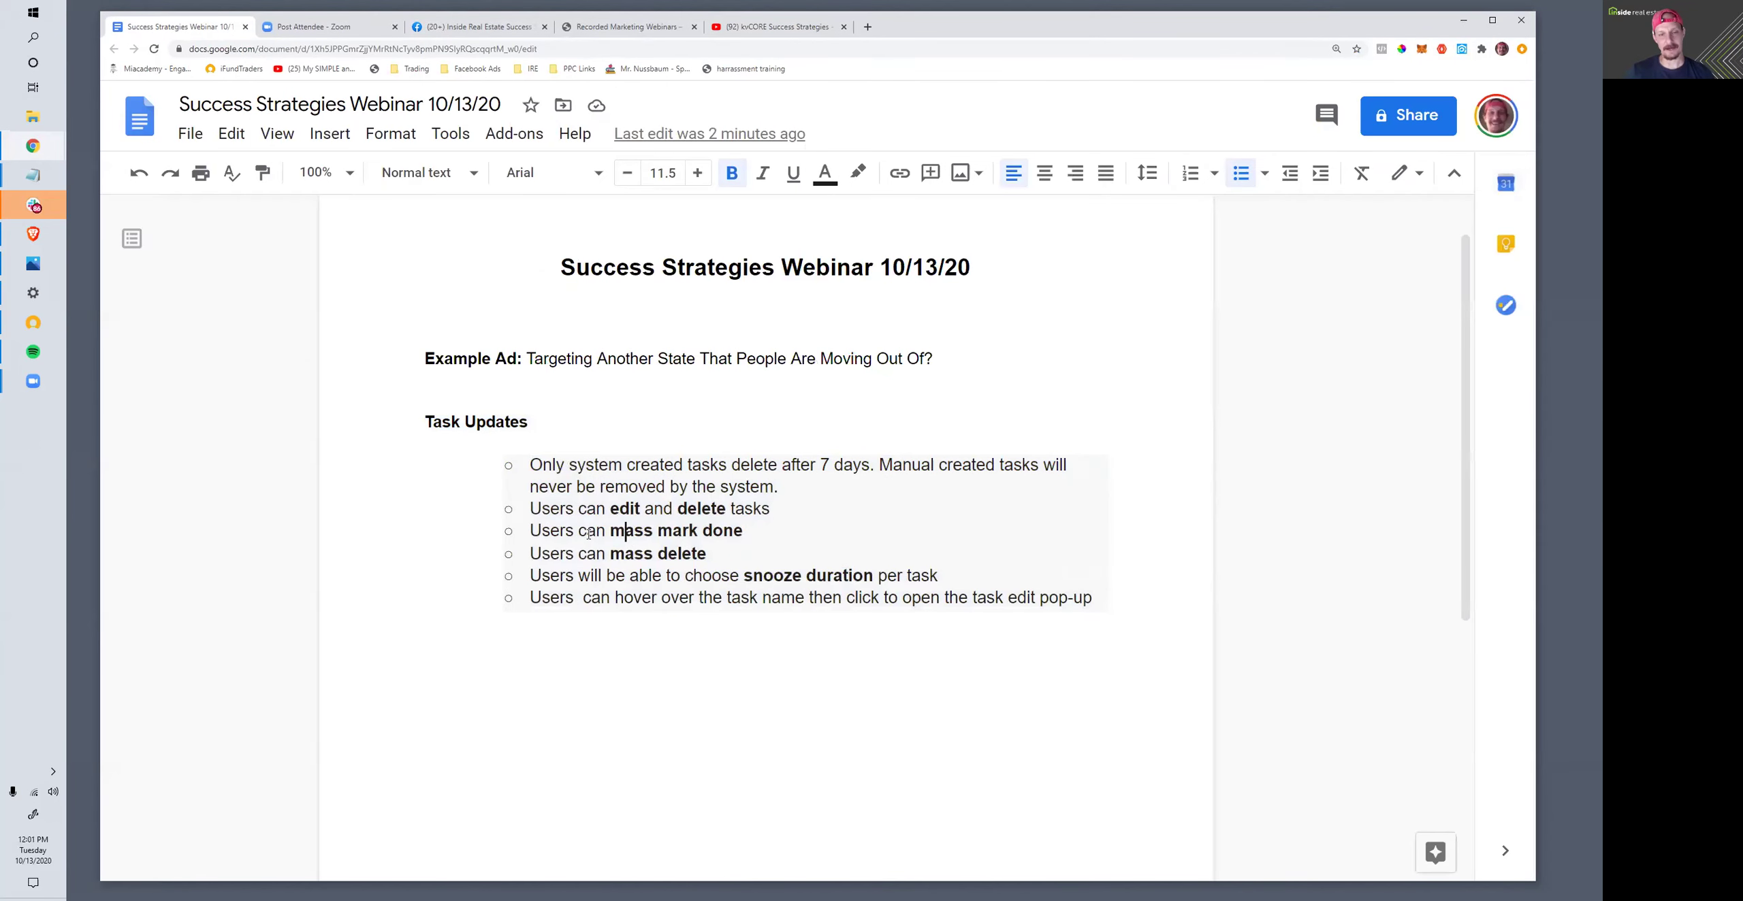
drag(534, 466, 1169, 613)
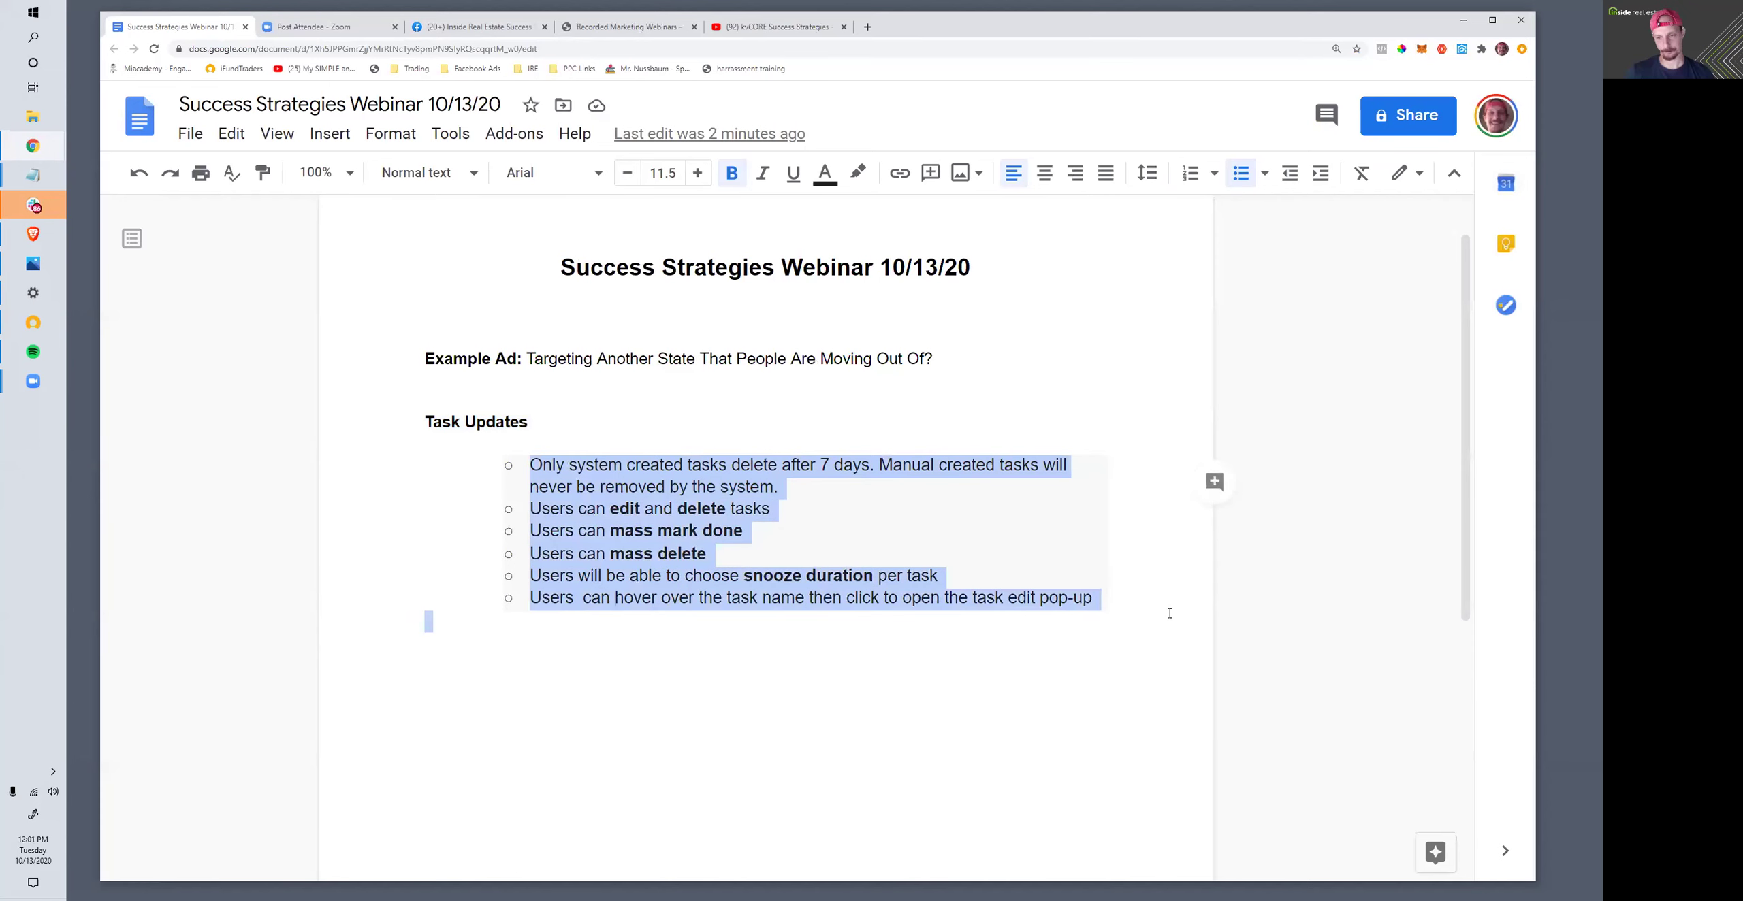
click(580, 555)
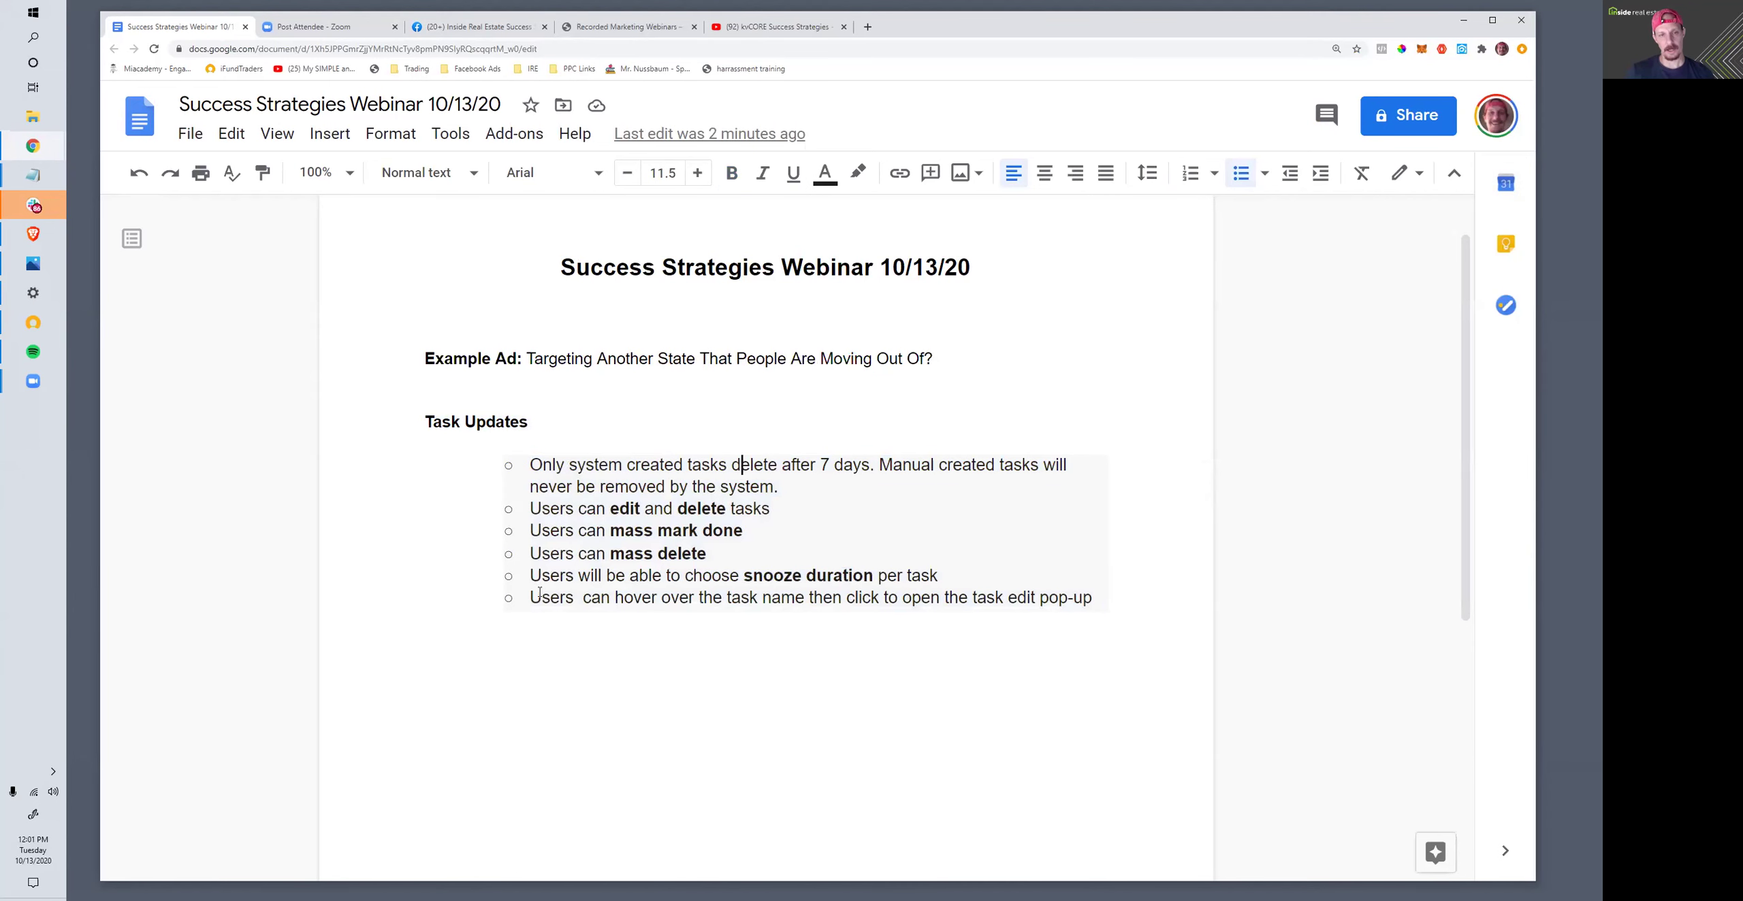
drag(531, 465, 1095, 605)
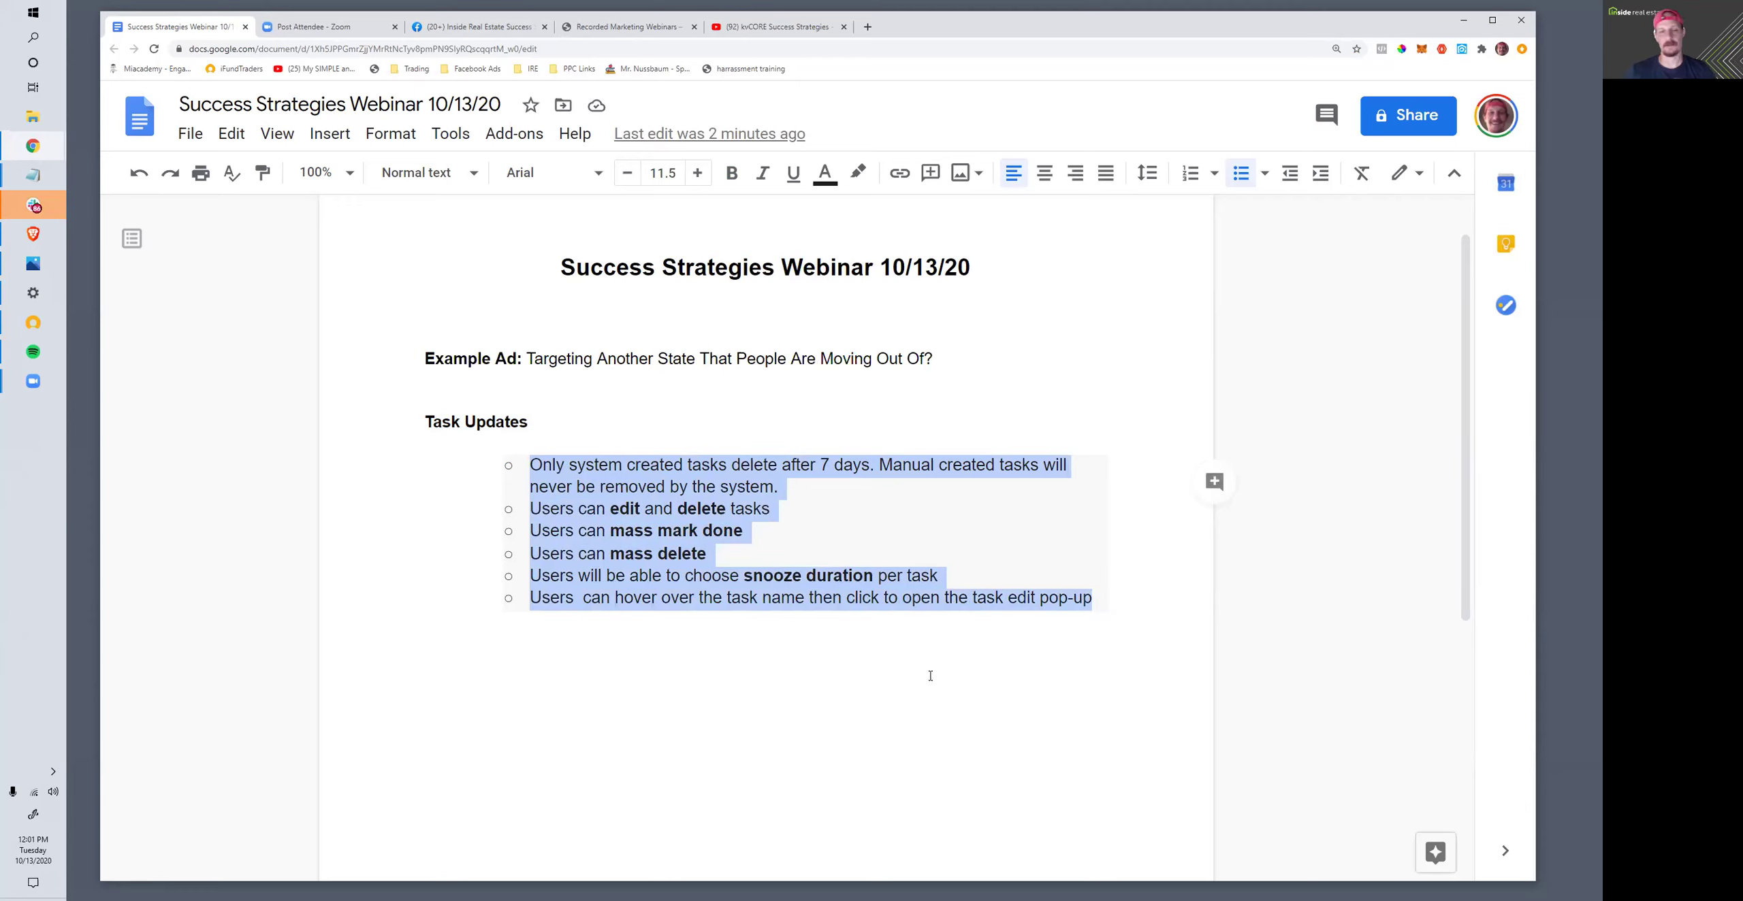
click(700, 746)
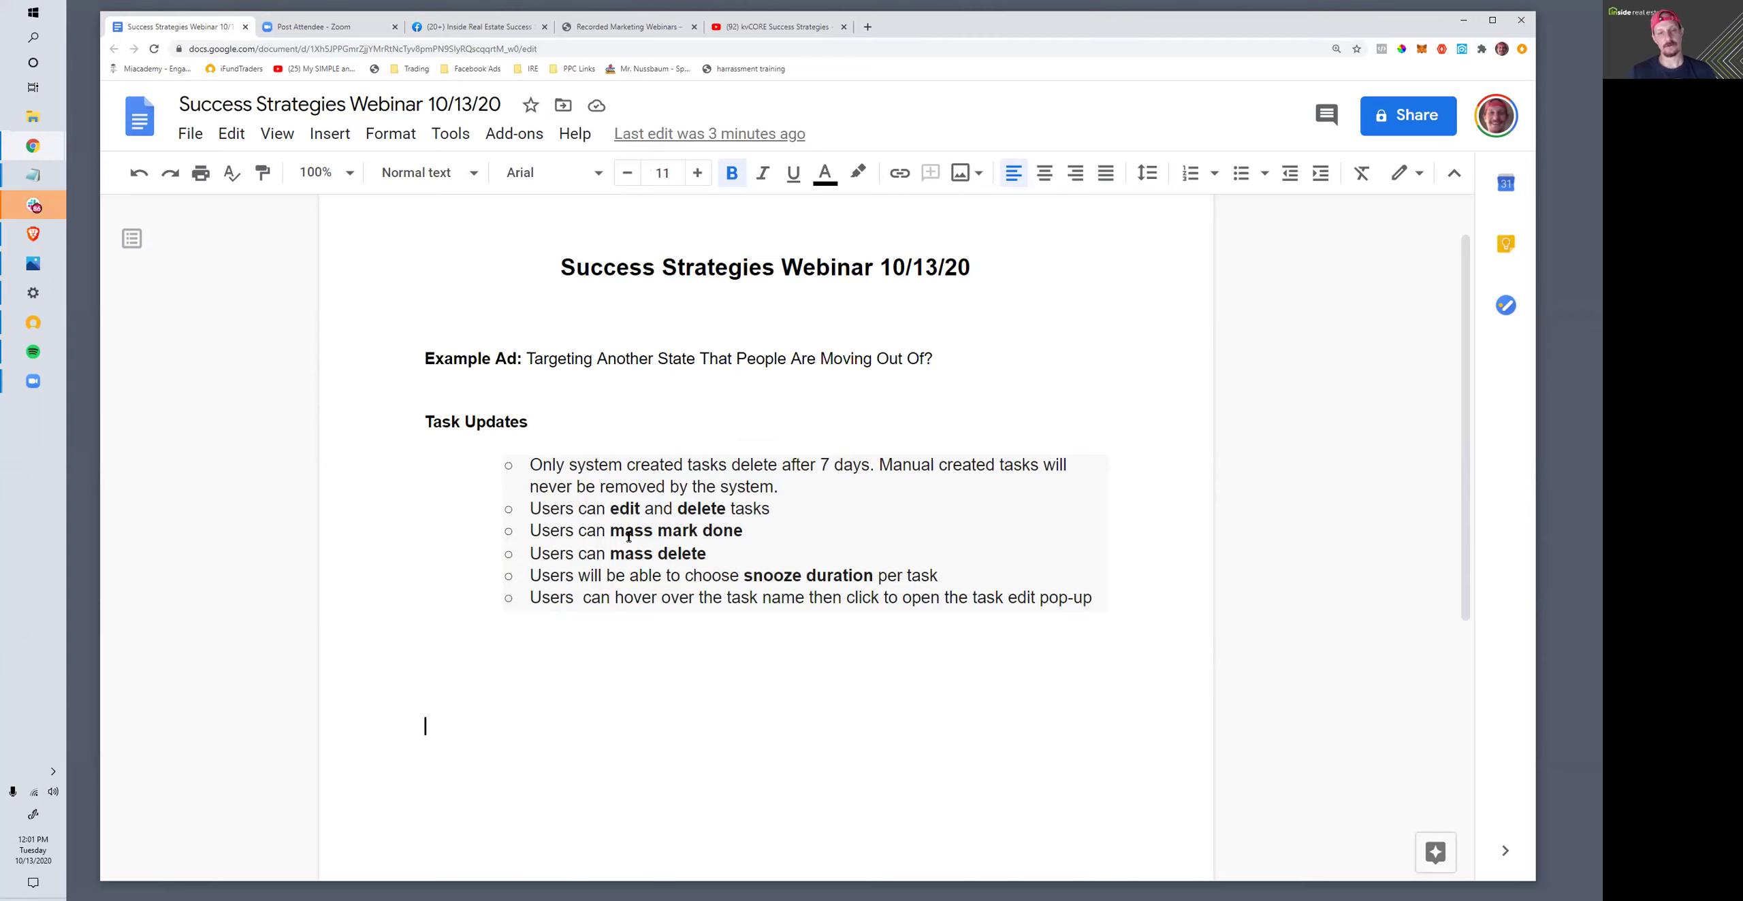
- Highlight the mass mark done and snooze duration bullets, the whole Task Updates list, and the Example Ad line for review
drag(611, 537, 742, 537)
click(723, 601)
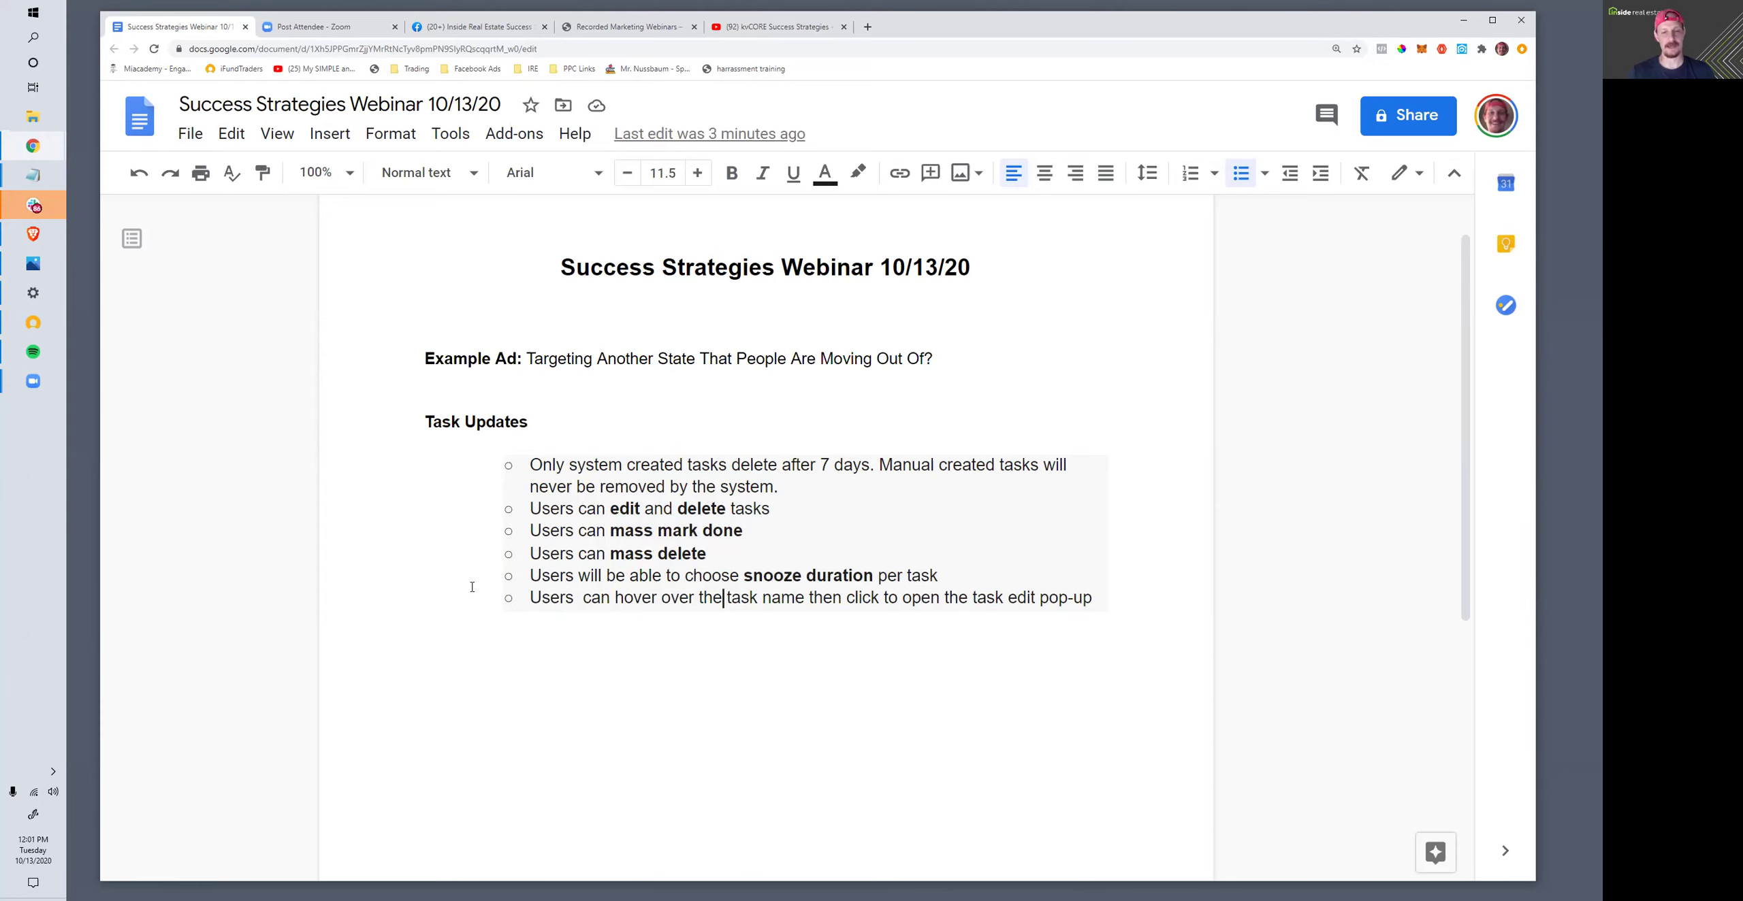
drag(708, 553, 951, 576)
click(641, 754)
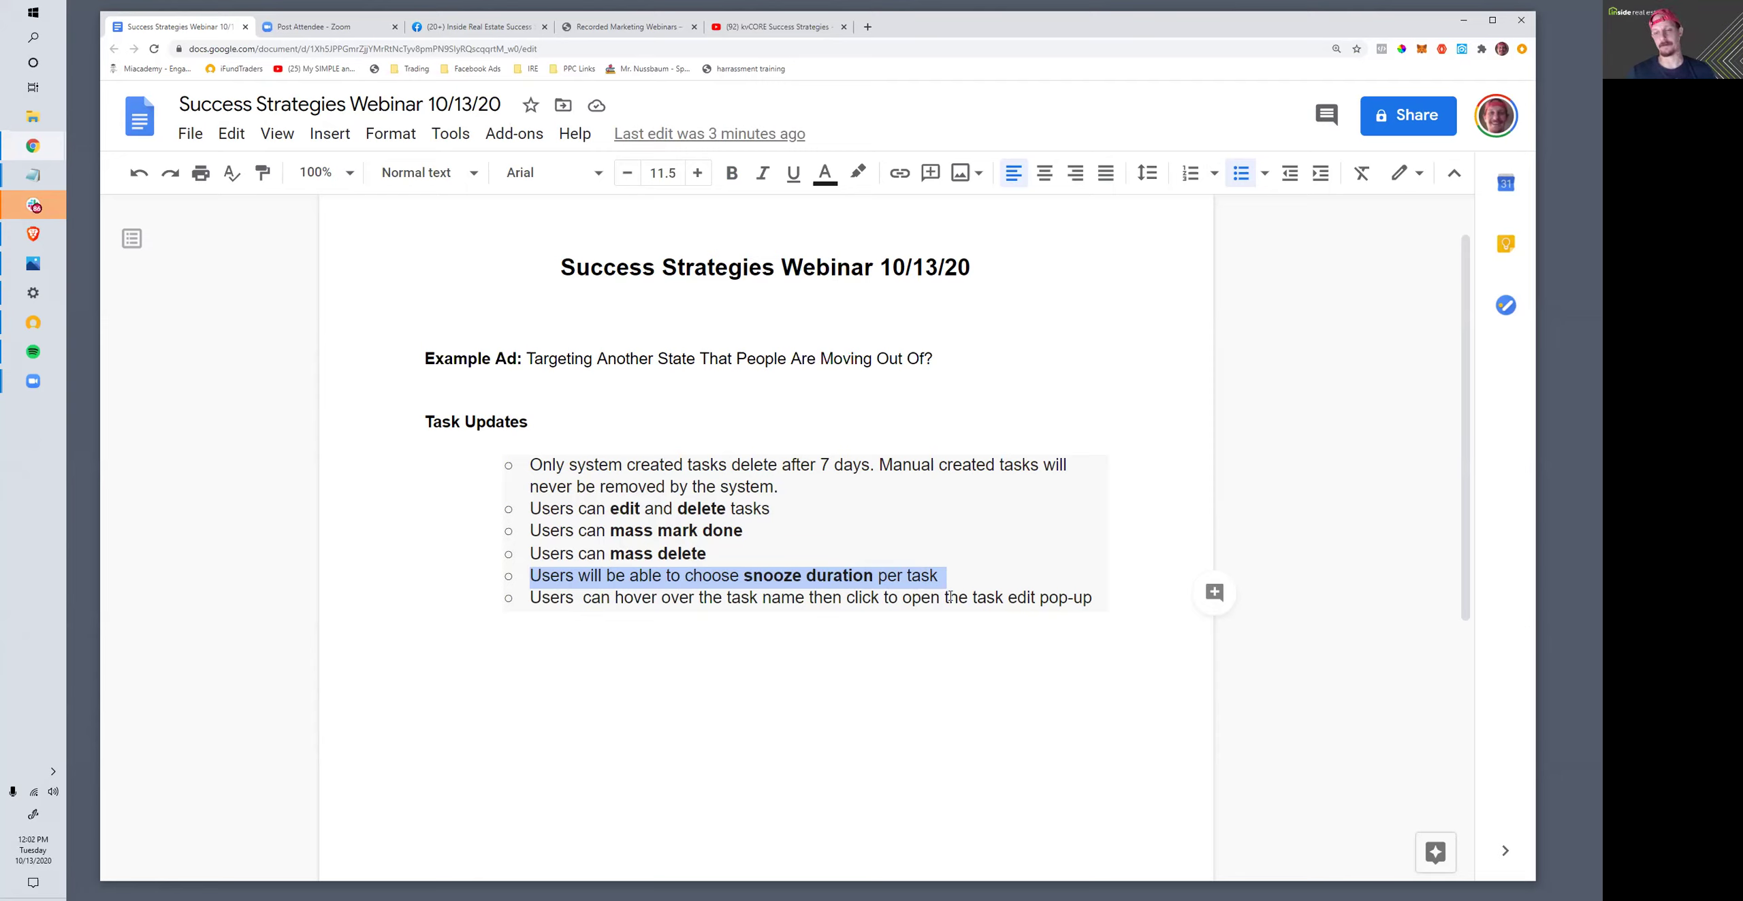
drag(998, 603, 558, 587)
drag(529, 465, 1116, 602)
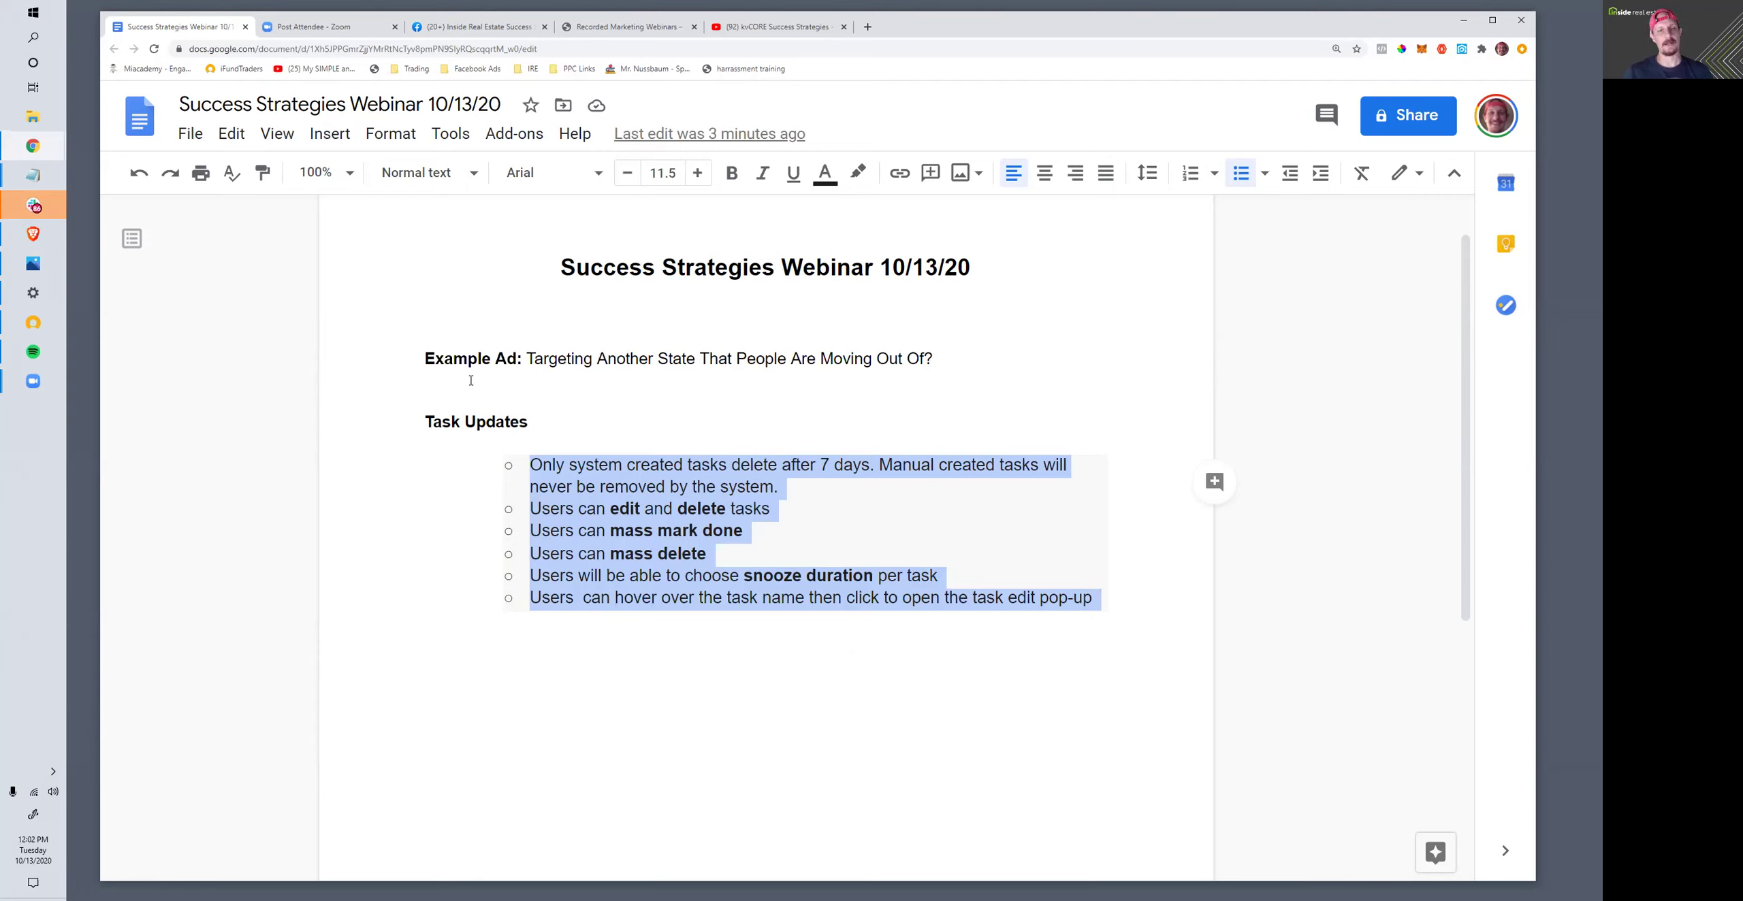
drag(422, 359, 943, 358)
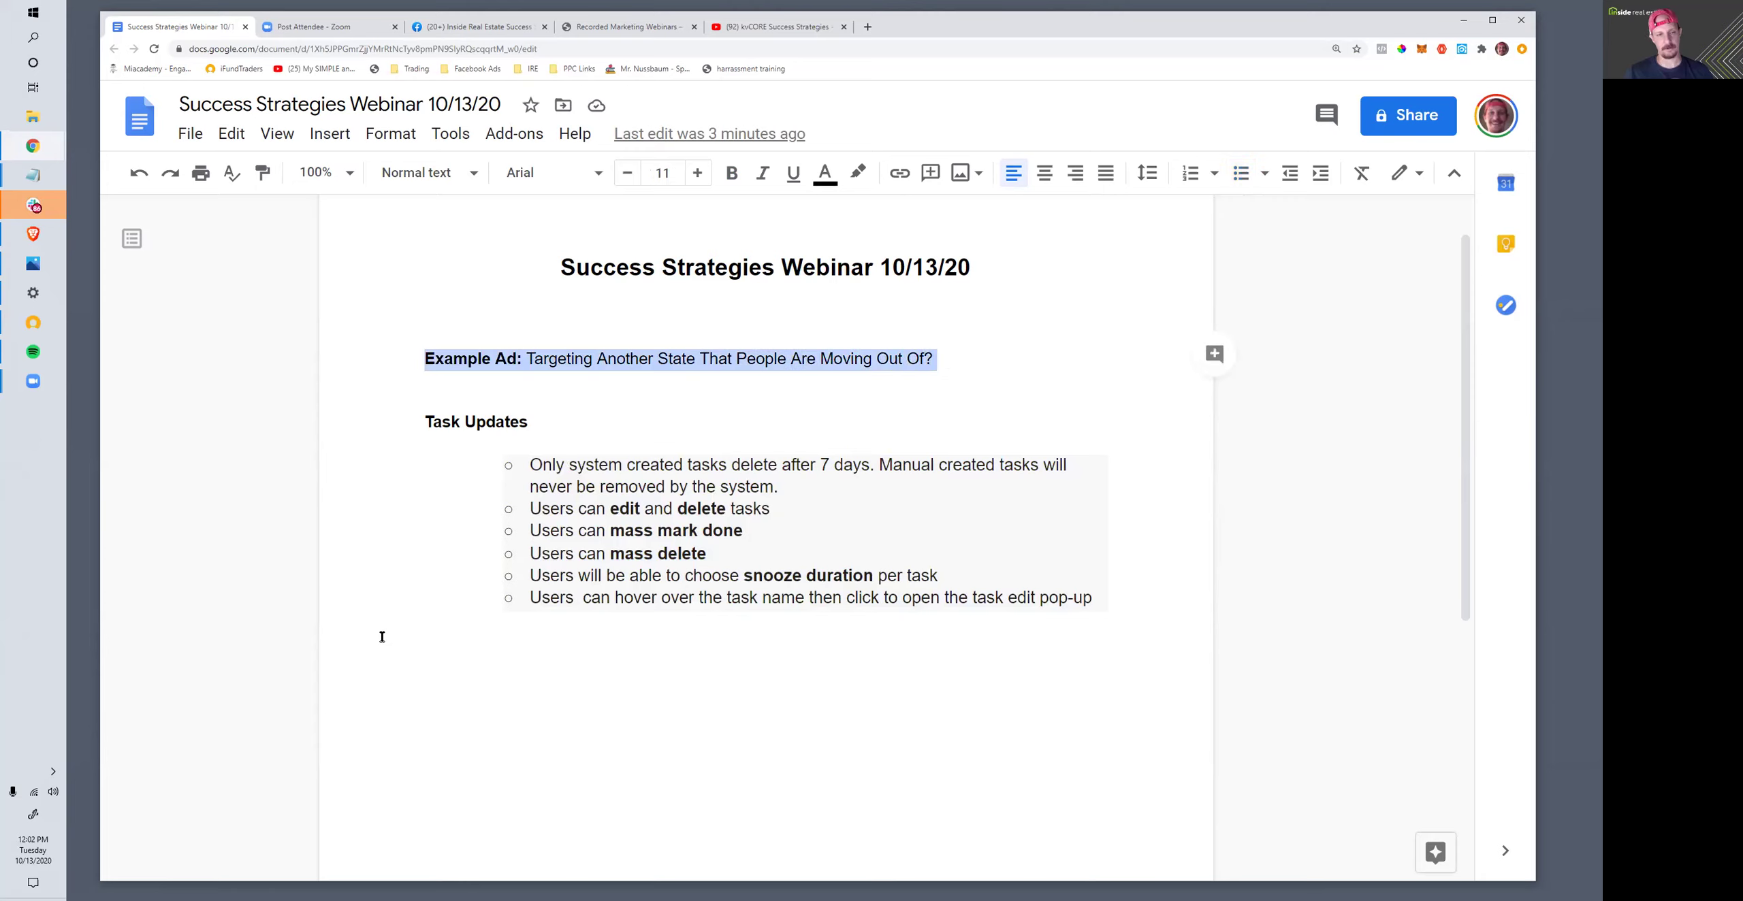
click(446, 648)
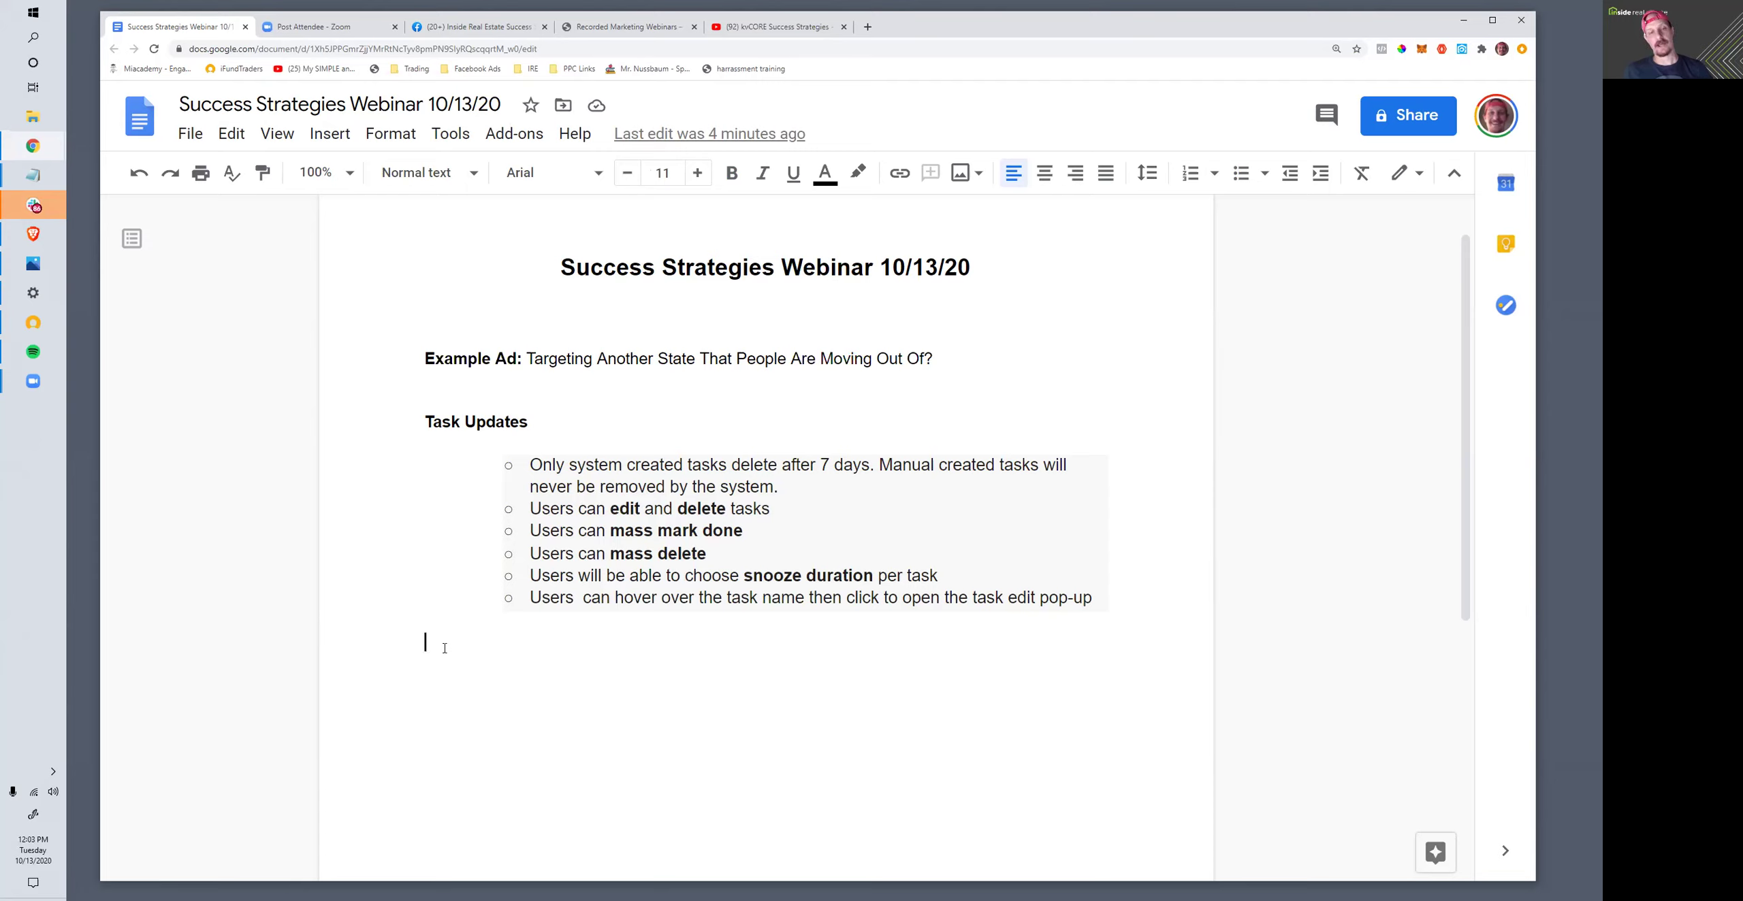
- Below the Example Ad line, add "Big Advantage To This Approach?" and "Most people out of town won't already know an agent in your area."
click(939, 360)
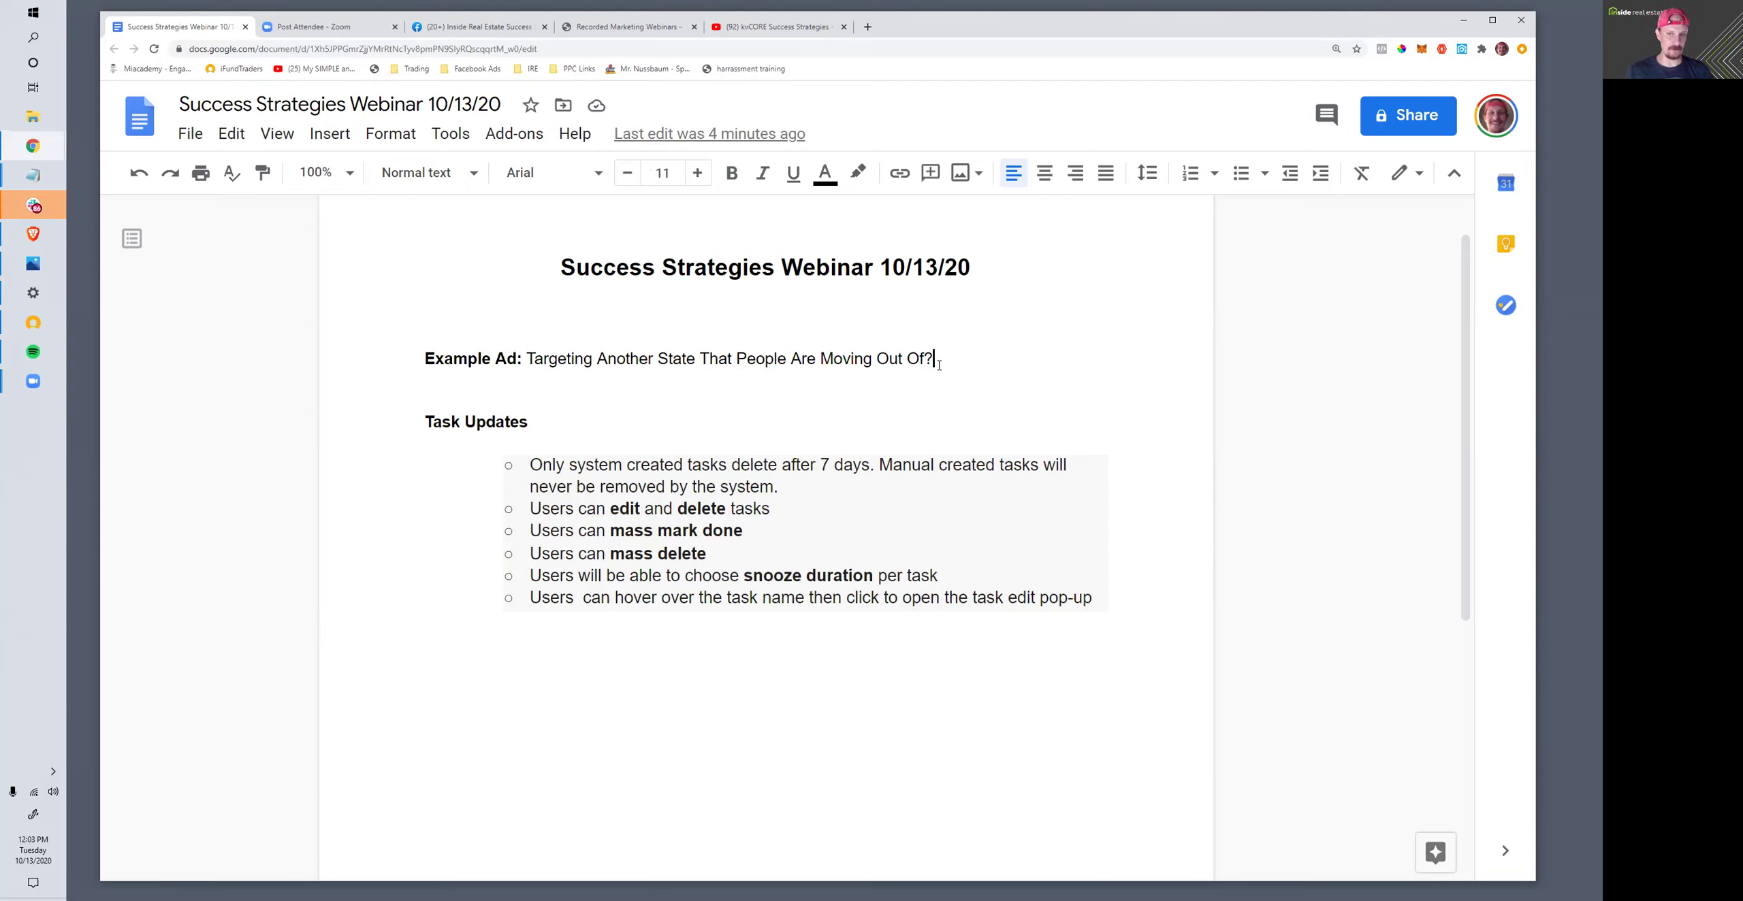
key(Return)
text(Big A)
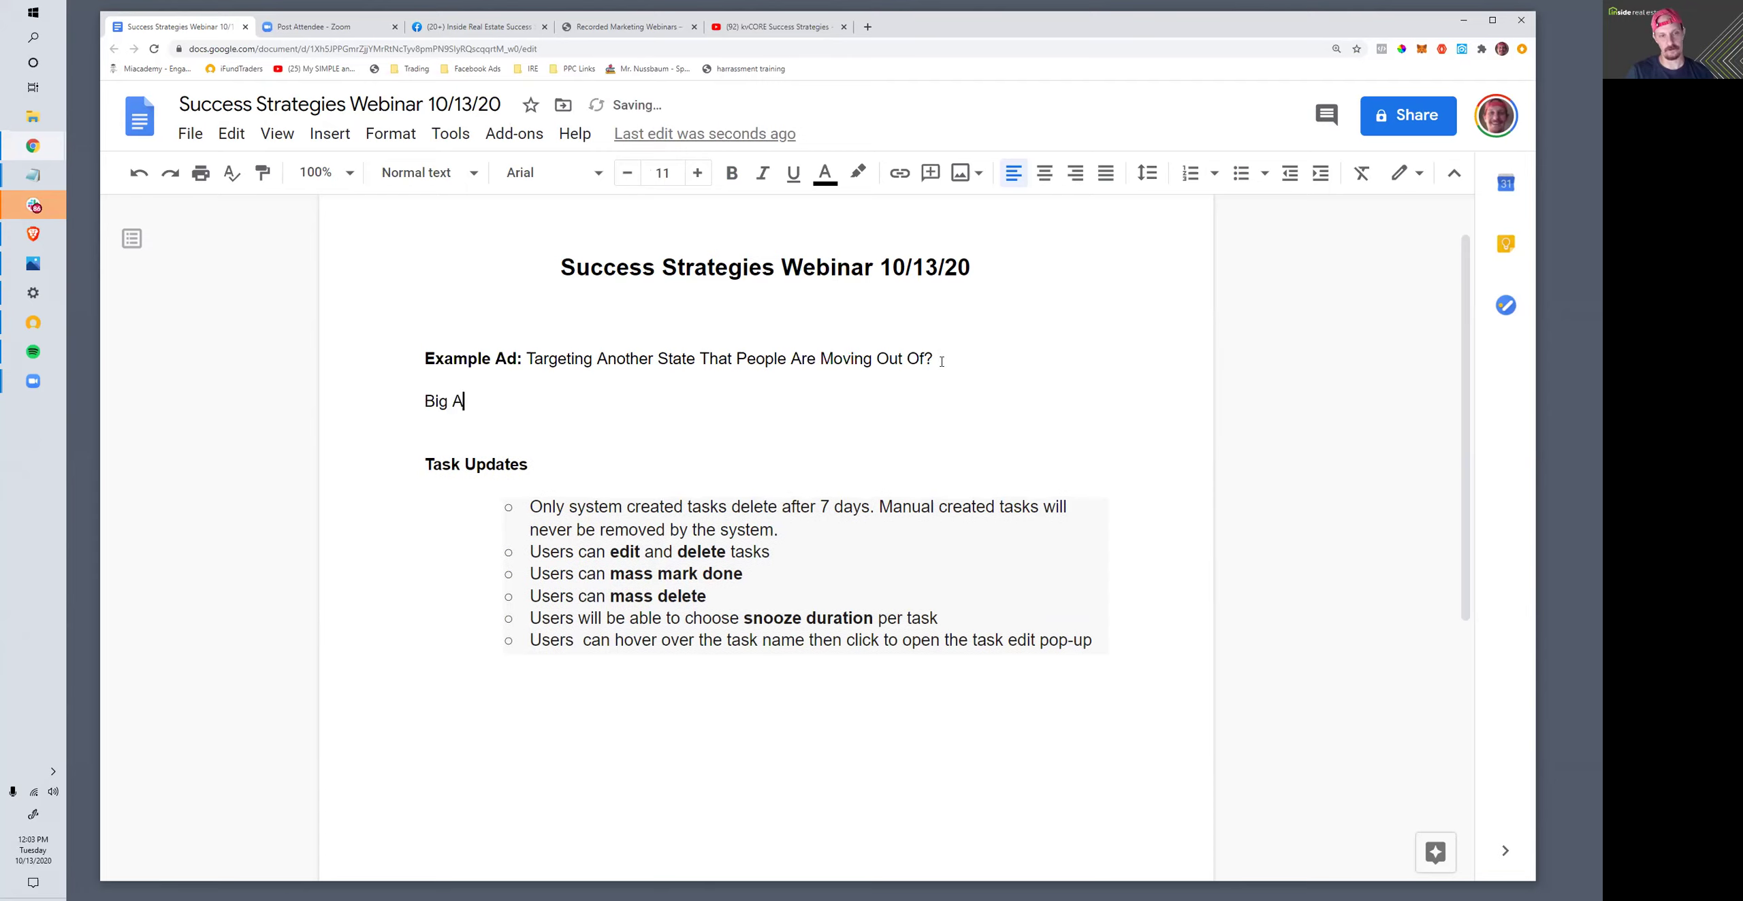
text(dvantage To This )
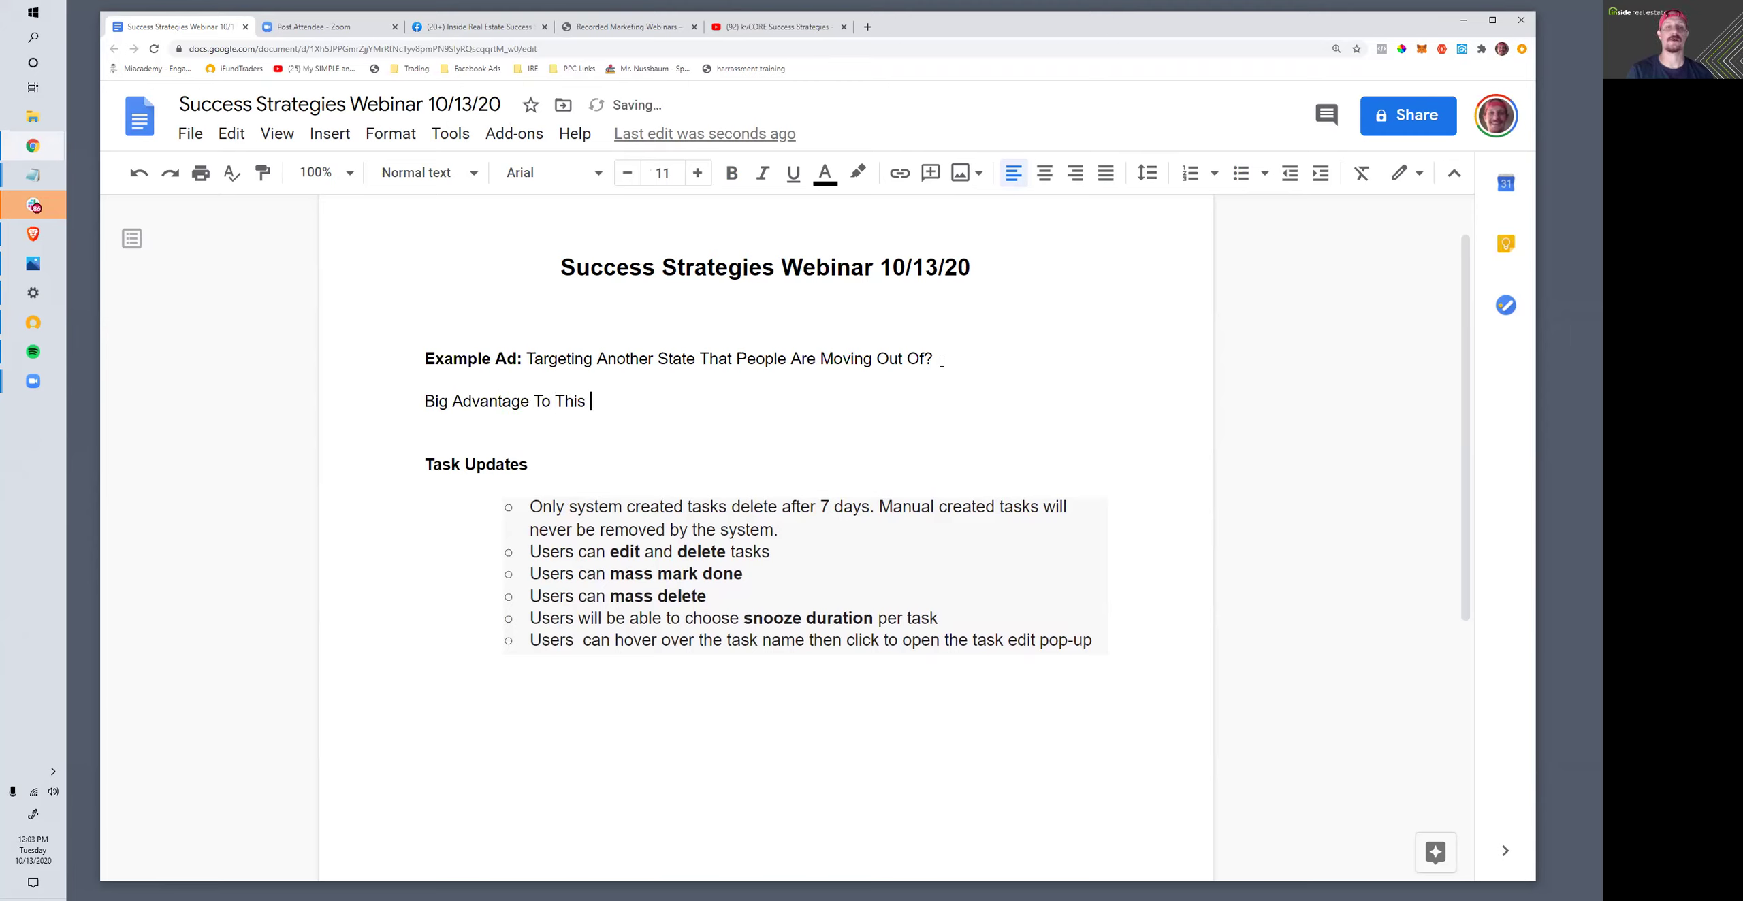
text(Approach?)
key(Return)
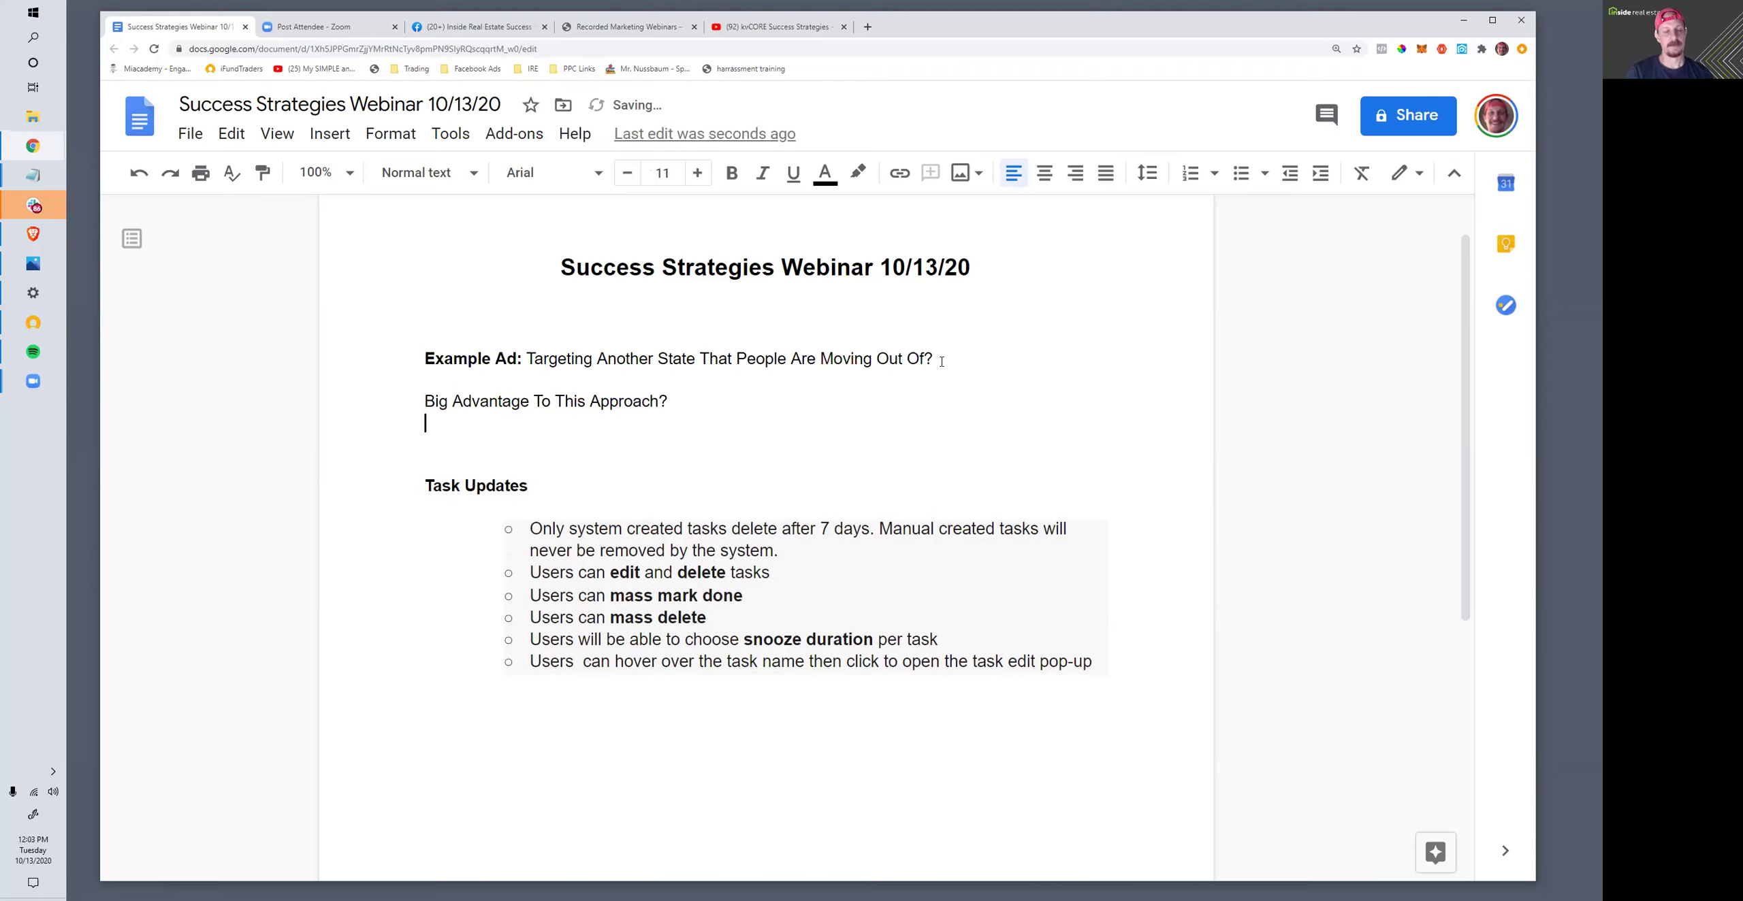
text(Most people out of town won't already know an agent in your area.)
key(Return)
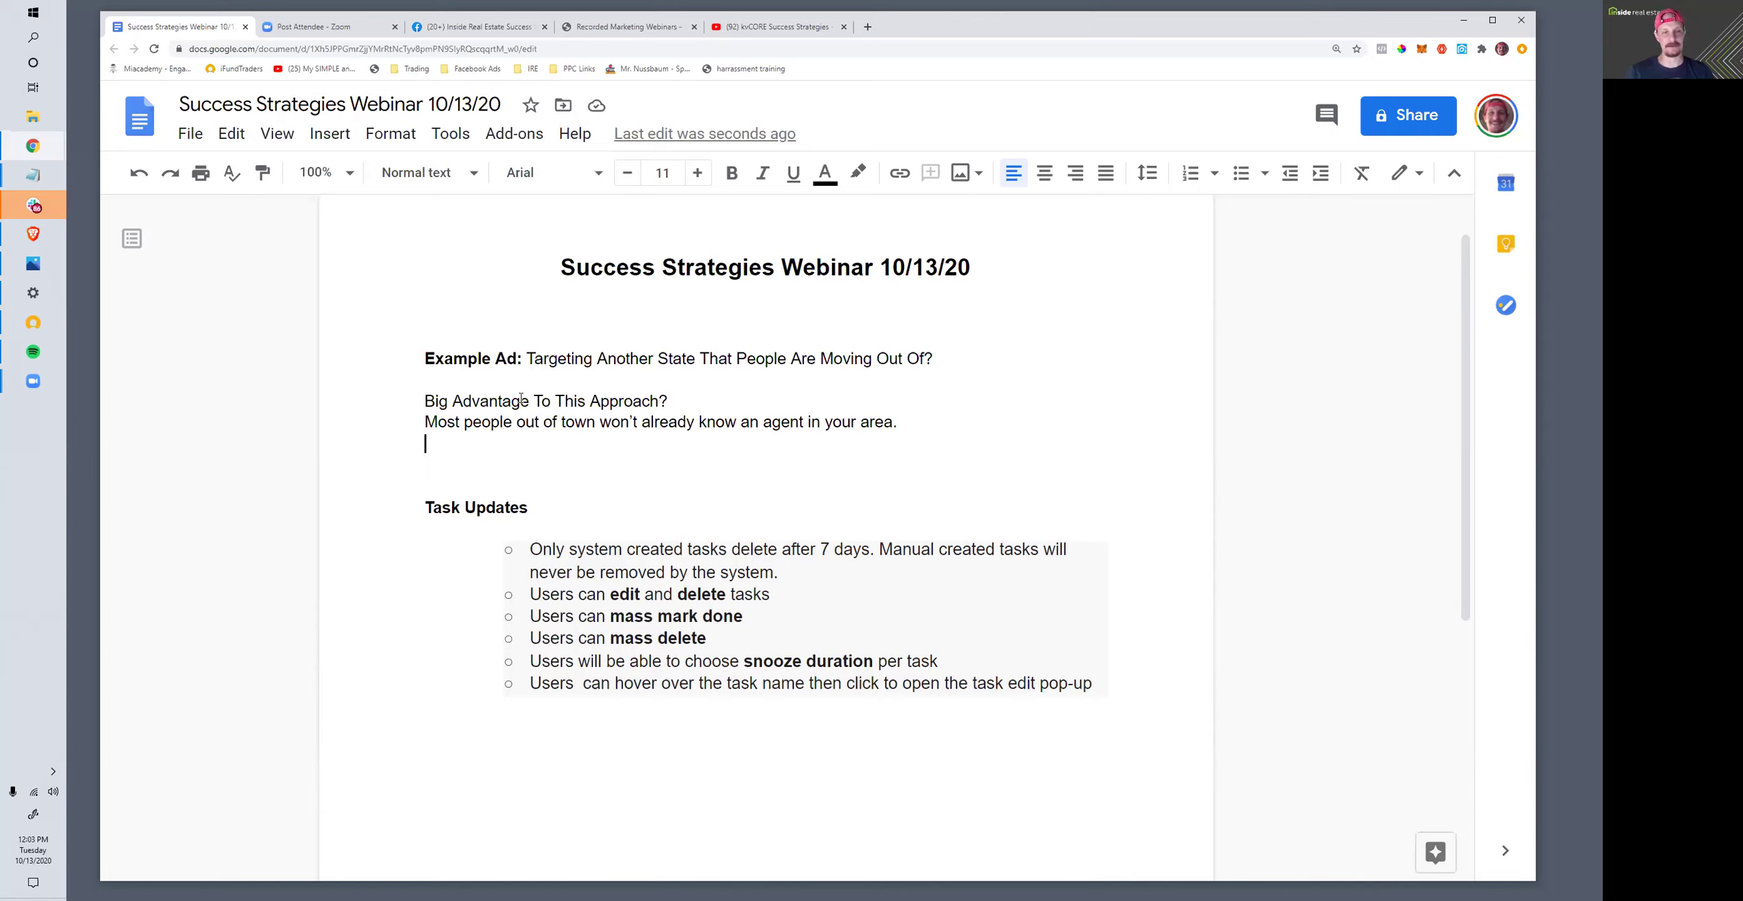
- Highlight the new sentence about people out of town not knowing an agent in the area
drag(425, 422, 718, 422)
click(688, 401)
triple_click(917, 422)
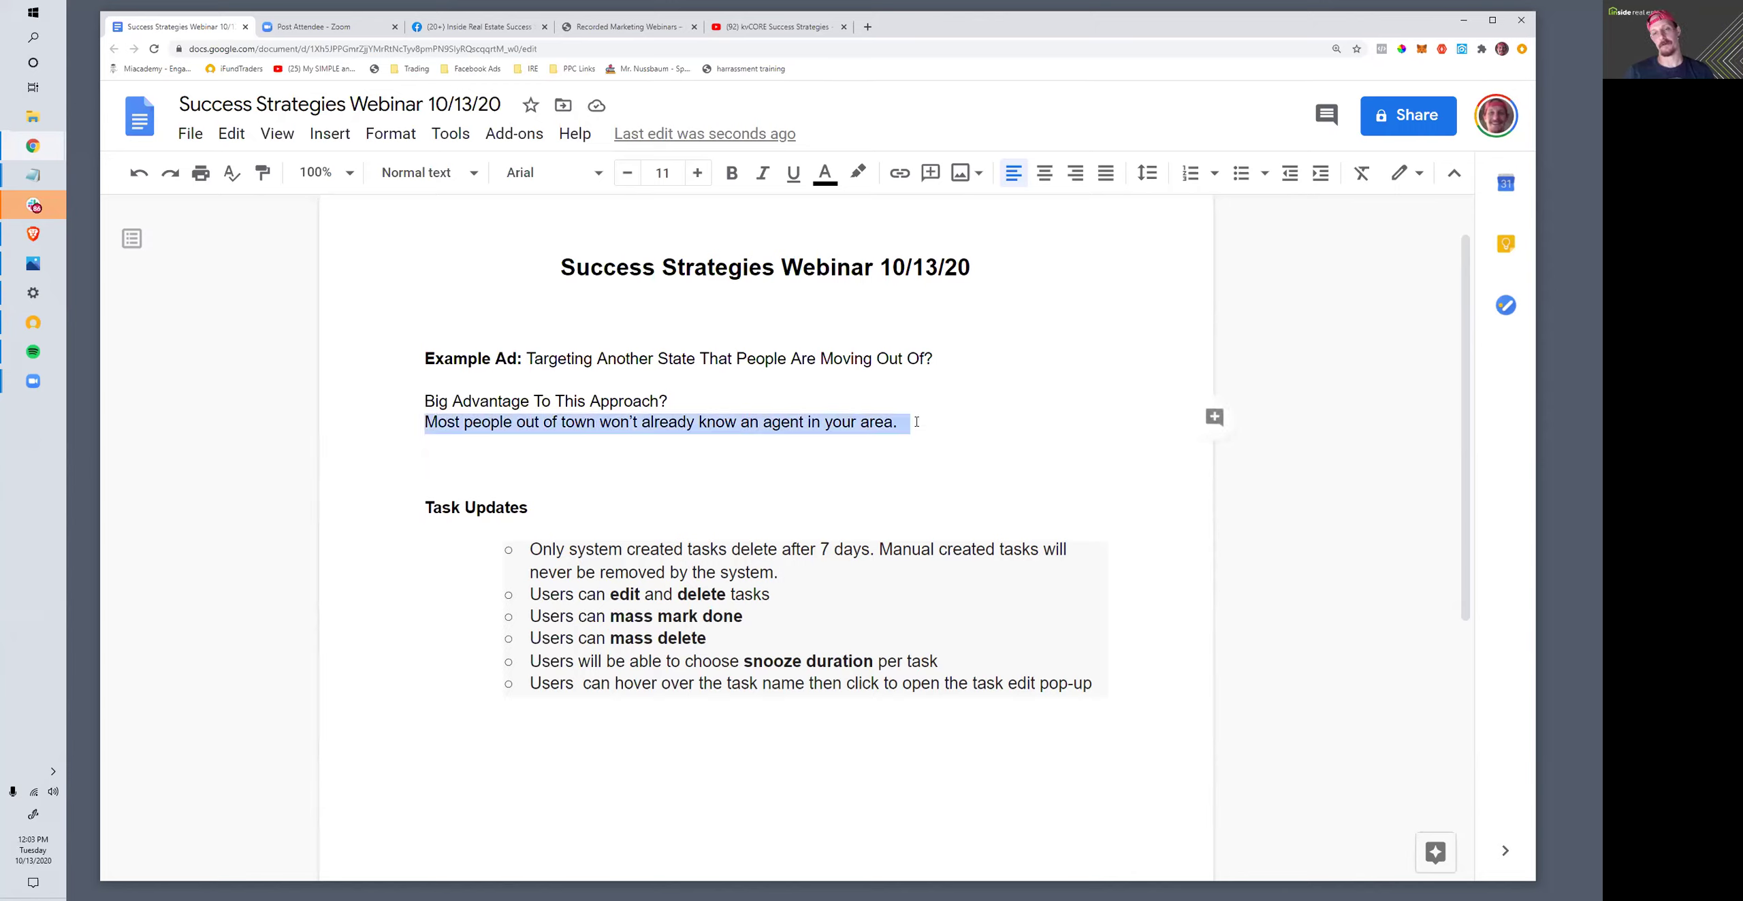
click(610, 475)
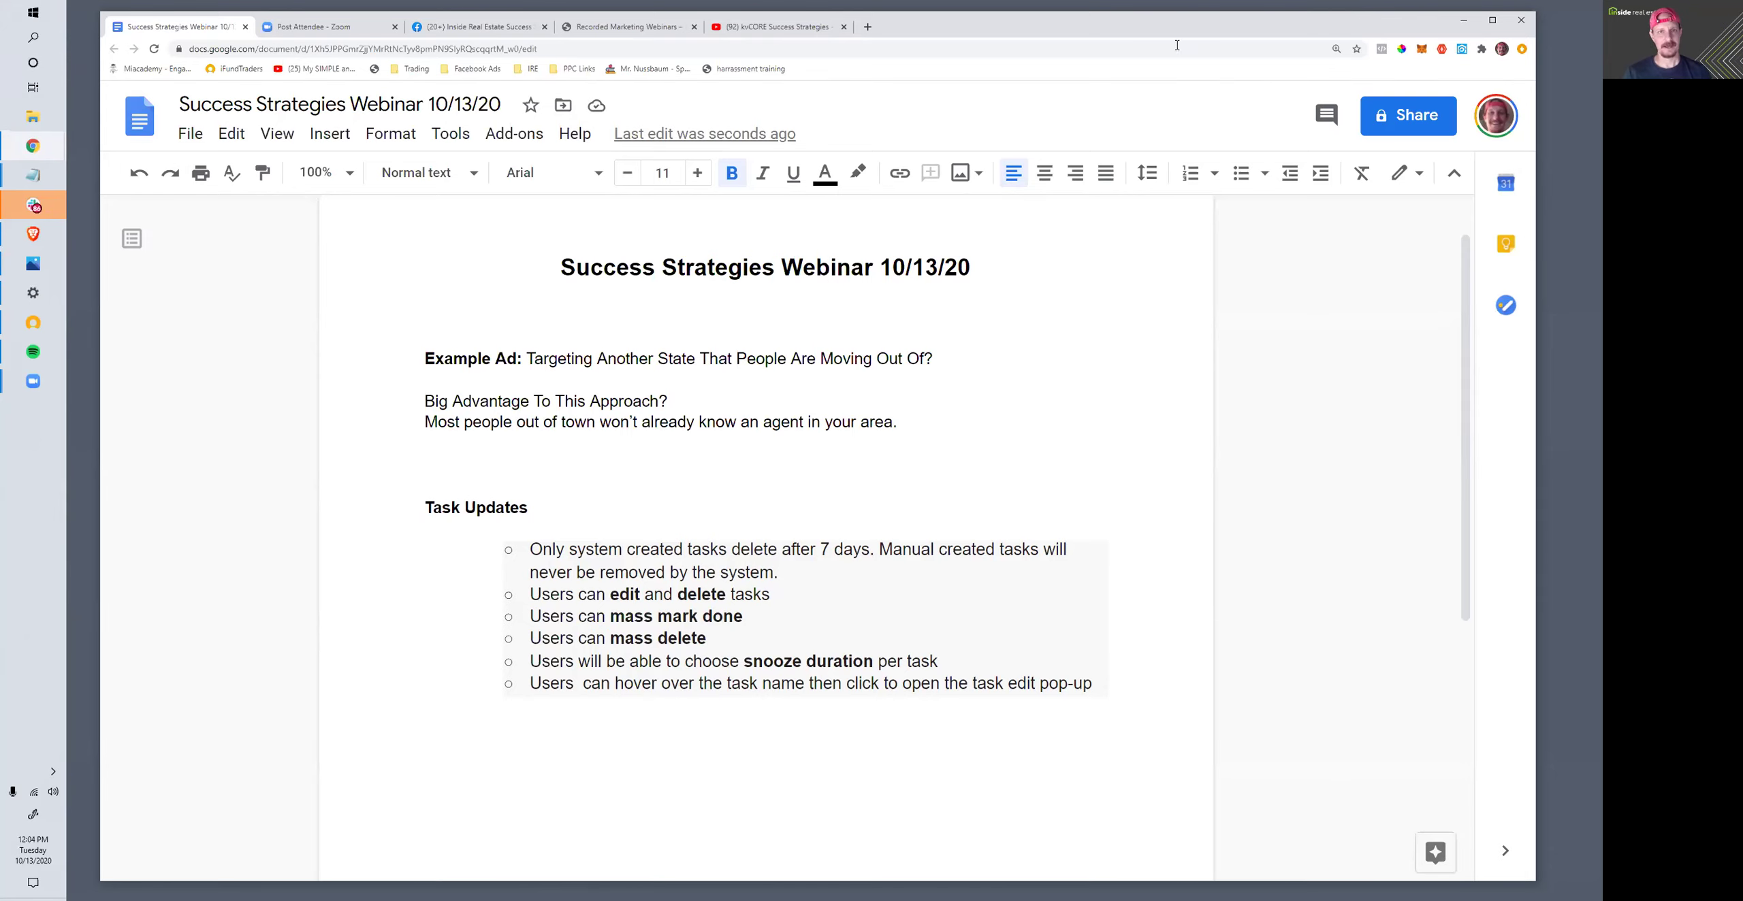
- Switch to YouTube and open the signed-in account's own channel at its list of uploaded videos
click(755, 29)
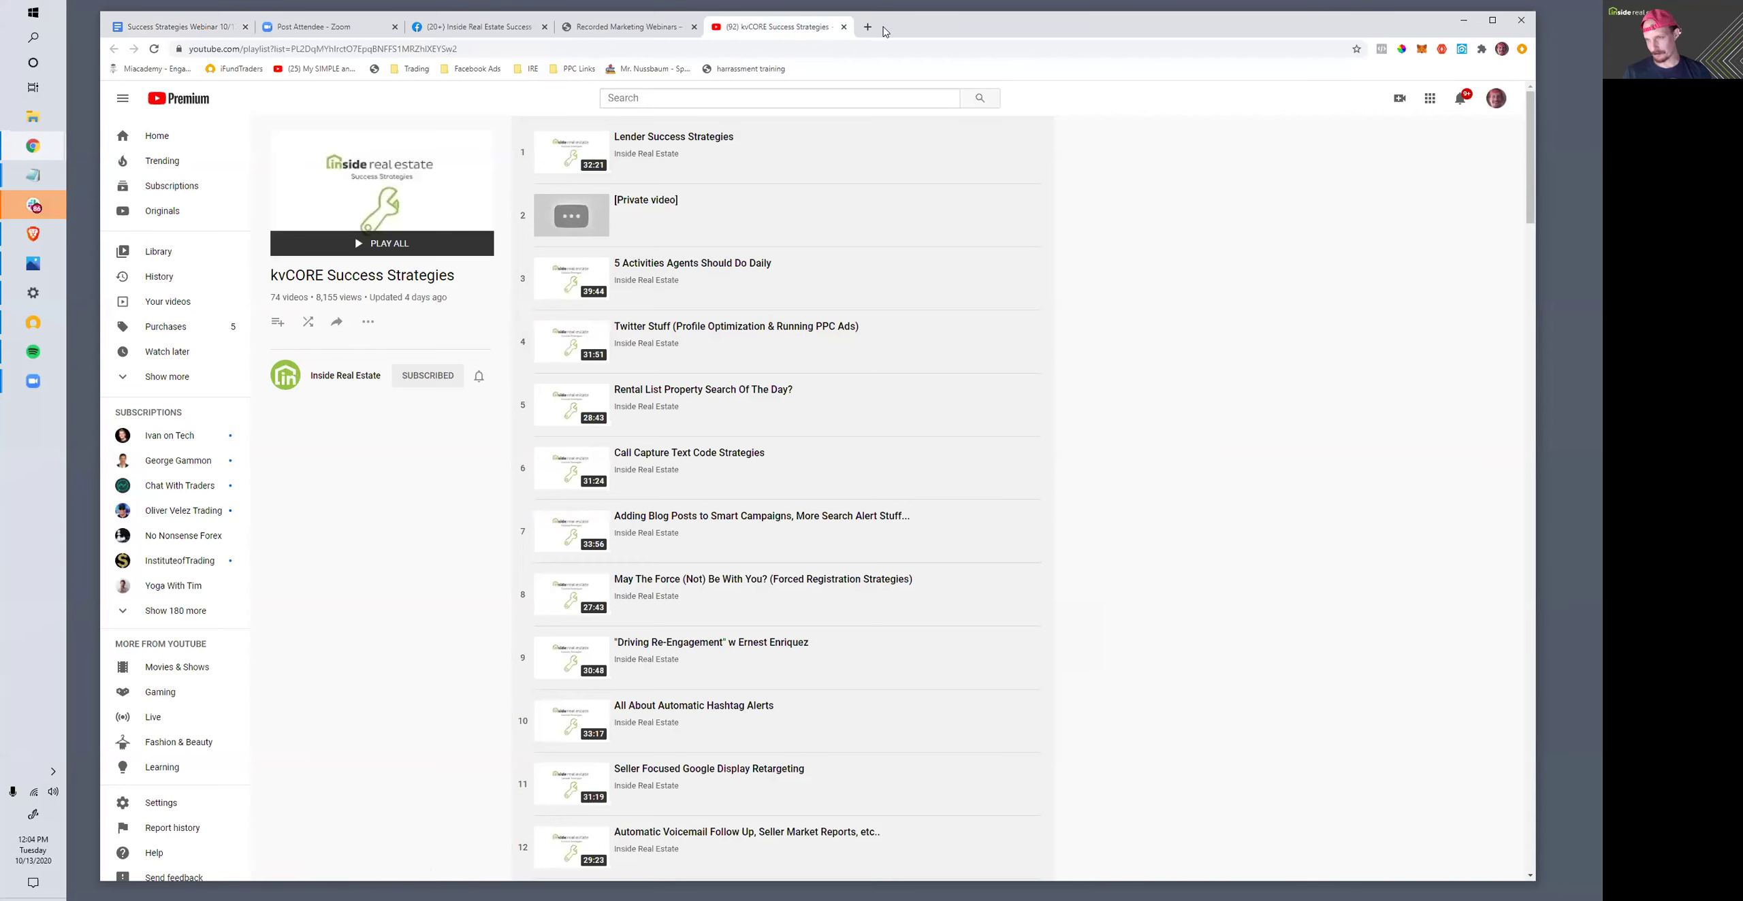
click(1495, 98)
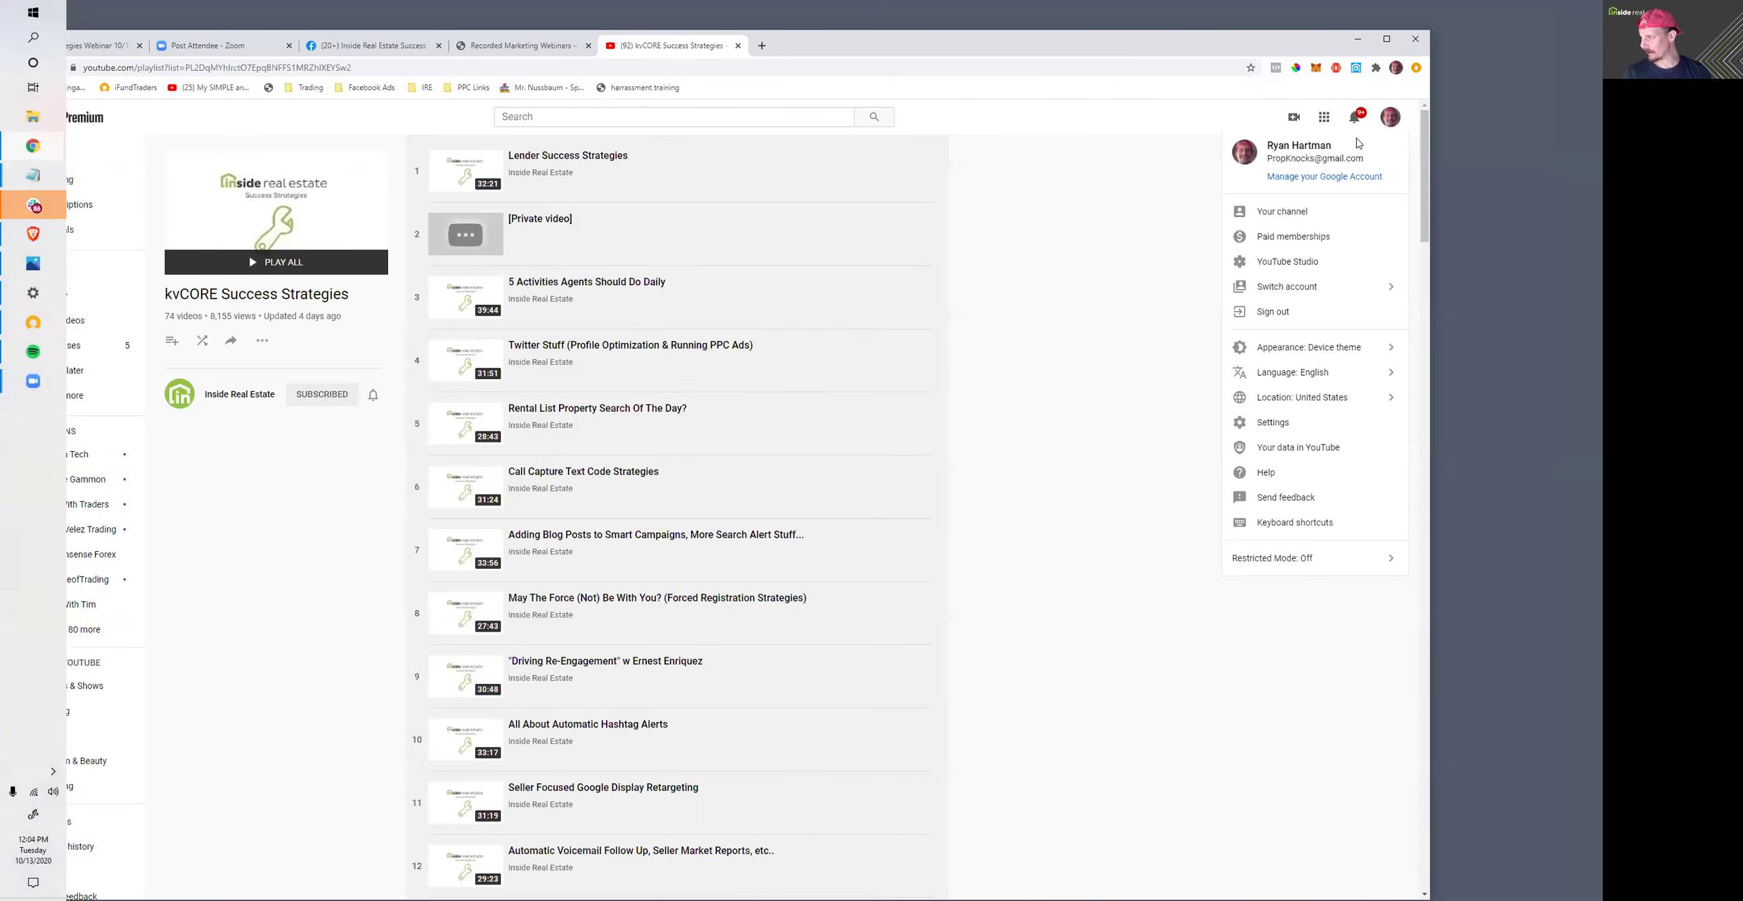
click(1272, 213)
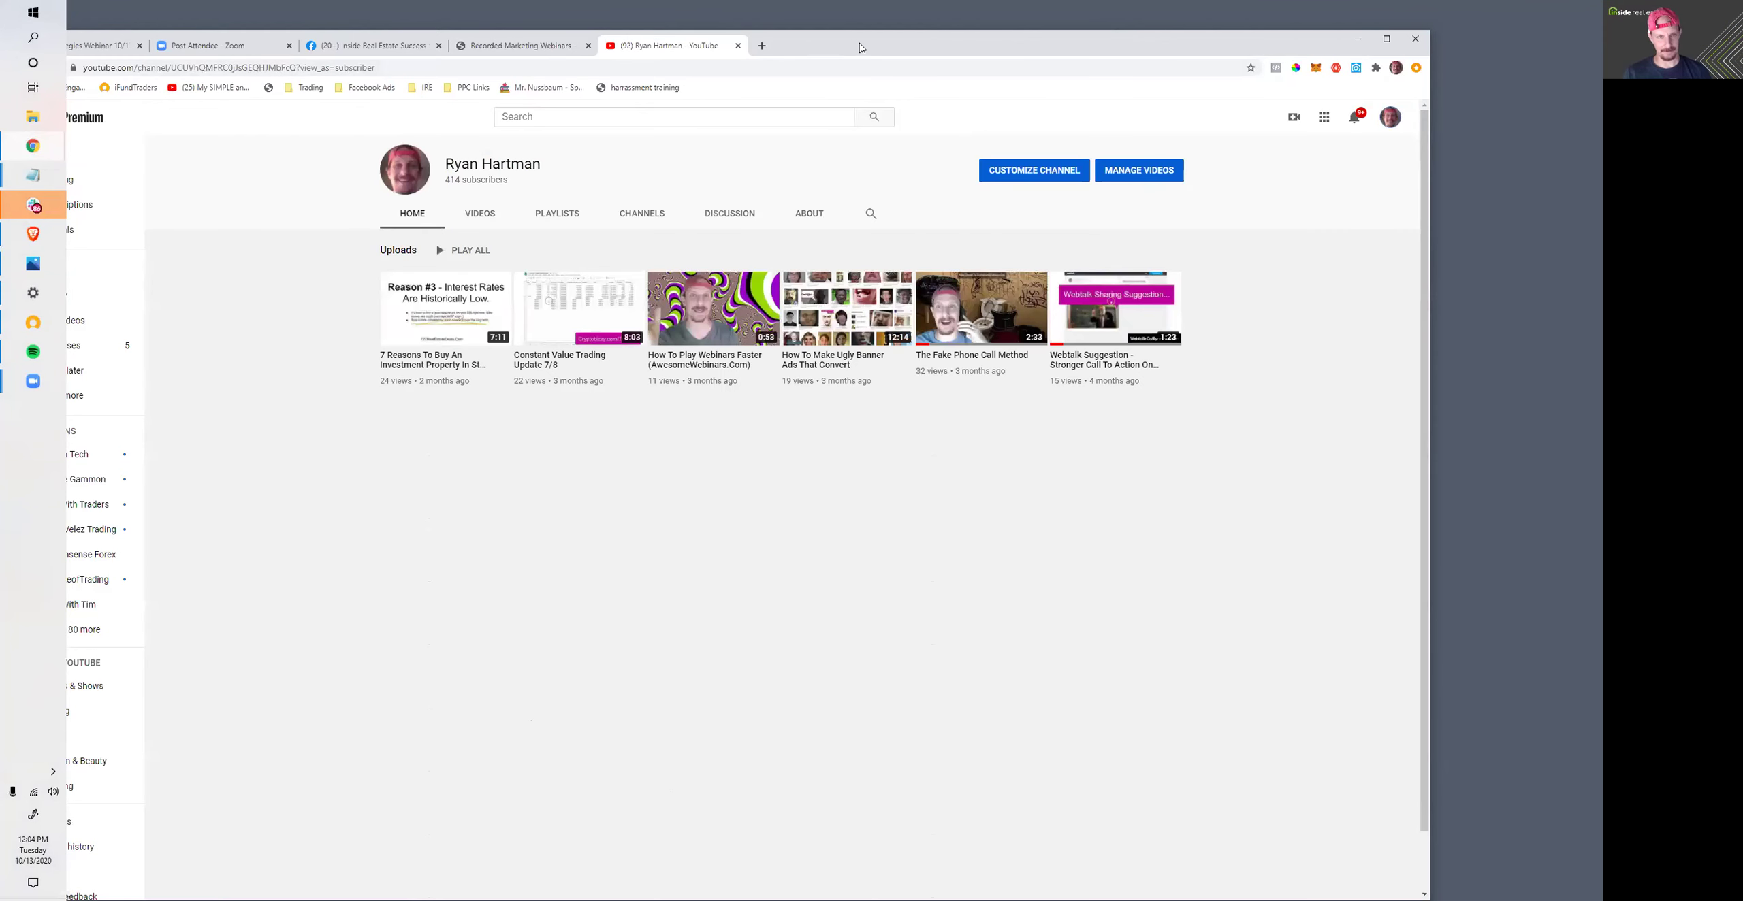
drag(860, 47, 948, 41)
click(567, 209)
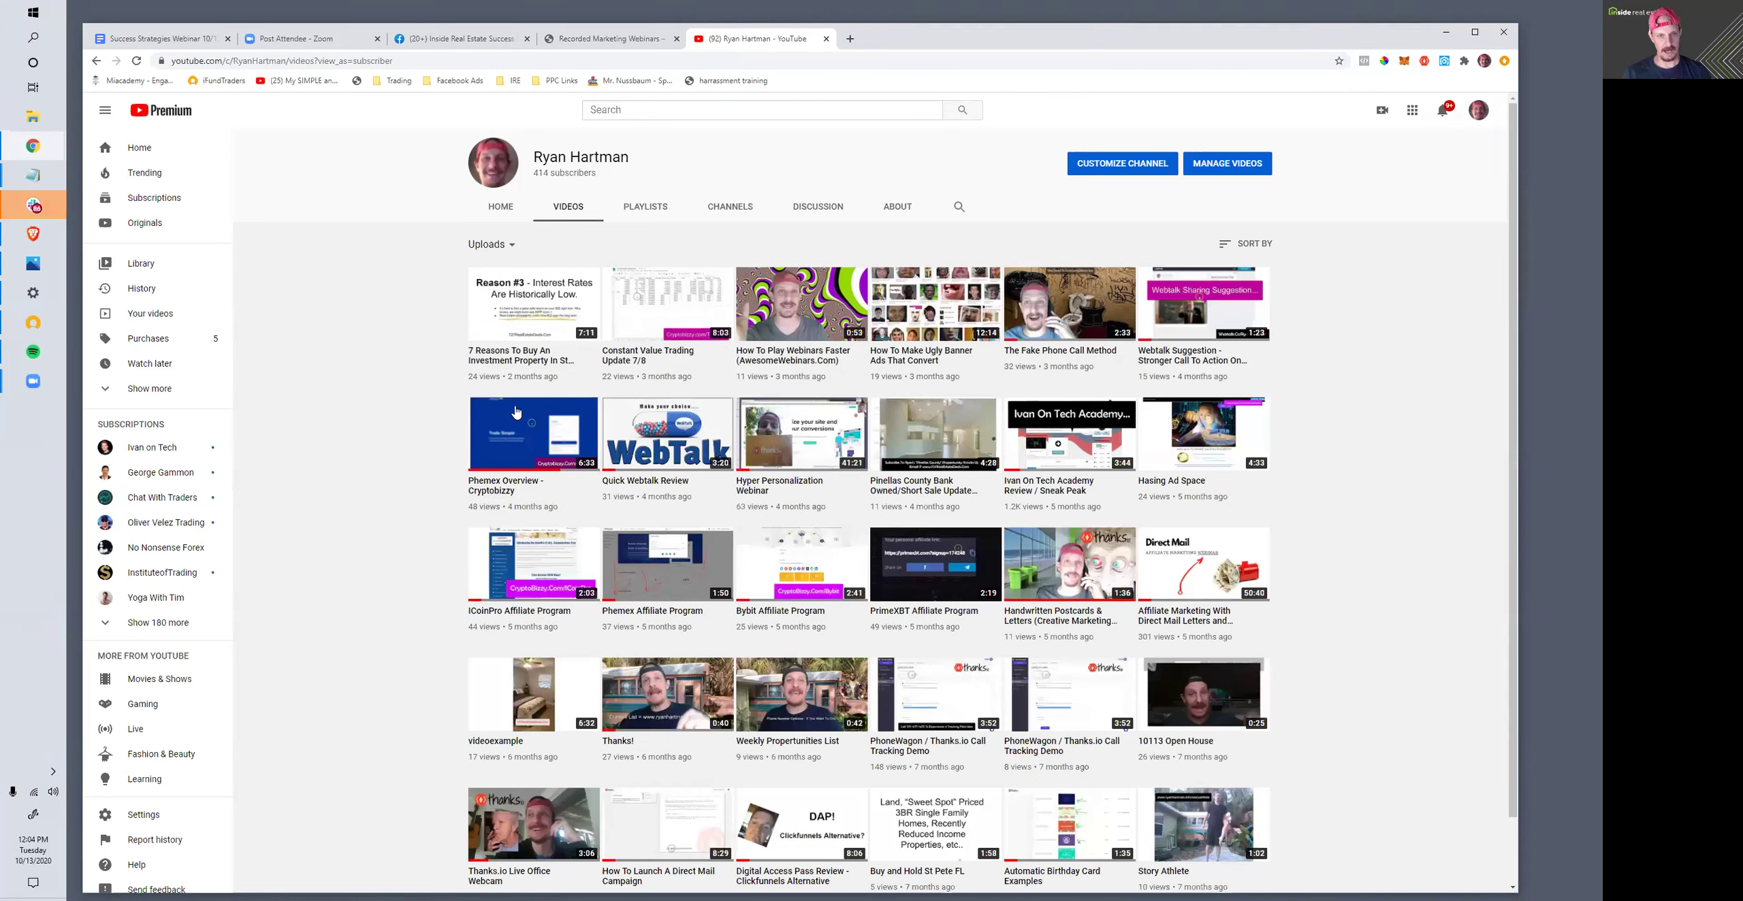
- Change the channel's video list from Uploads to All videos and look through it
click(506, 245)
click(504, 267)
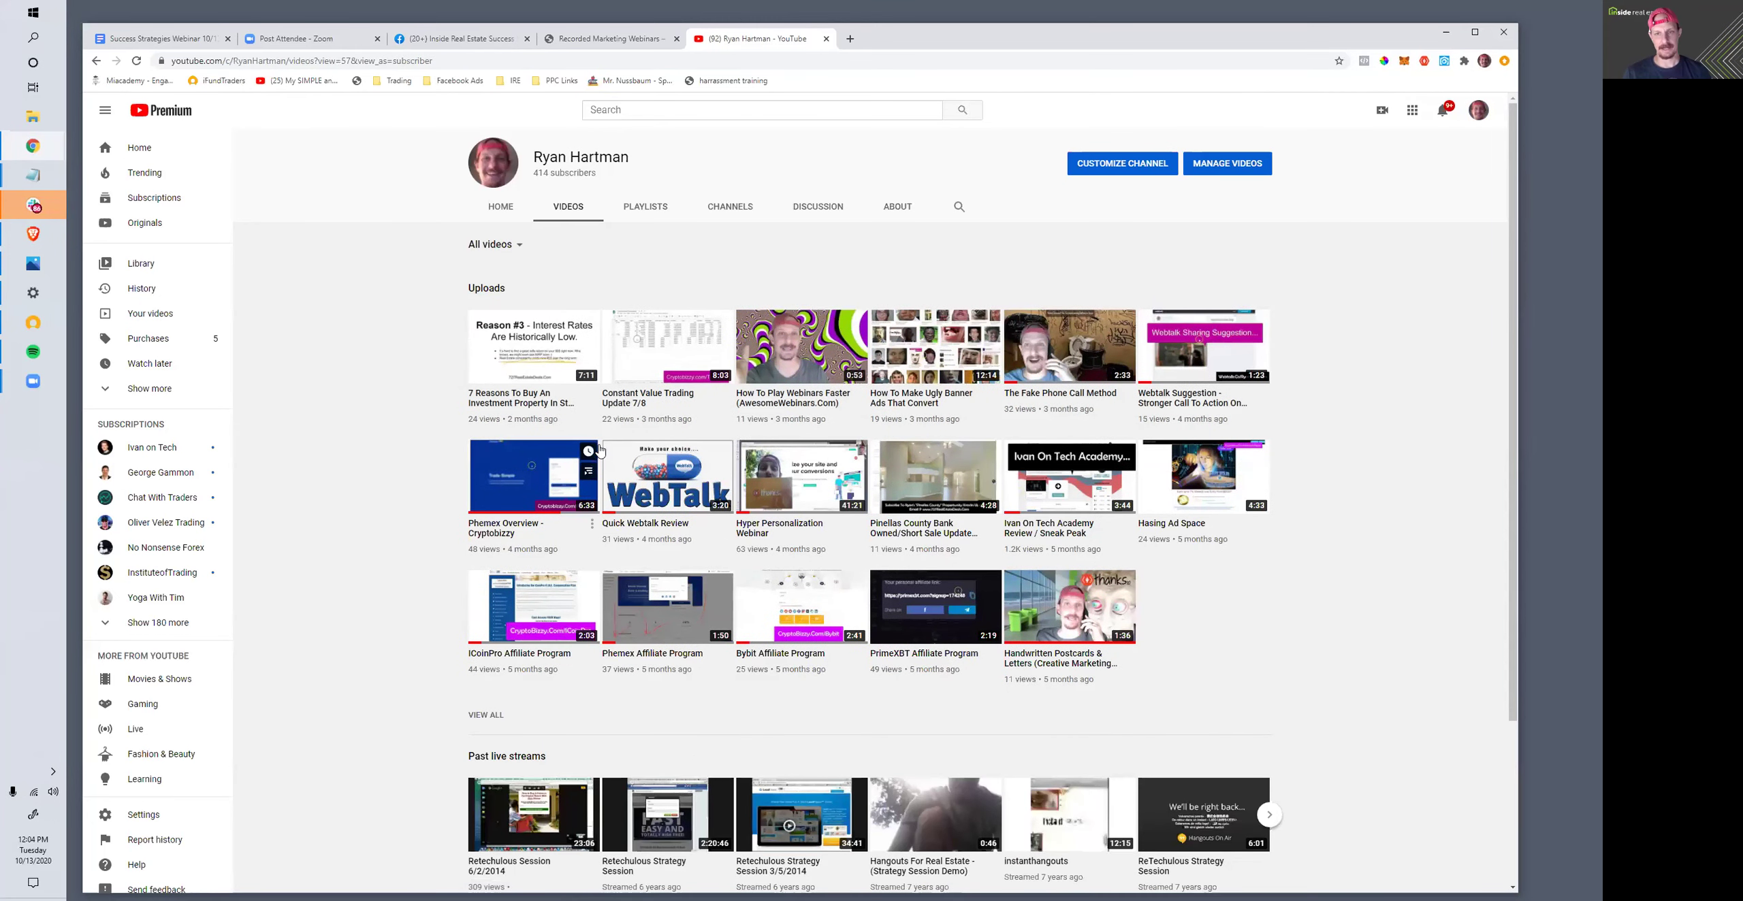
scroll(602, 450, down, 3)
scroll(810, 234, up, 3)
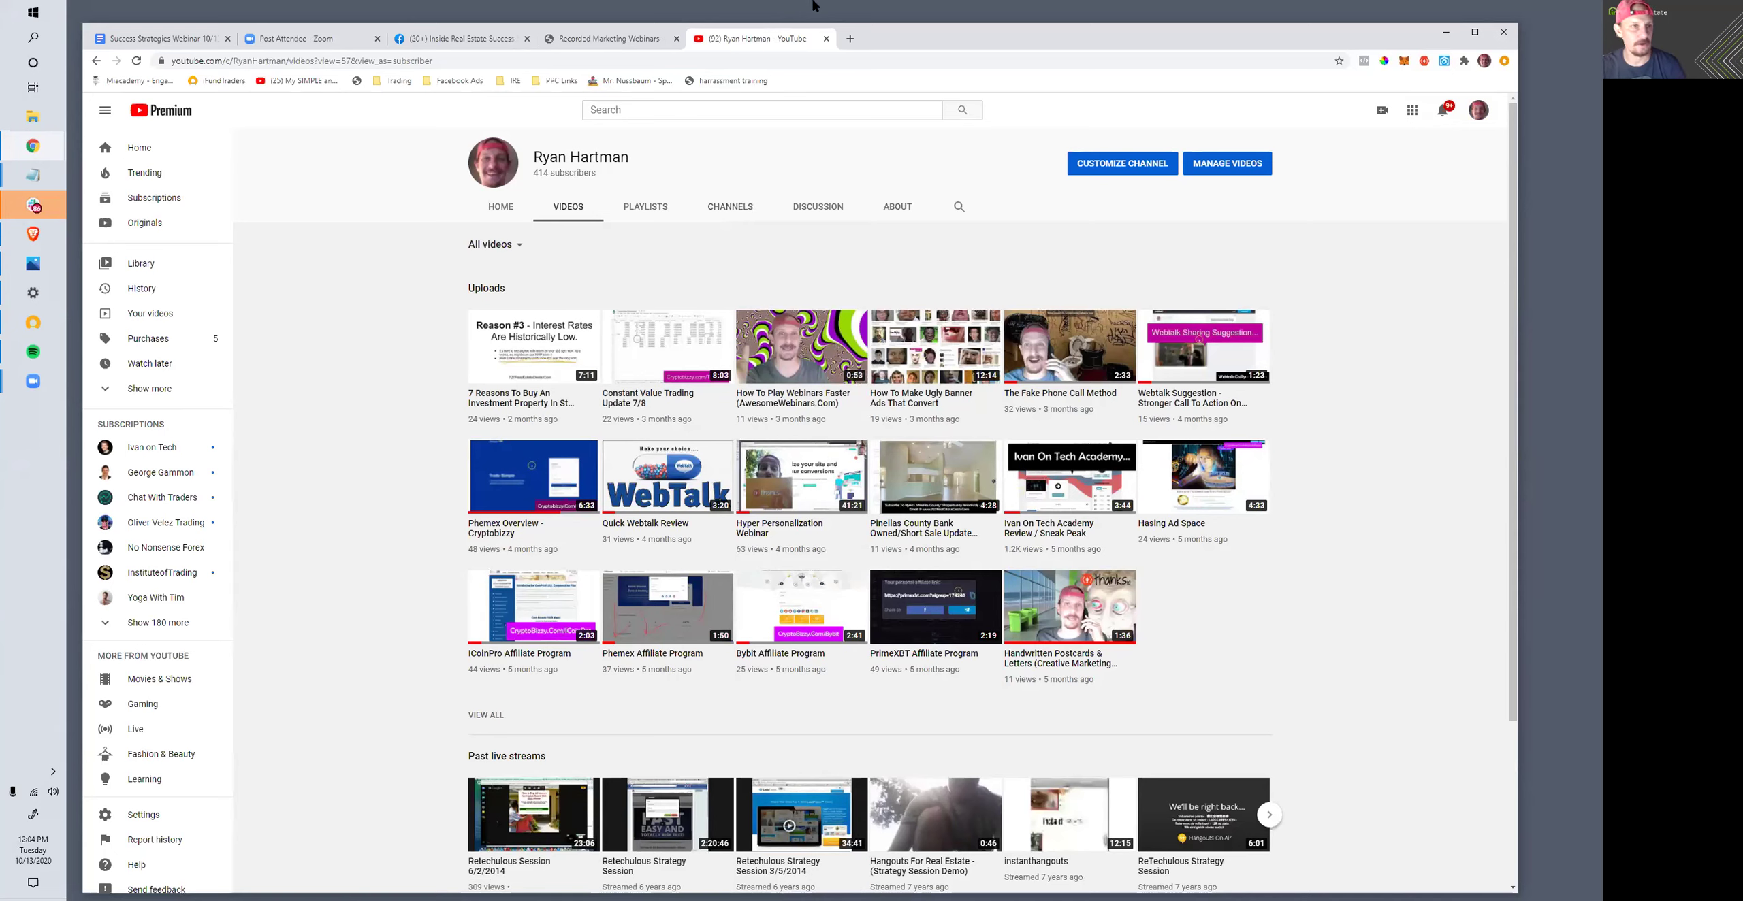
- Open the unlisted video "California. You Should Move To Florida!" and play it through to about 0:45
click(156, 41)
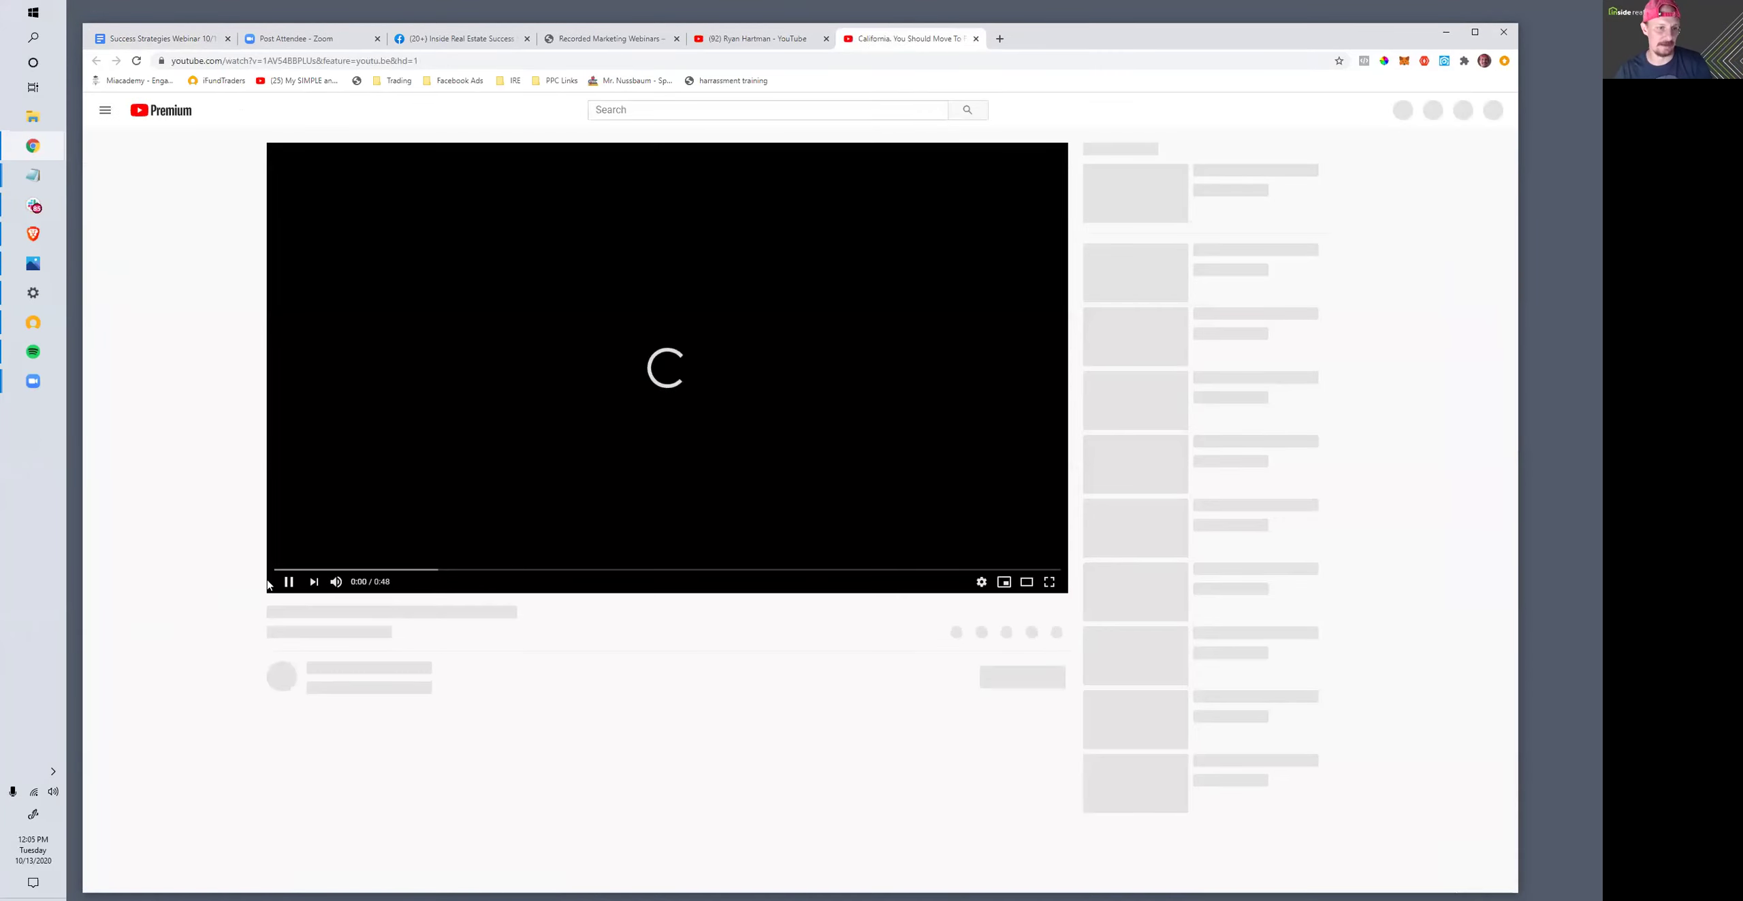
click(287, 584)
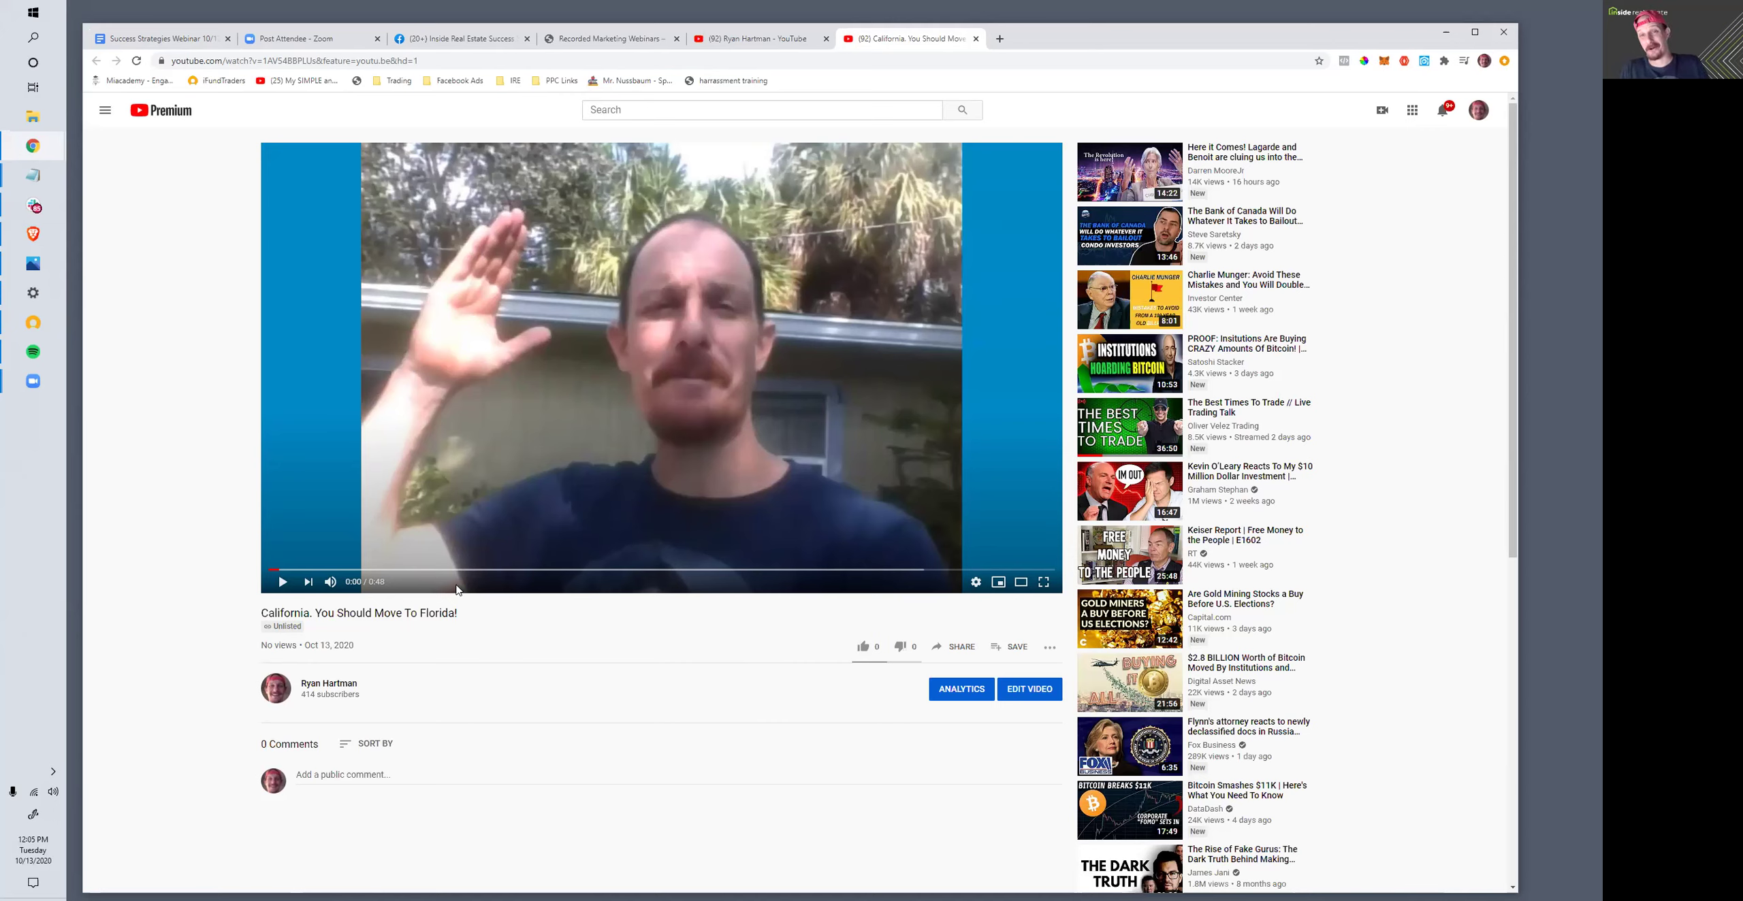
click(282, 583)
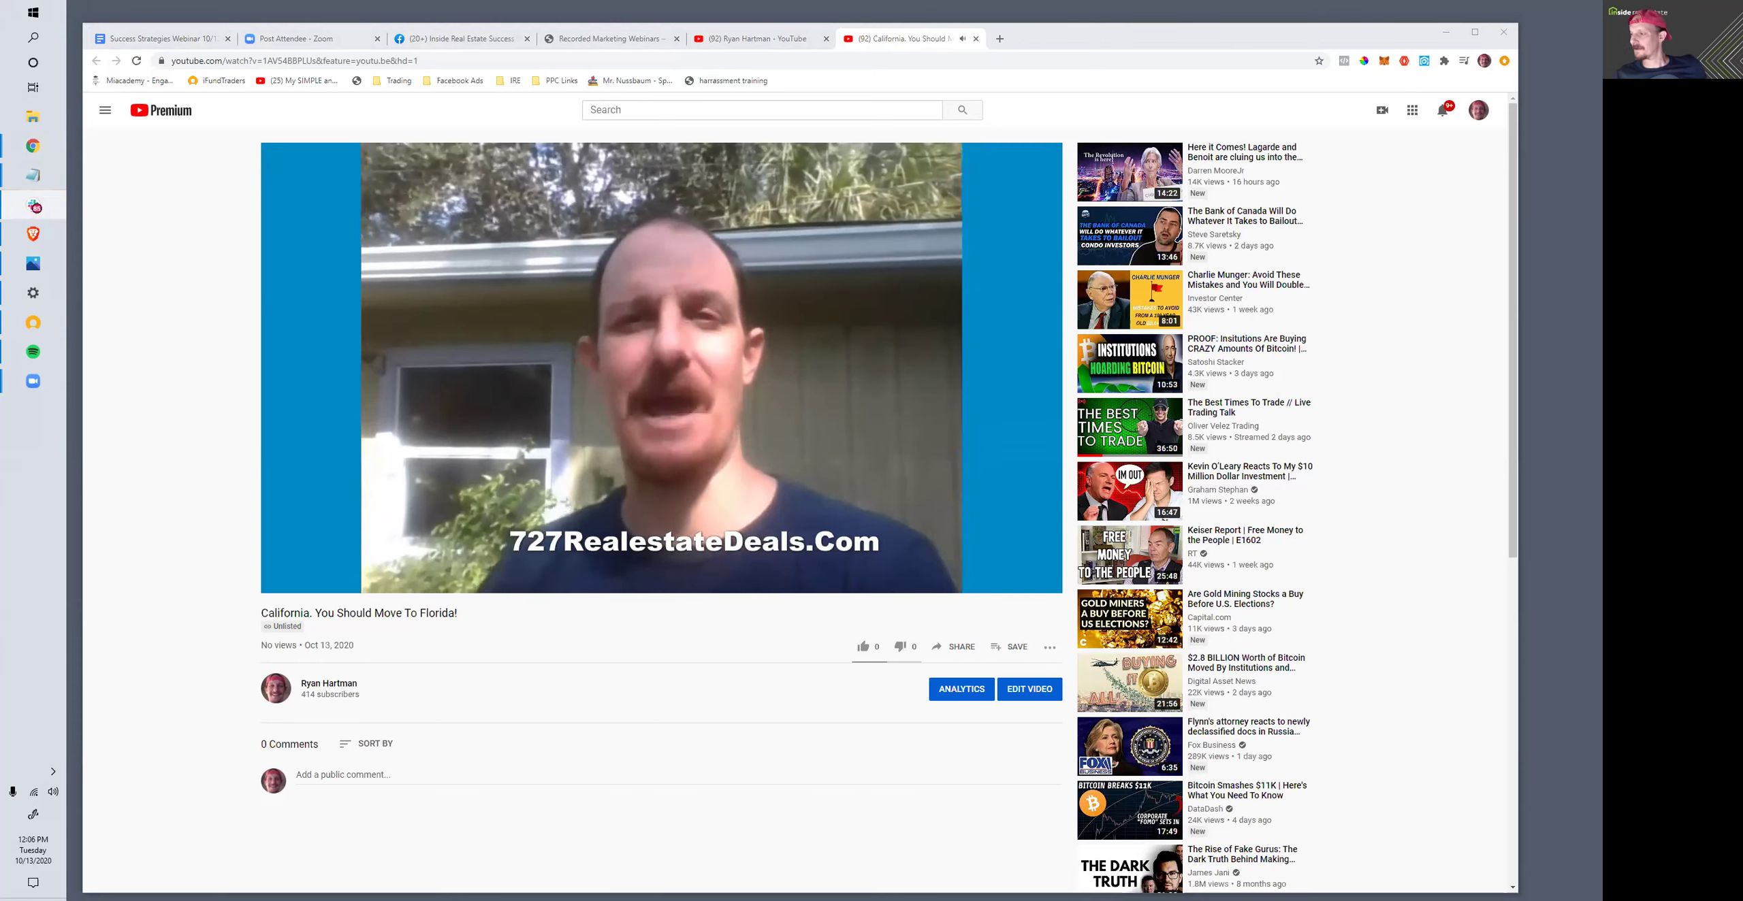
mouse_move(284, 590)
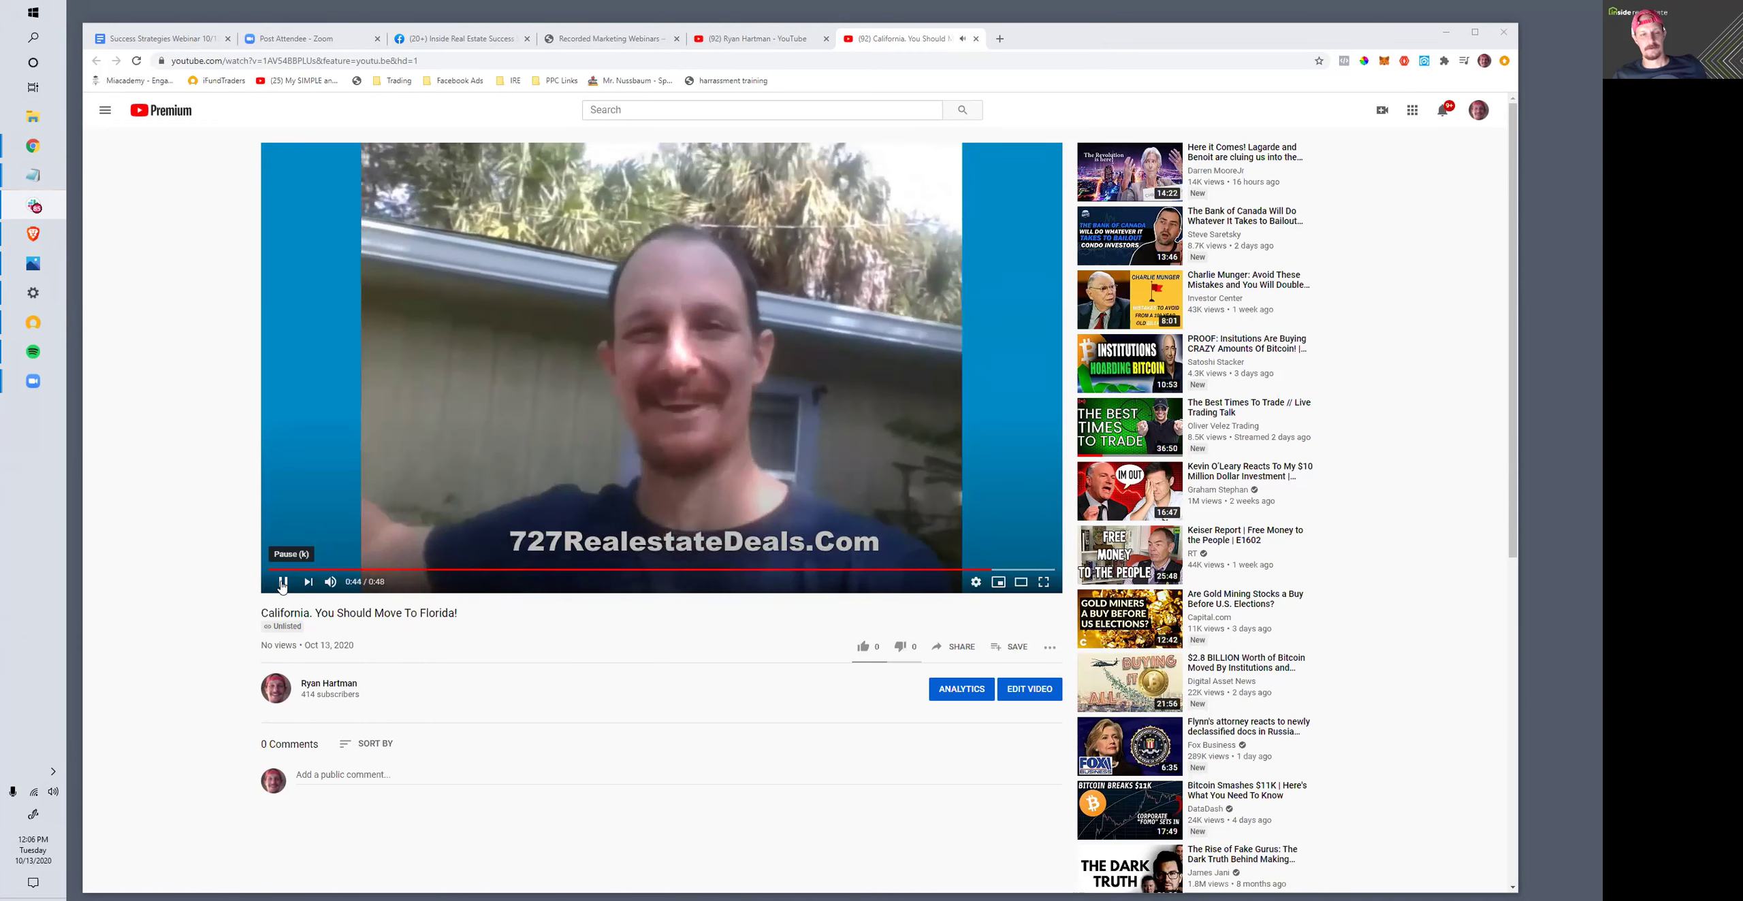
click(283, 583)
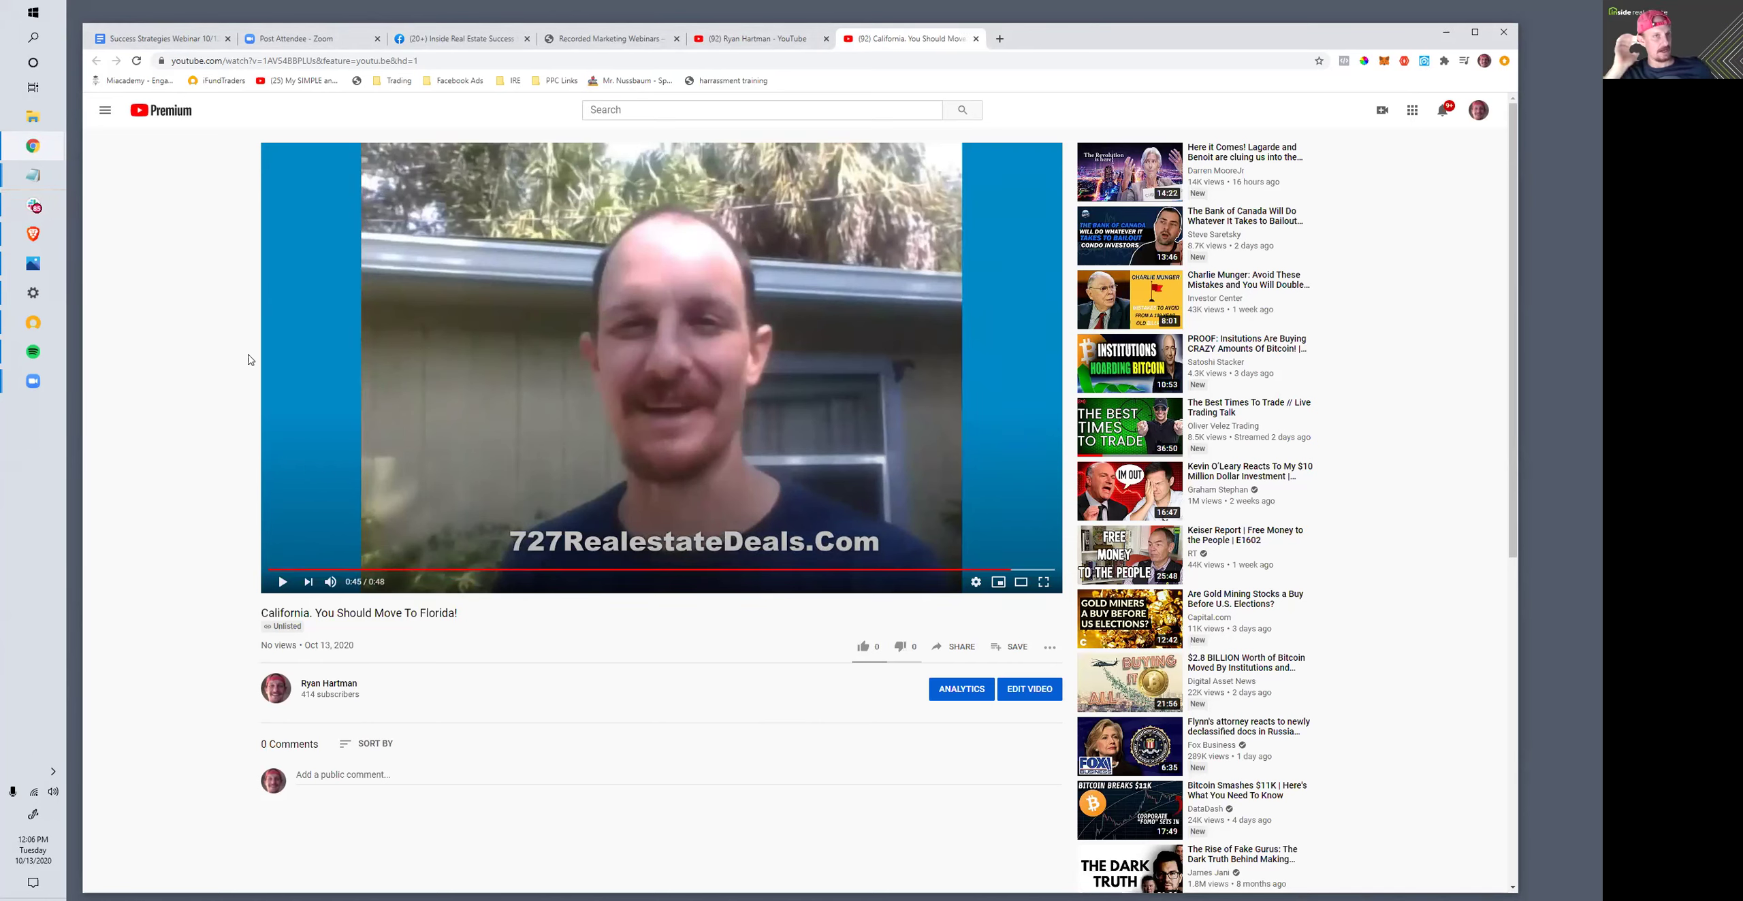
- Copy the video's web address, leaving out the extra parameters after the video ID
click(327, 60)
click(333, 61)
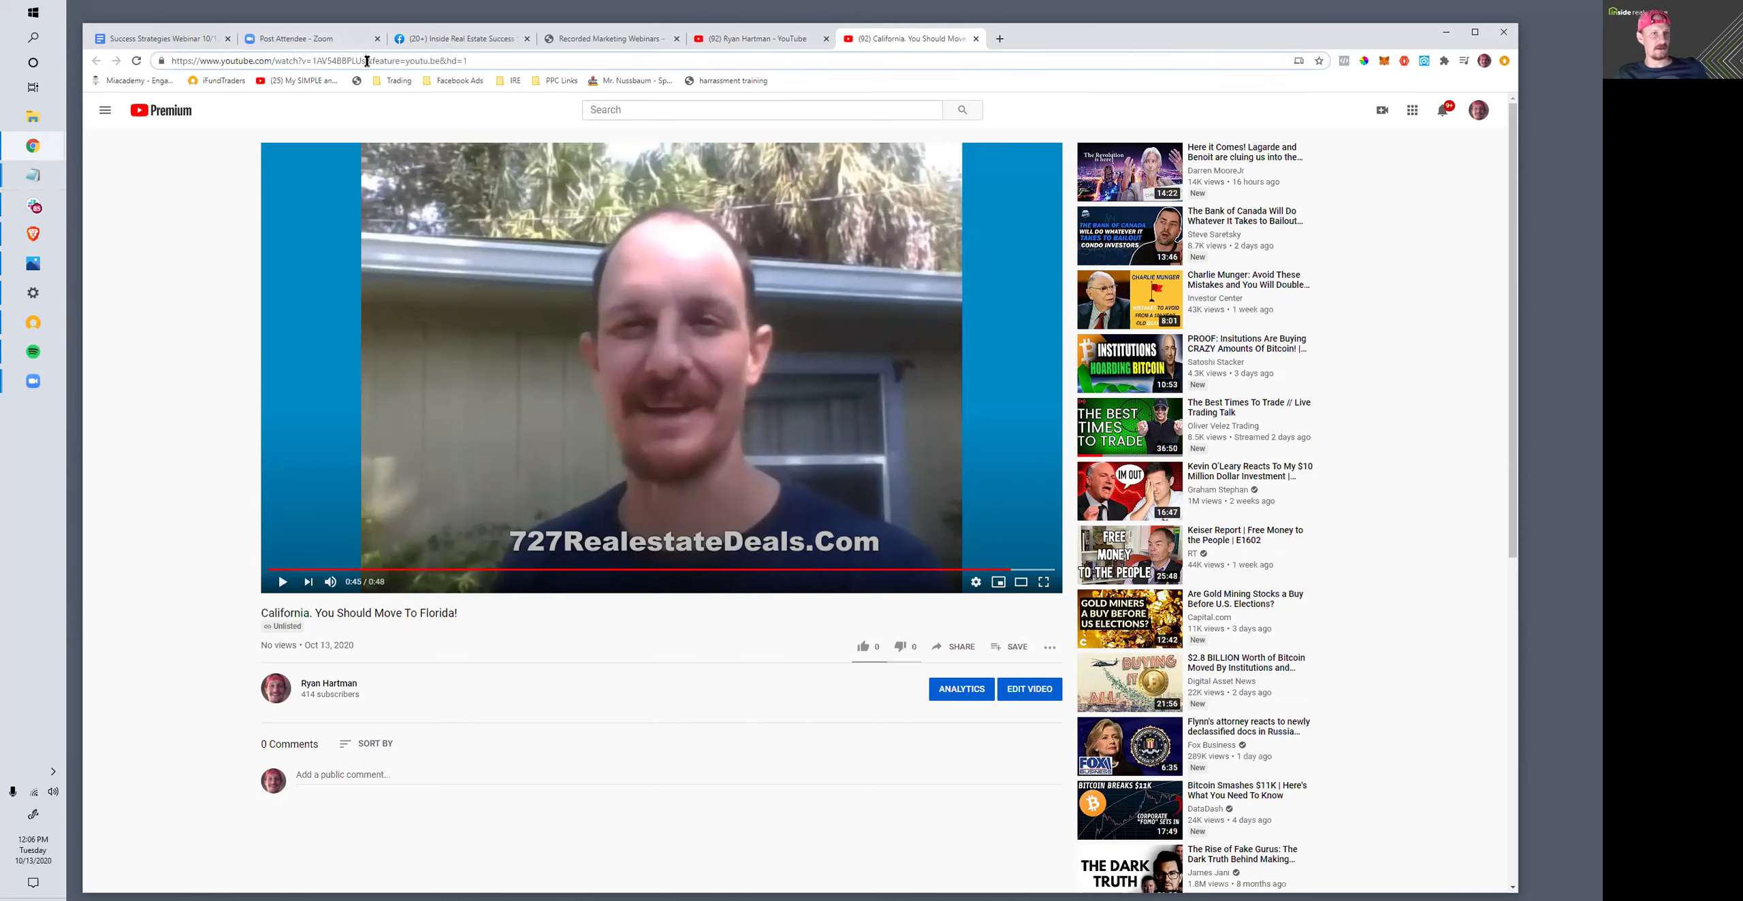
drag(366, 61, 127, 66)
right_click(242, 63)
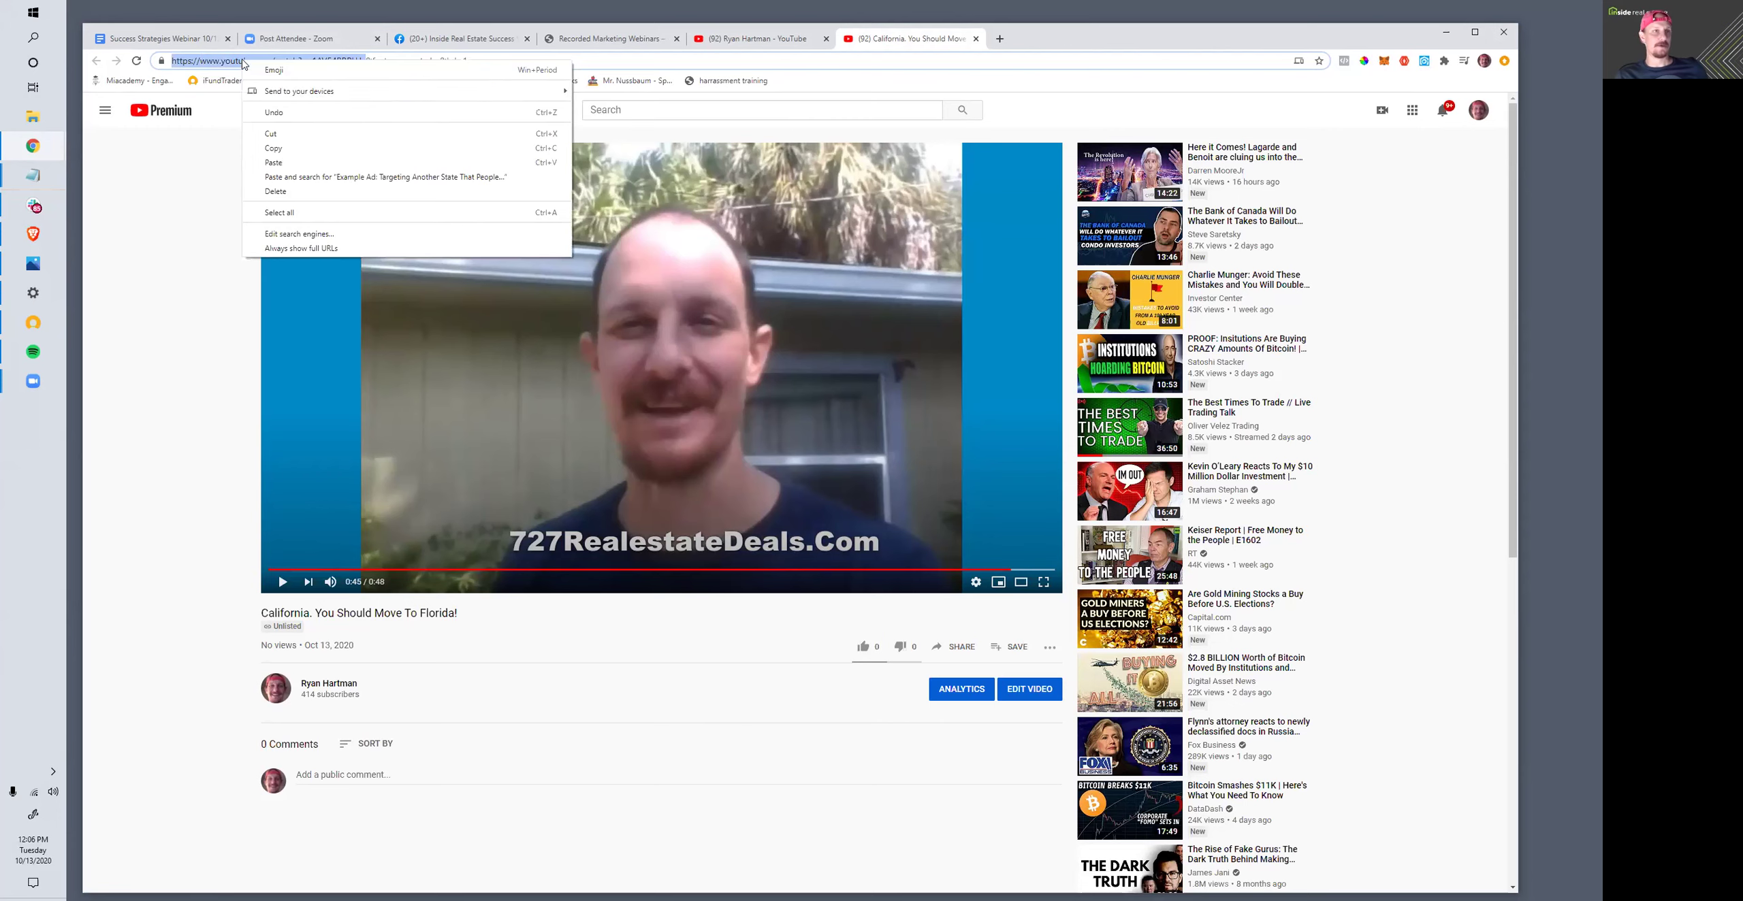
click(275, 147)
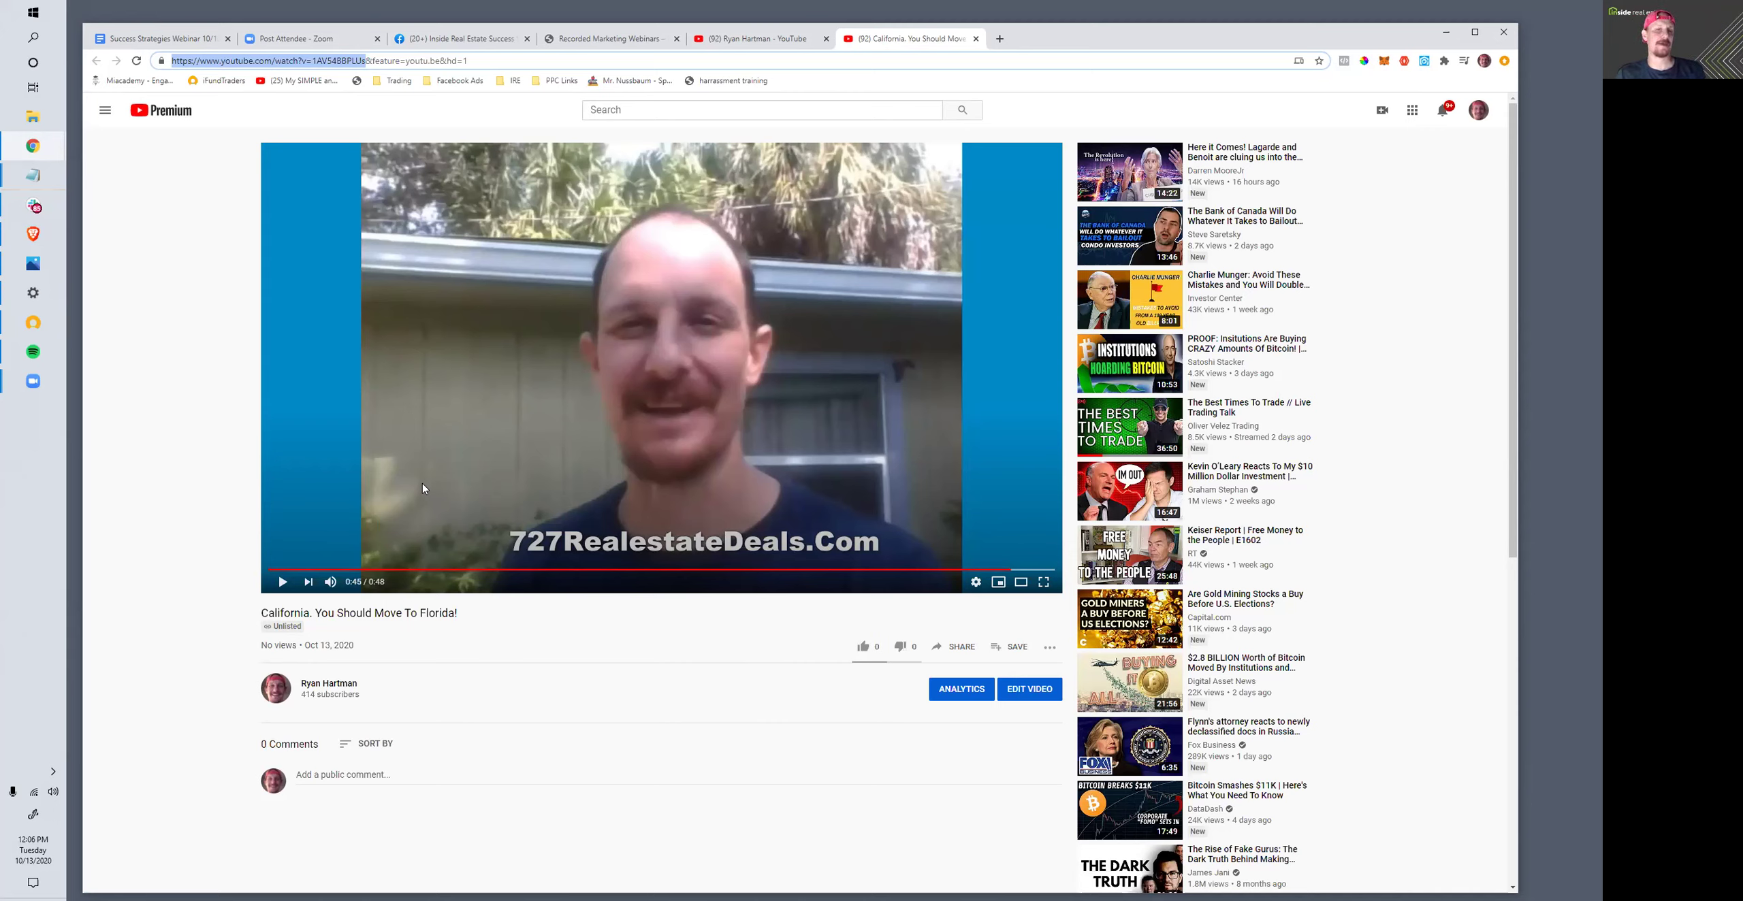
- Copy the selected video address and open Google Ads in a new browser tab
right_click(278, 60)
click(318, 147)
click(999, 39)
text(ads)
key(Return)
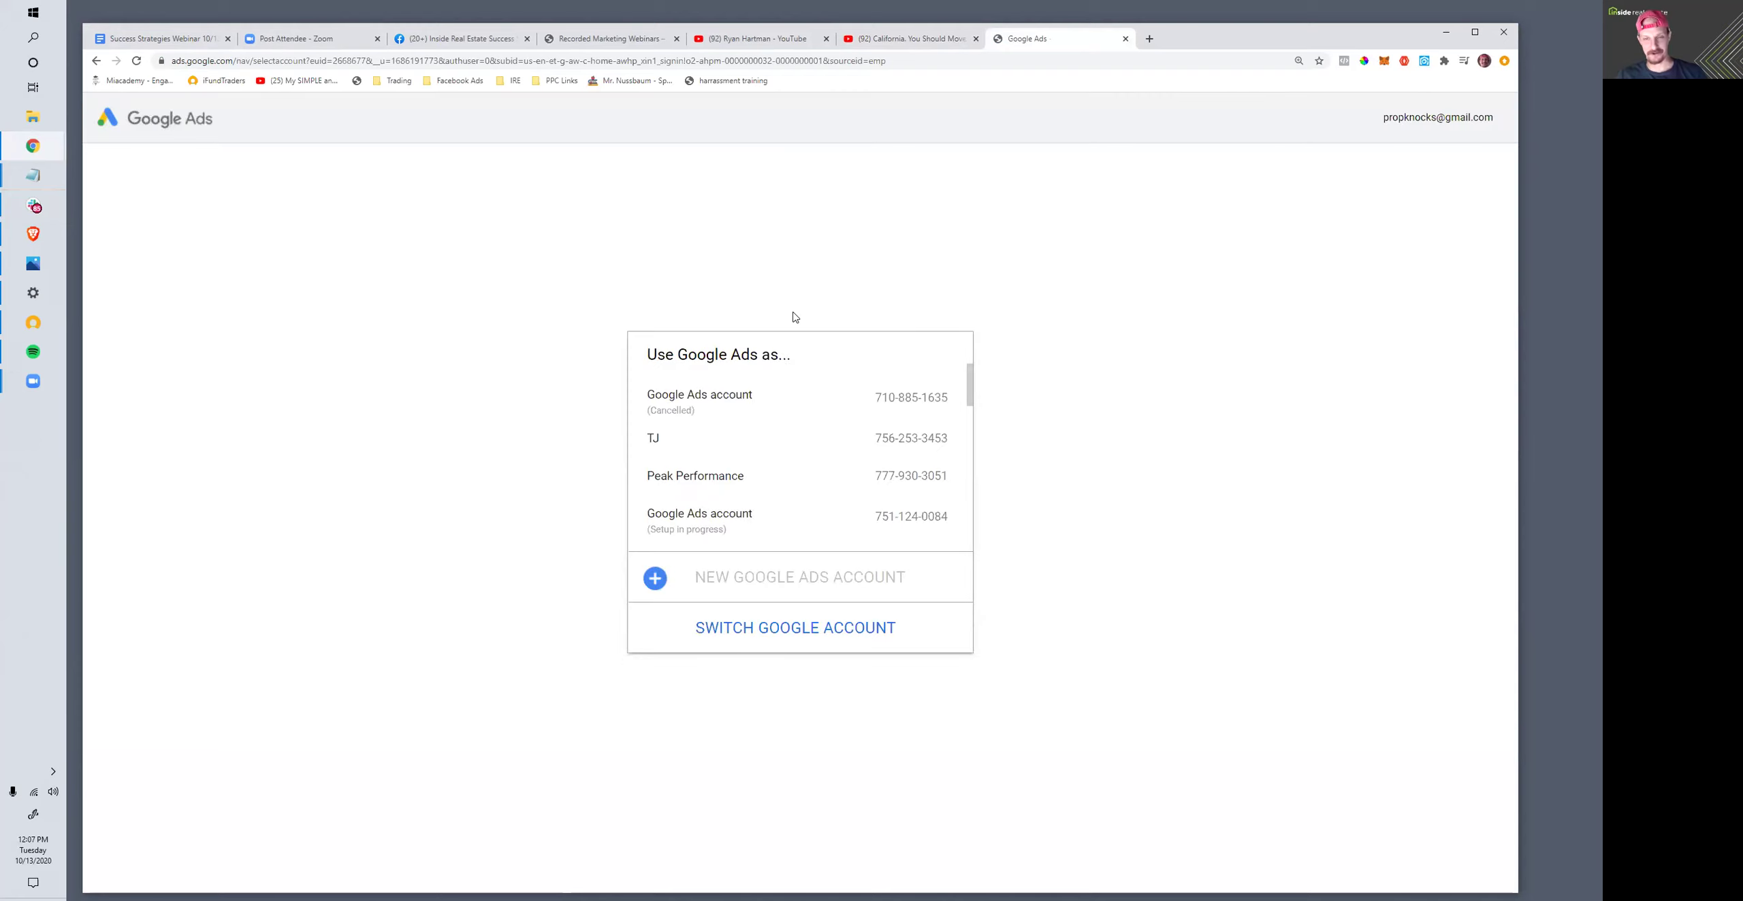
- Find the Forever Florida account in the Google Ads account list and open it
scroll(784, 391, down, 5)
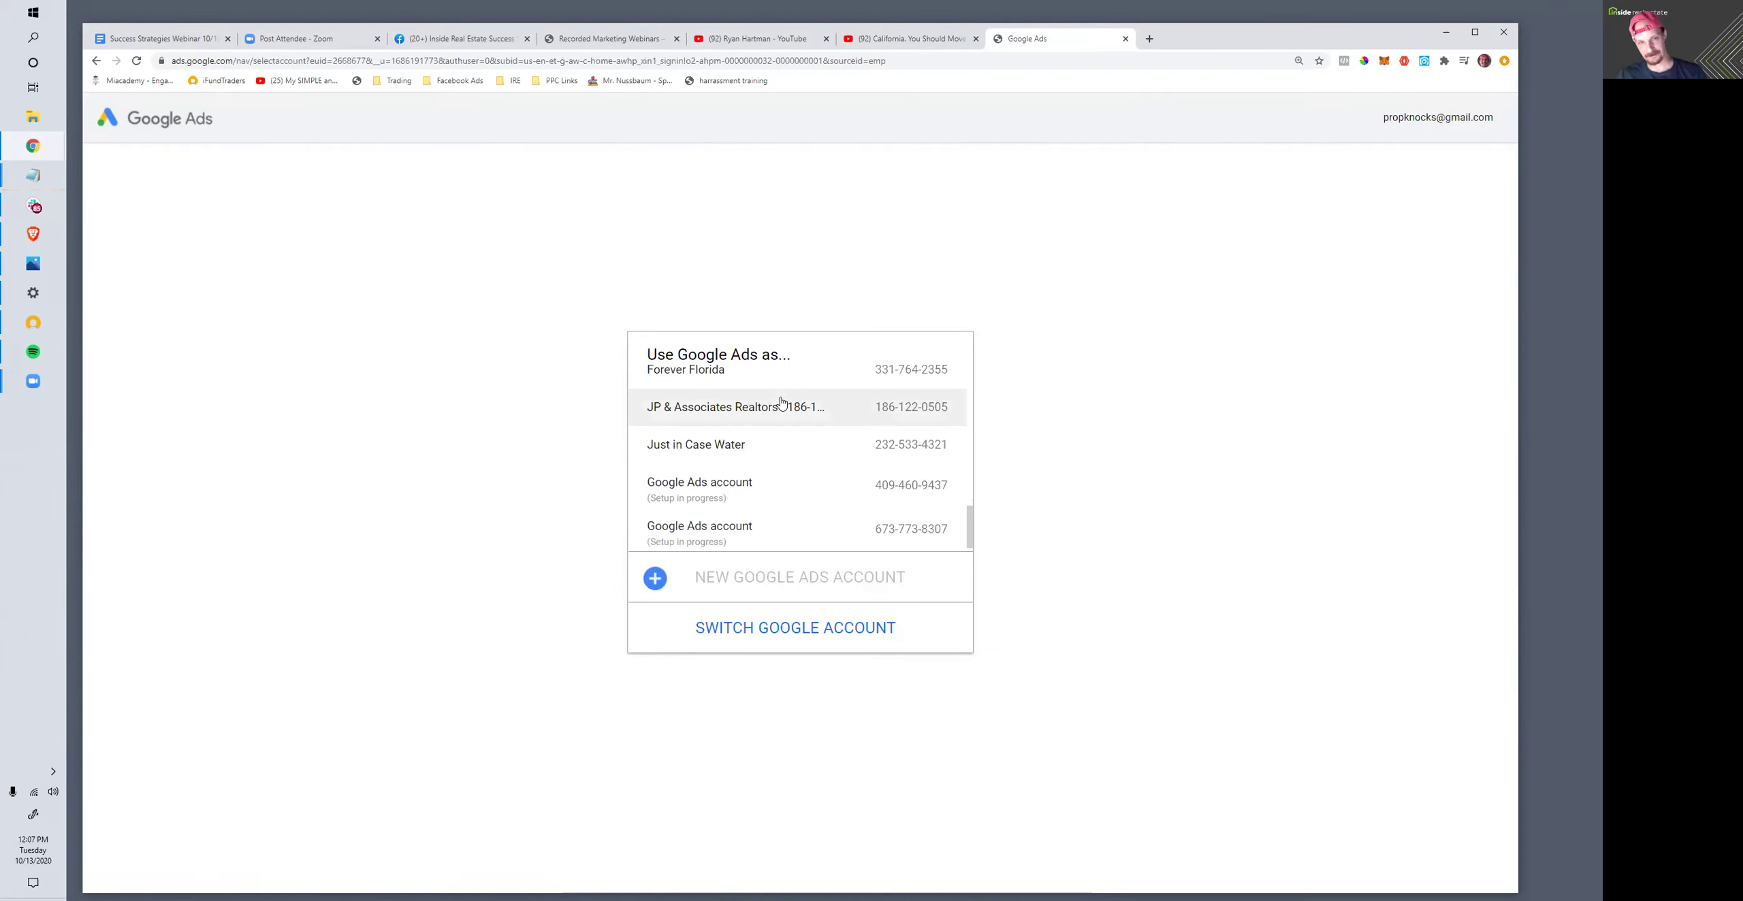
click(766, 632)
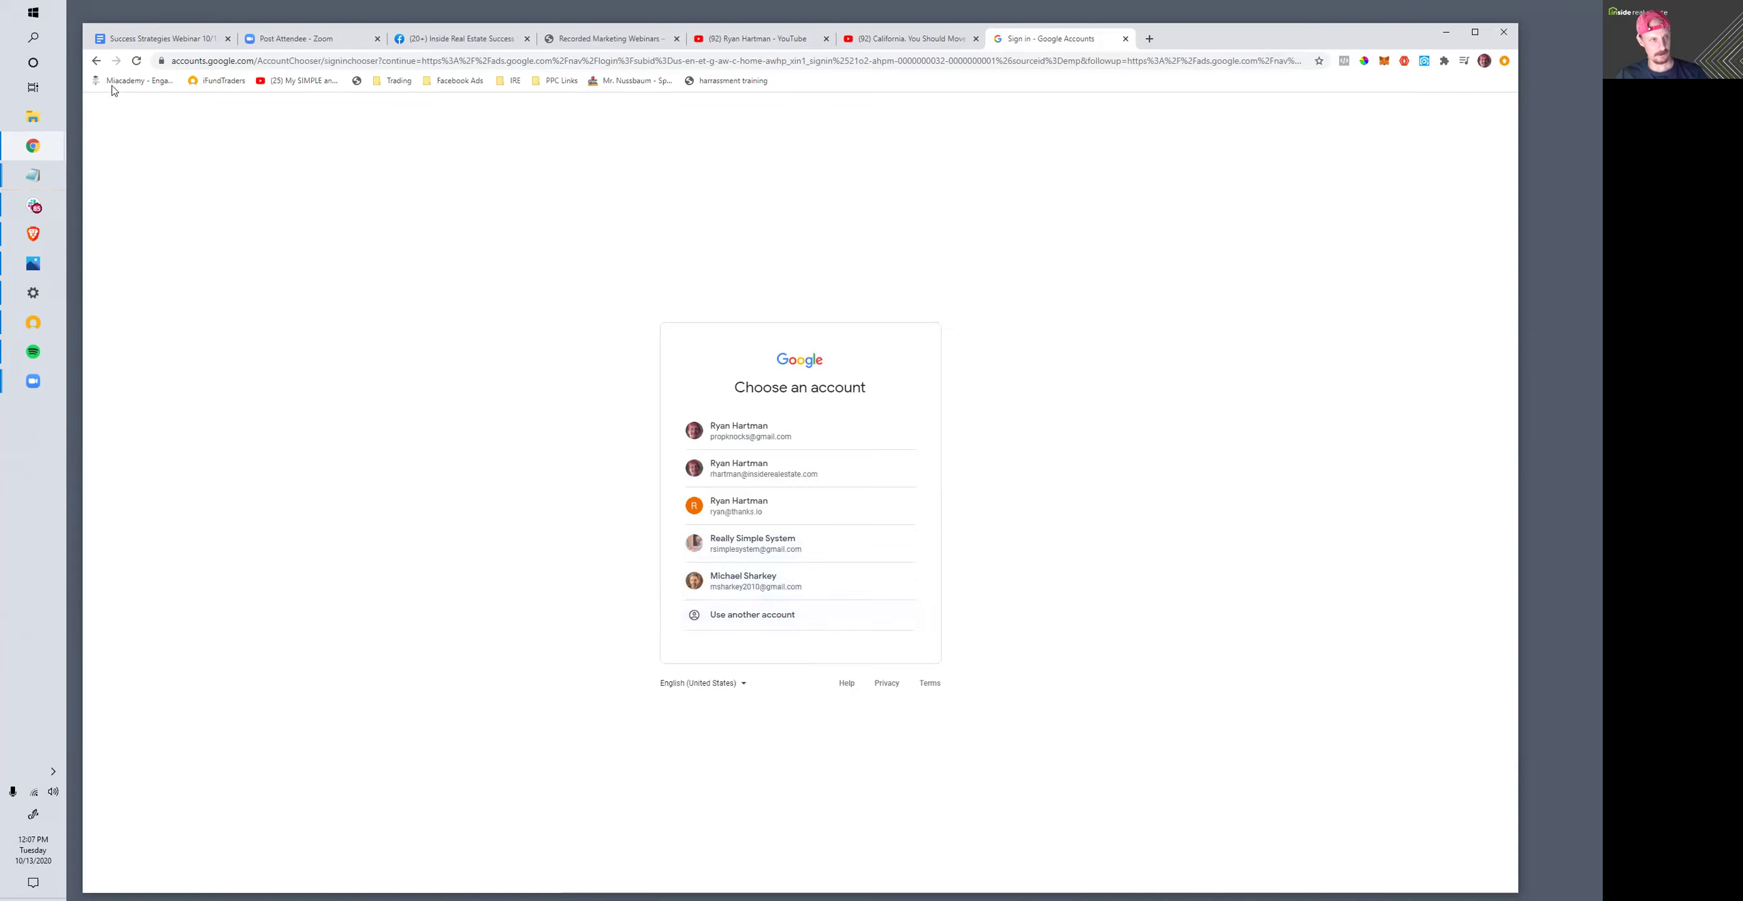
click(95, 61)
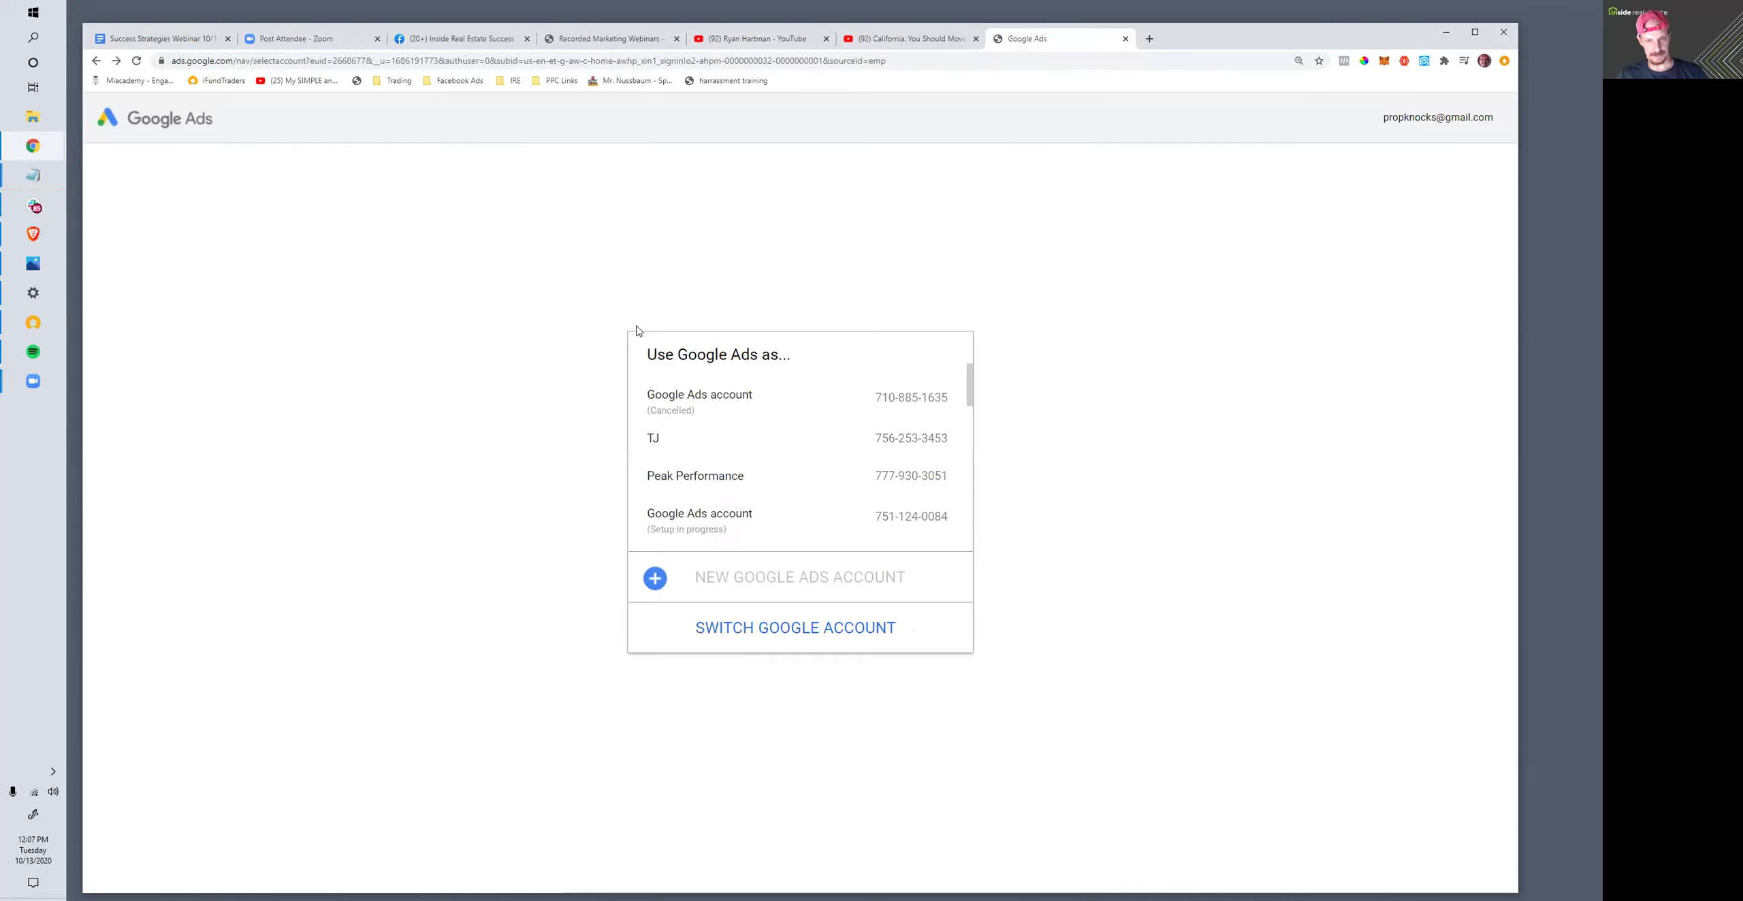
scroll(732, 406, down, 5)
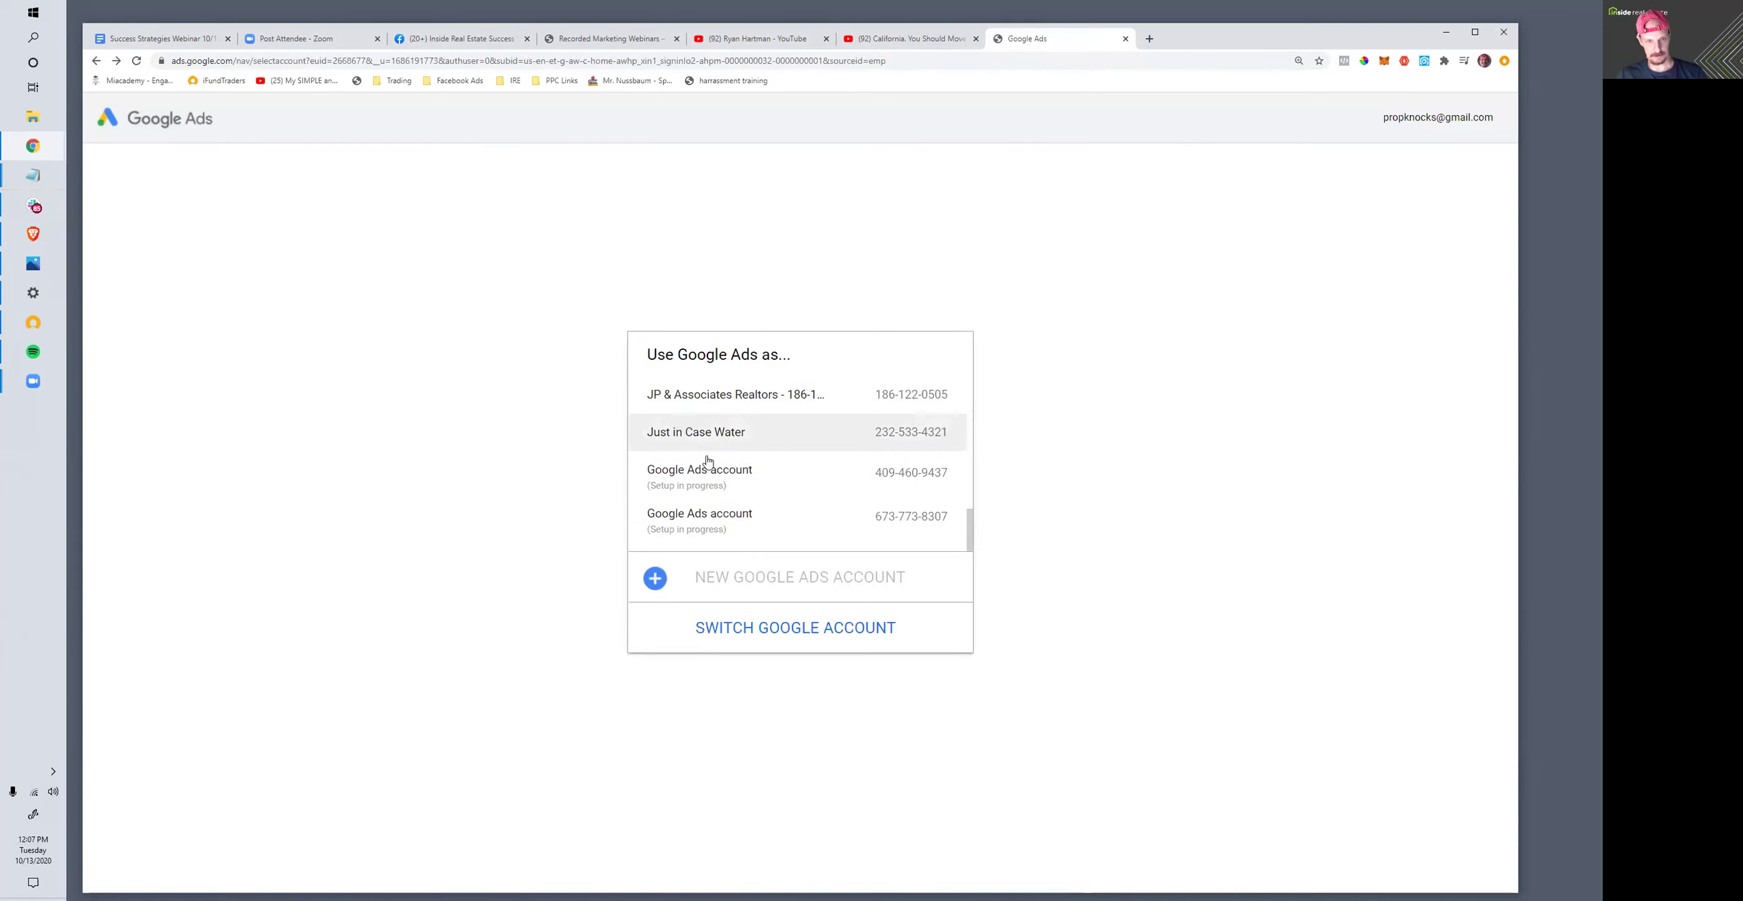
click(708, 422)
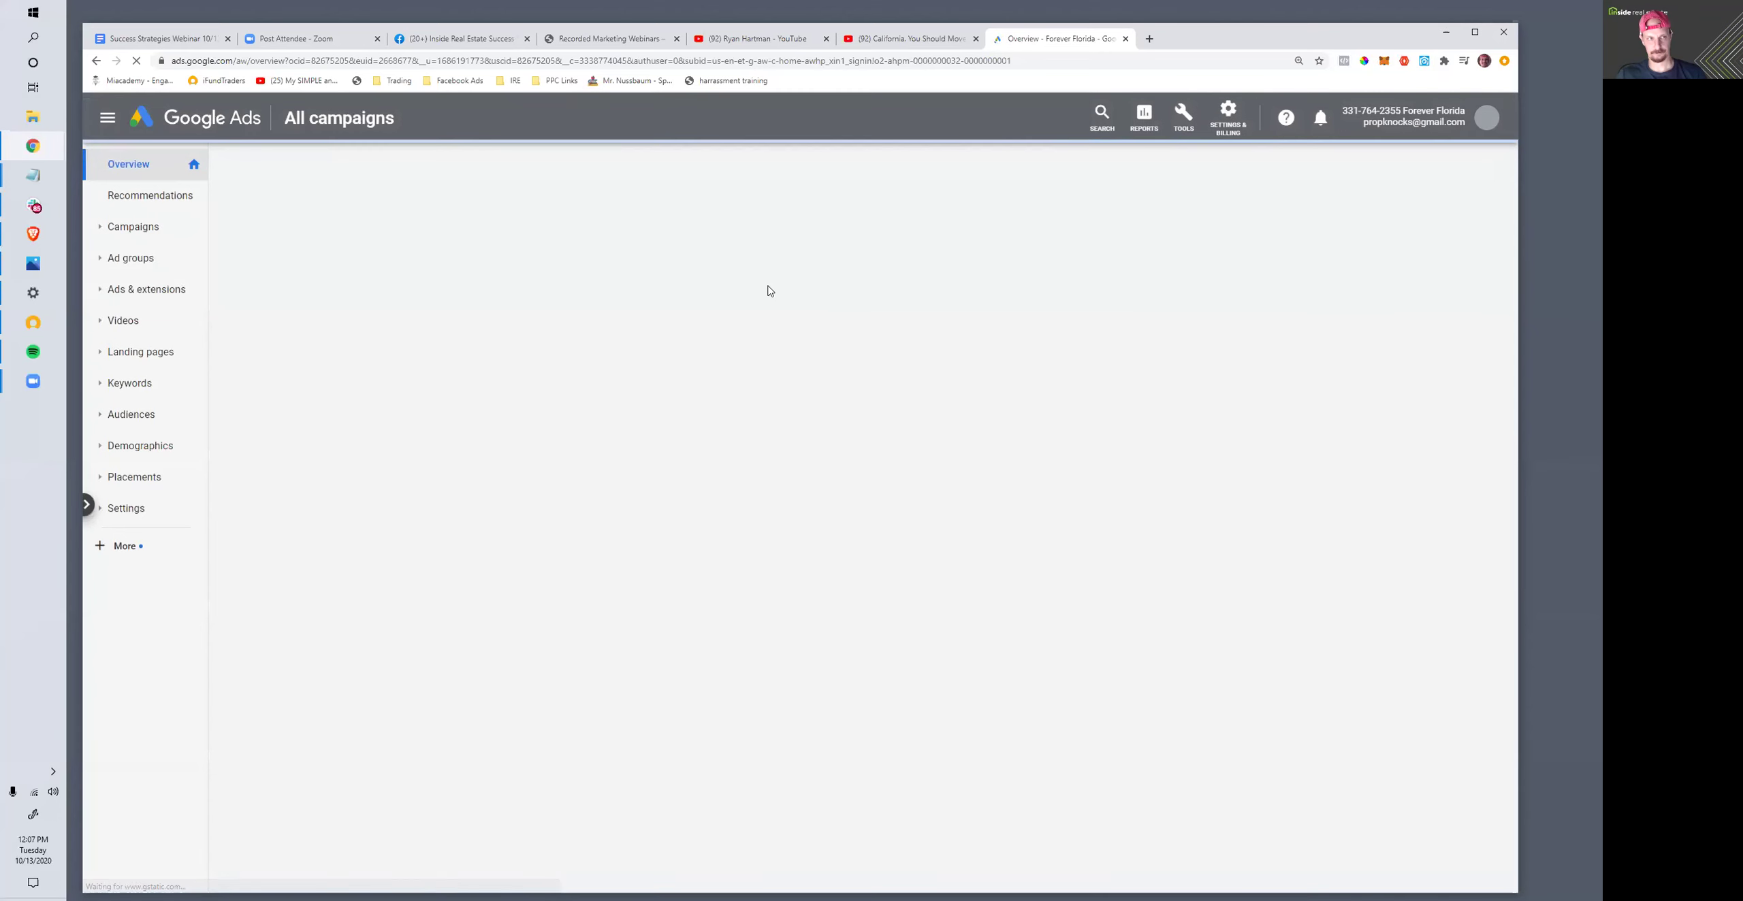
- Return to the YouTube video and copy its web address again, without the parameters after the video ID
click(878, 38)
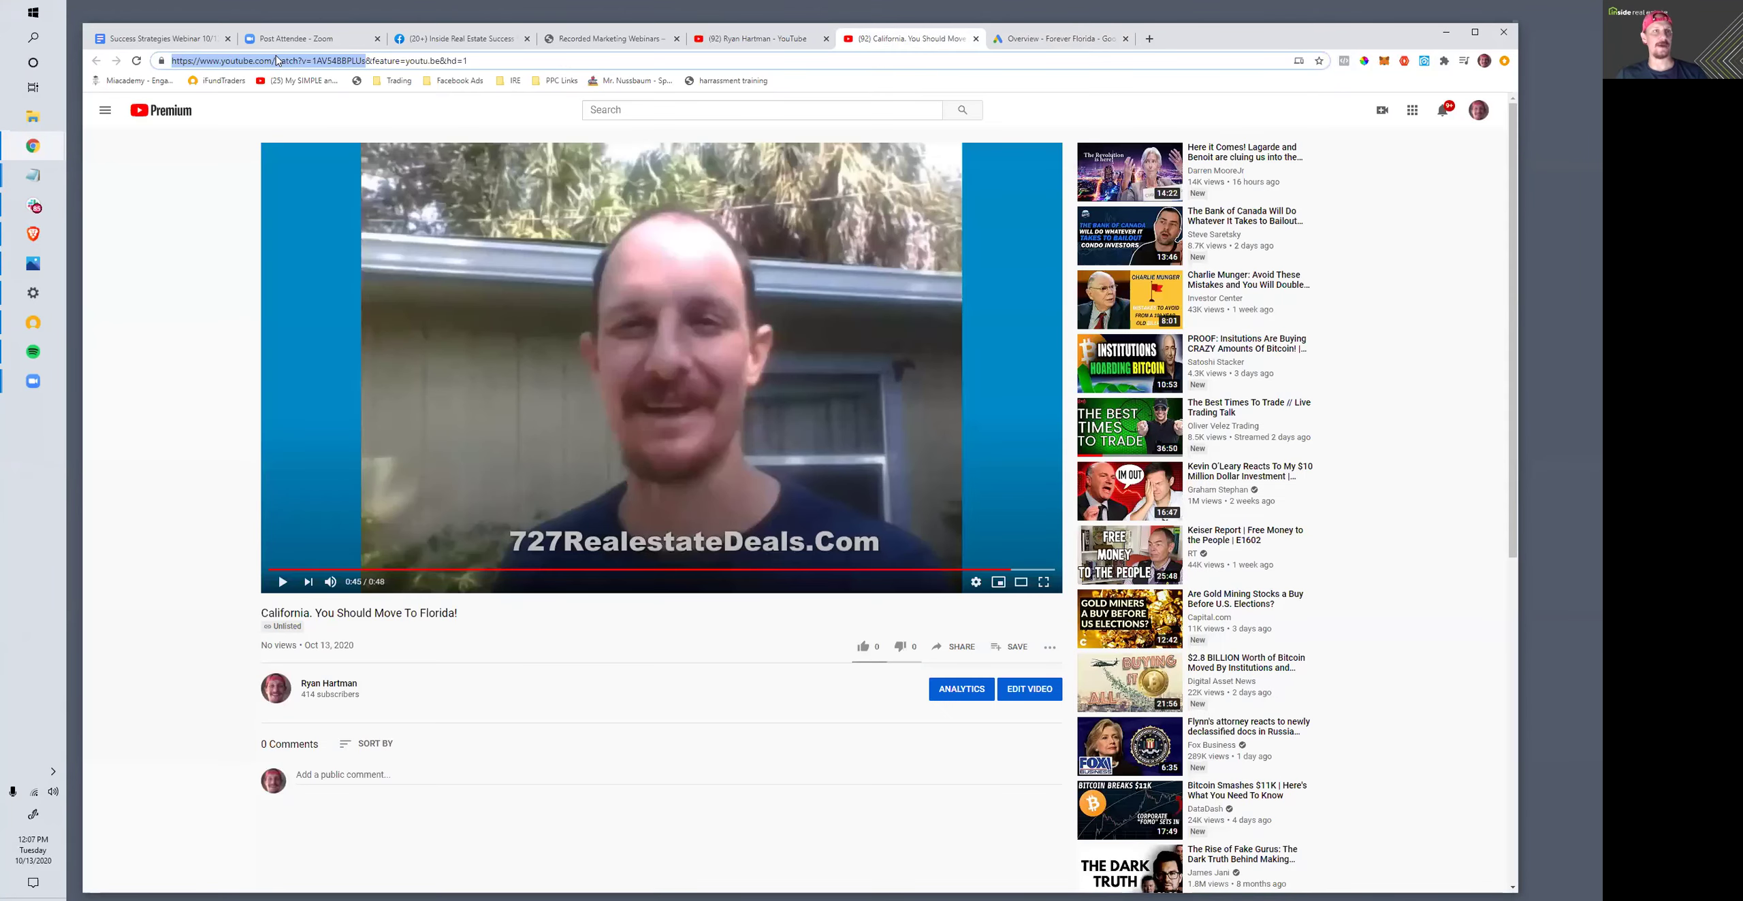
click(206, 62)
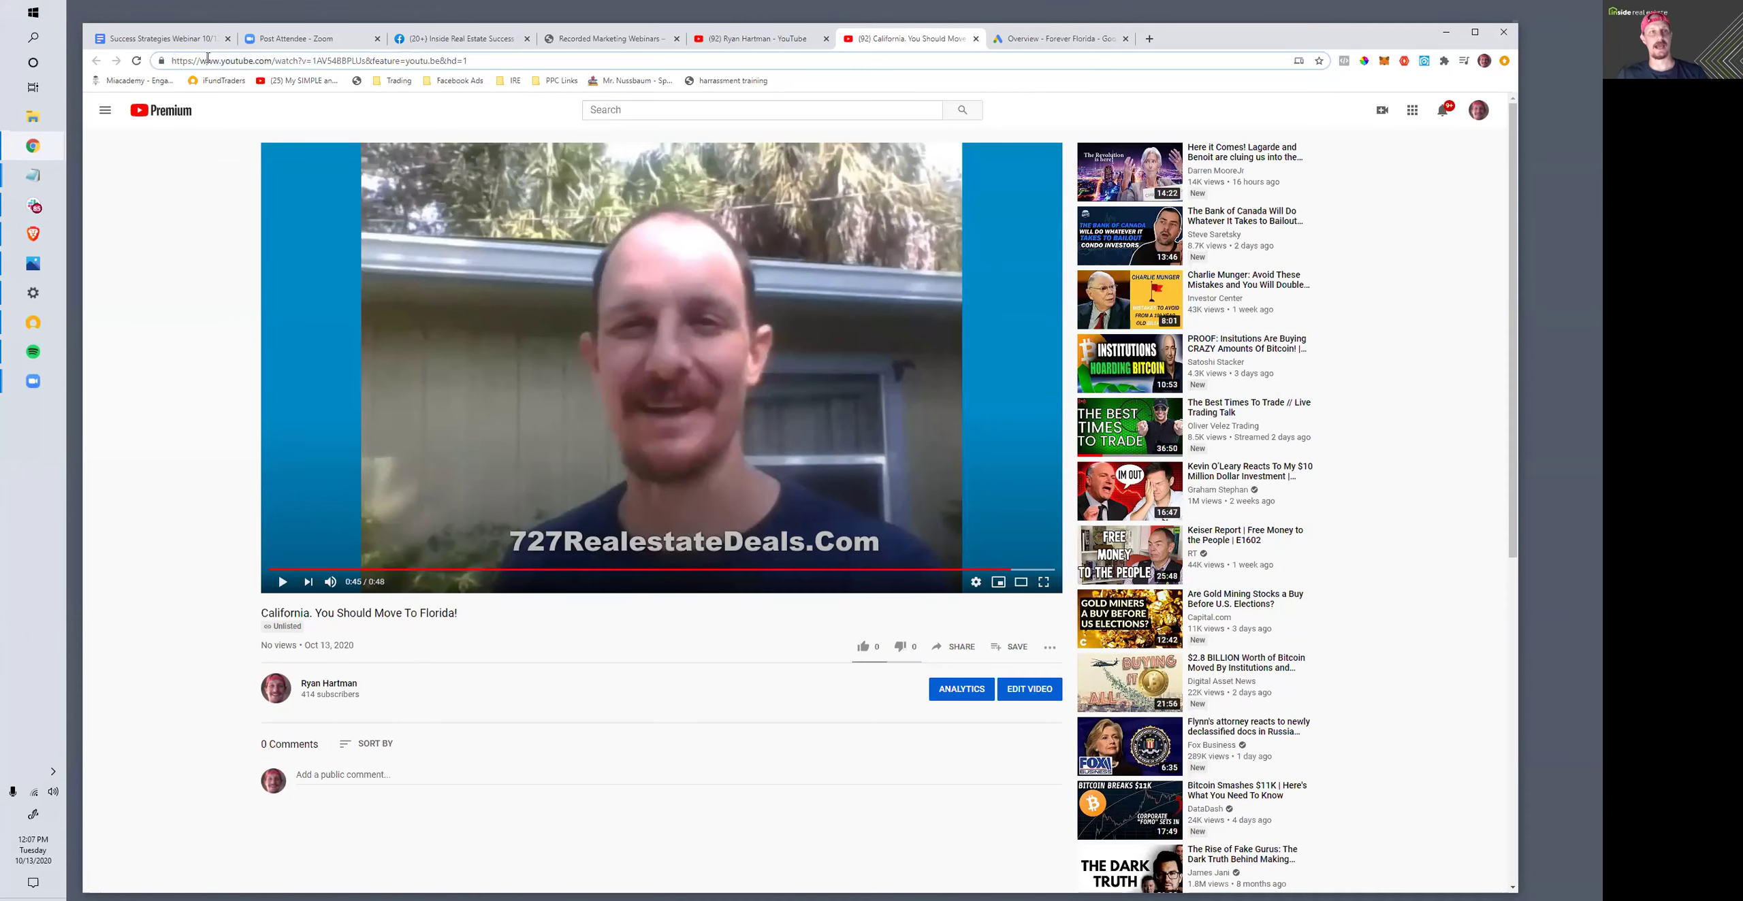
drag(350, 60, 163, 61)
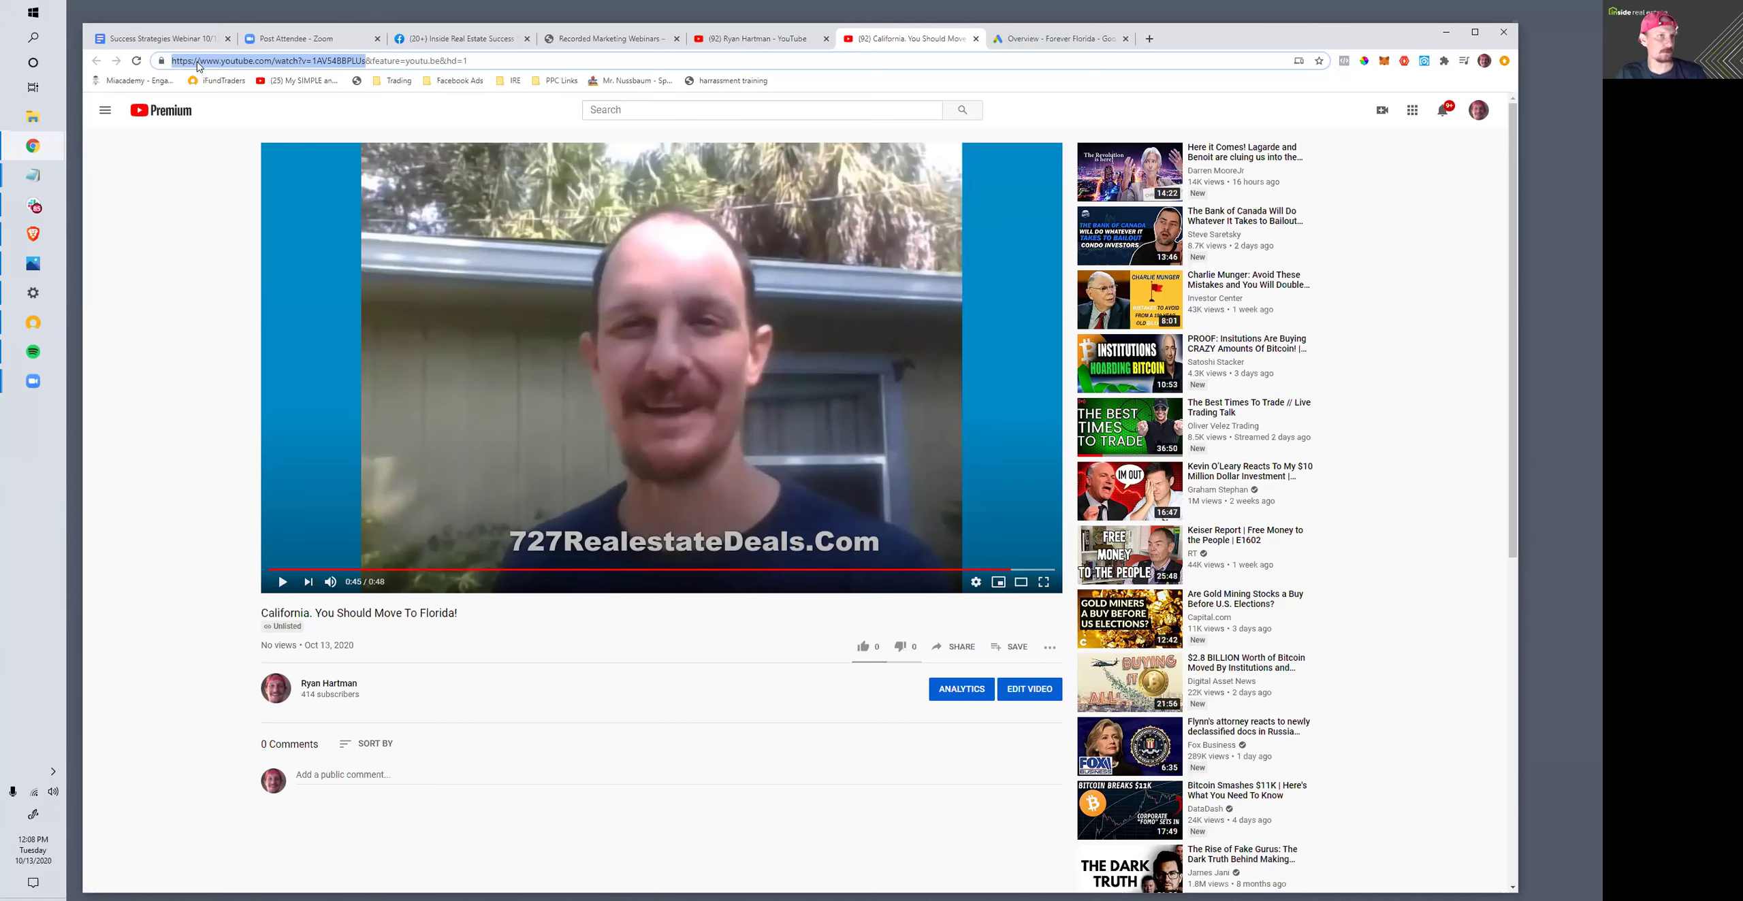
right_click(198, 66)
click(230, 150)
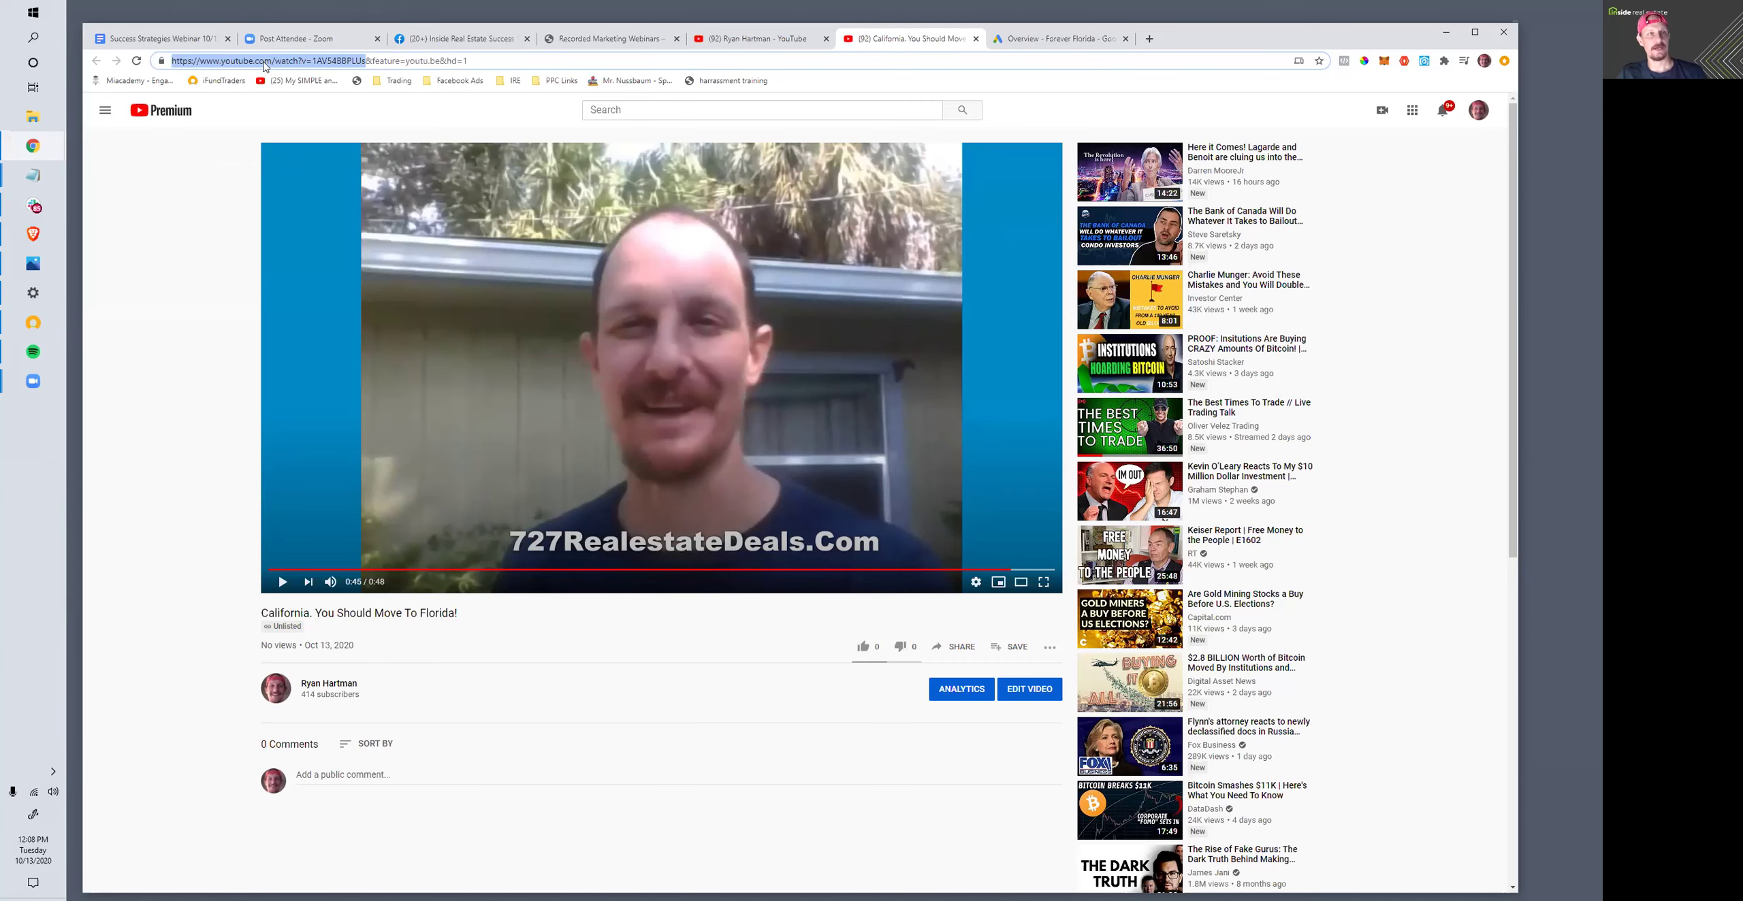
- Switch to Google Ads and start a new campaign with the Website traffic goal and the Video campaign type
click(752, 39)
click(1032, 42)
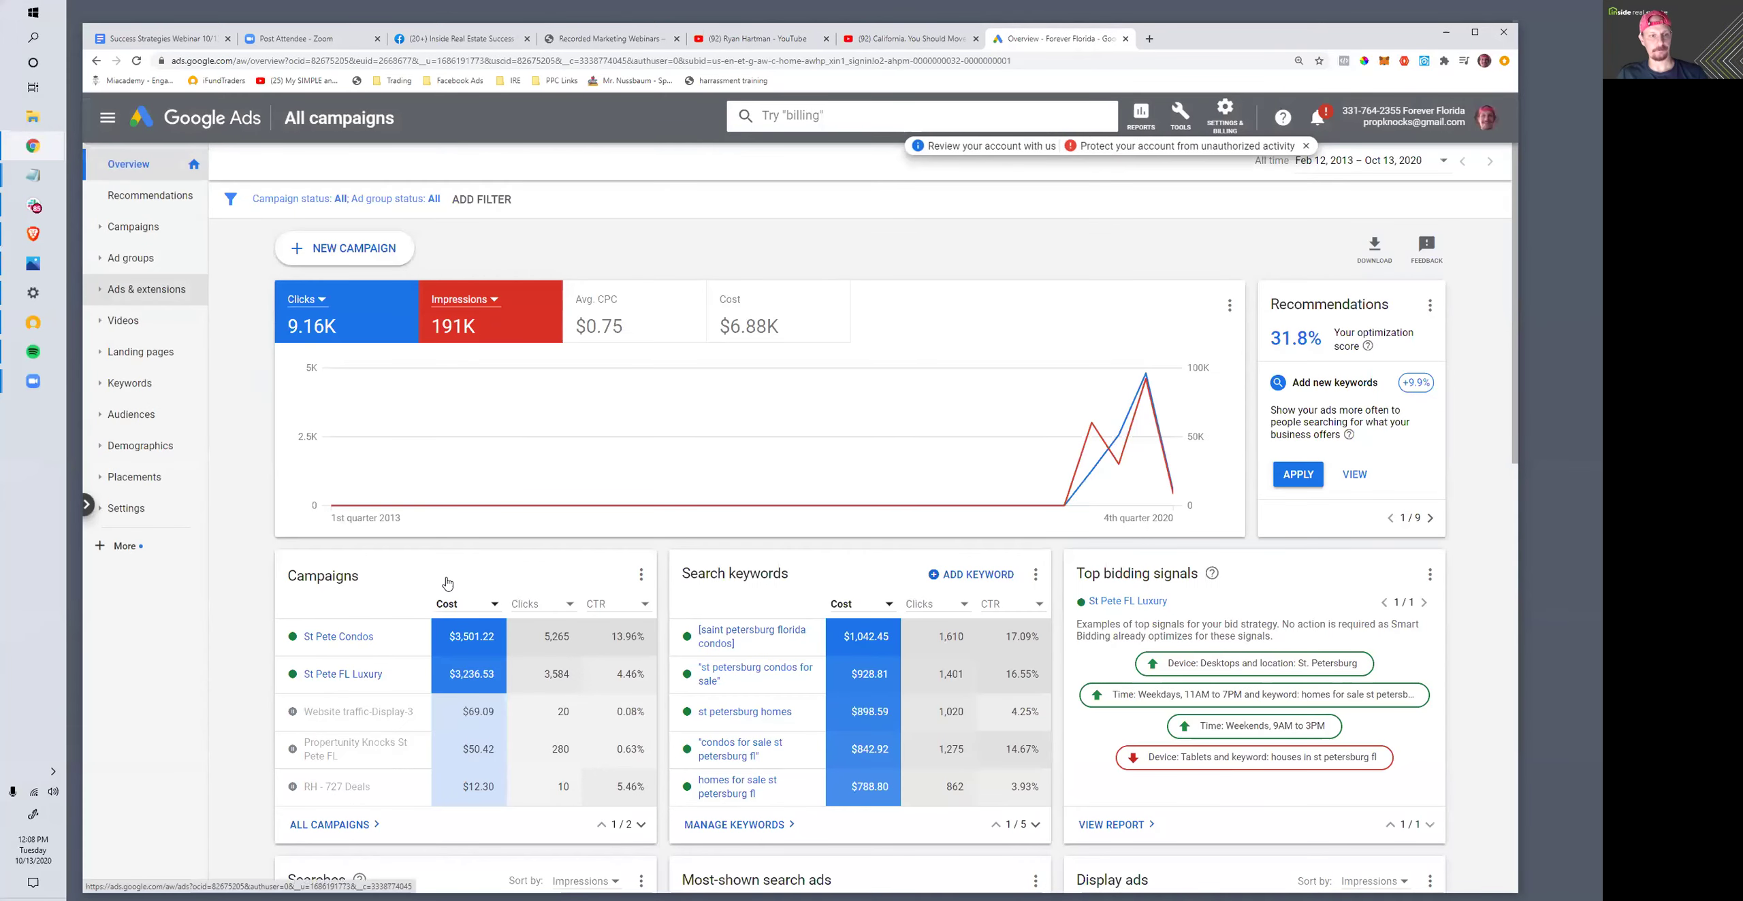
click(303, 250)
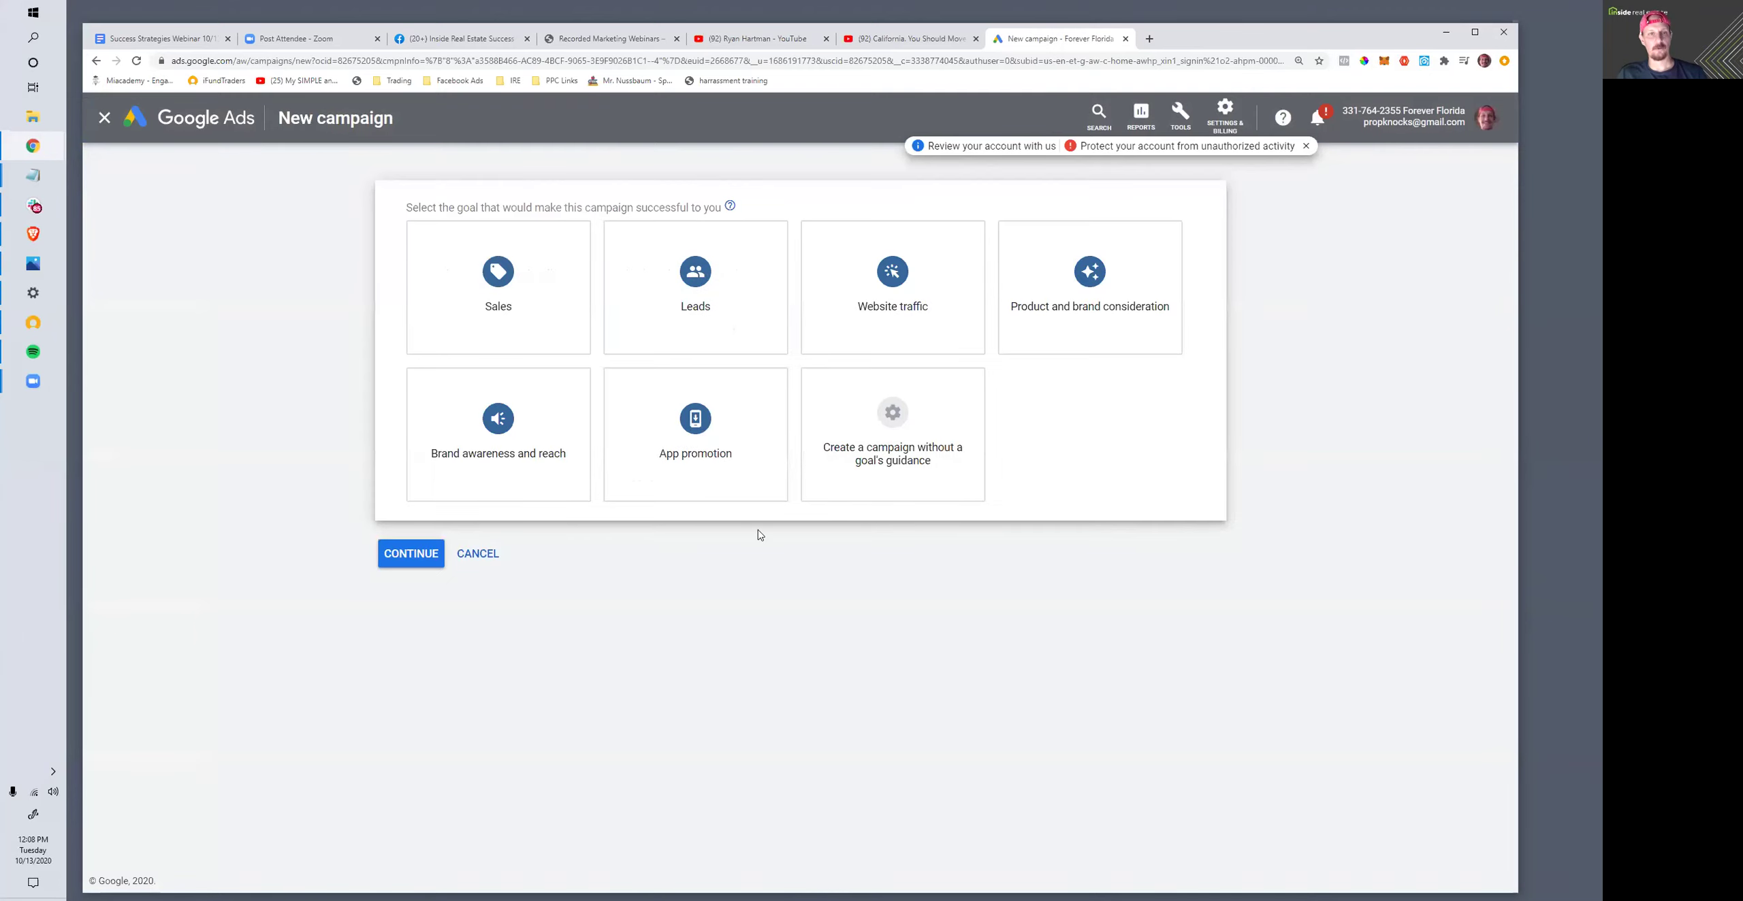
click(879, 274)
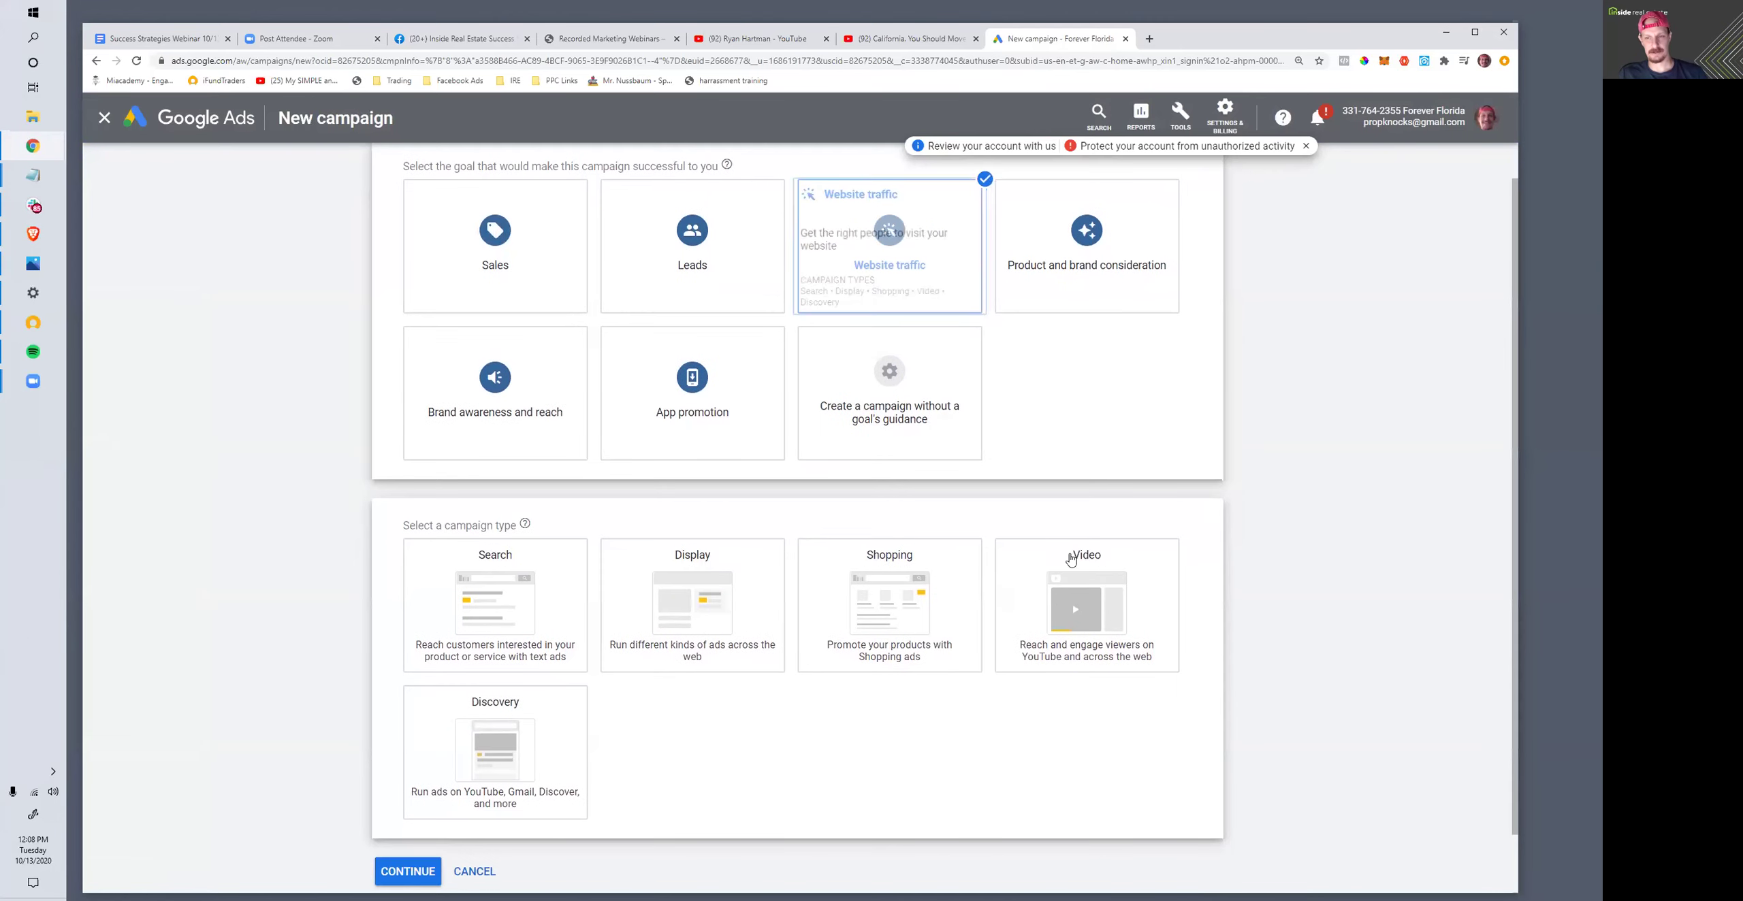
click(1094, 597)
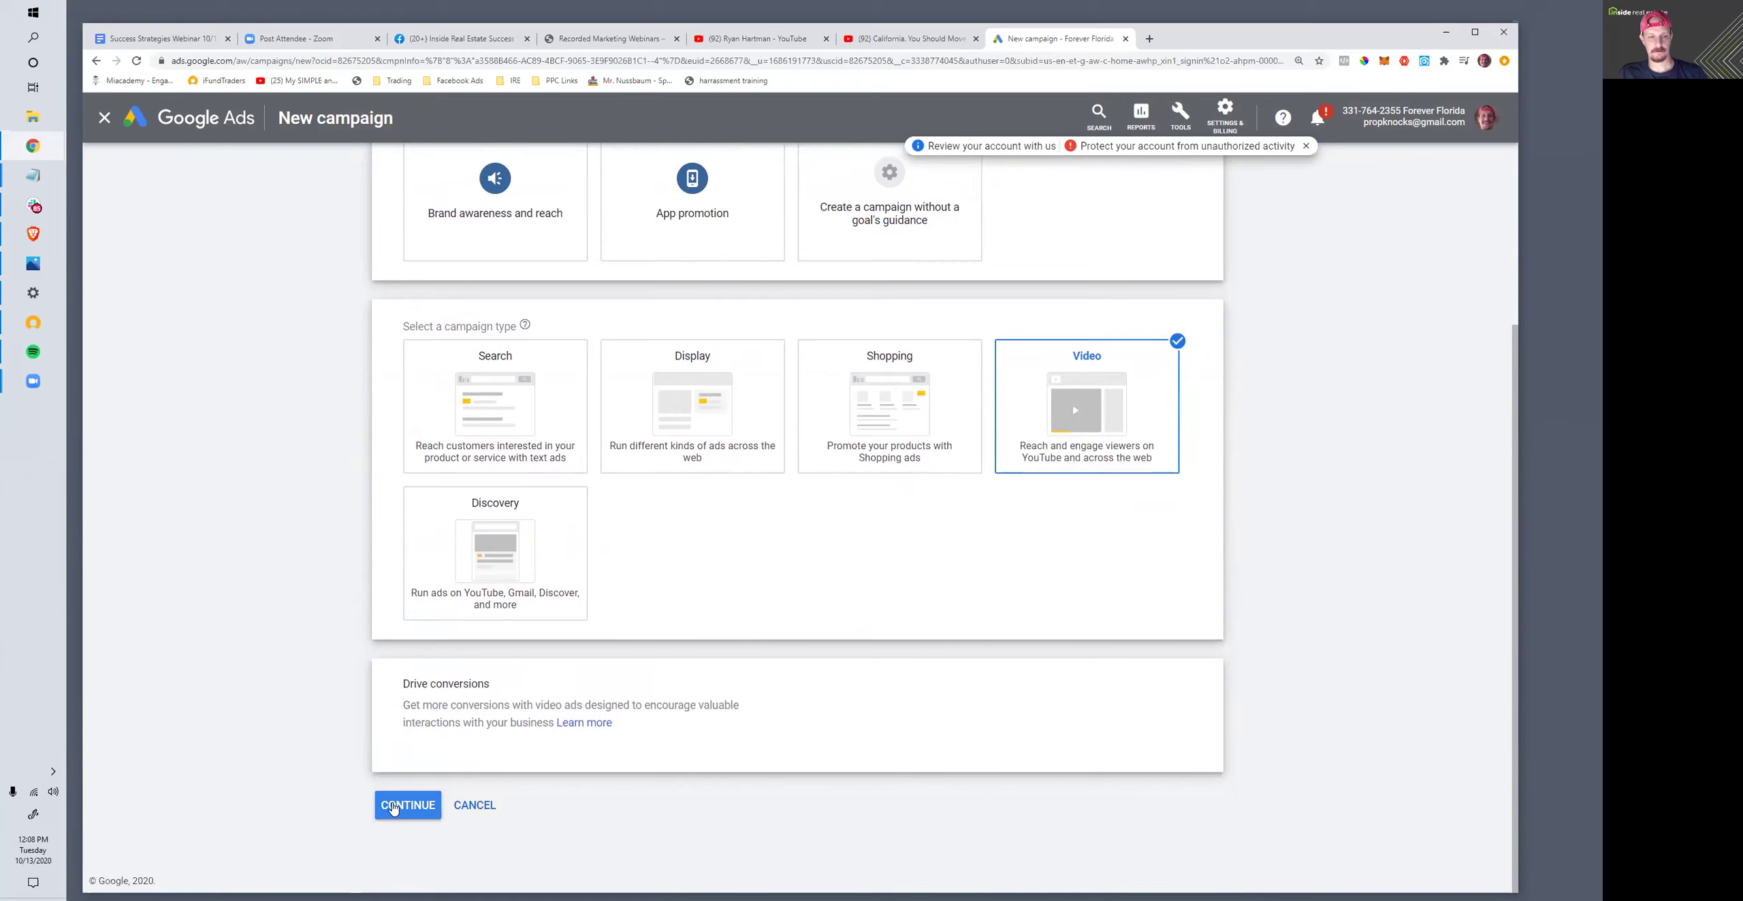
click(393, 807)
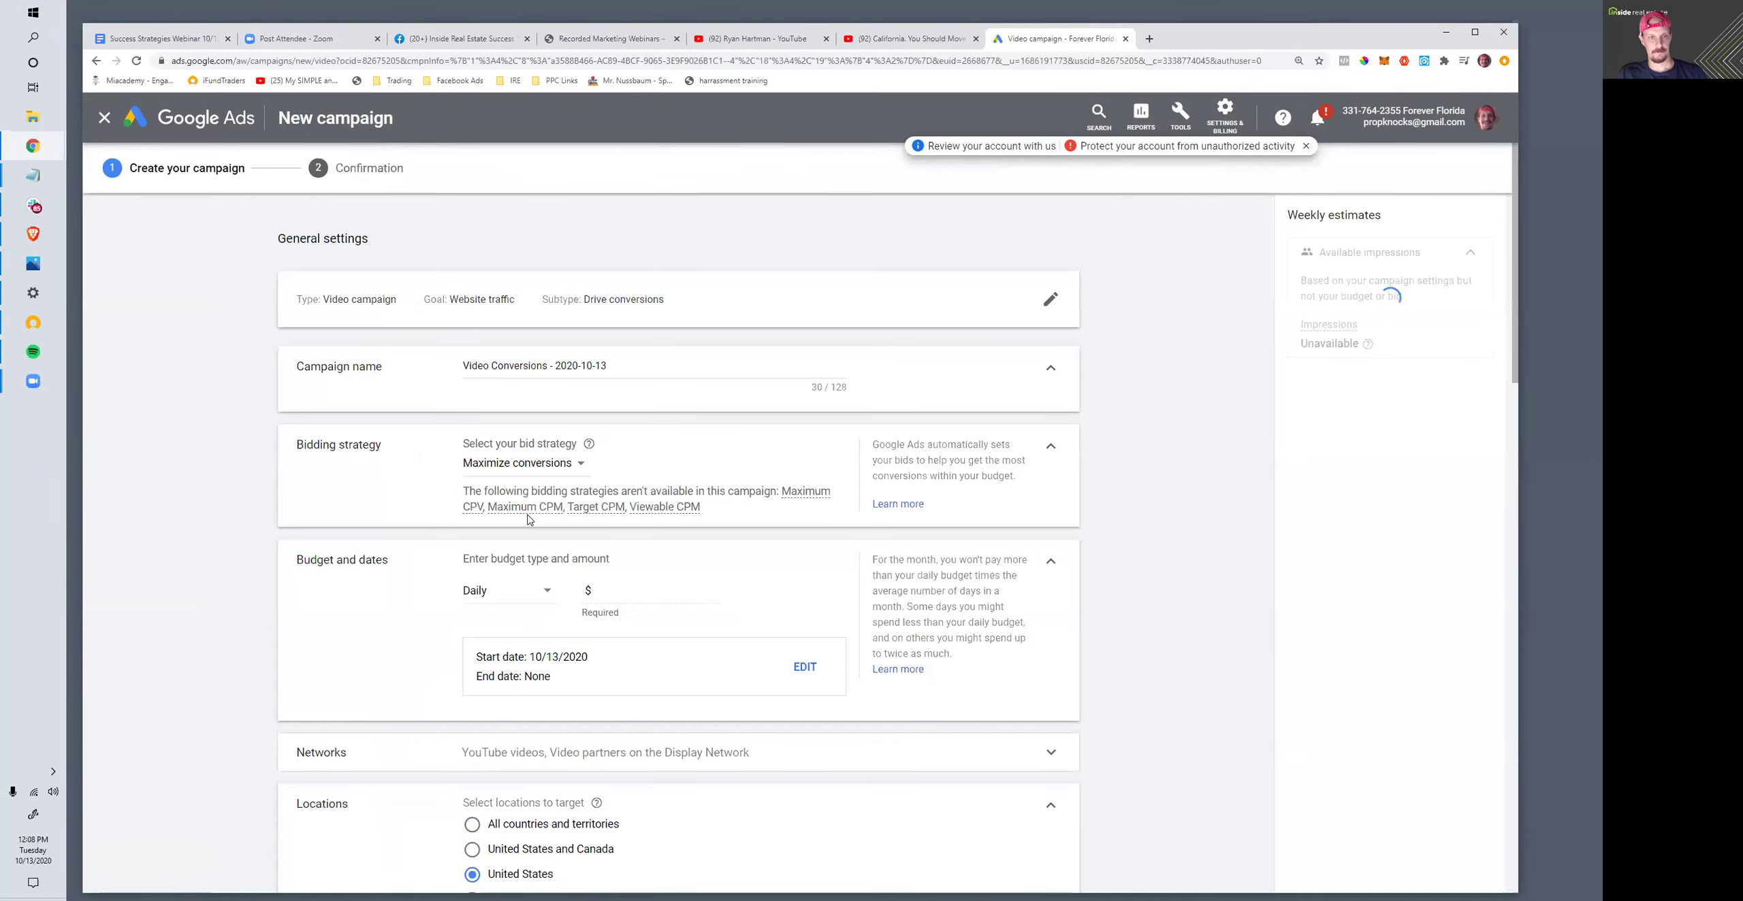
- Rename the campaign as "California Invite To FL - RH"
click(550, 365)
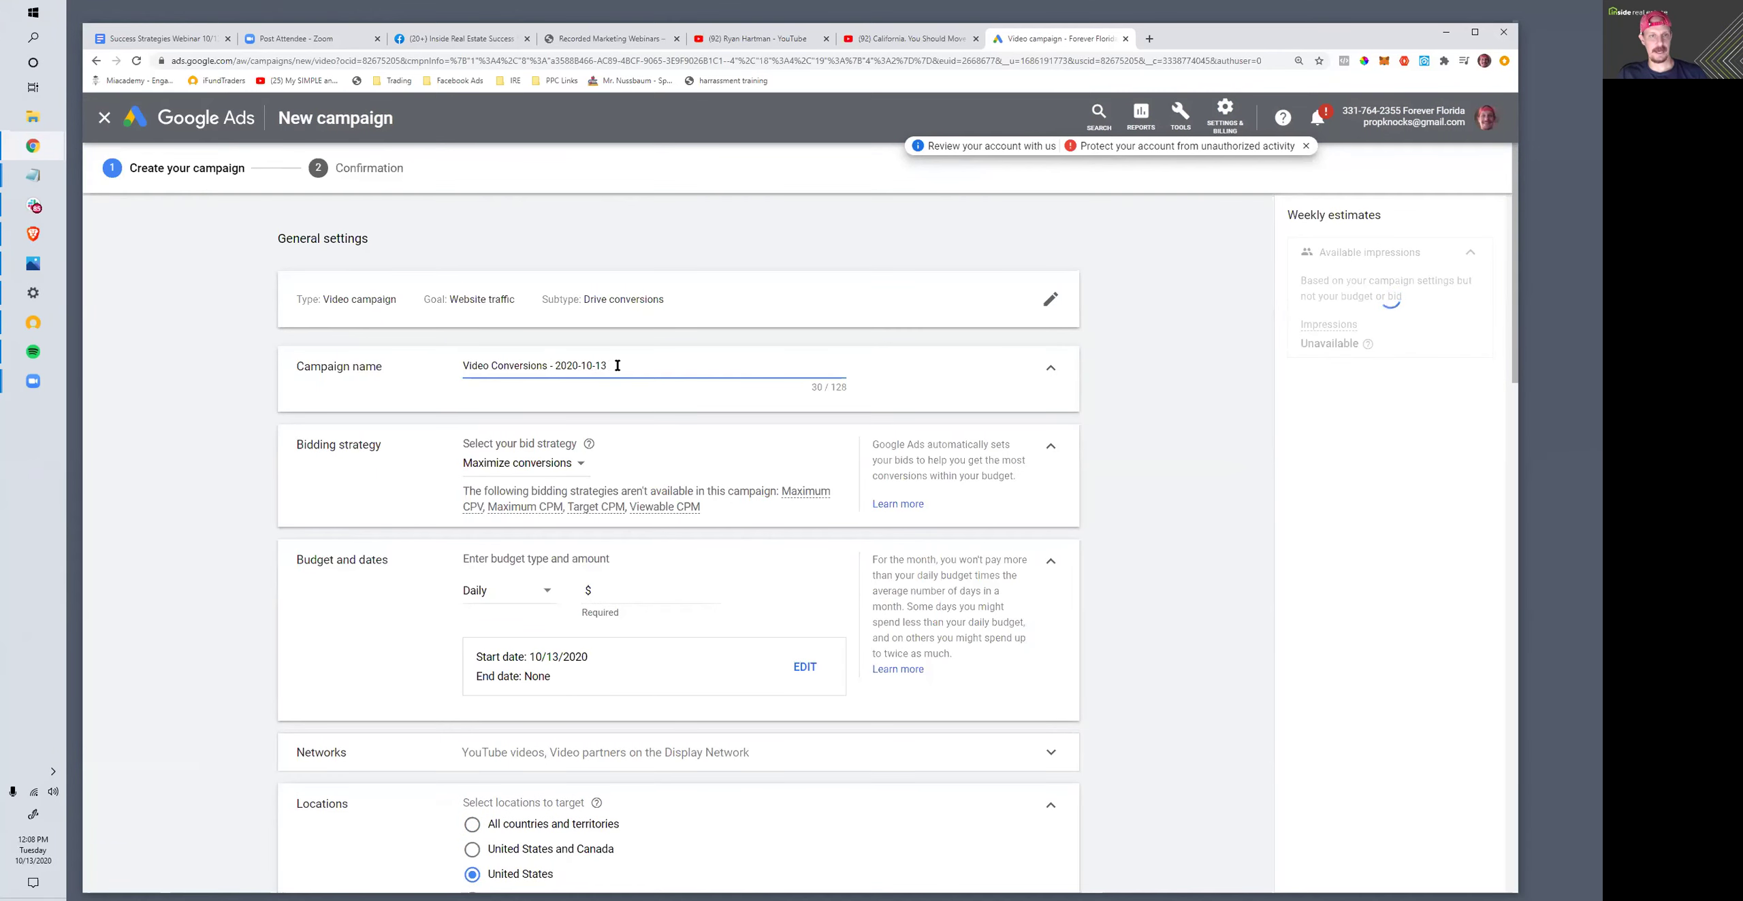
drag(614, 366, 456, 365)
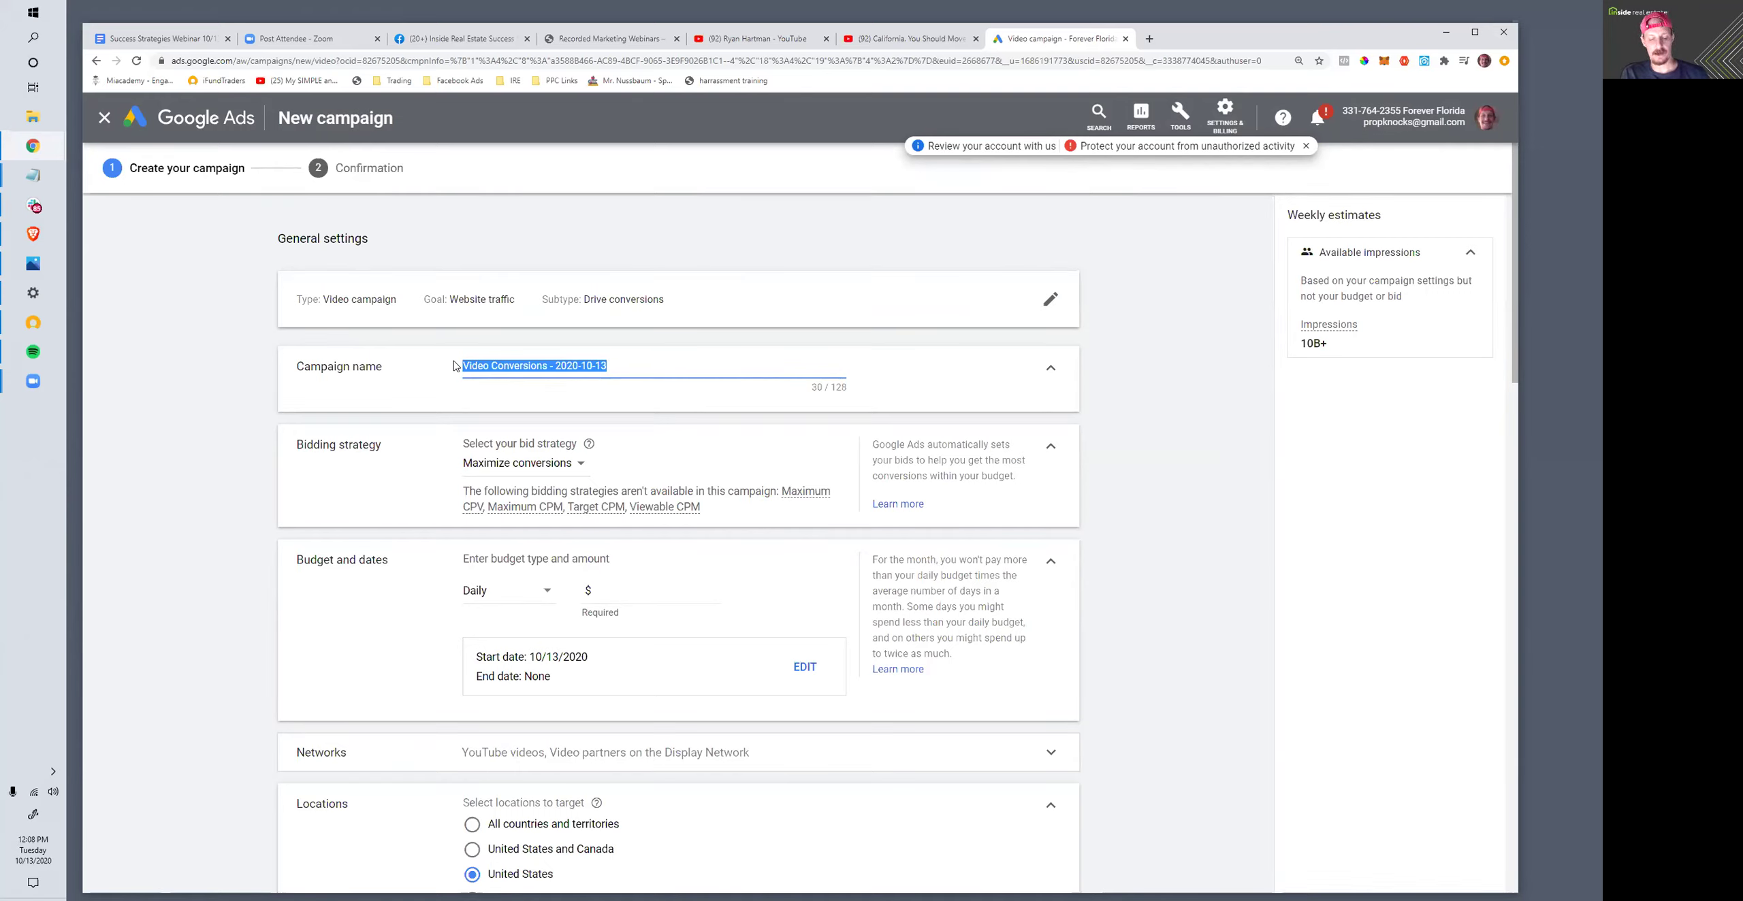
text(California)
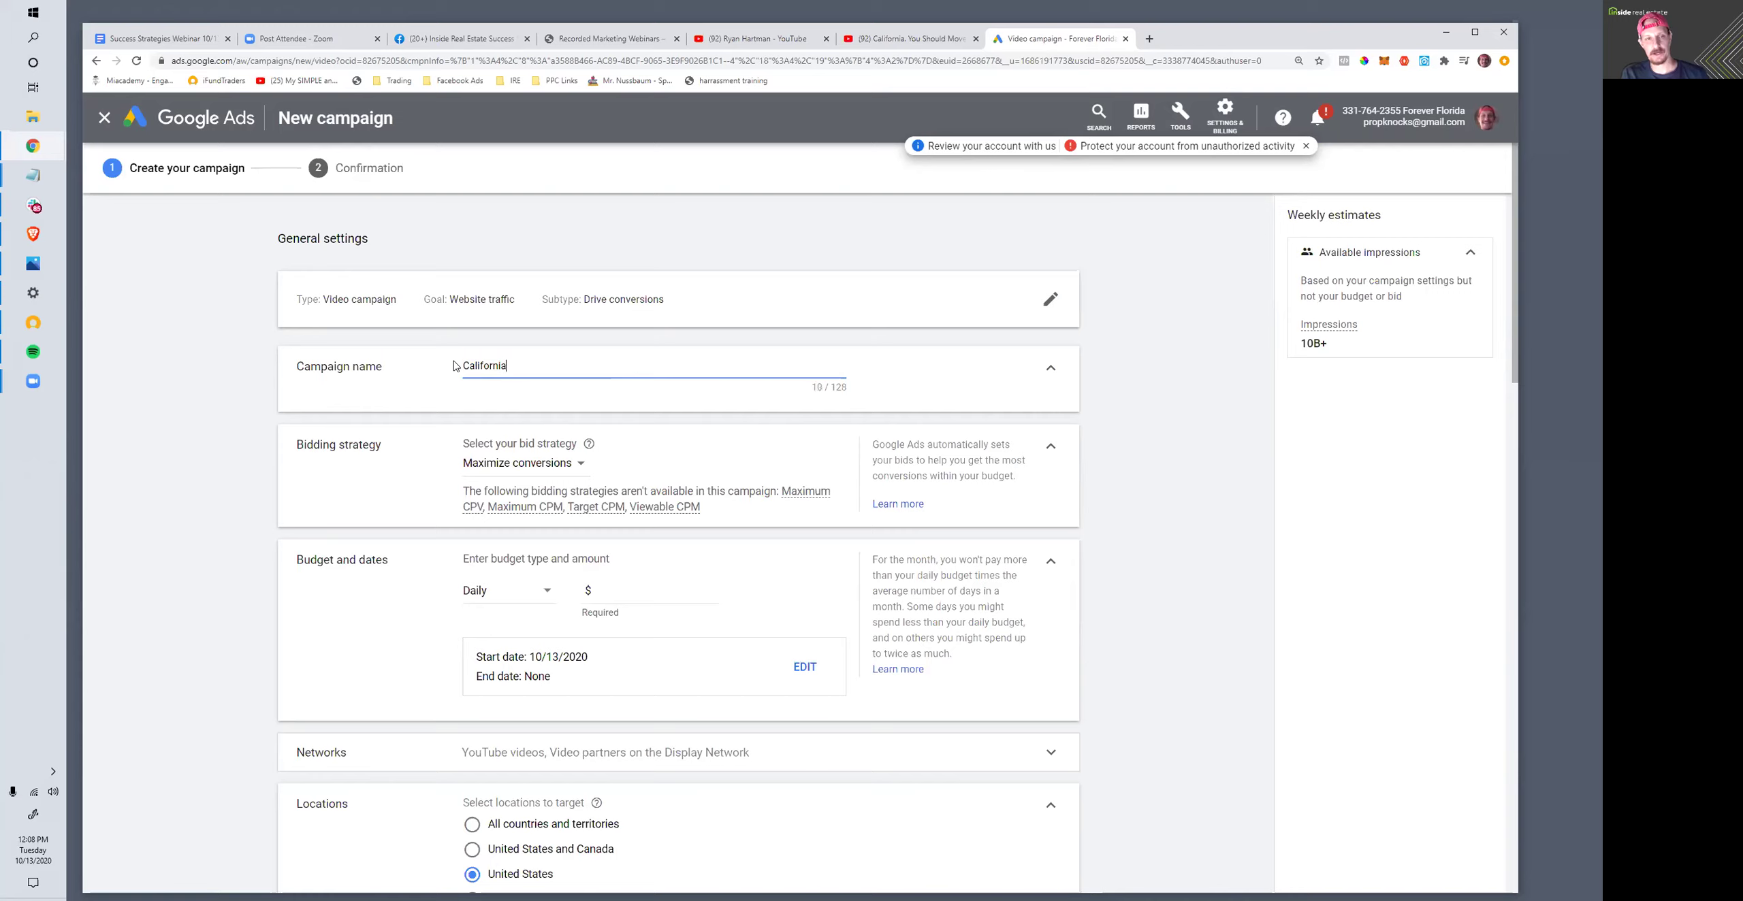
text( Invite To FL - RH)
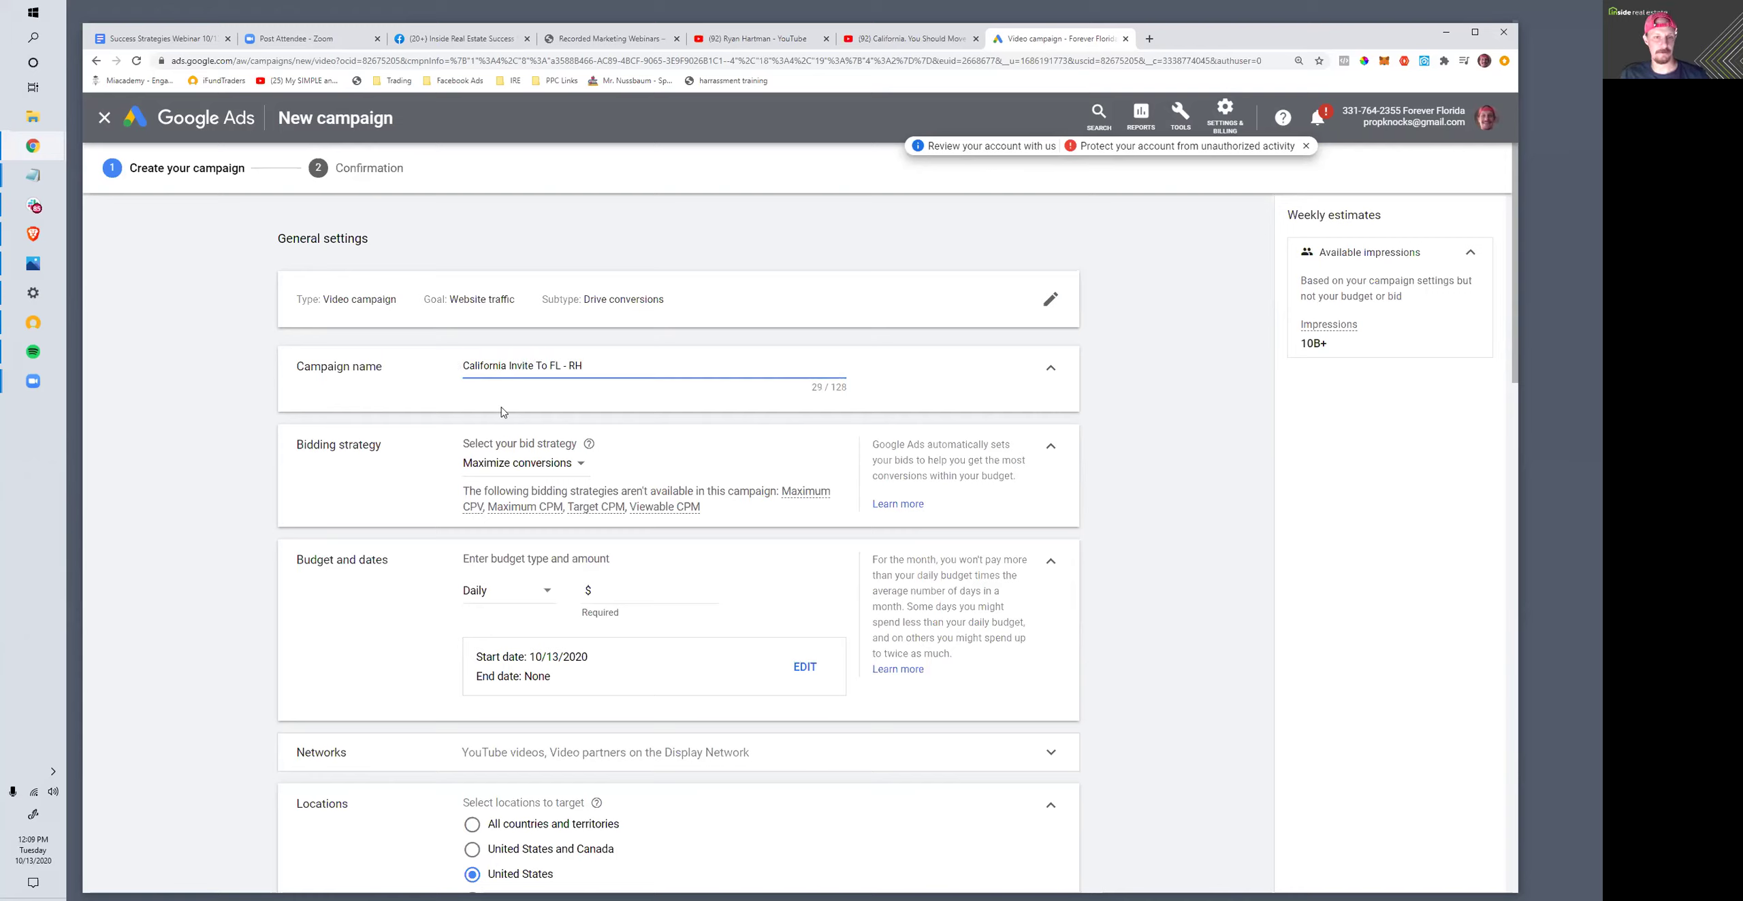
- Try Target CPA as the campaign's bid strategy and switch back to Maximize conversions
click(514, 466)
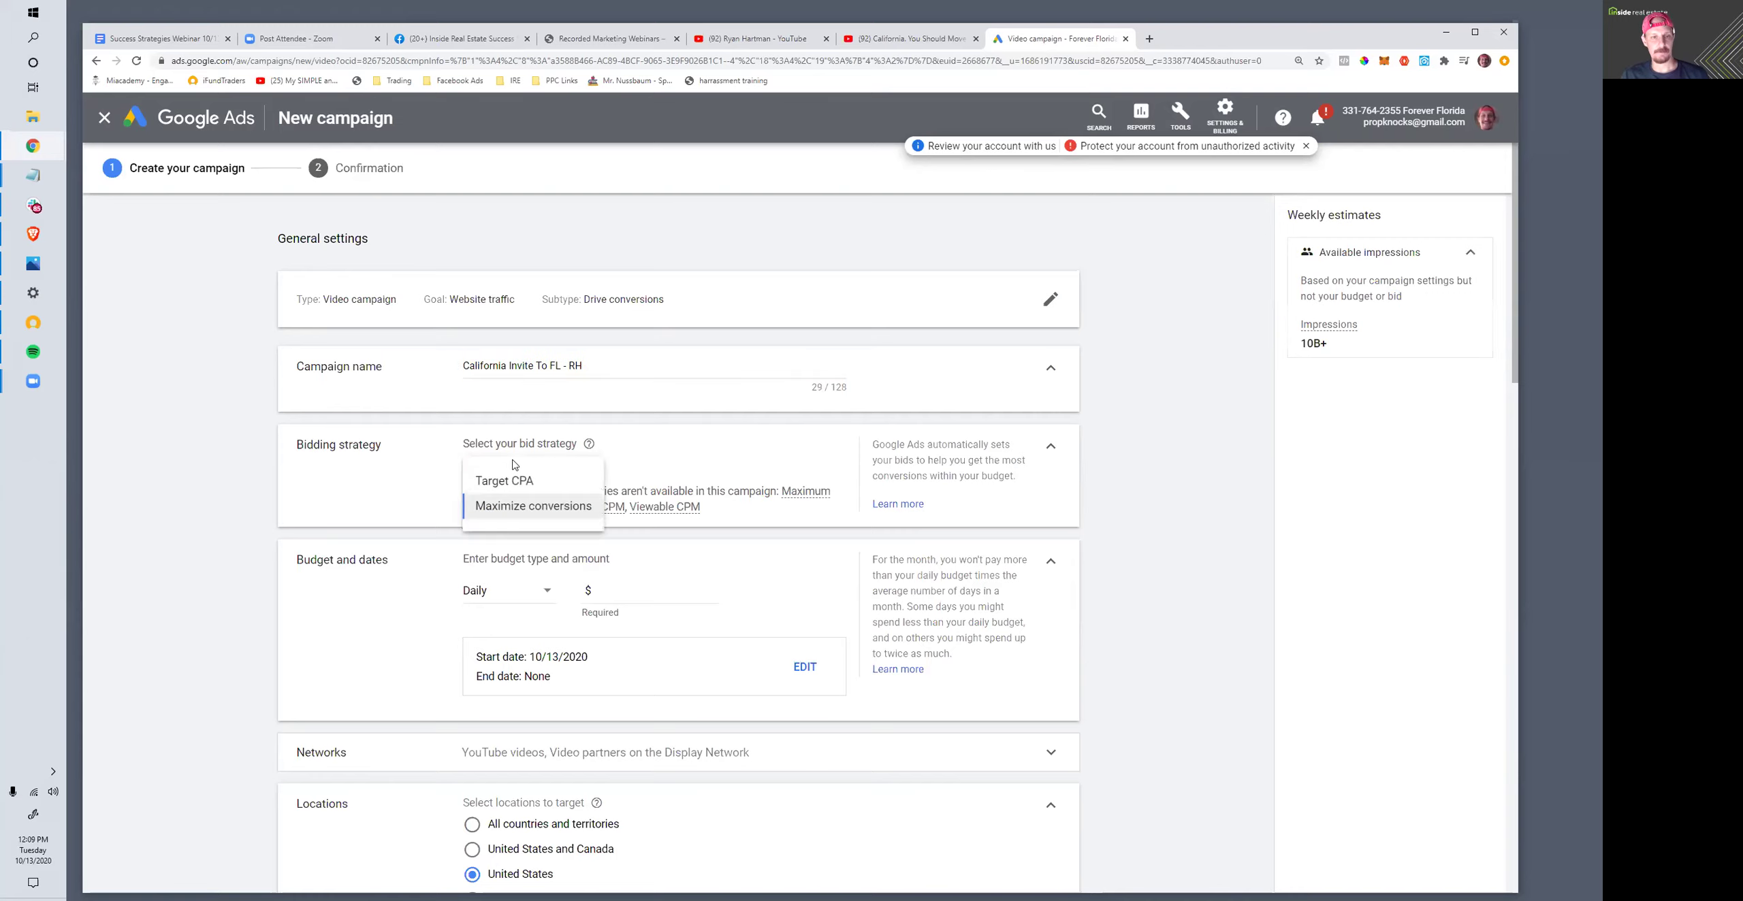
click(516, 507)
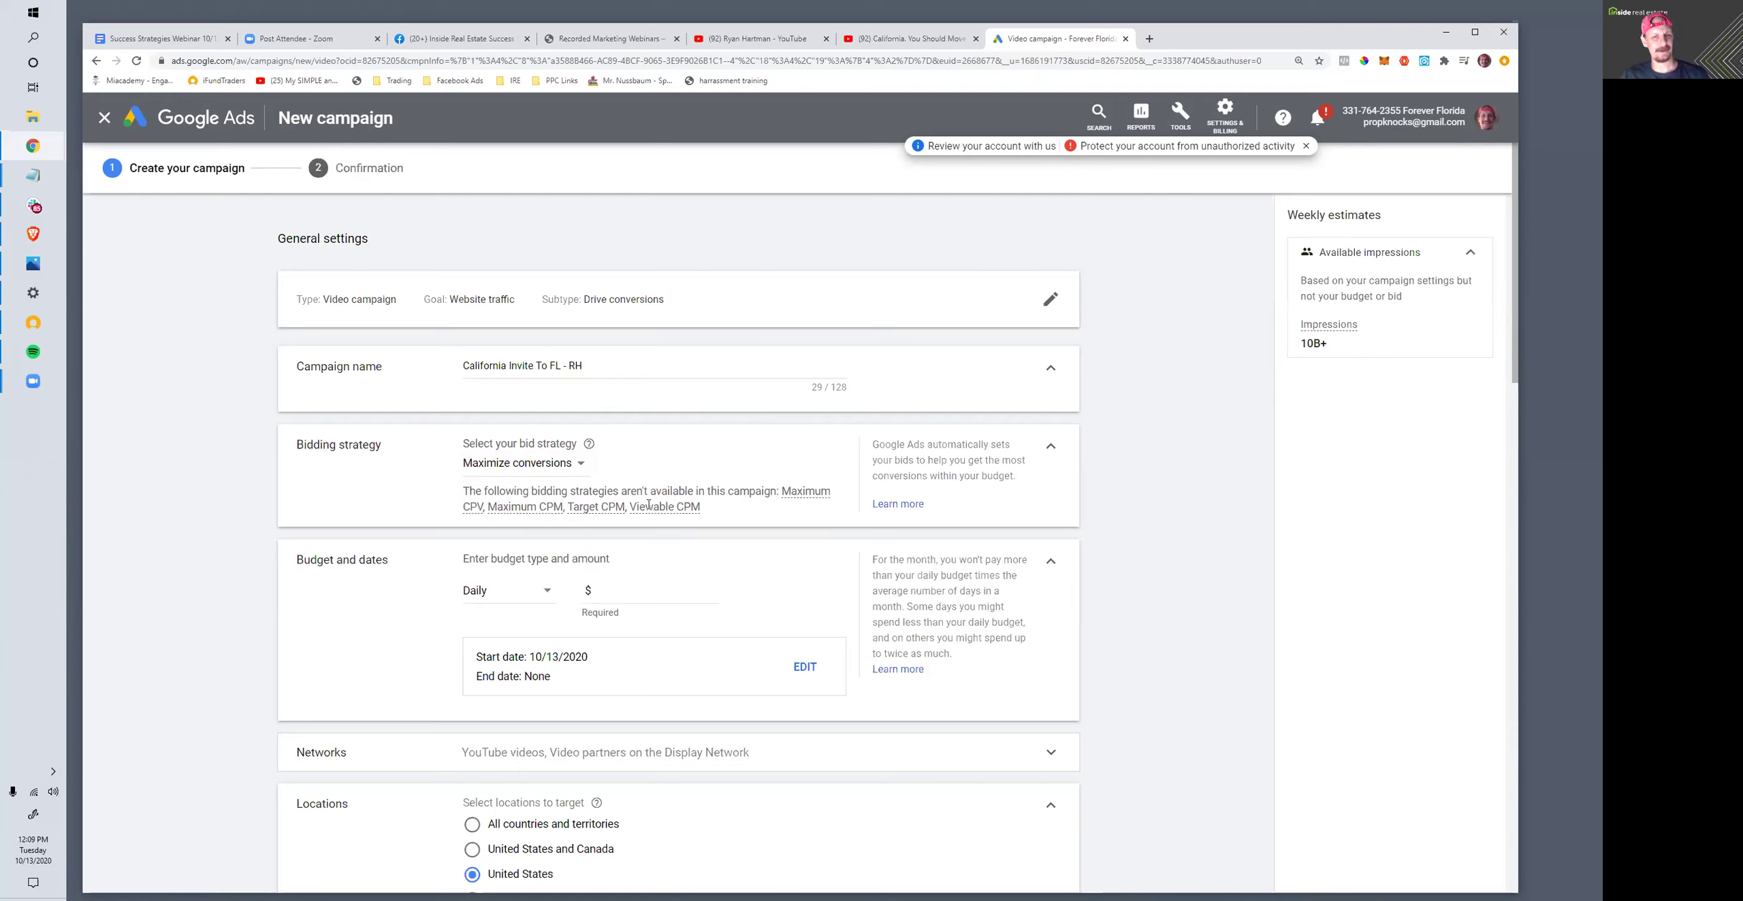
click(517, 466)
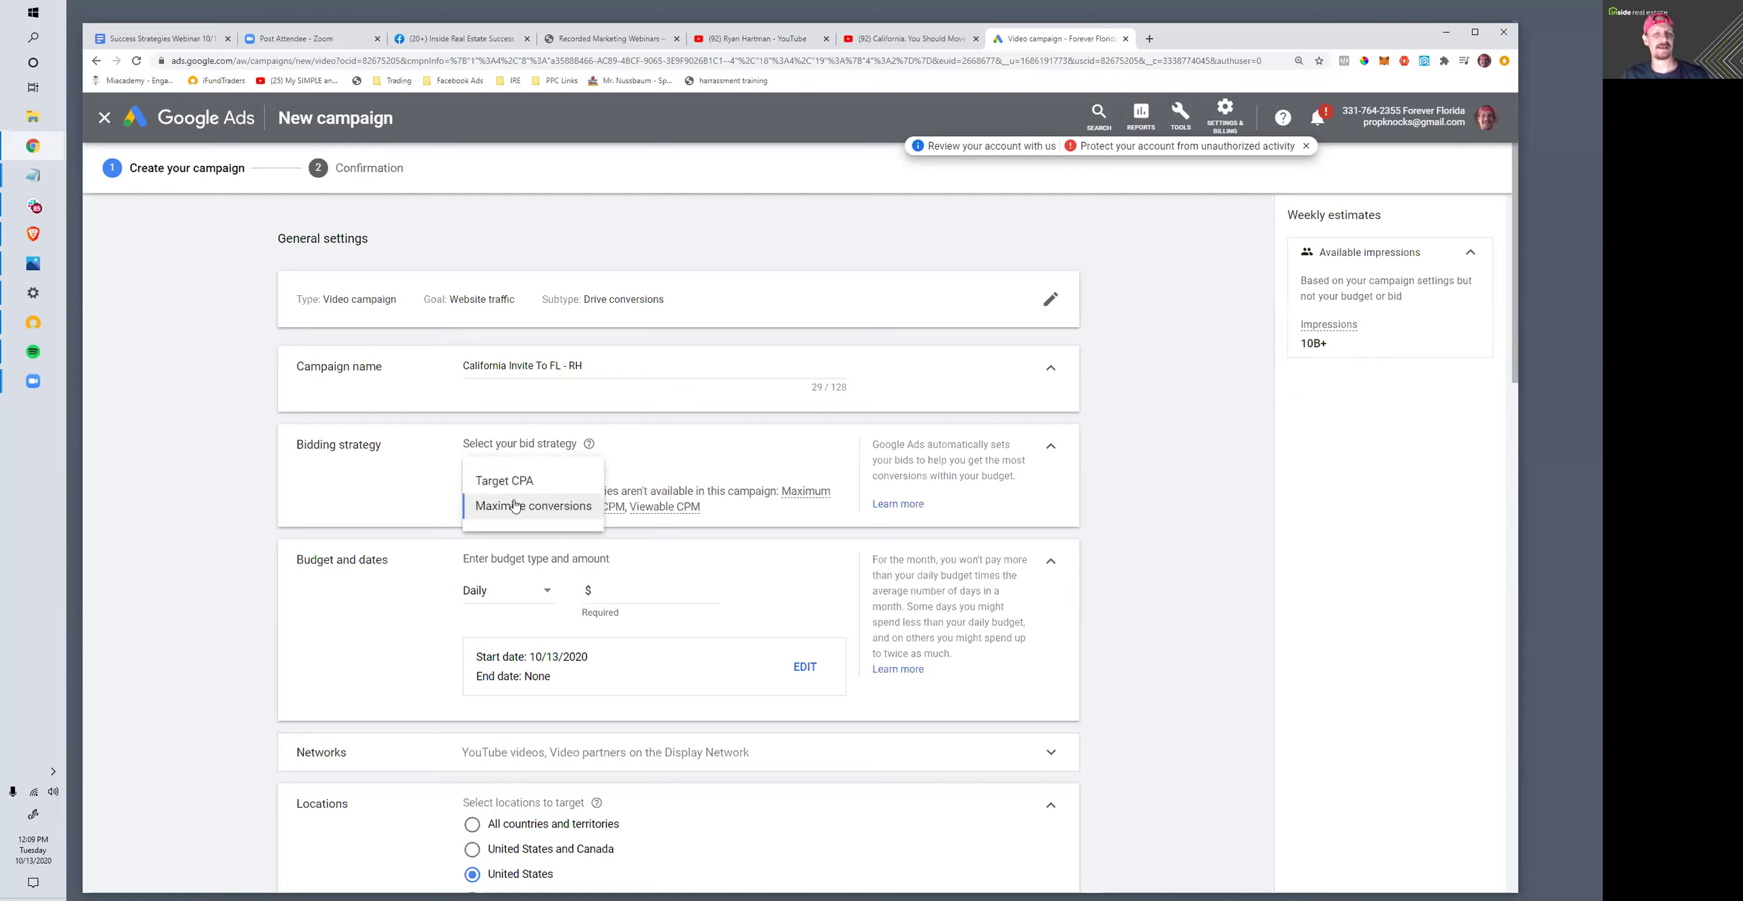
click(502, 481)
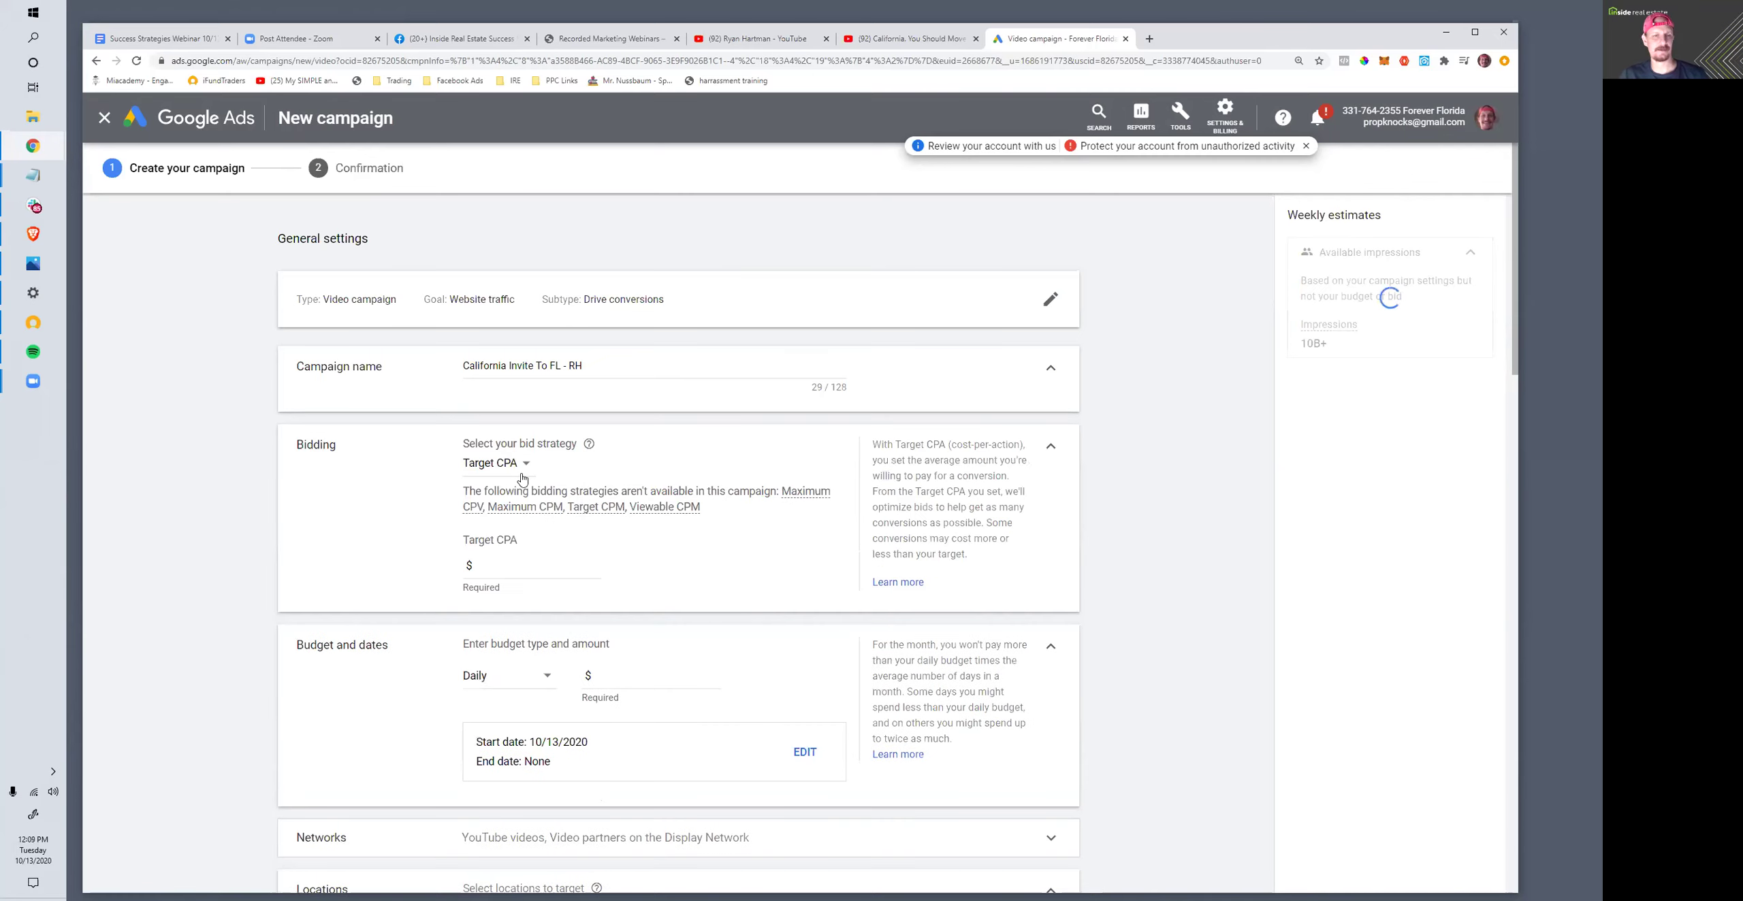
click(506, 466)
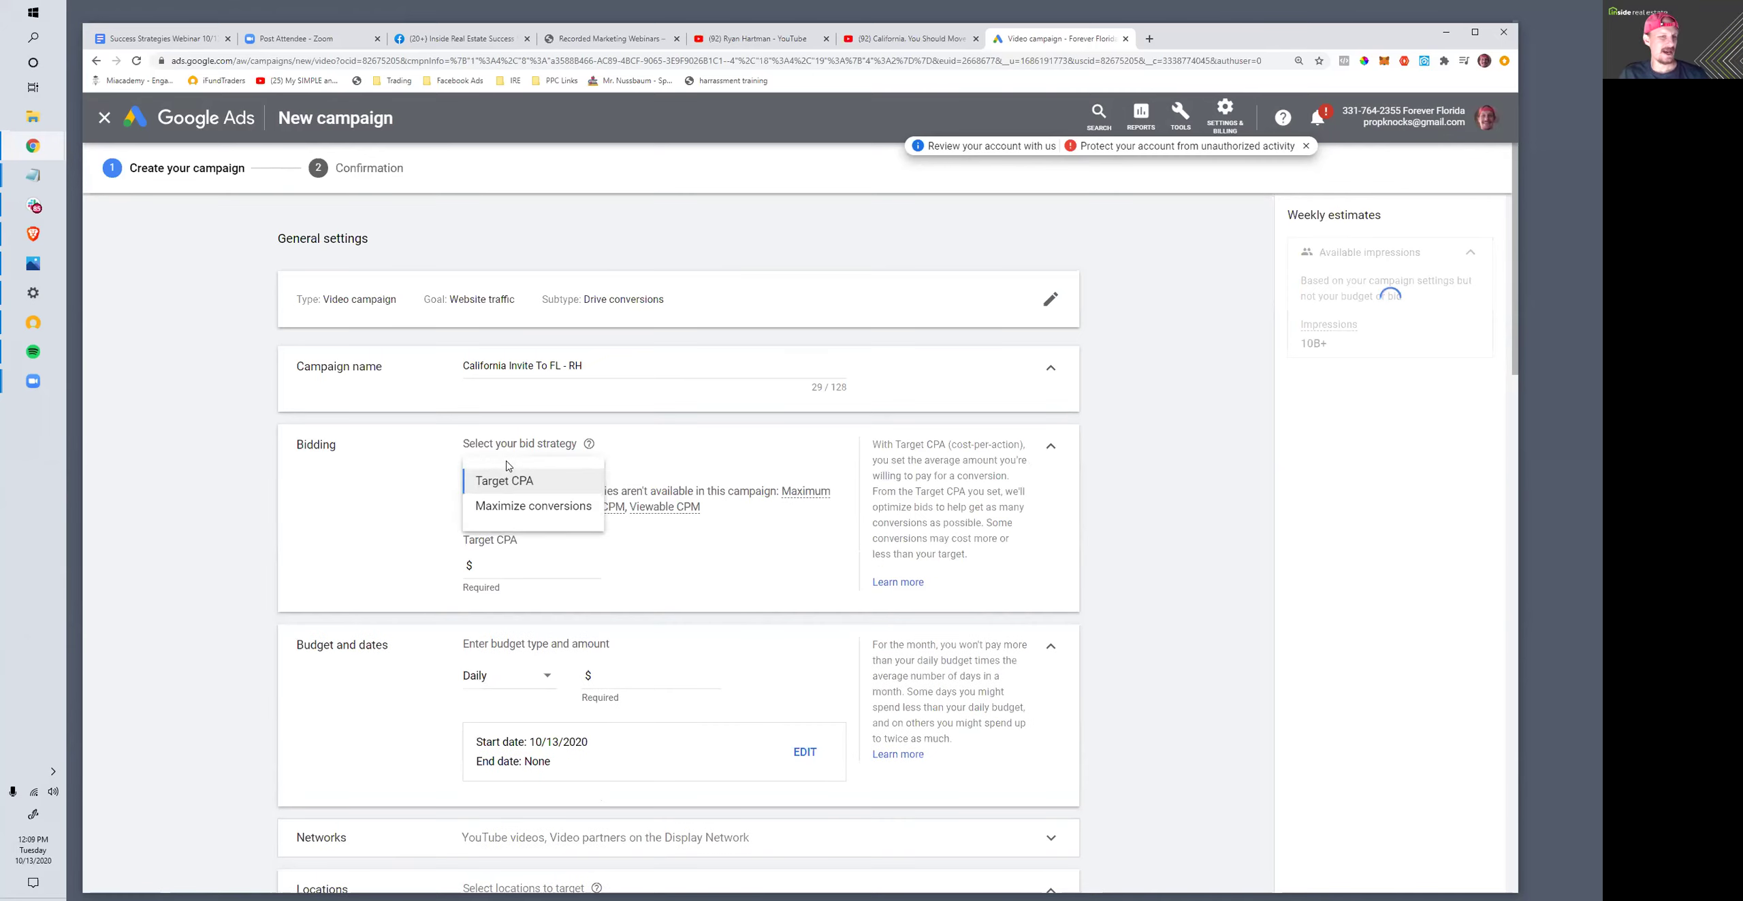
click(507, 506)
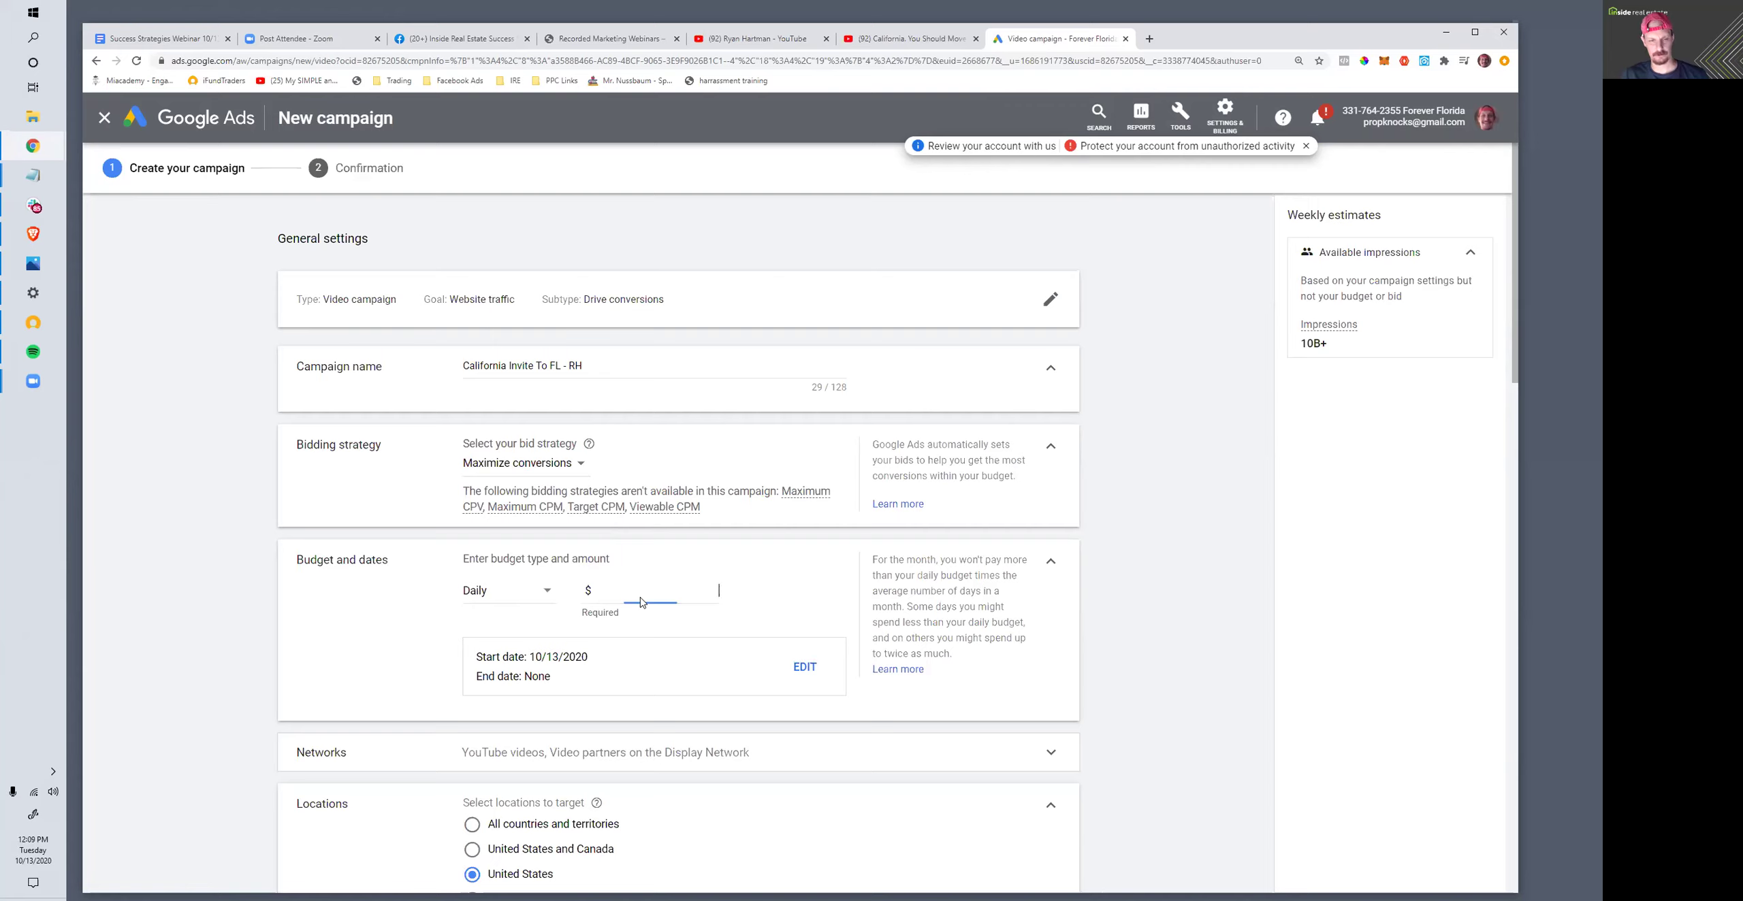
- Set the campaign's daily budget to $20.00
text(3)
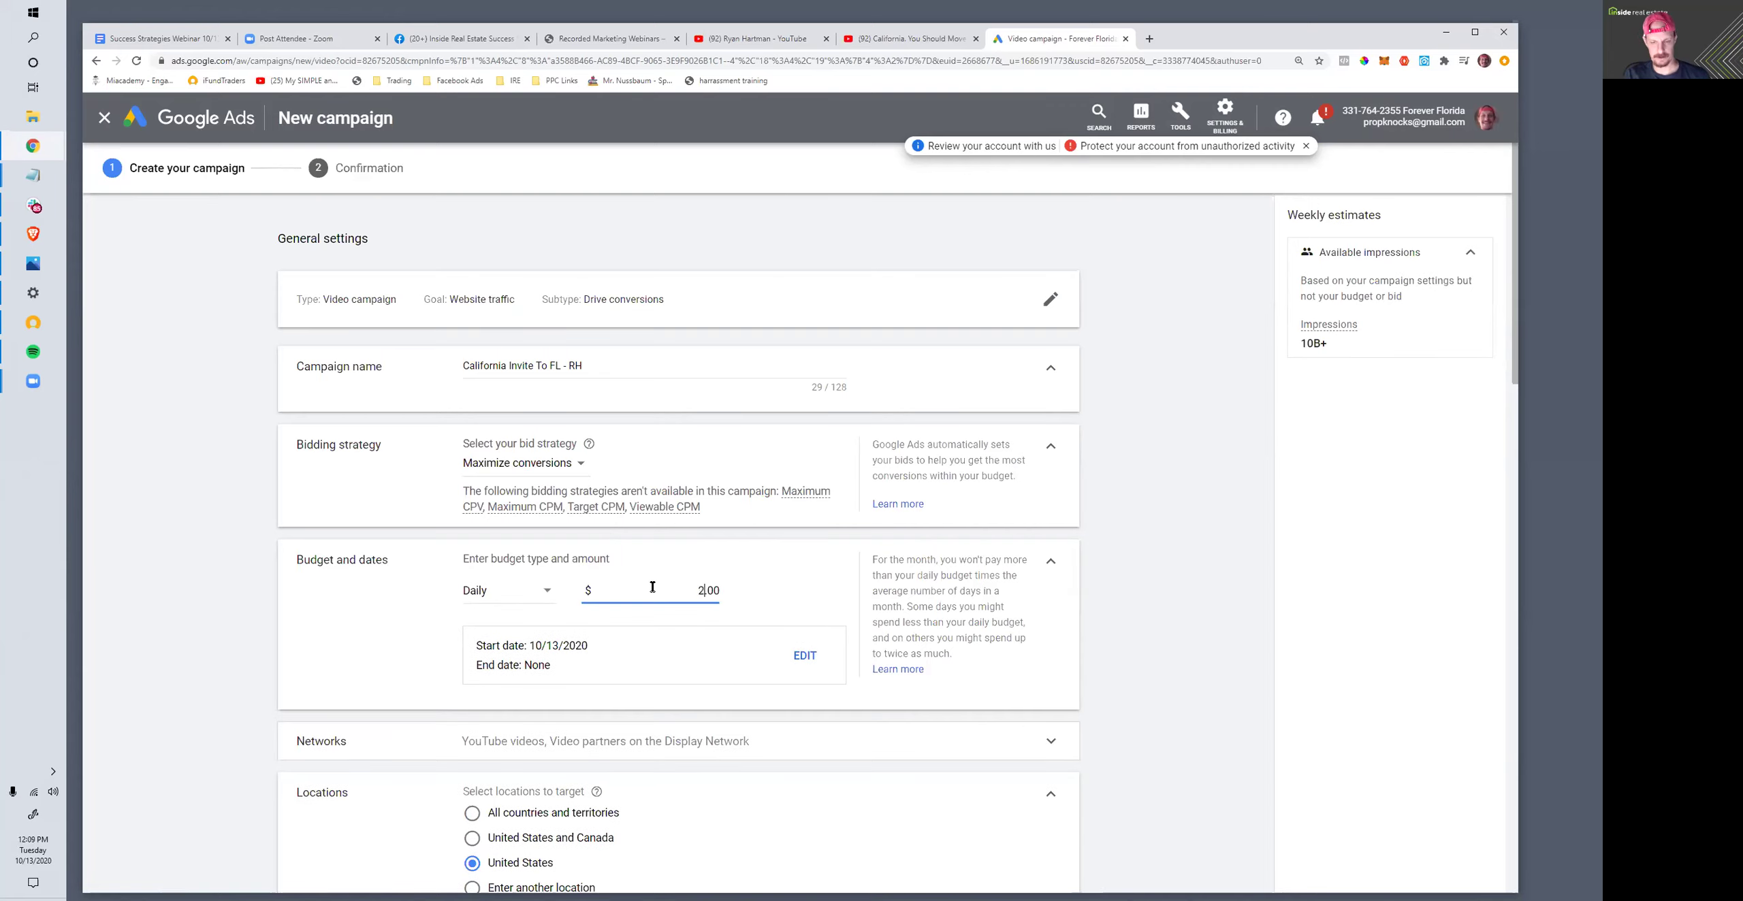
scroll(617, 576, down, 2)
click(416, 517)
- Expand the network settings and exclude video partners on the Display Network
scroll(600, 507, down, 2)
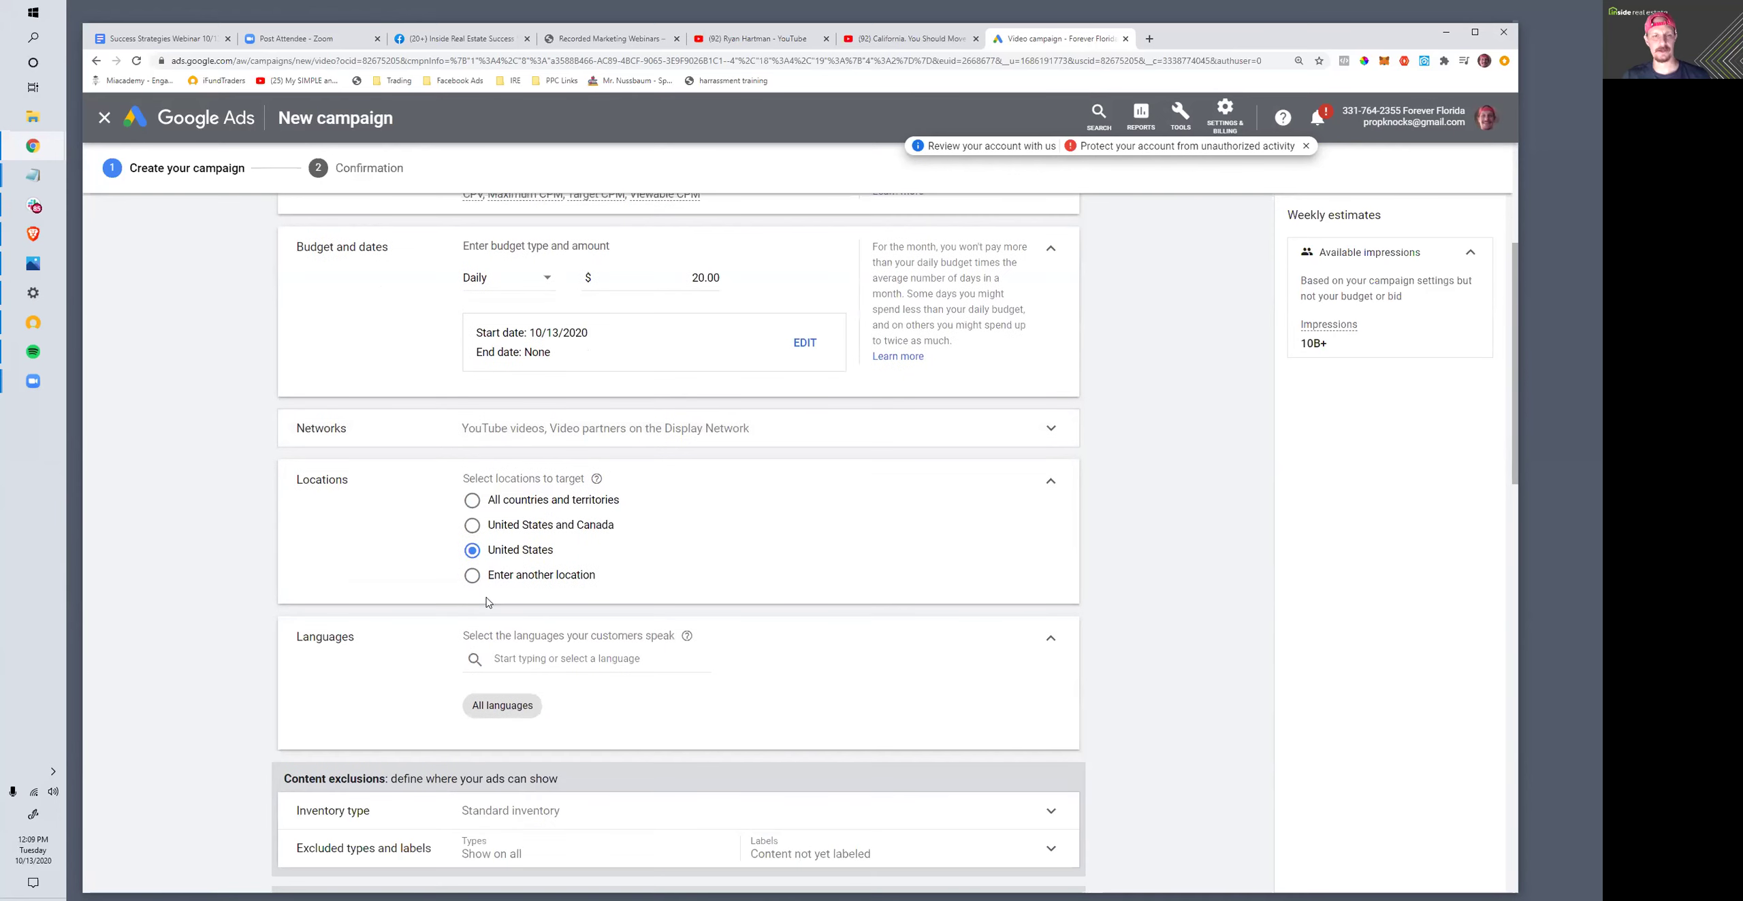
click(533, 429)
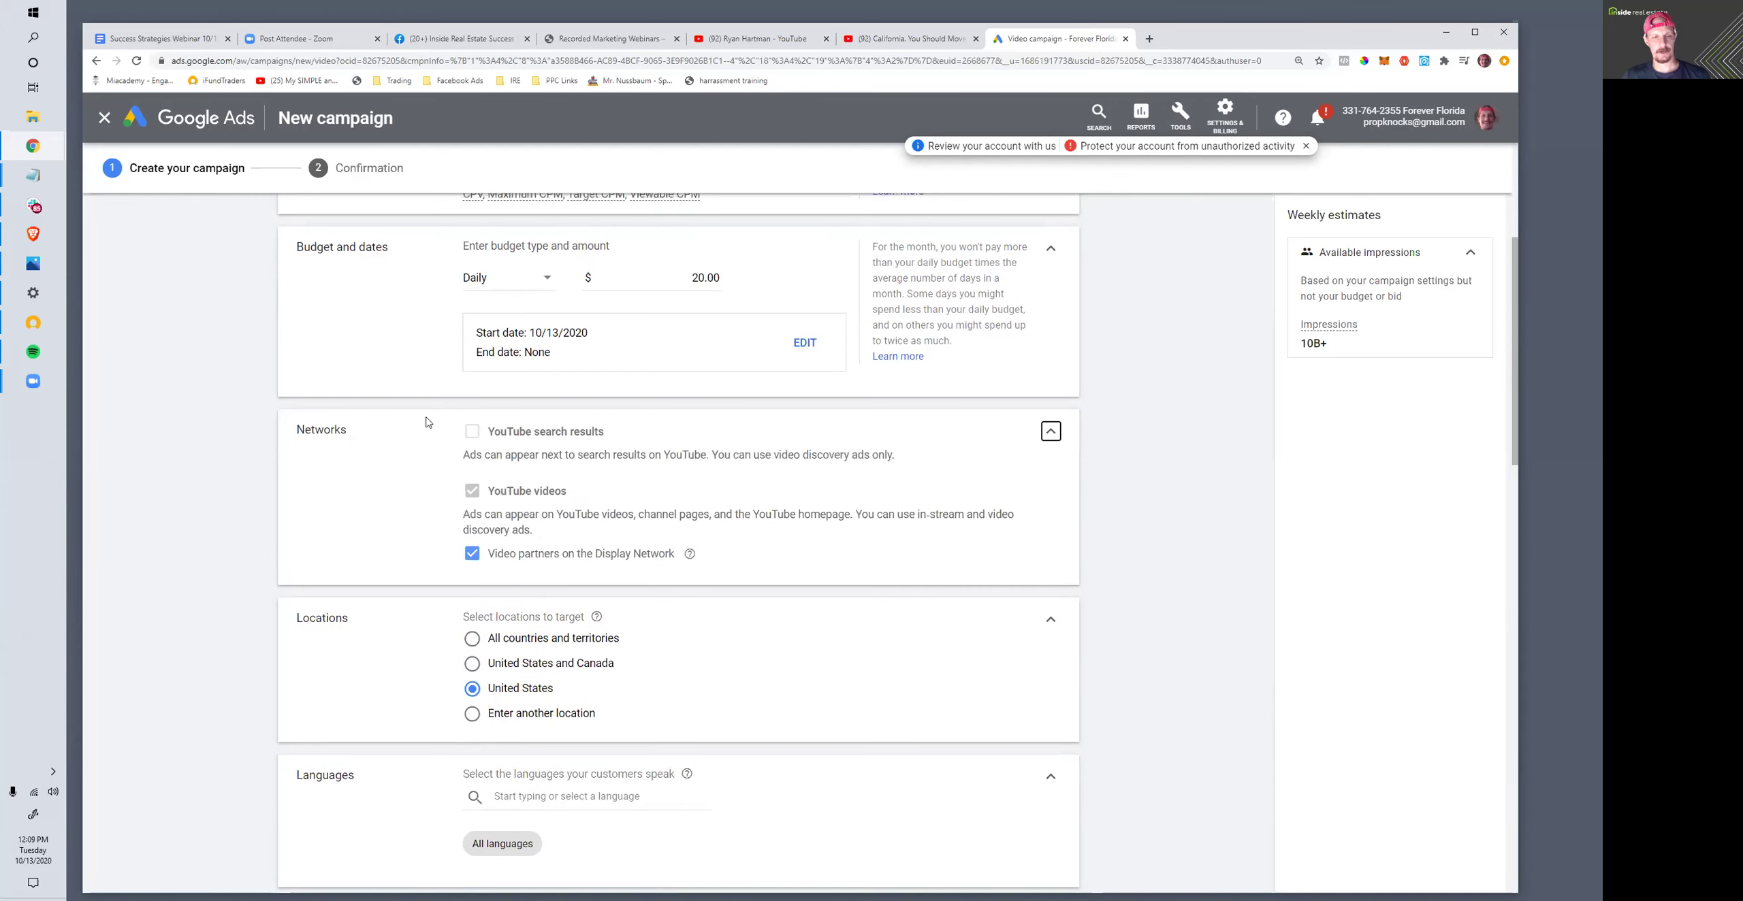
click(474, 559)
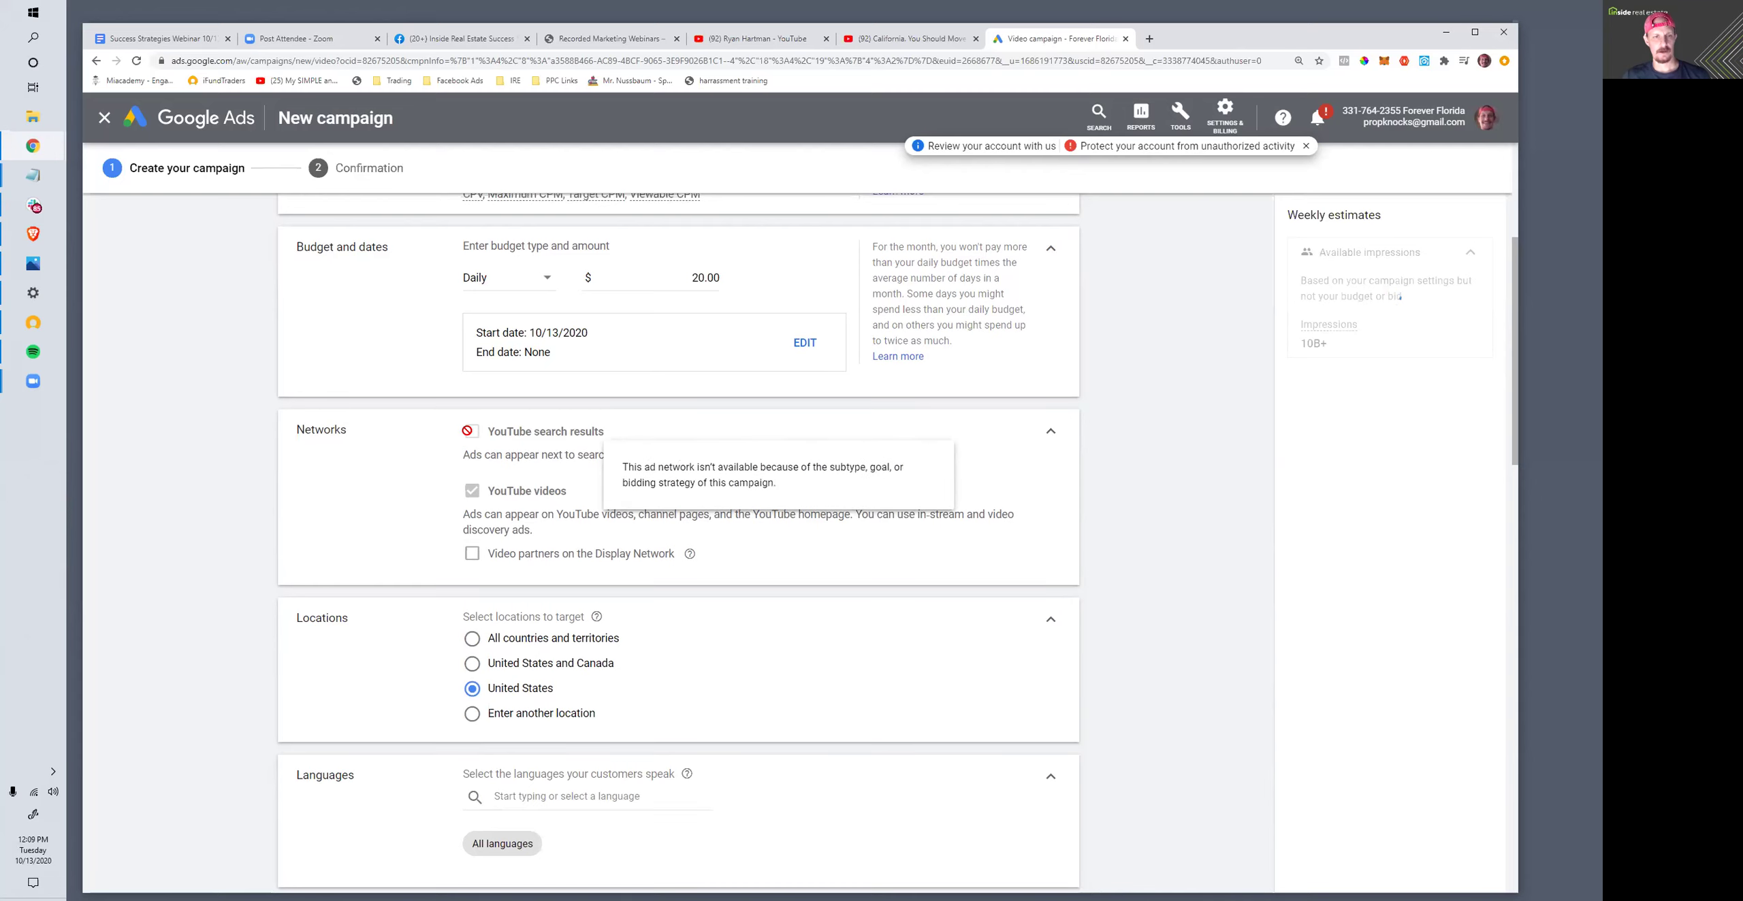
- Set location targeting to enter another location and search for California
scroll(427, 522, down, 1)
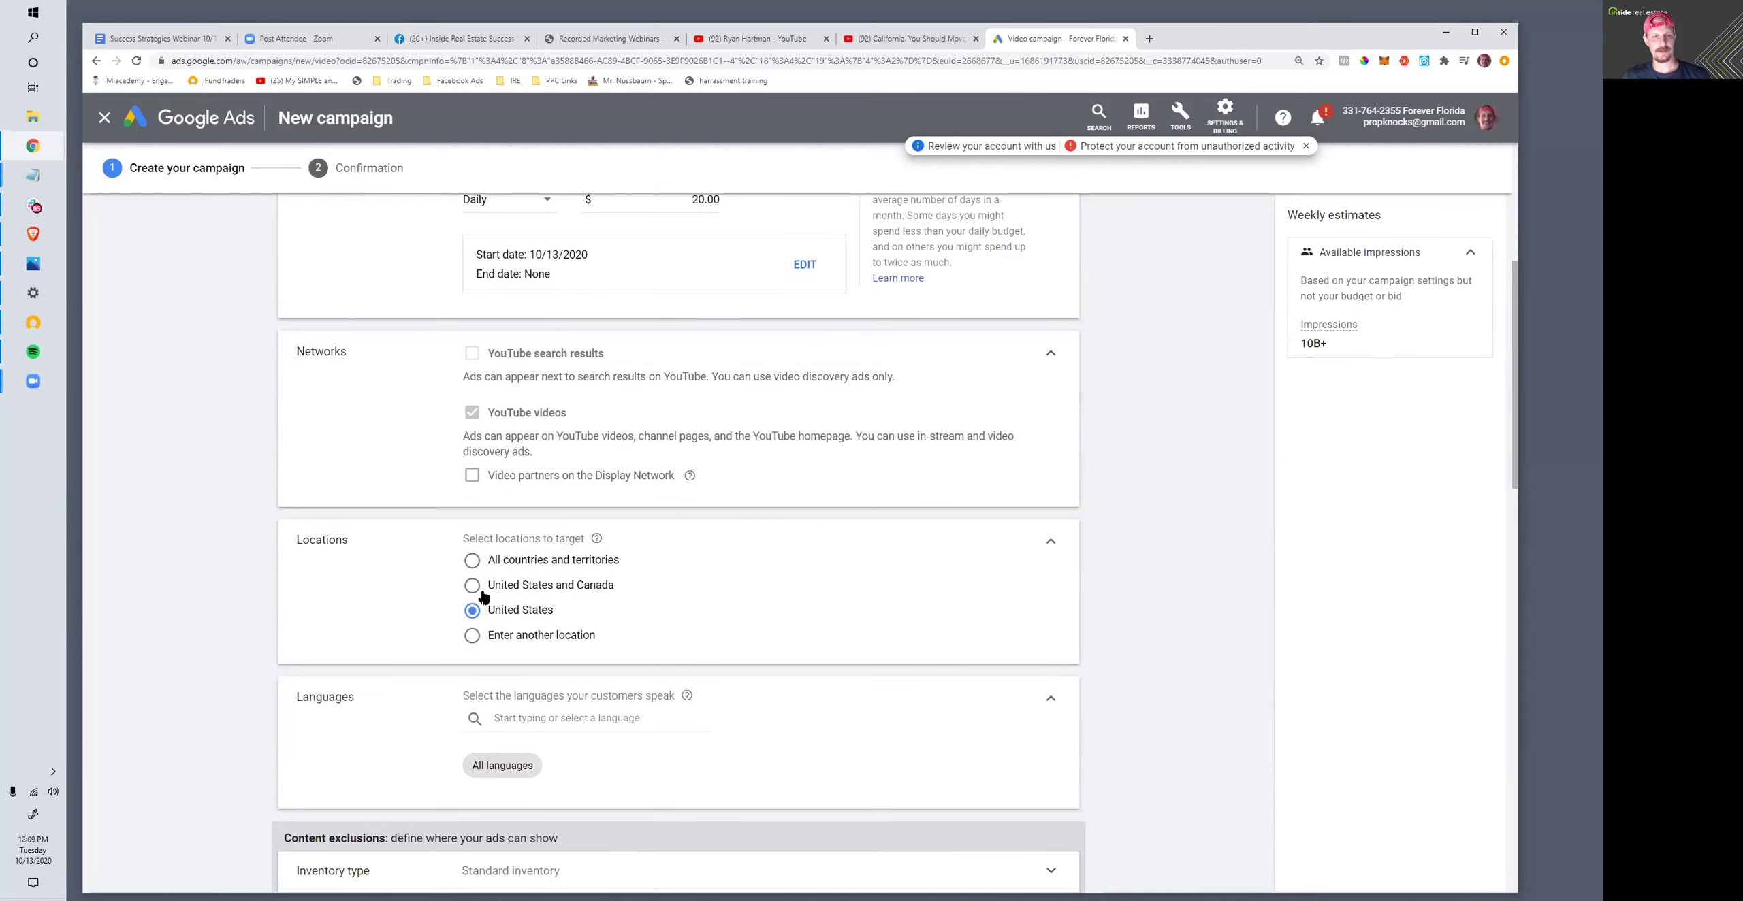
drag(463, 538, 581, 537)
click(509, 626)
scroll(626, 640, down, 2)
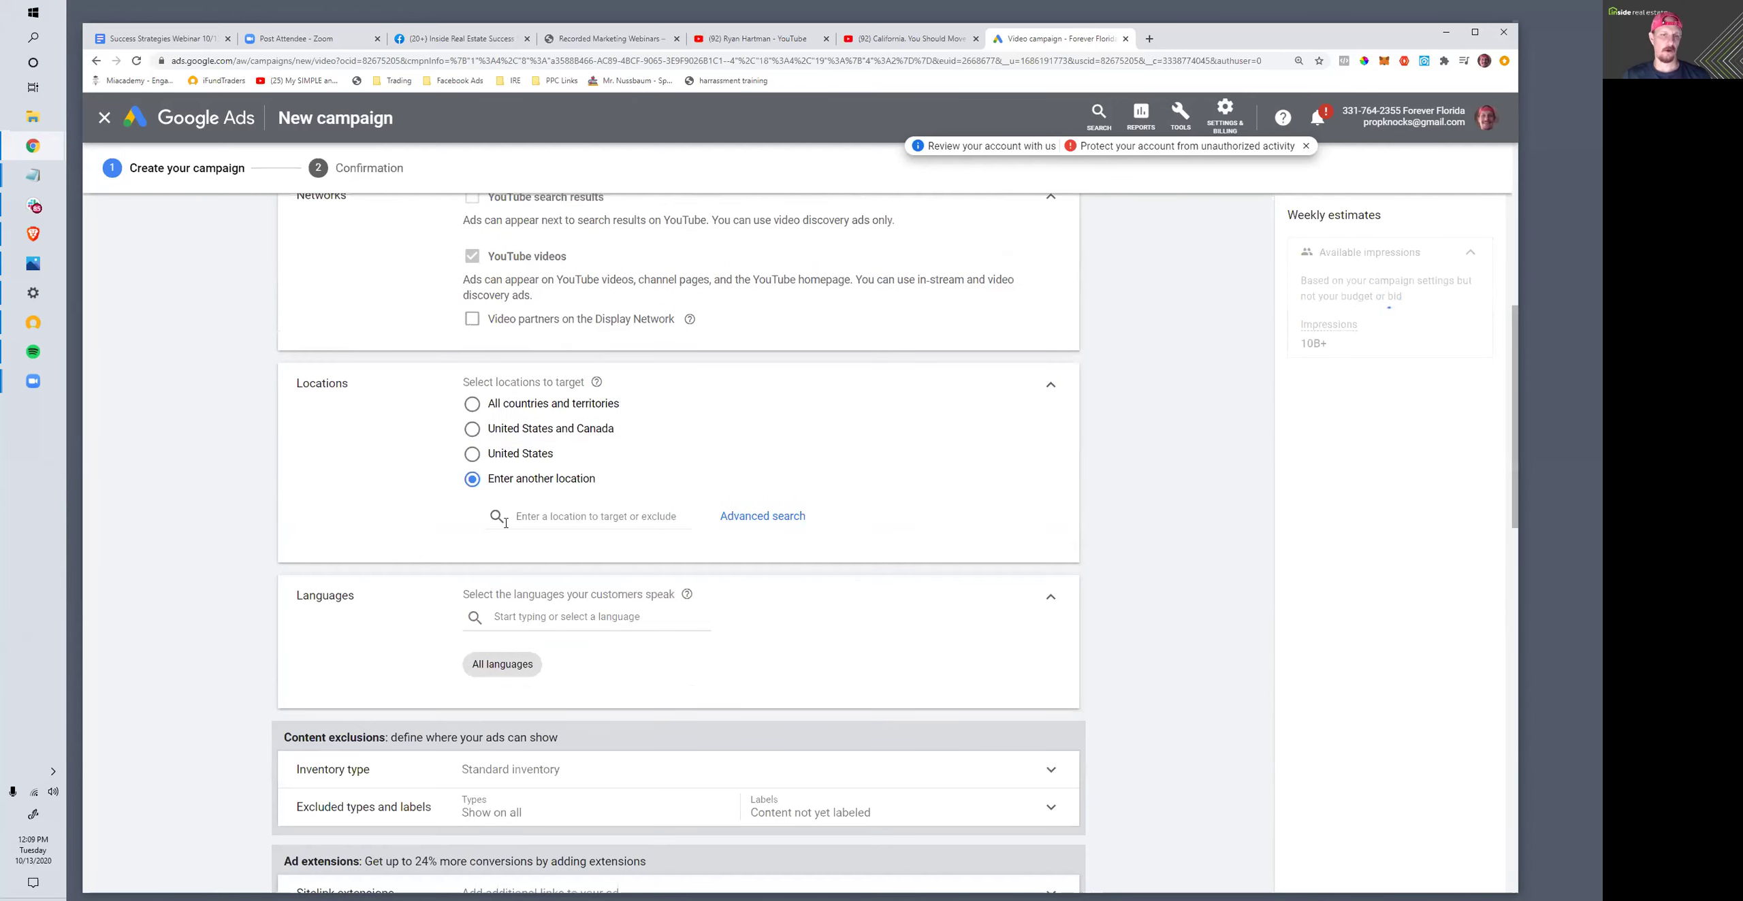
click(547, 517)
text(cal)
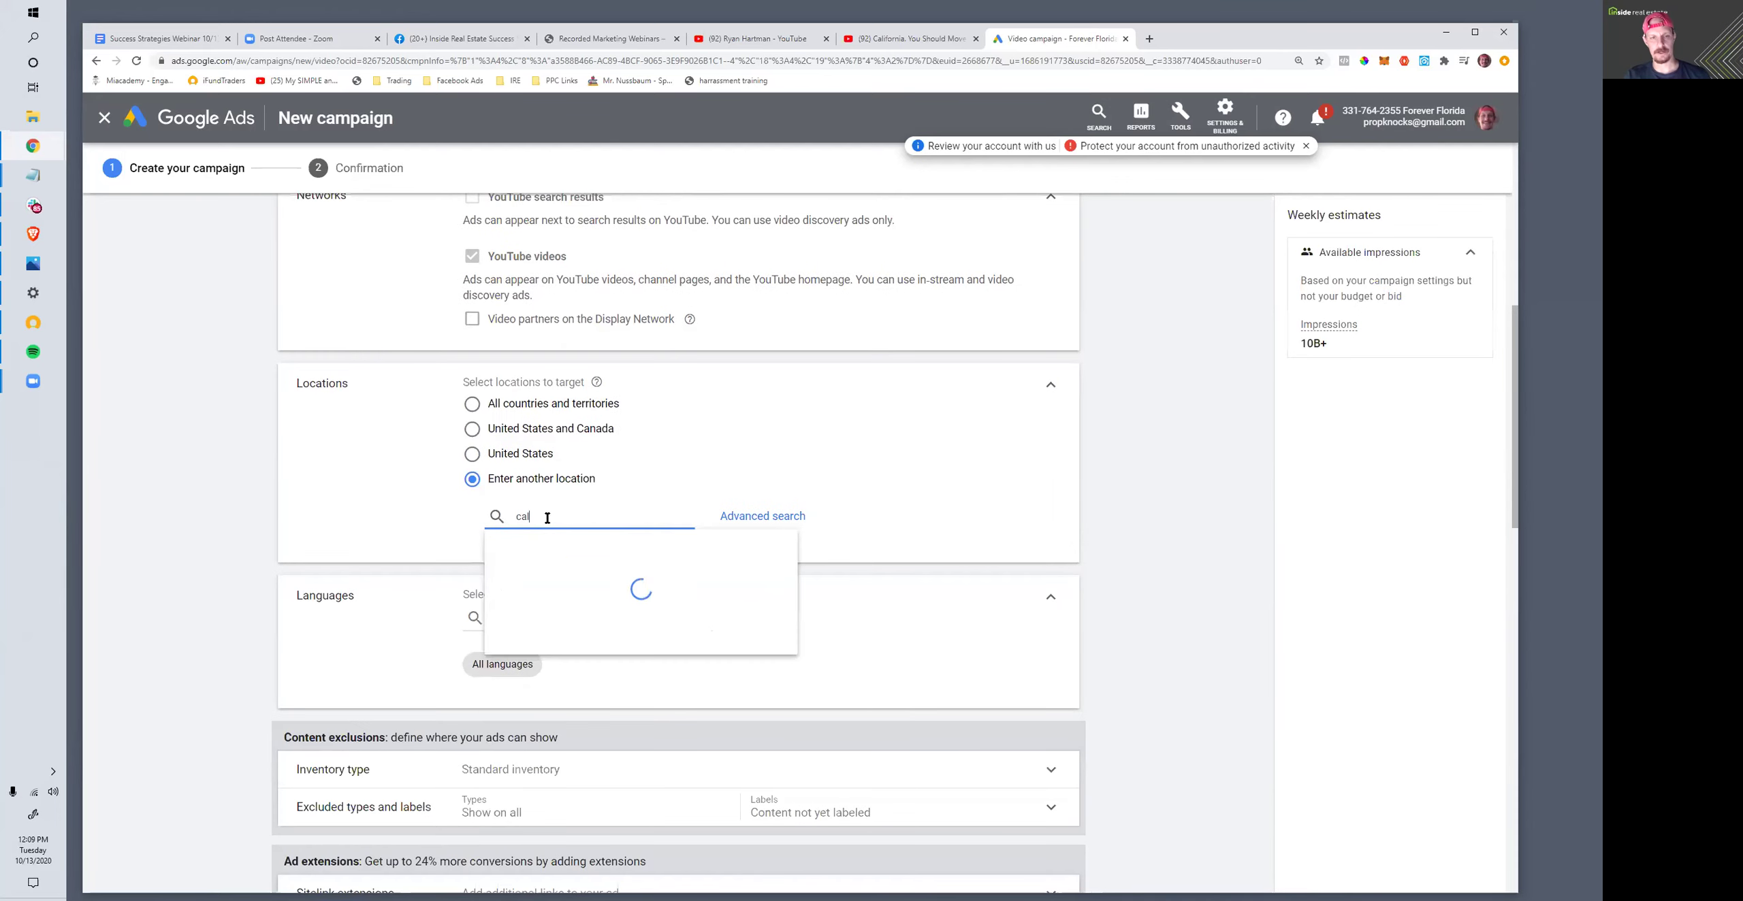
text(ifo)
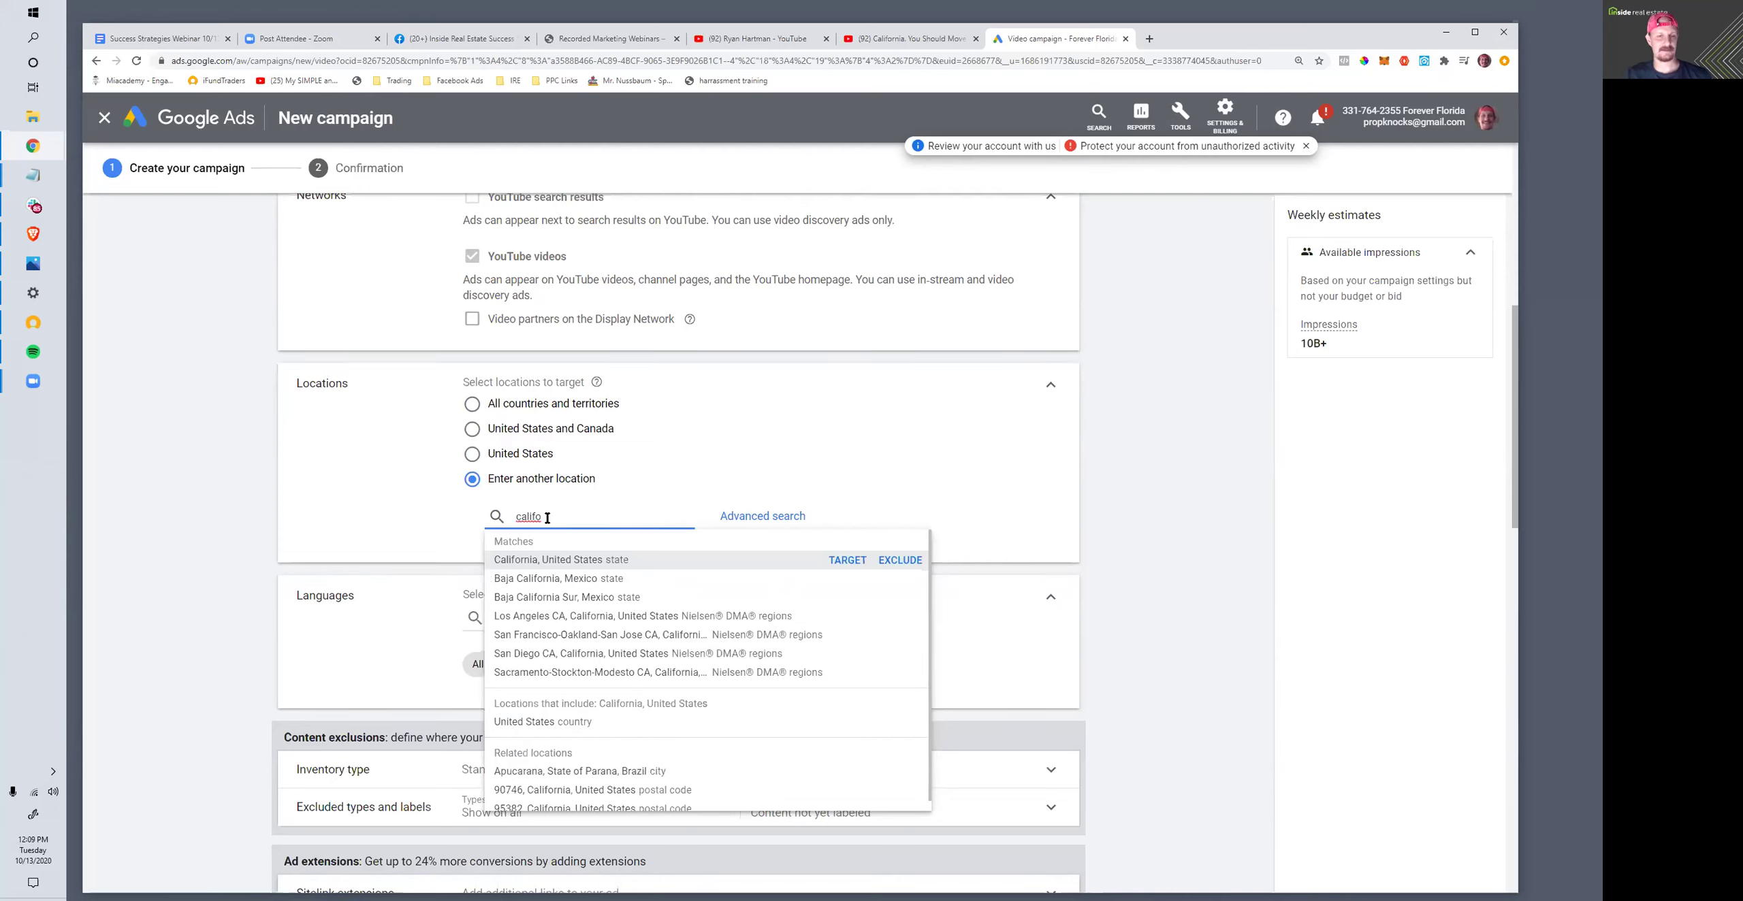
- Search for Los Angeles instead and target the Los Angeles CA, California, United States Nielsen DMA region
double_click(518, 517)
text(los ang)
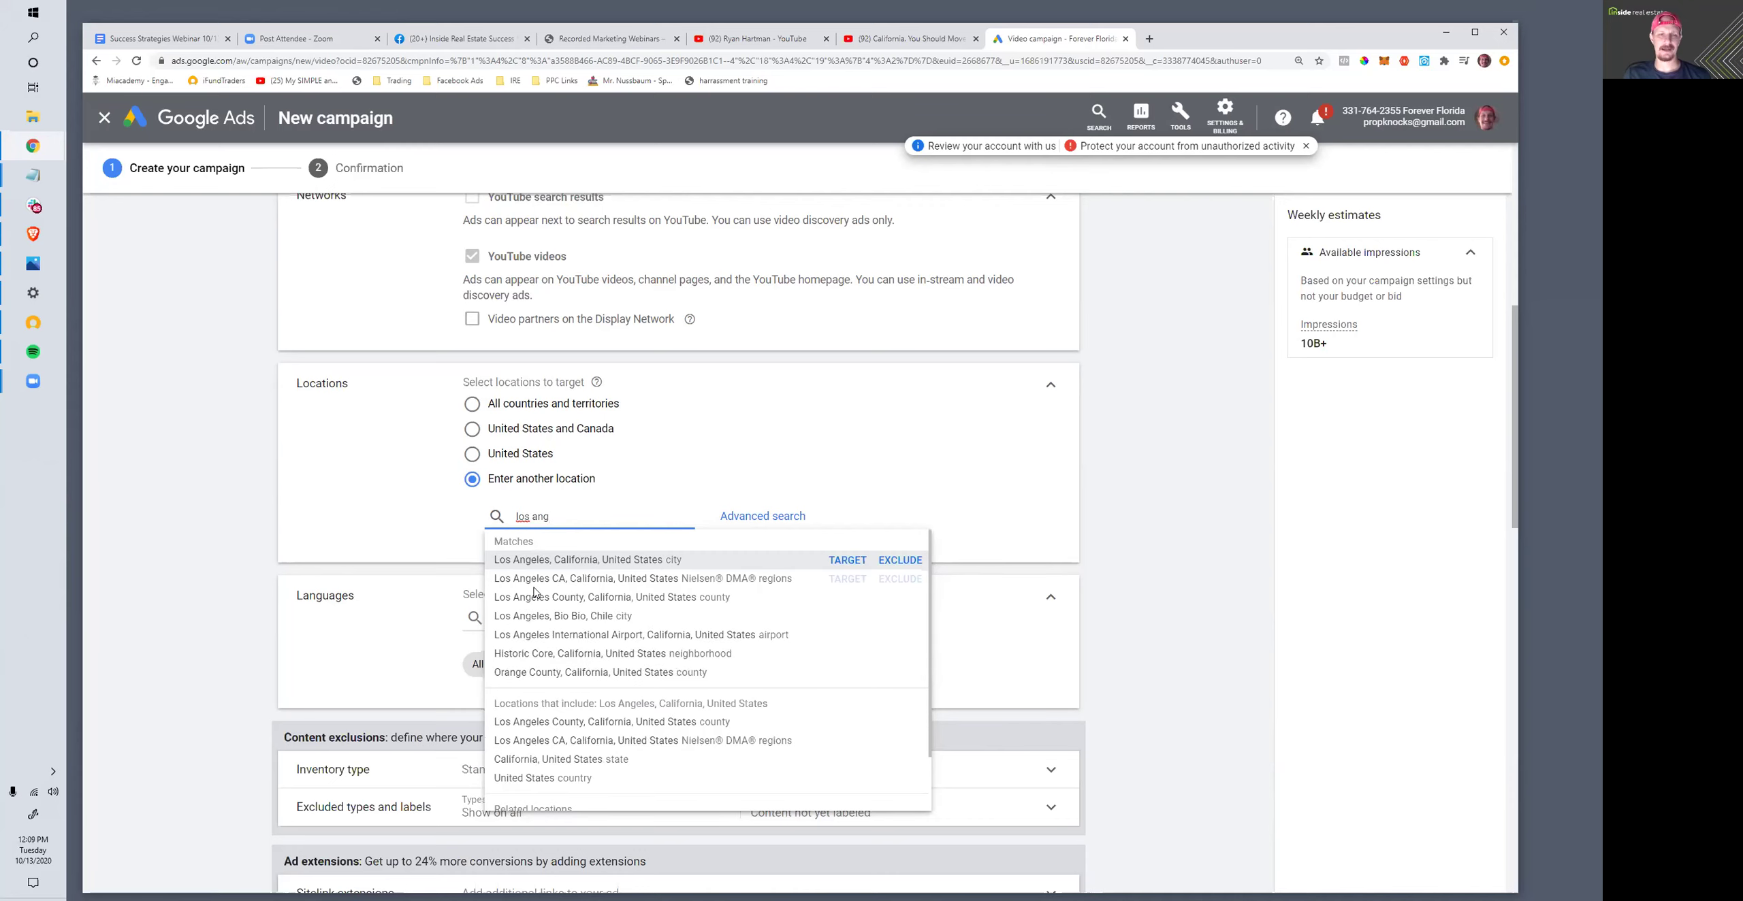
click(841, 580)
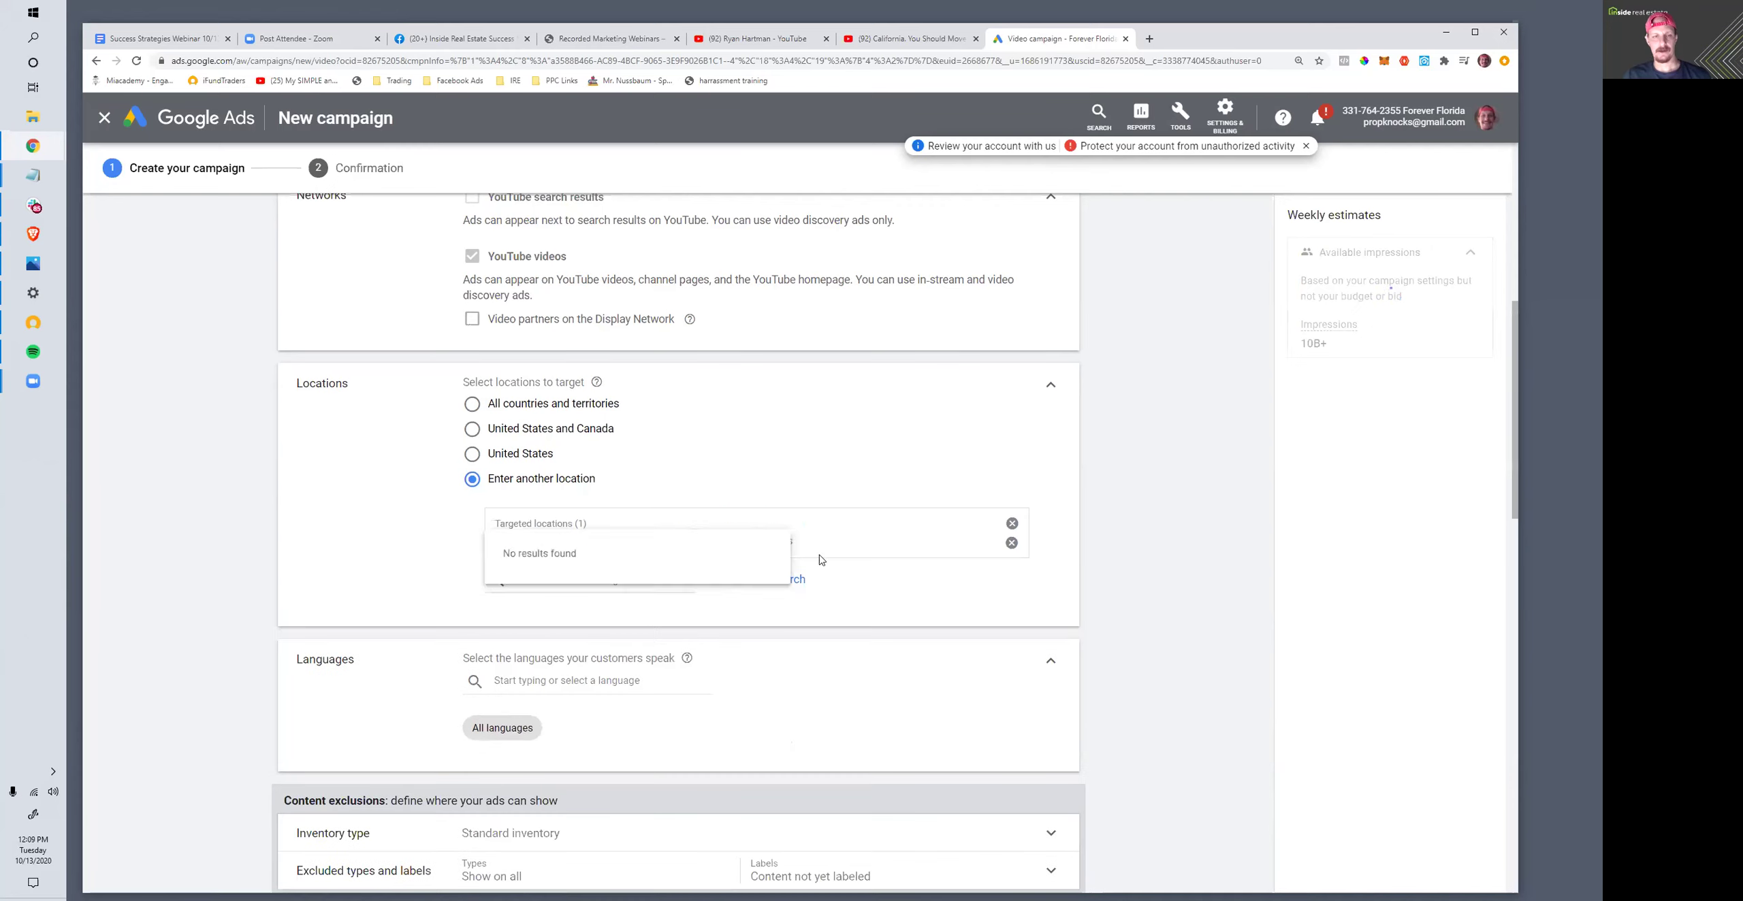
- Examine the targeted Los Angeles region on the advanced location search map, and cancel without changes
drag(494, 540, 794, 542)
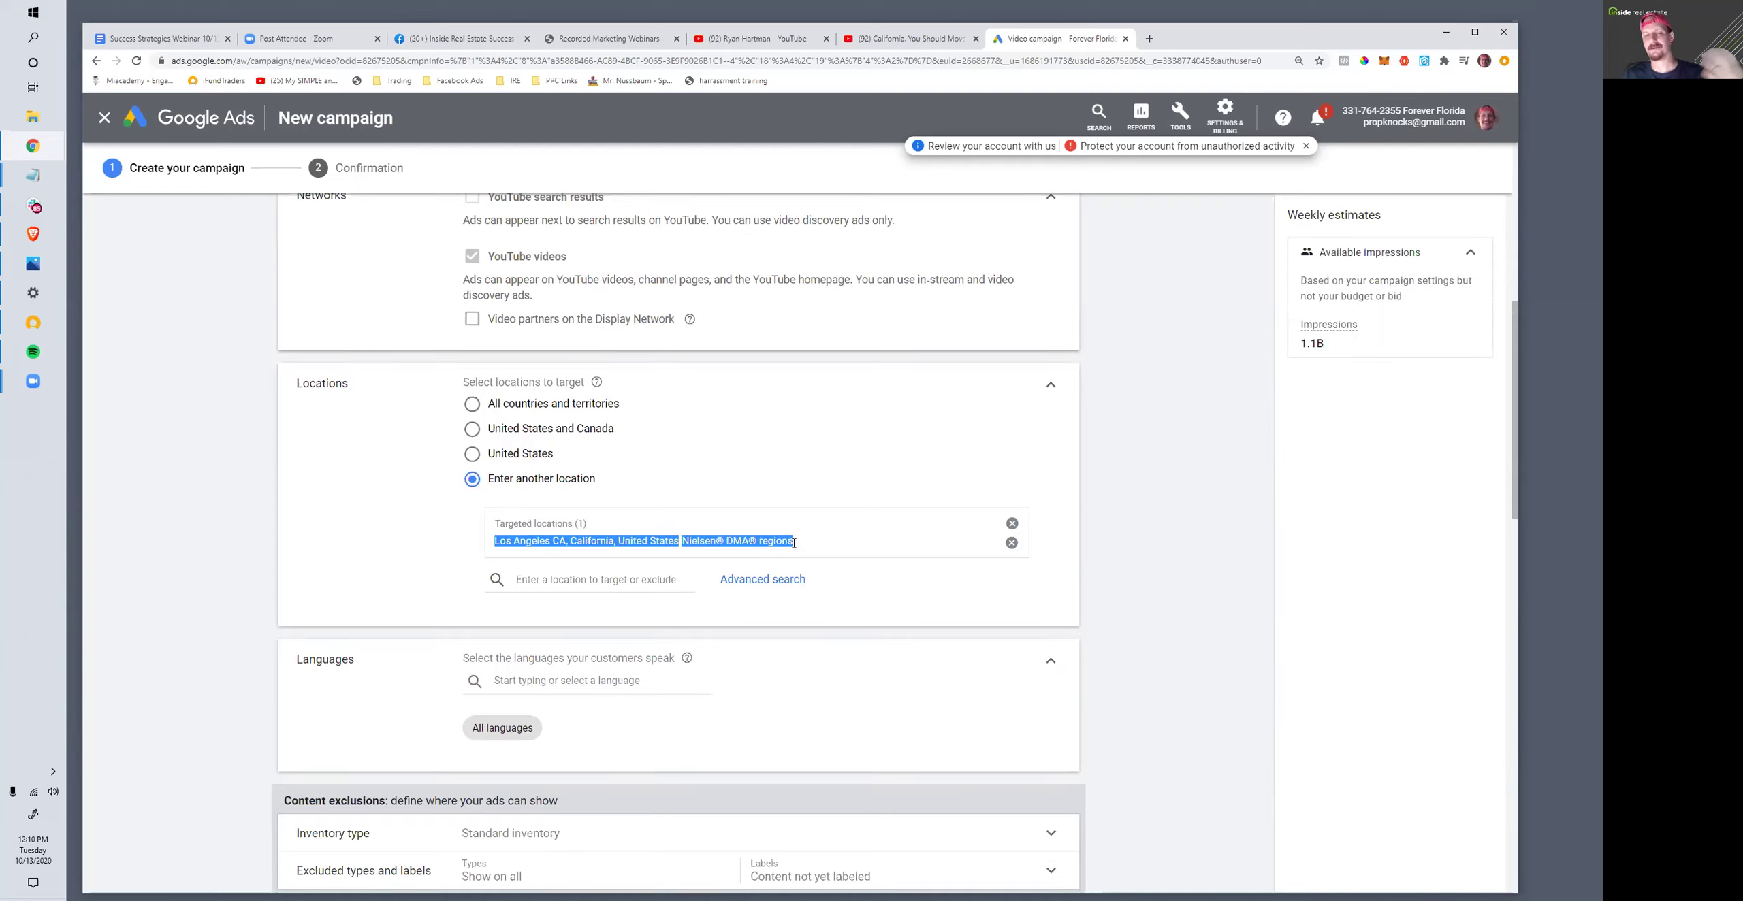
click(440, 575)
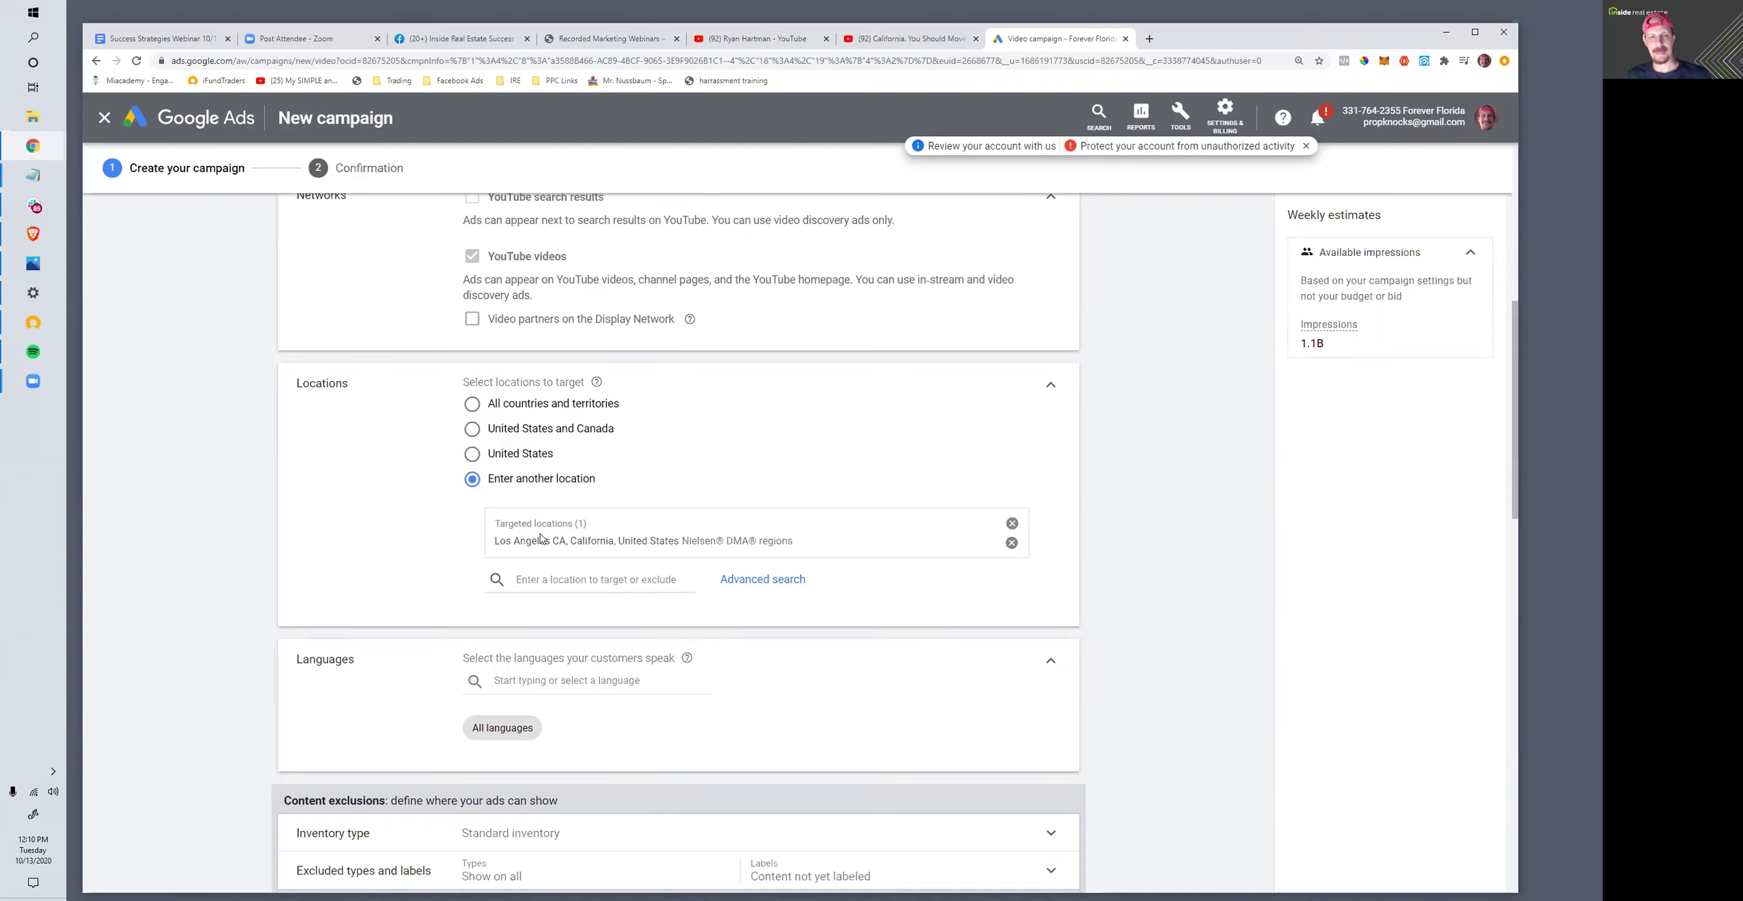
scroll(422, 519, down, 2)
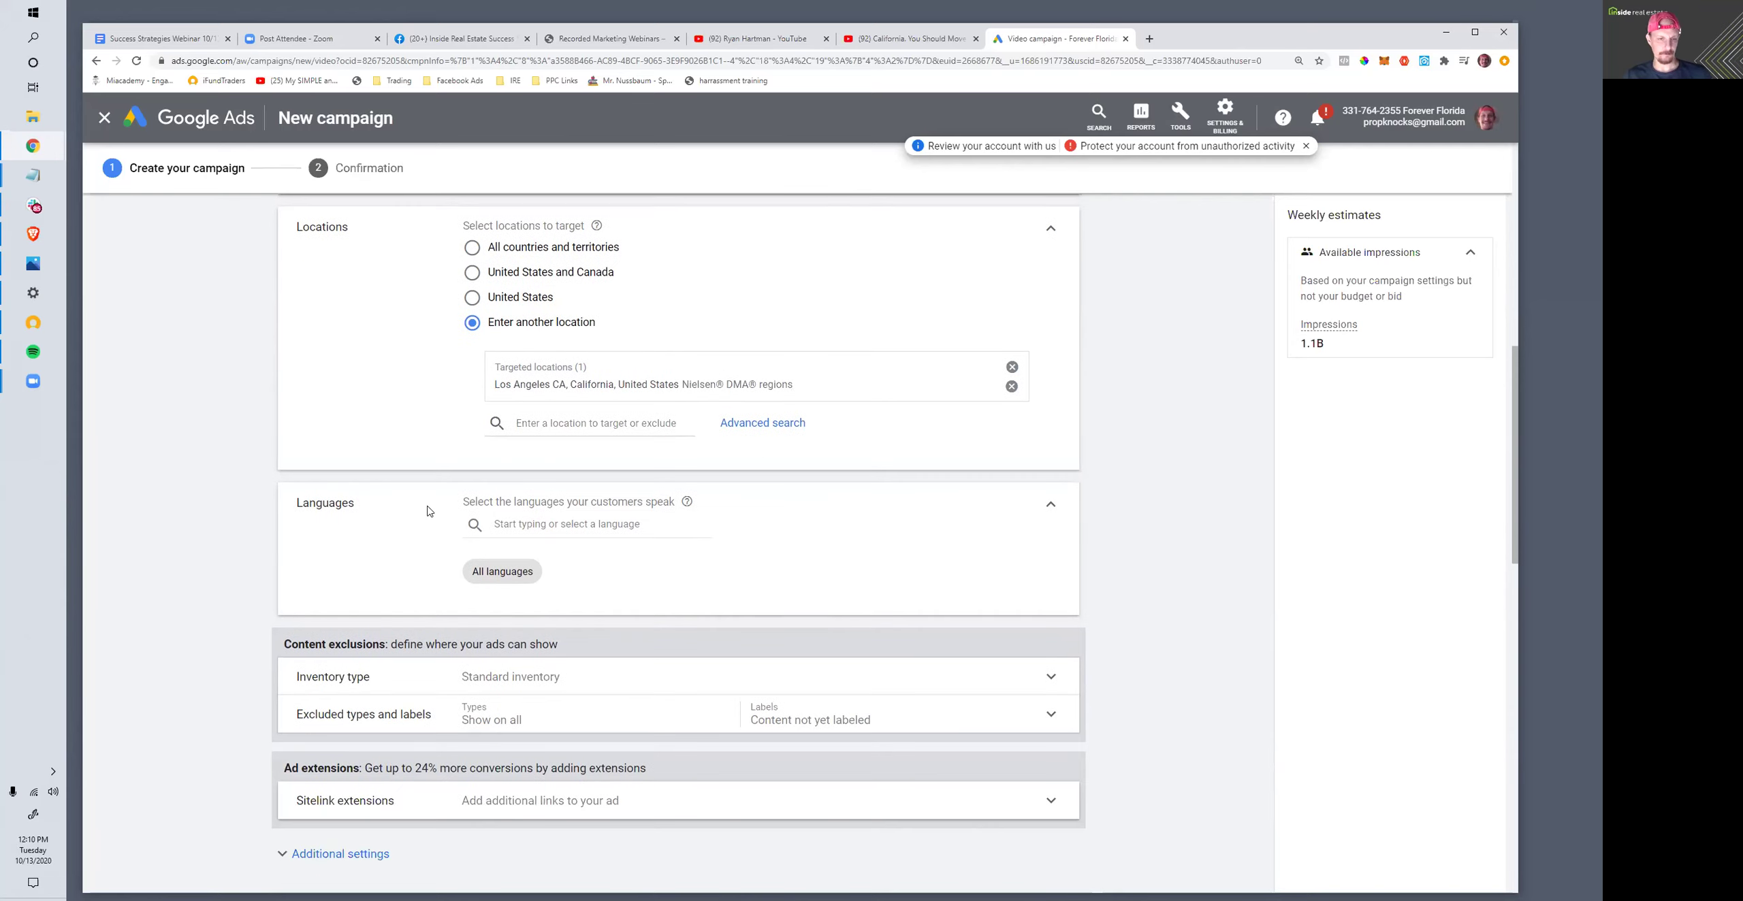
click(625, 422)
click(375, 412)
click(755, 424)
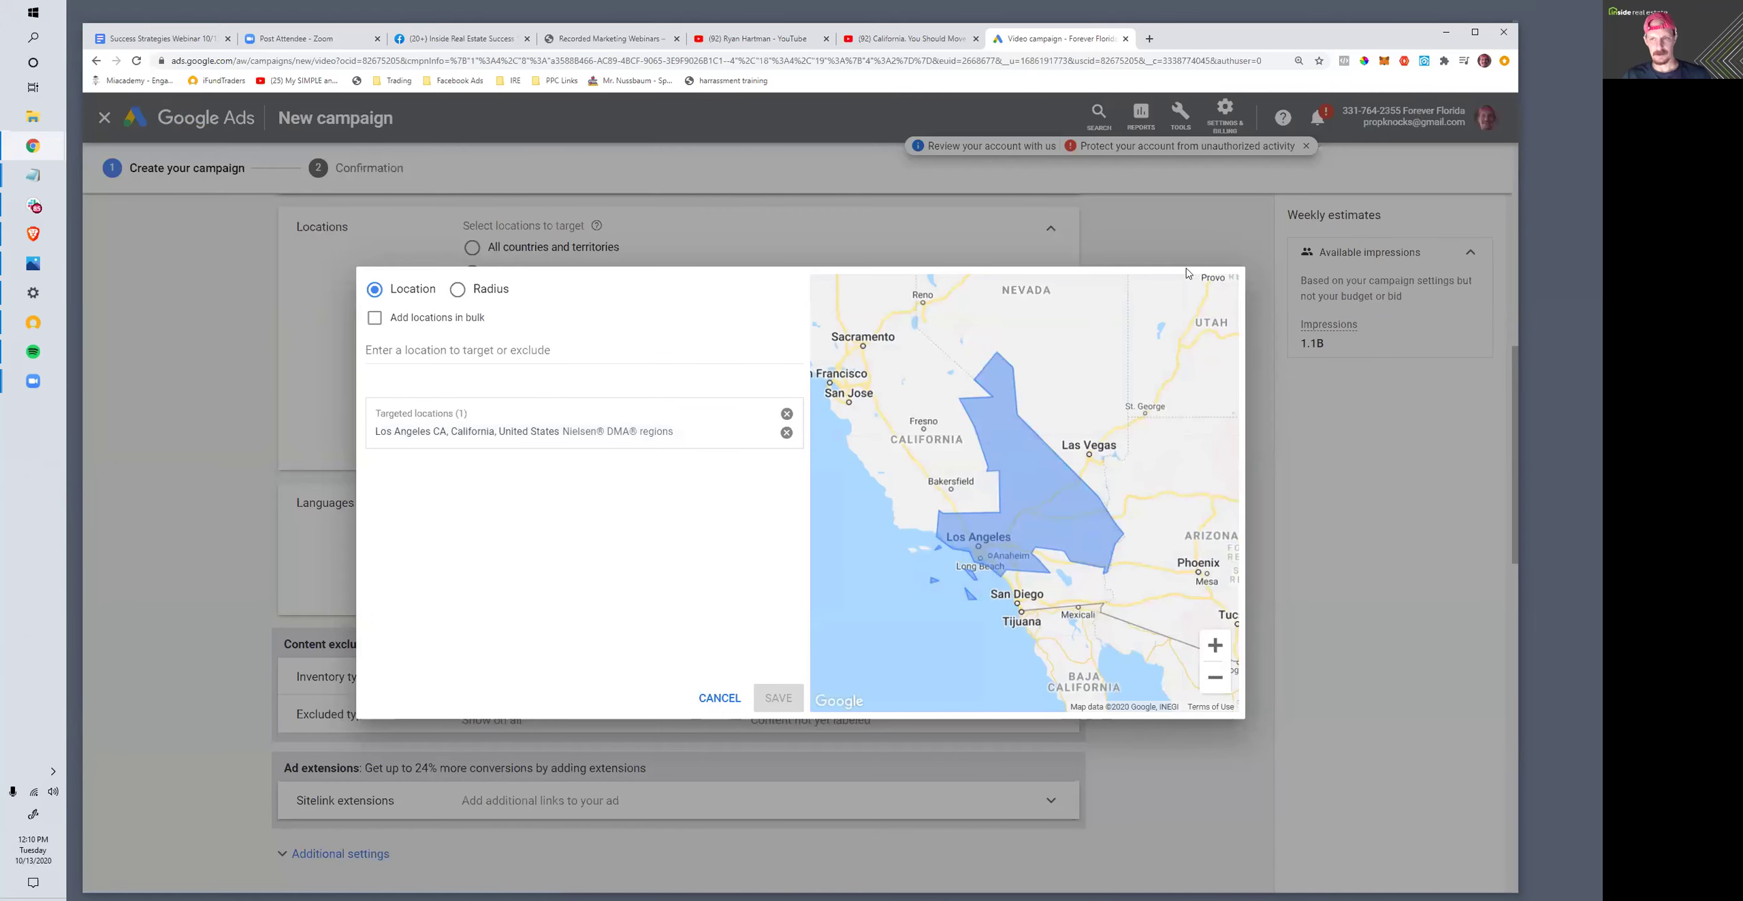
click(719, 698)
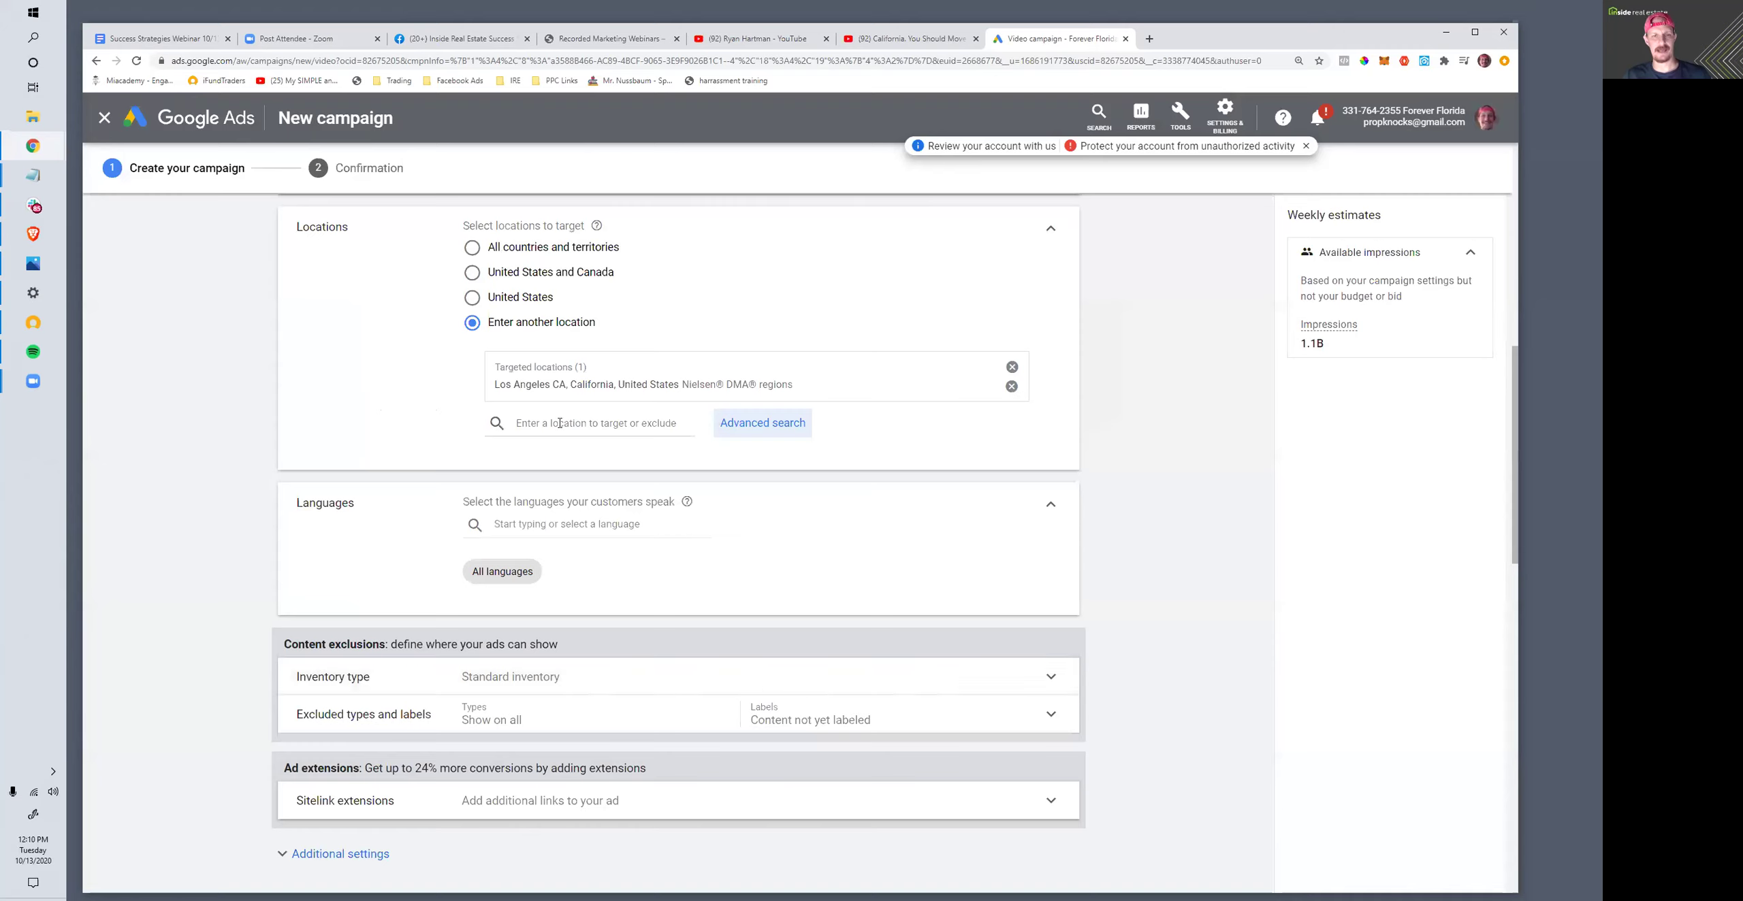
click(639, 435)
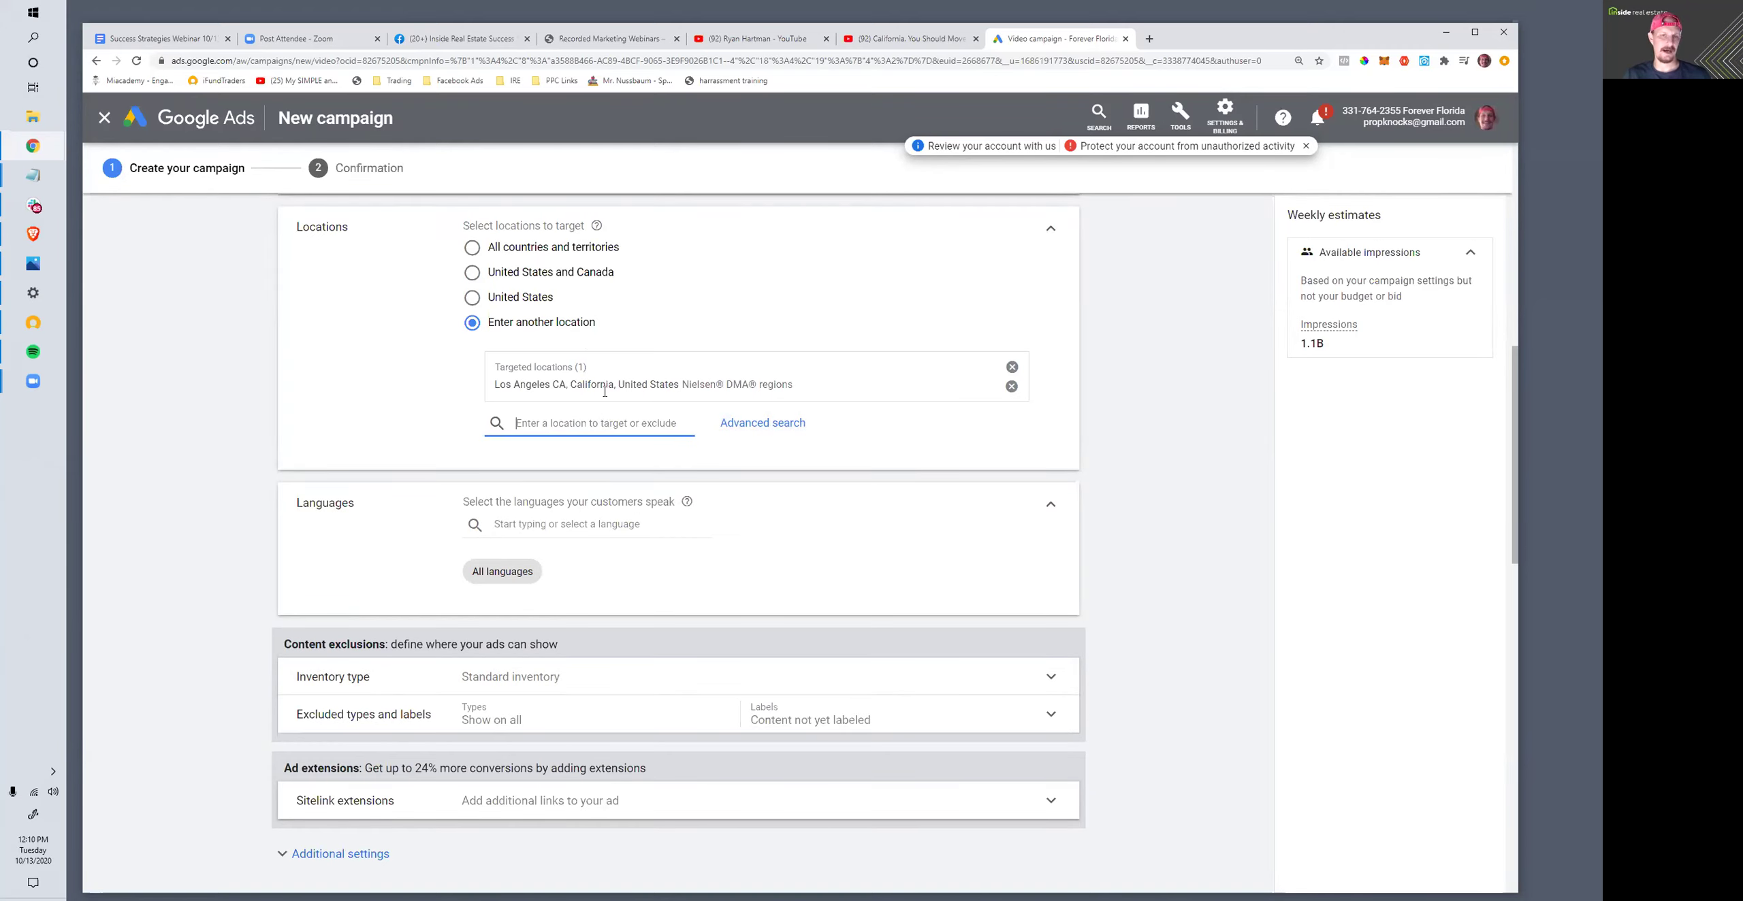
- Rename the ad group with the presenter's first name in possessive form followed by "Video"
scroll(658, 347, up, 5)
scroll(626, 409, down, 2)
scroll(623, 412, up, 2)
scroll(600, 449, down, 5)
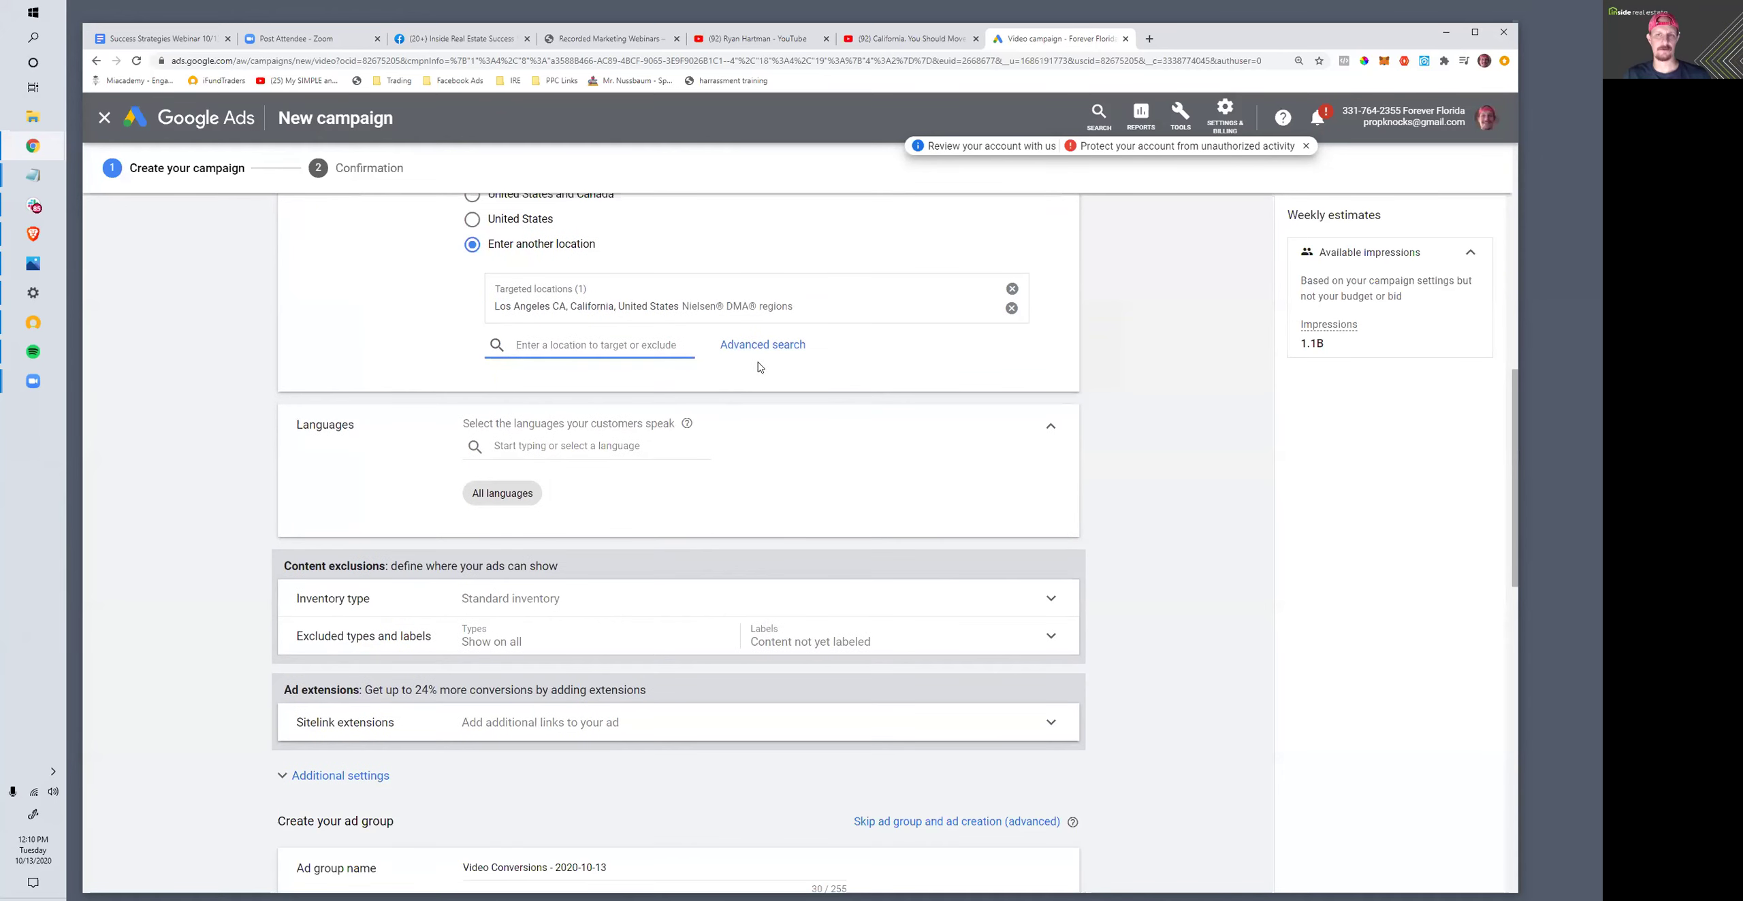
scroll(558, 454, down, 1)
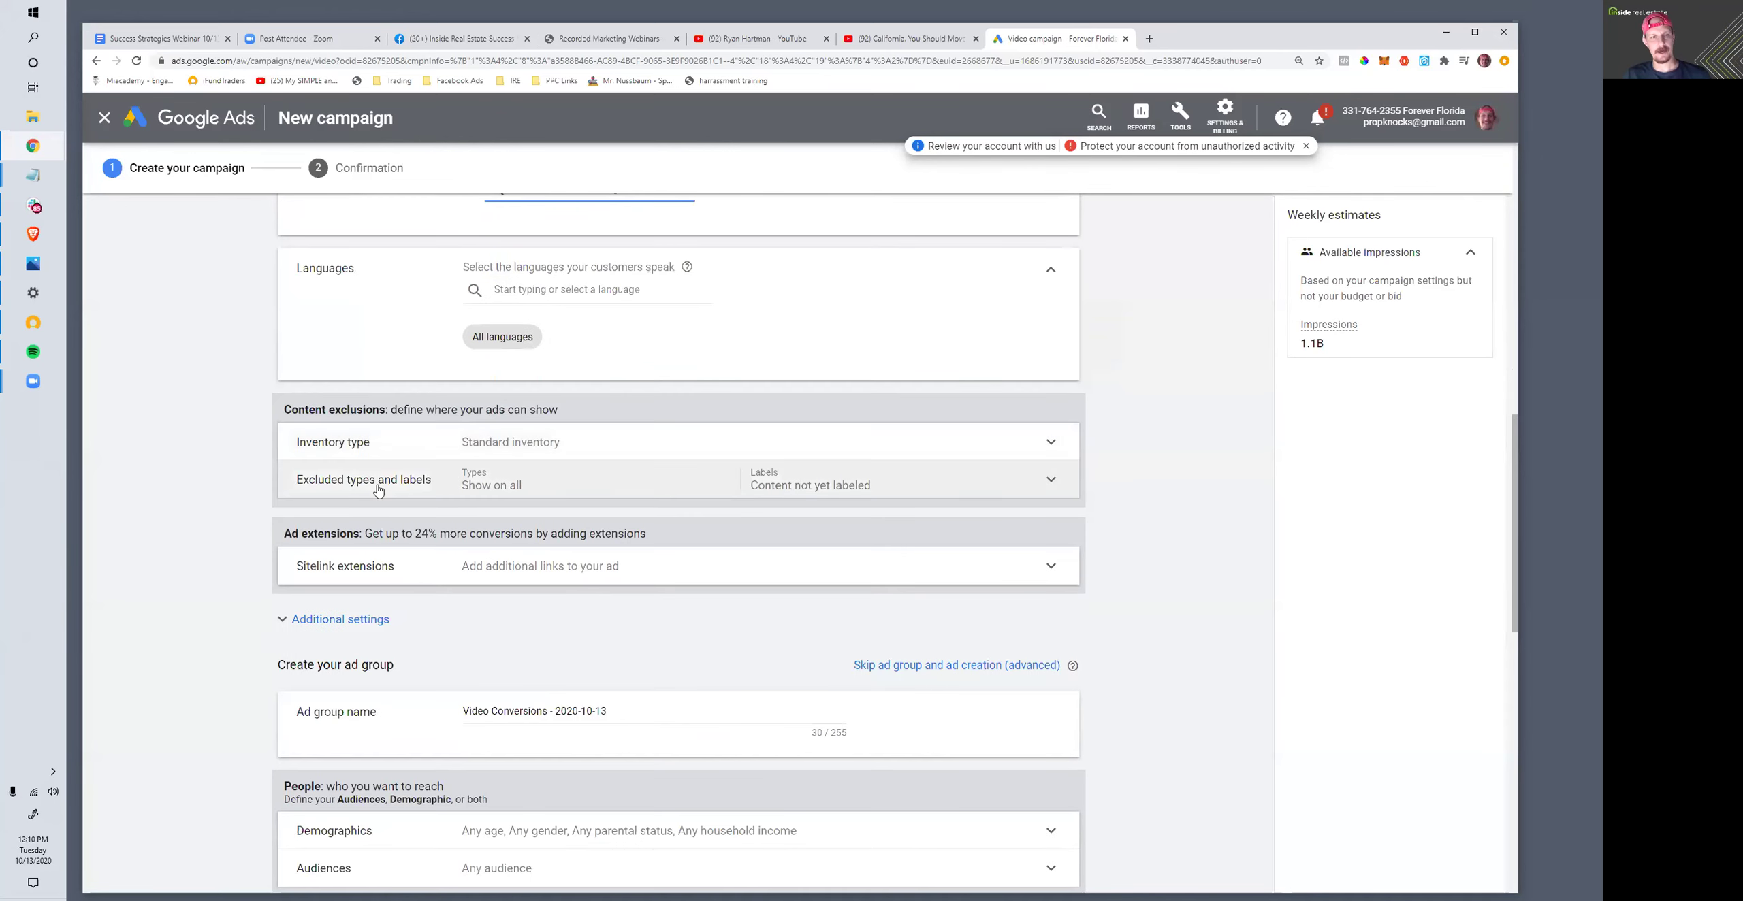
scroll(569, 571, down, 2)
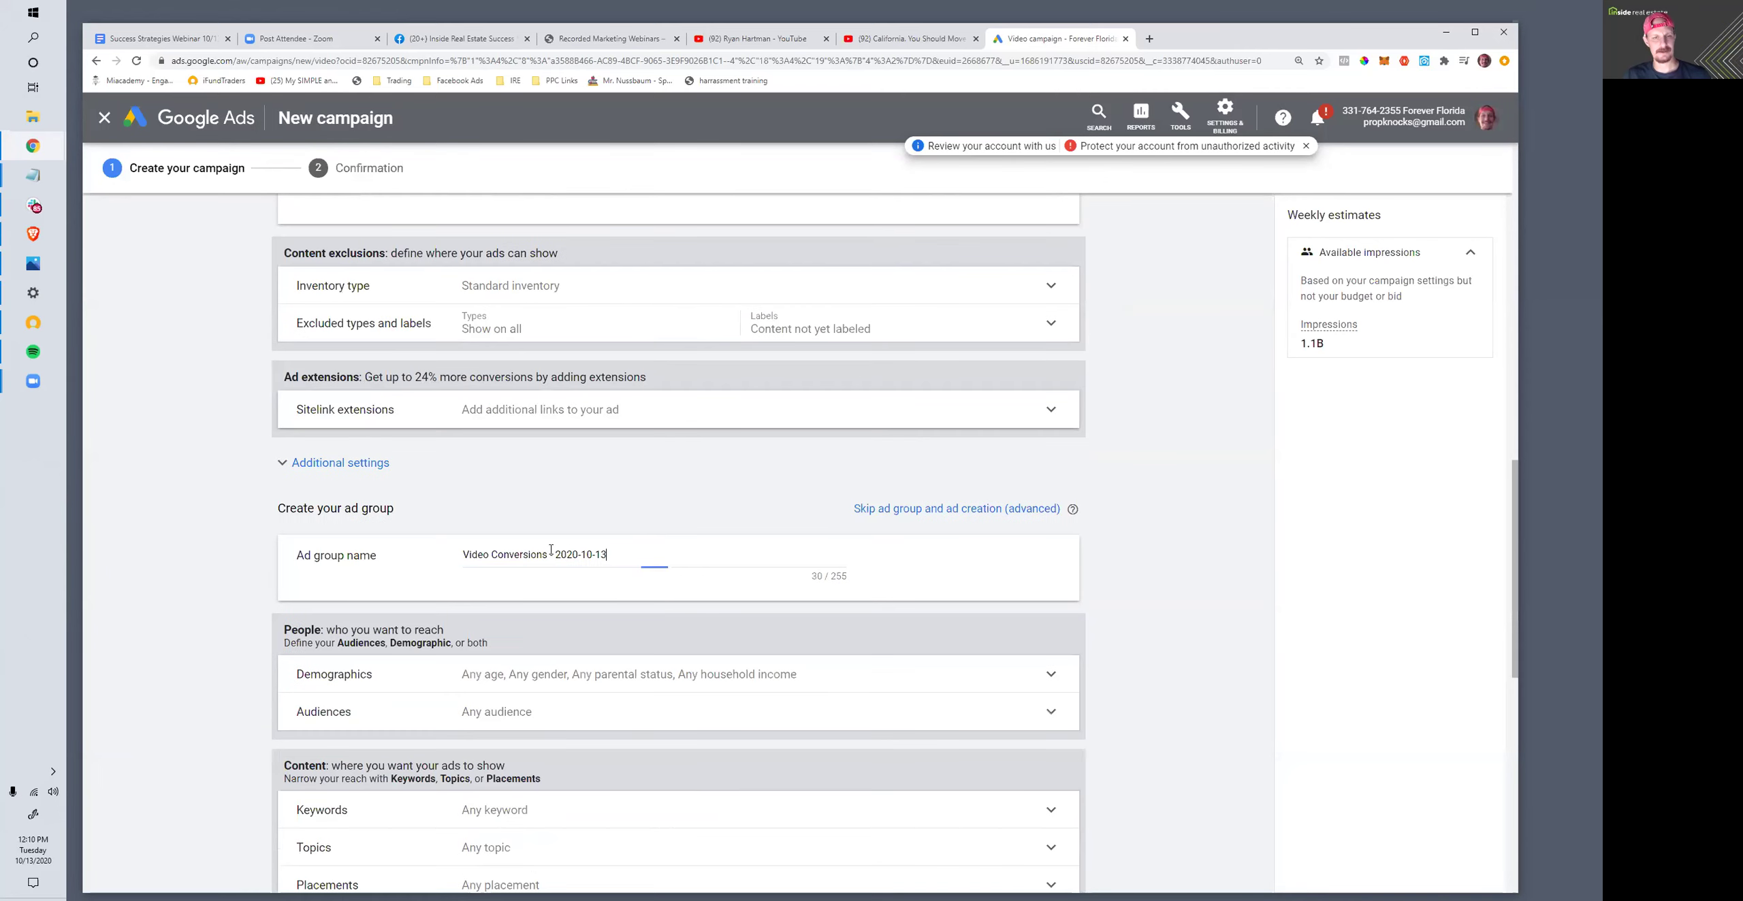
drag(605, 554, 459, 554)
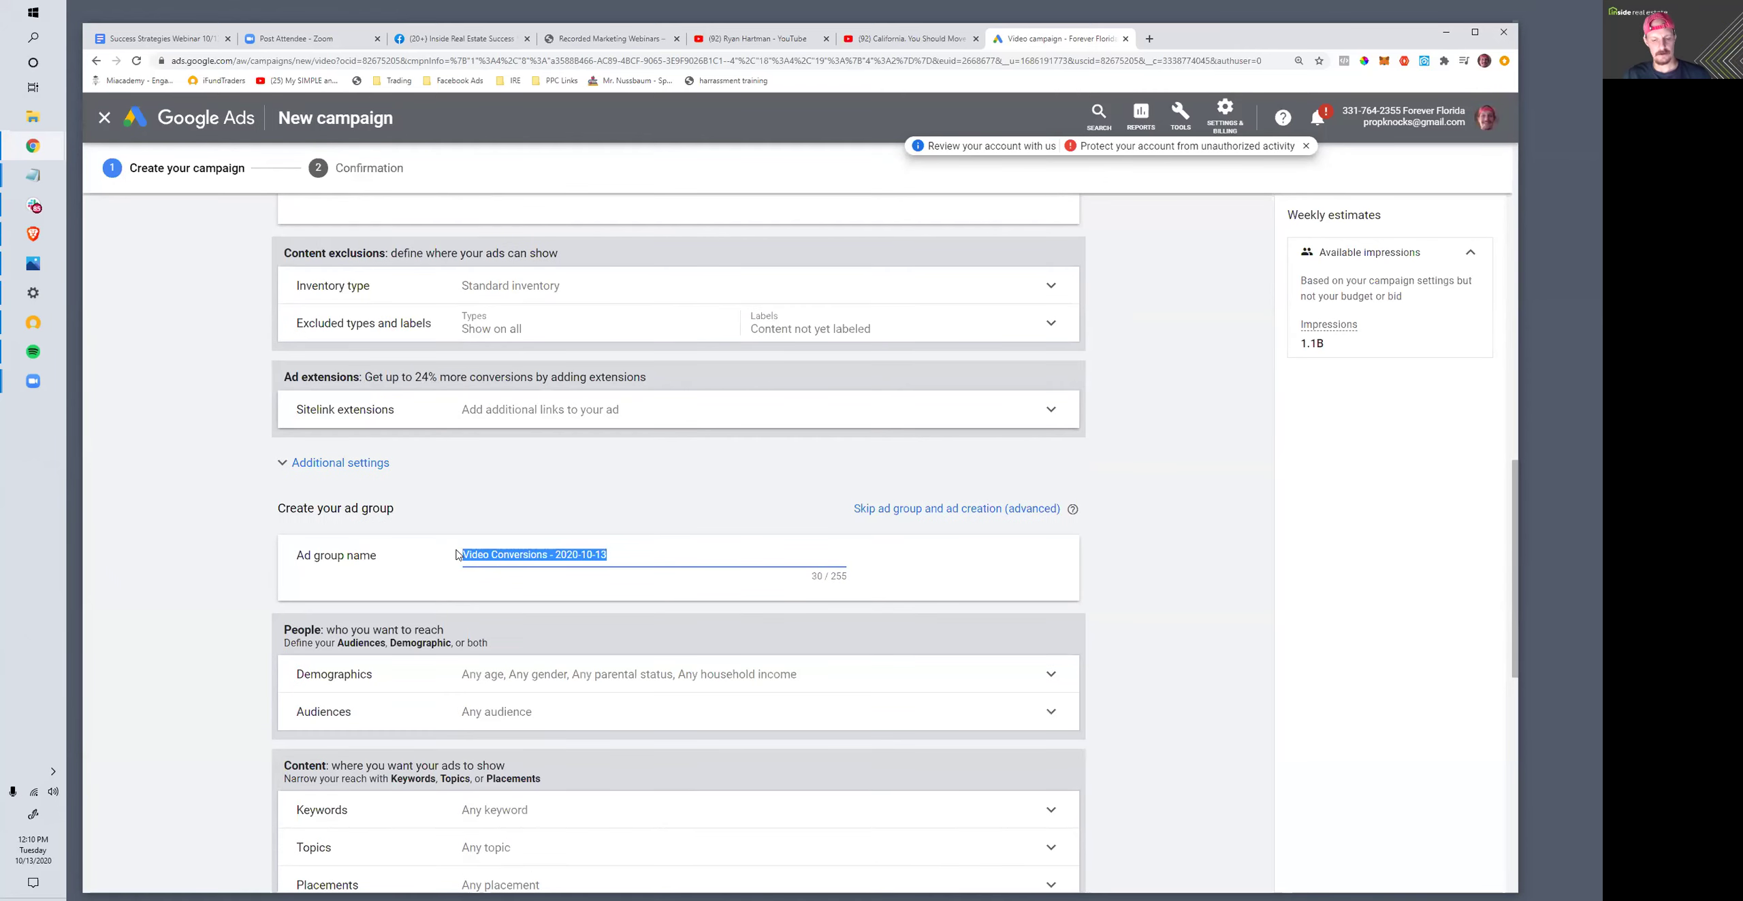
text(Ryan's Video)
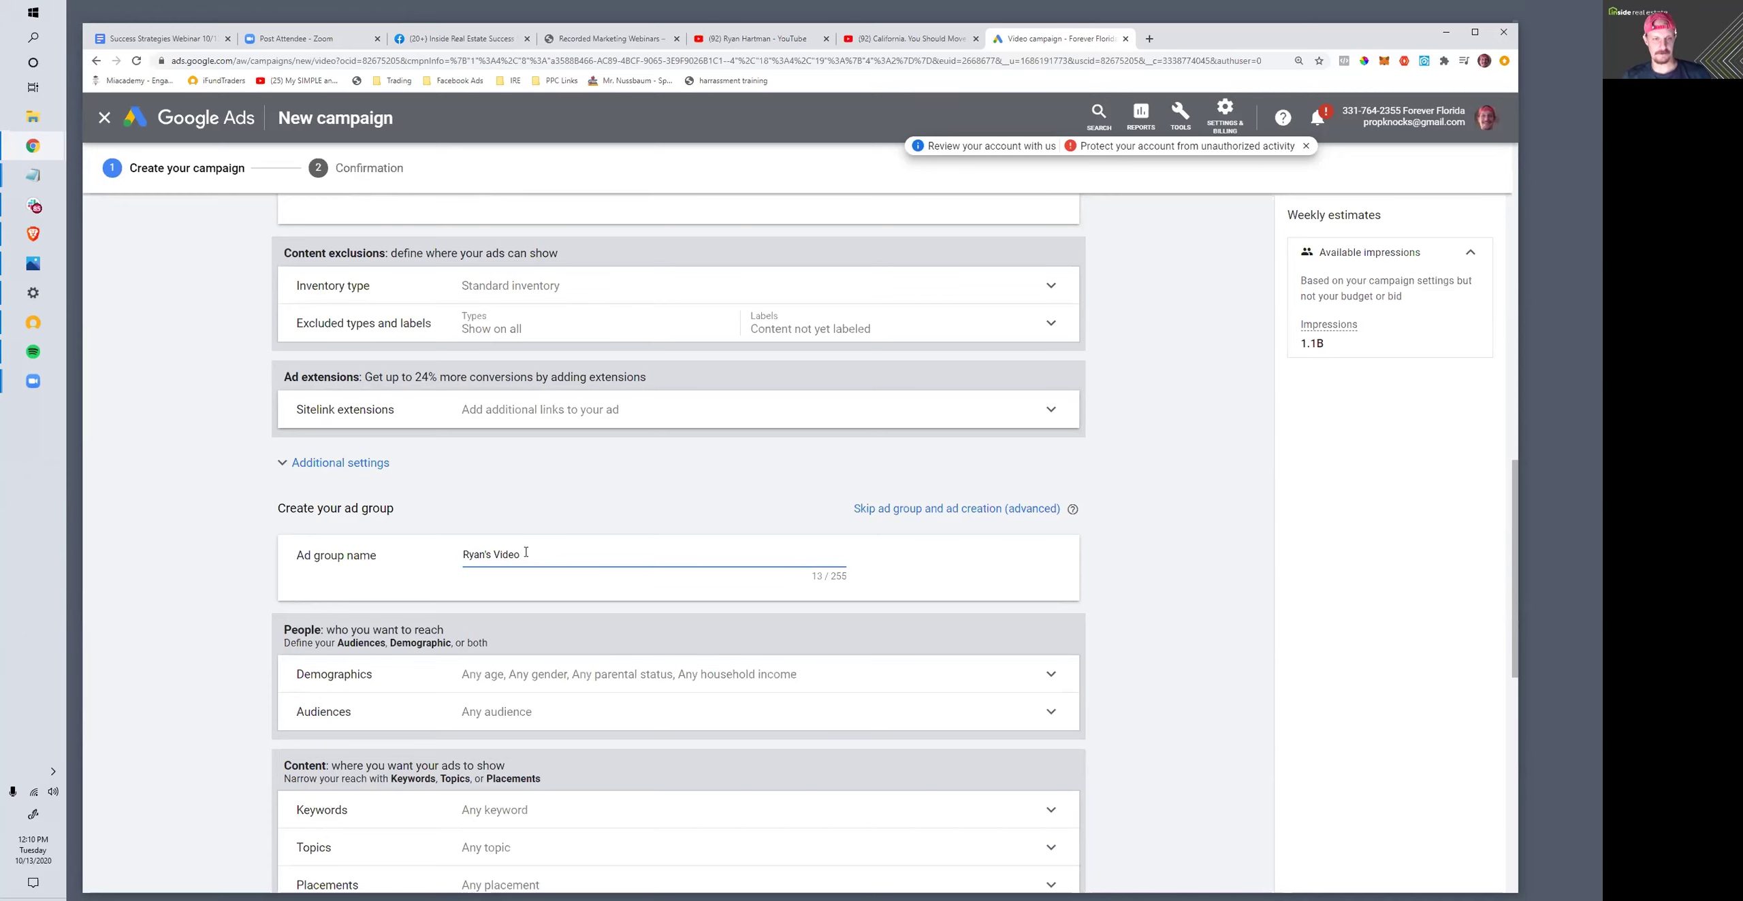
- Add the Residential Properties and Real Estate in-market audiences to the ad group's audience targeting
scroll(526, 553, down, 2)
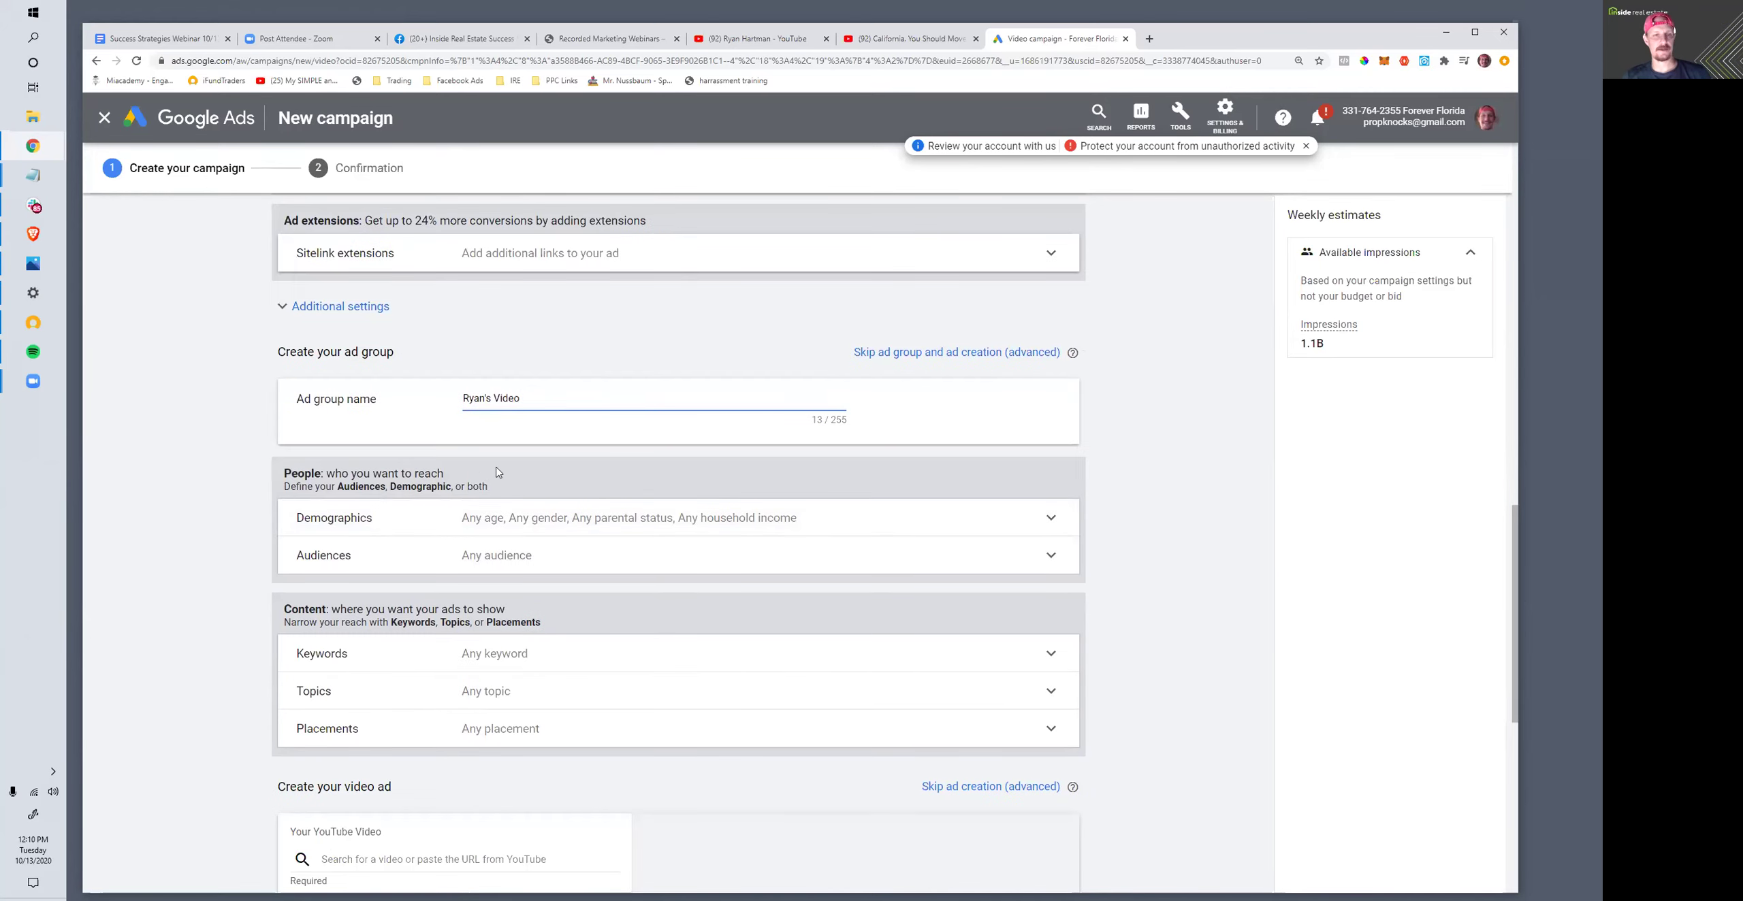
scroll(654, 590, down, 1)
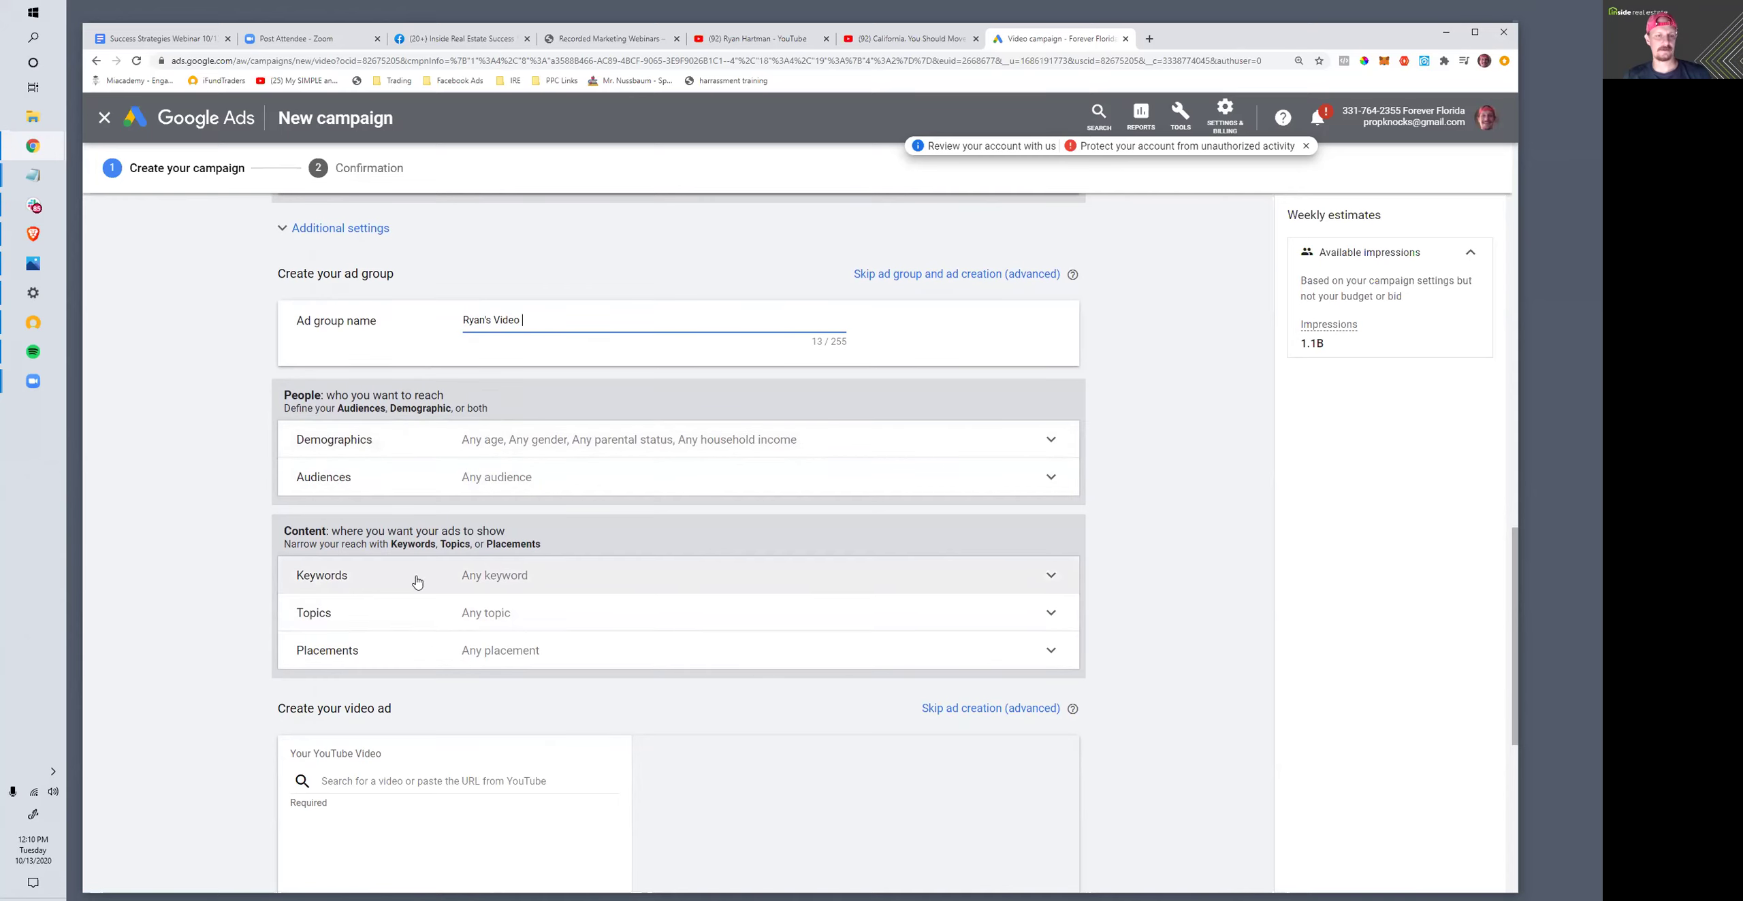
scroll(416, 583, down, 1)
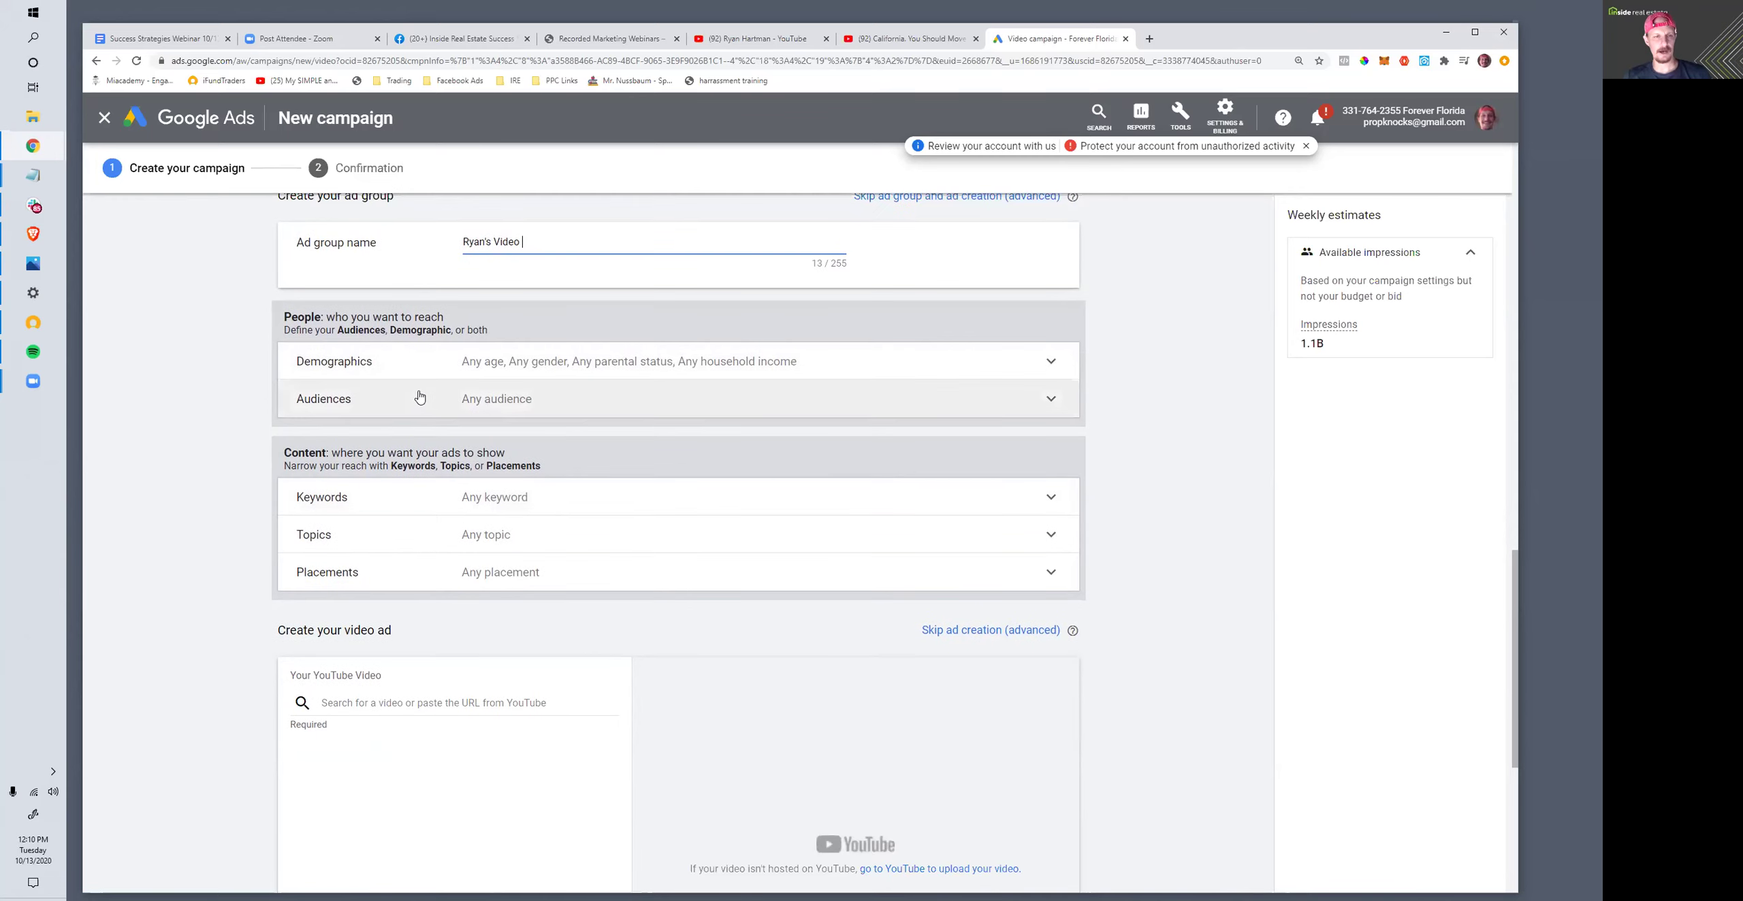
click(470, 403)
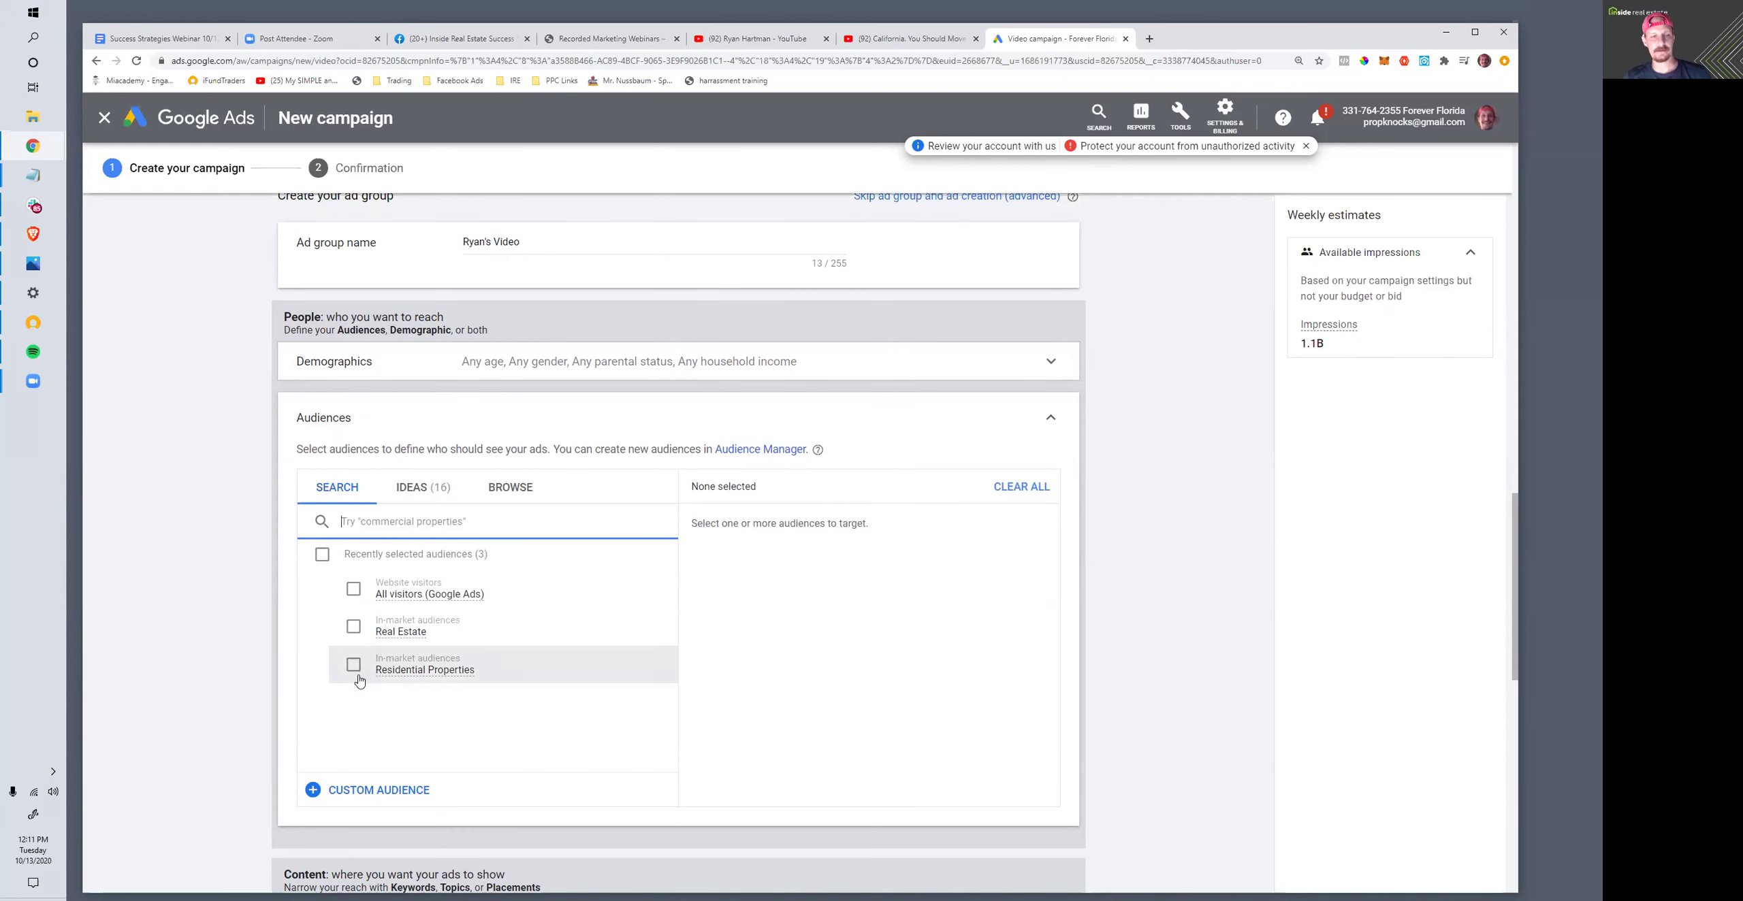
scroll(367, 667, down, 1)
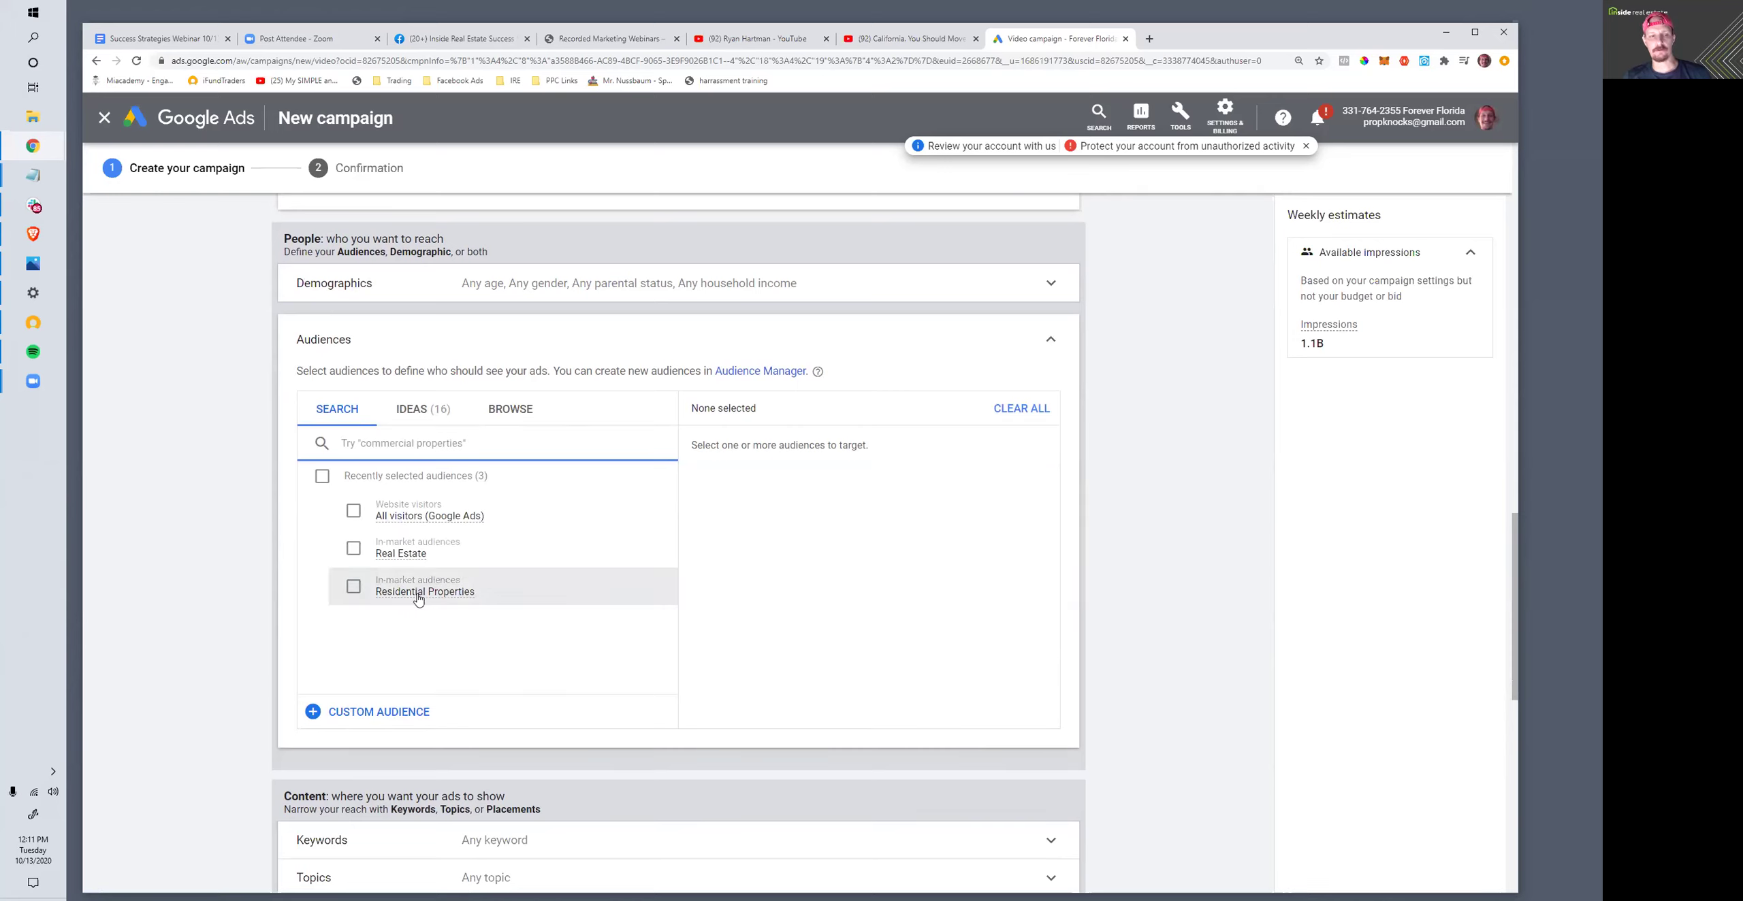
mouse_move(409, 595)
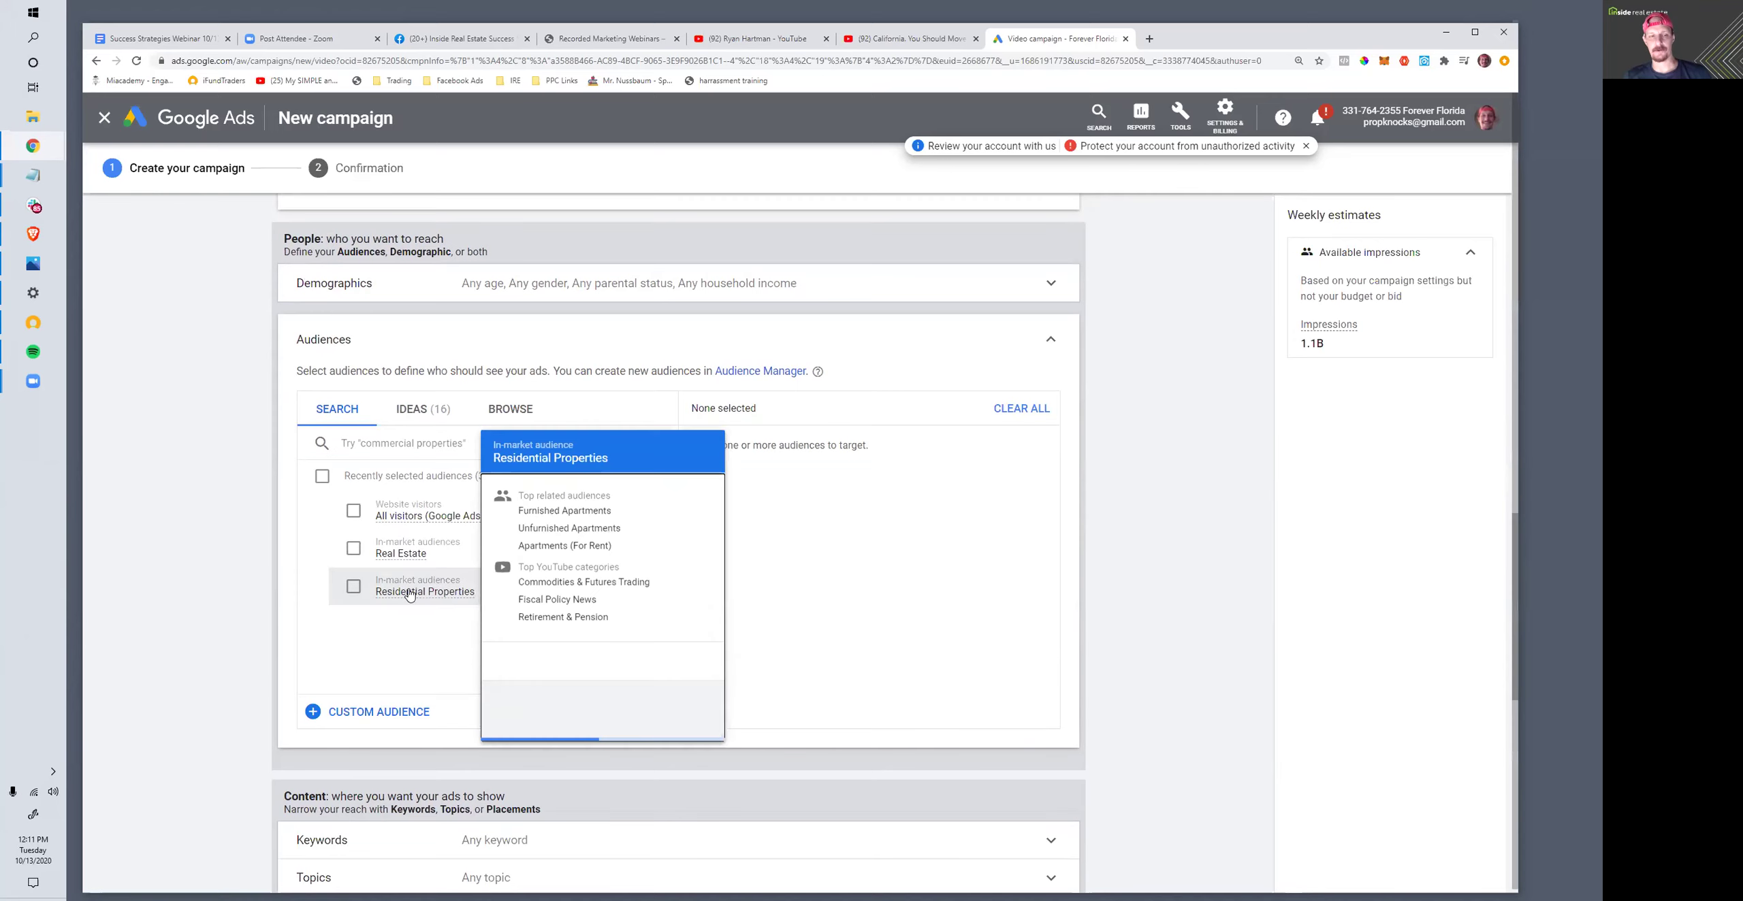
click(353, 586)
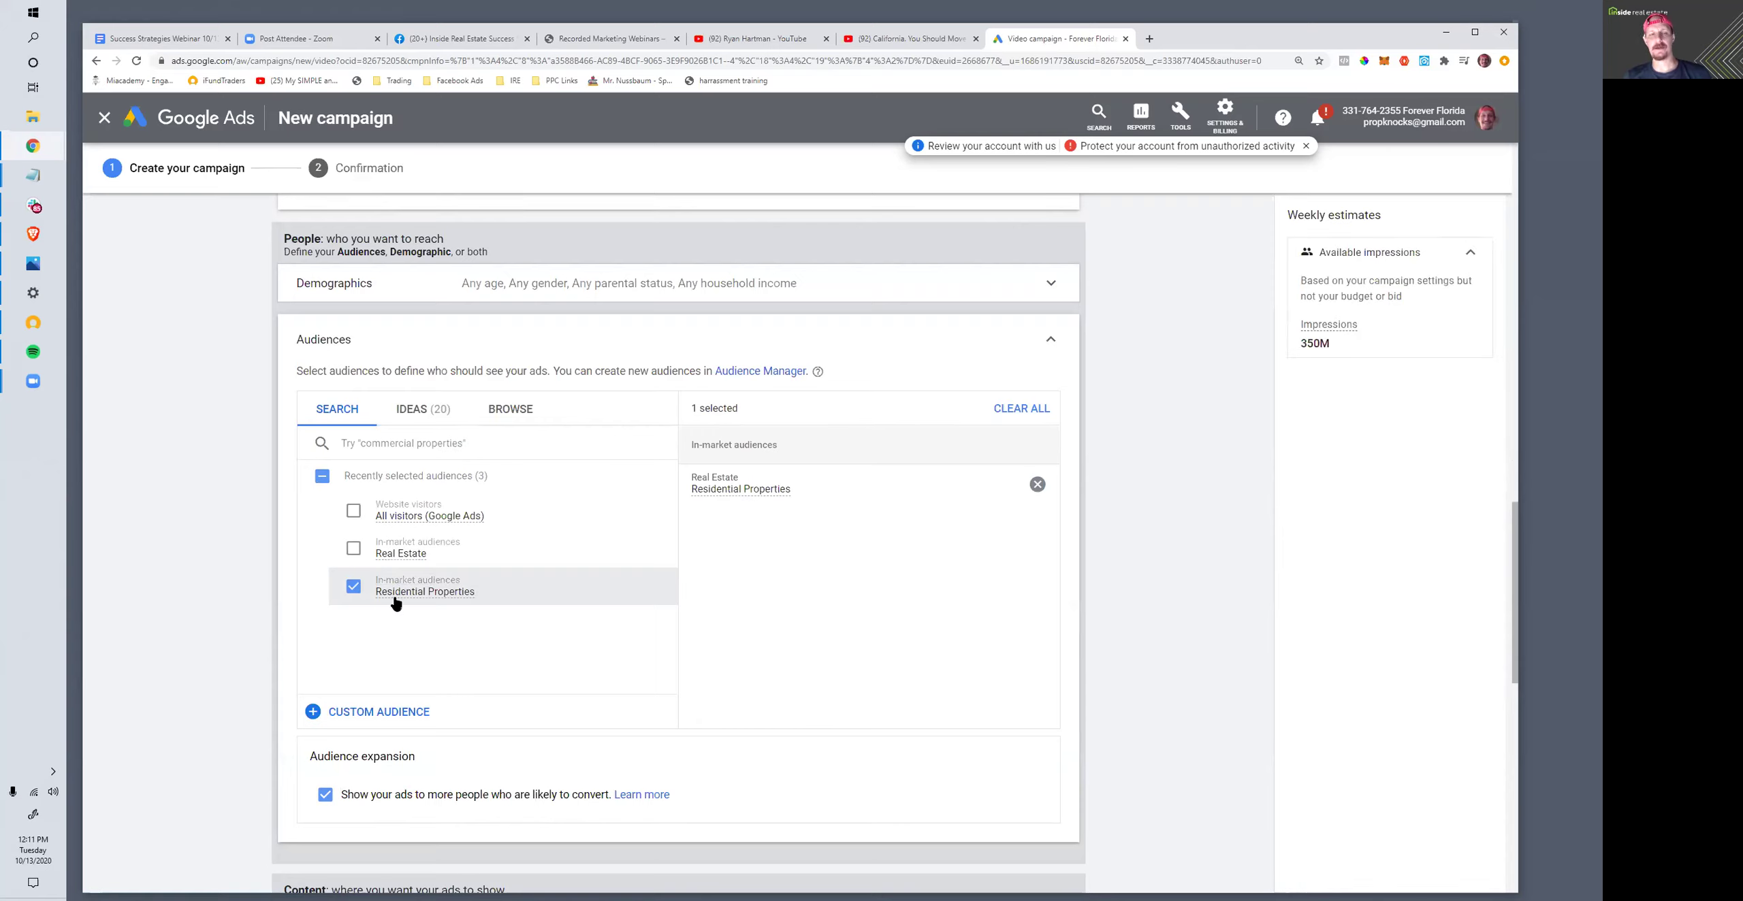
mouse_move(425, 592)
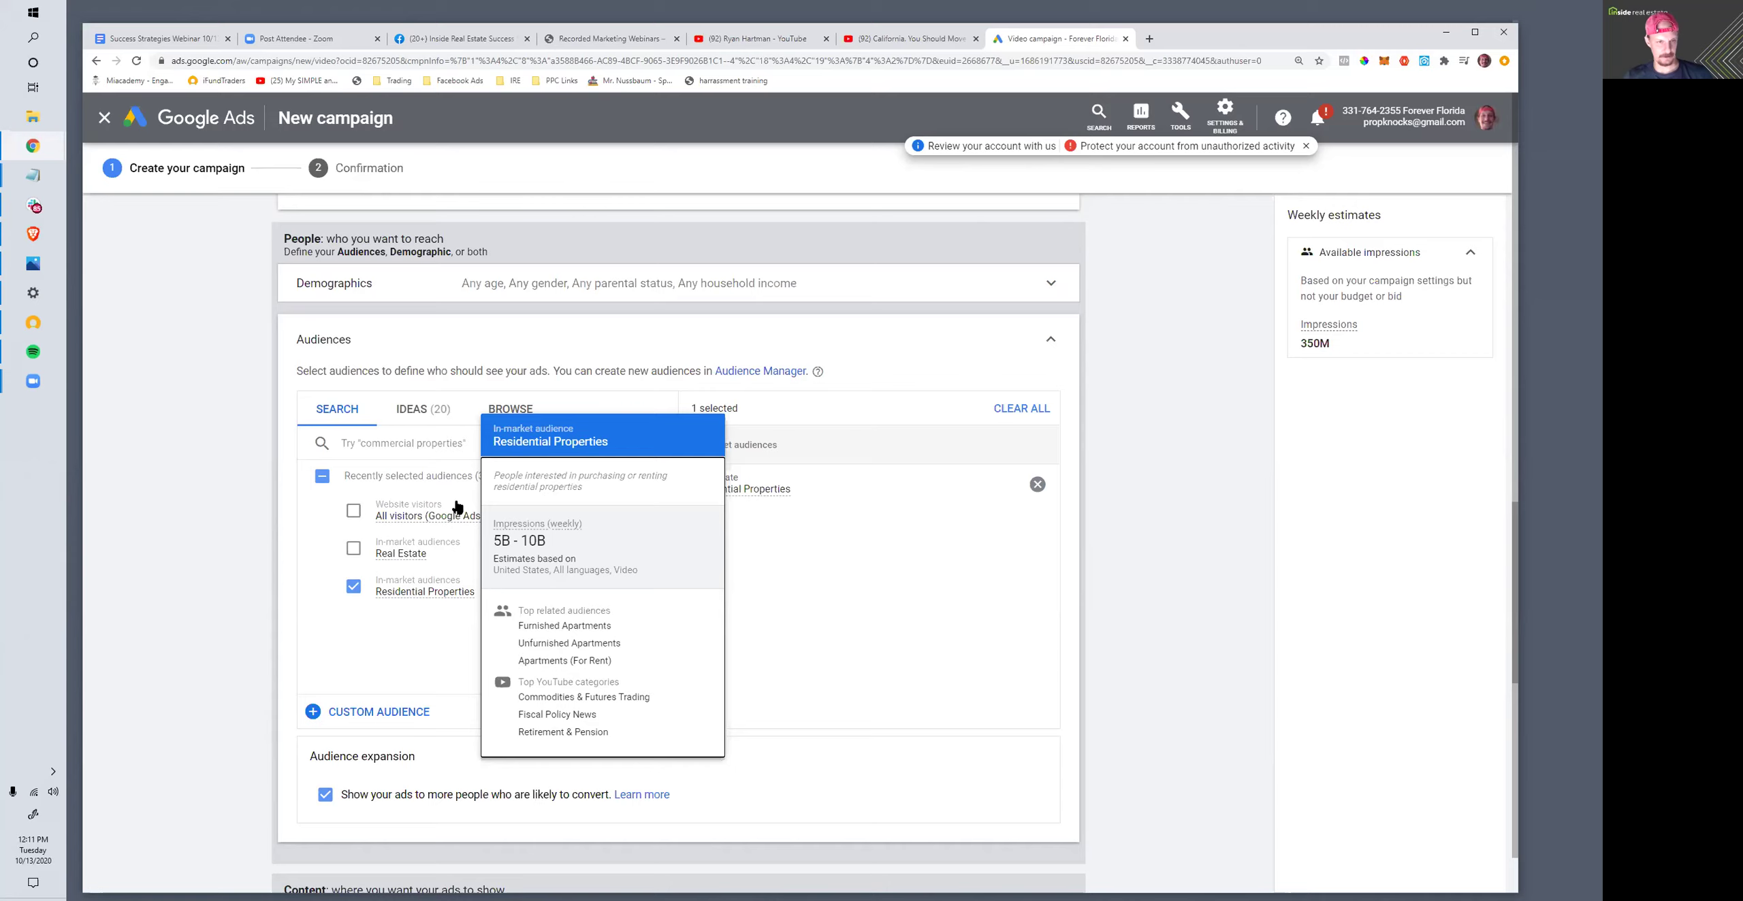
click(351, 551)
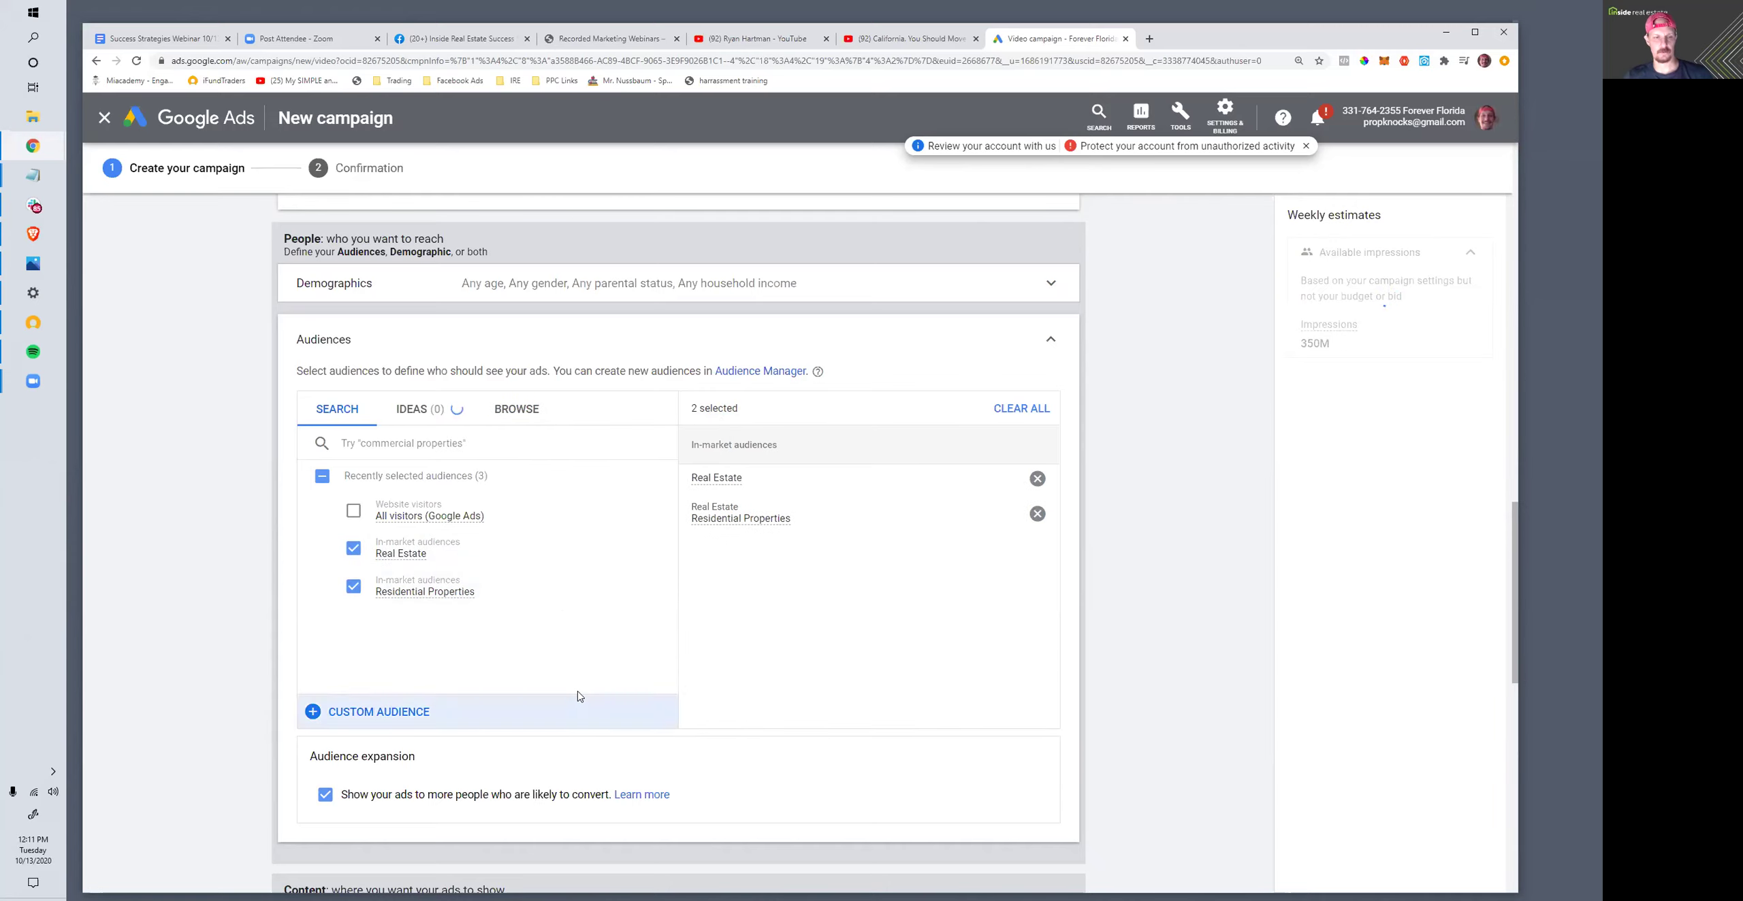
- Paste the copied YouTube link to use "California. You Should Move To Florida!" as the video ad
scroll(670, 701, down, 2)
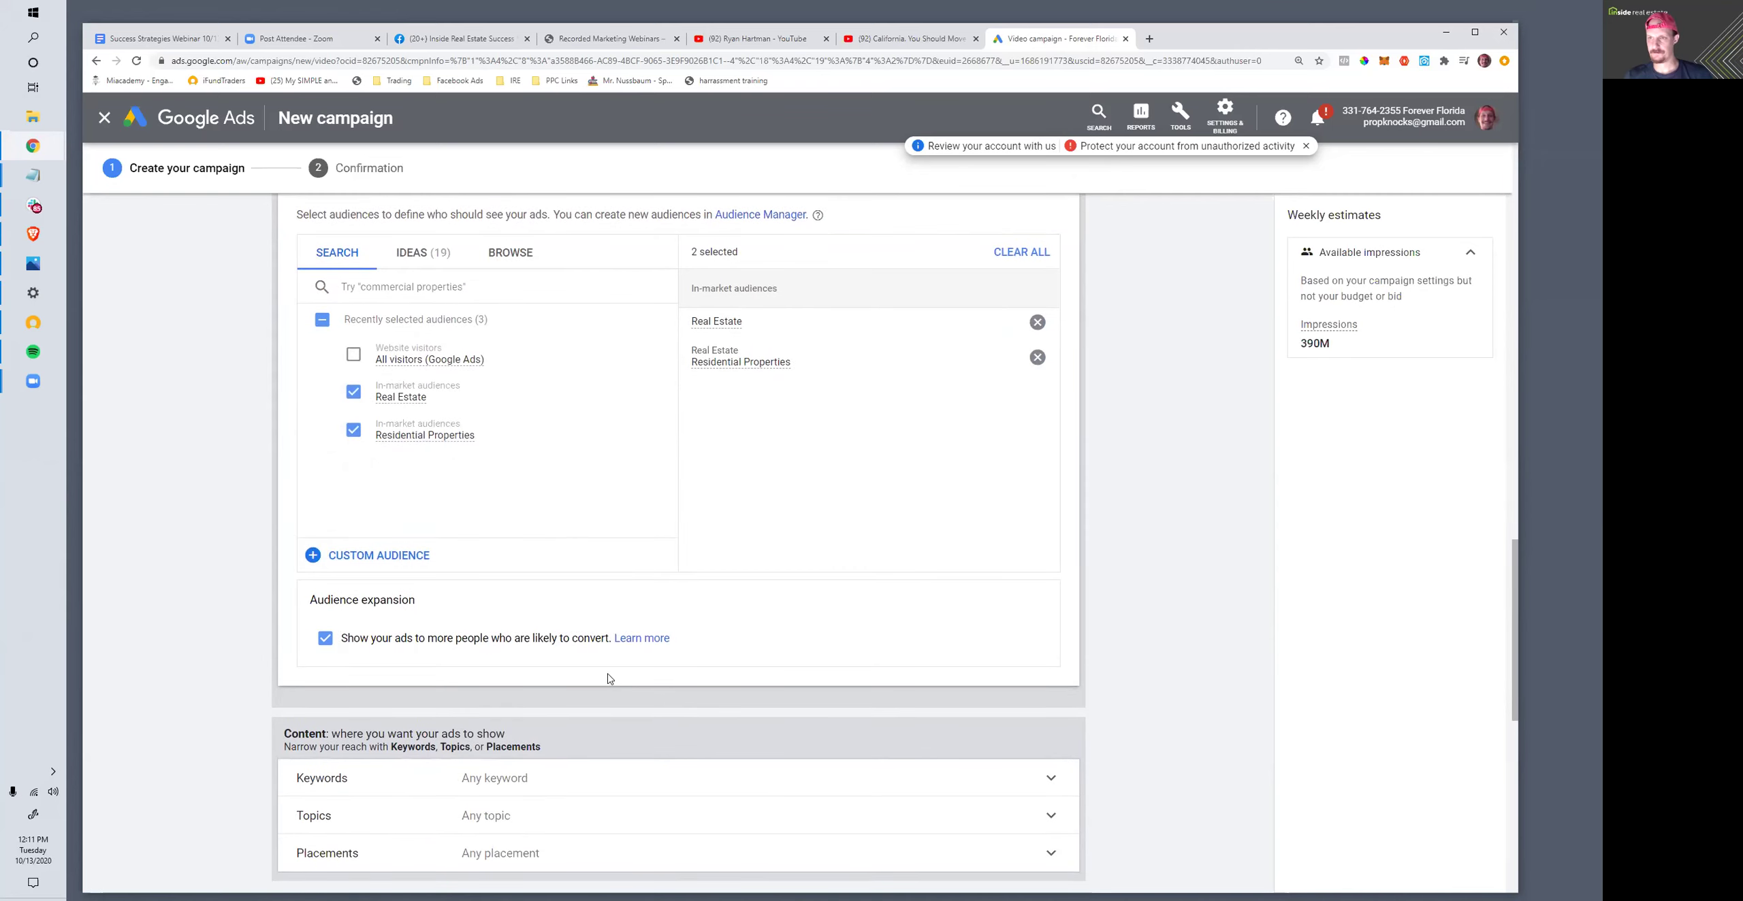
scroll(489, 650, down, 3)
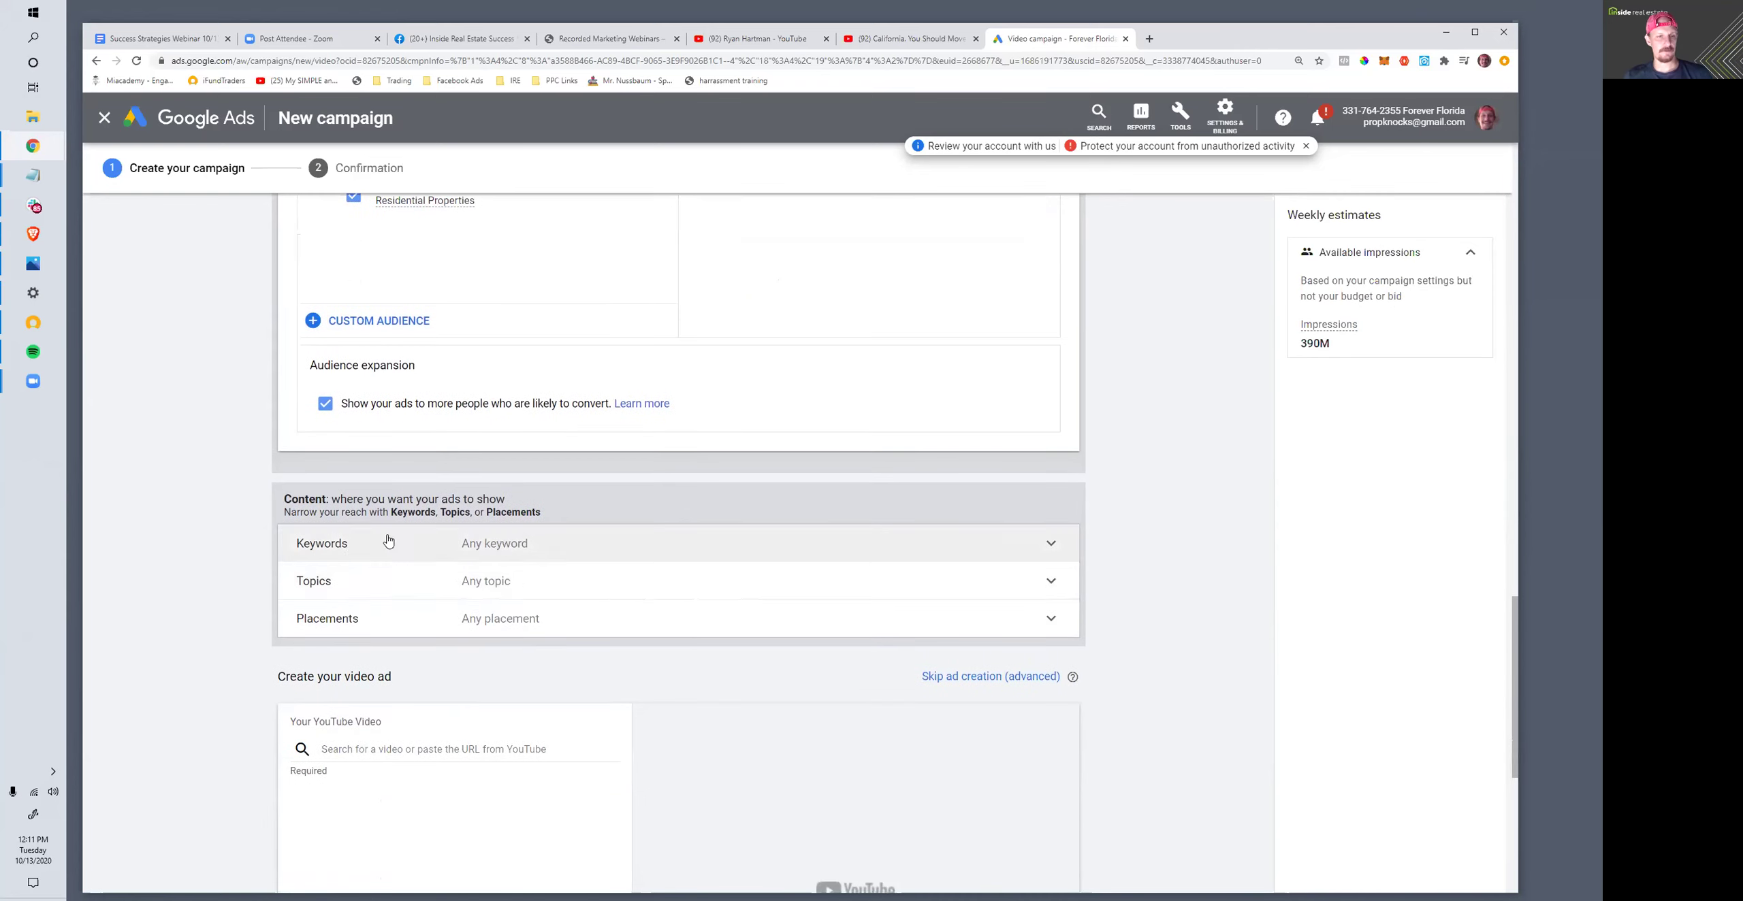
scroll(470, 612, down, 3)
click(362, 516)
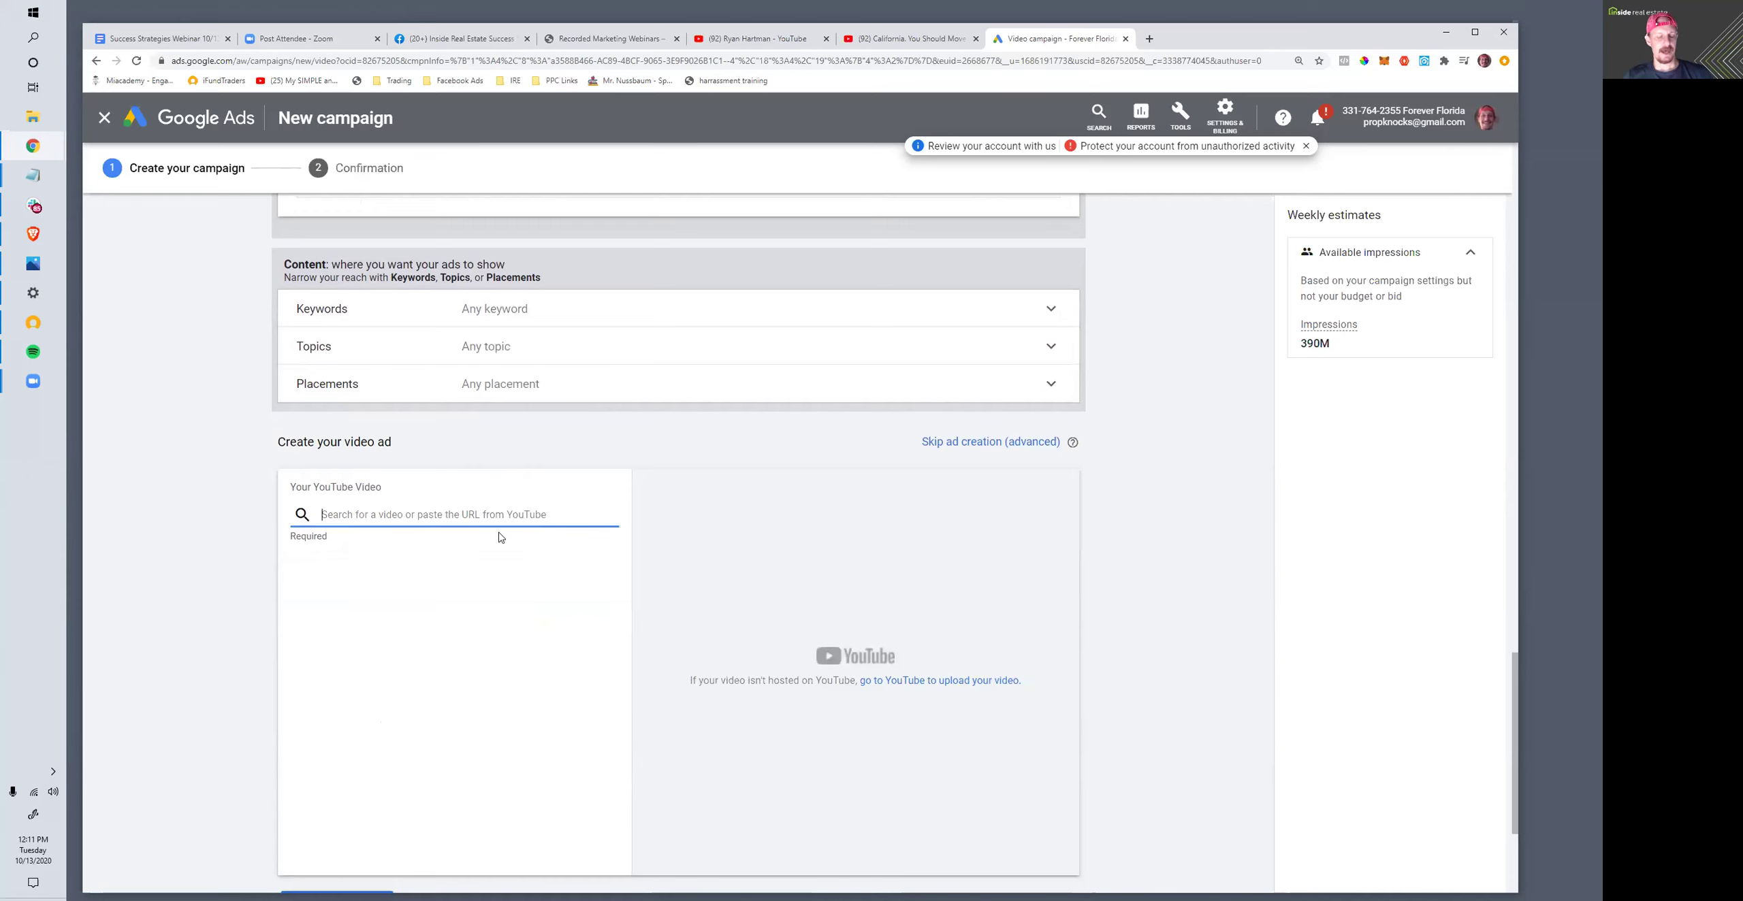
key(ctrl+v)
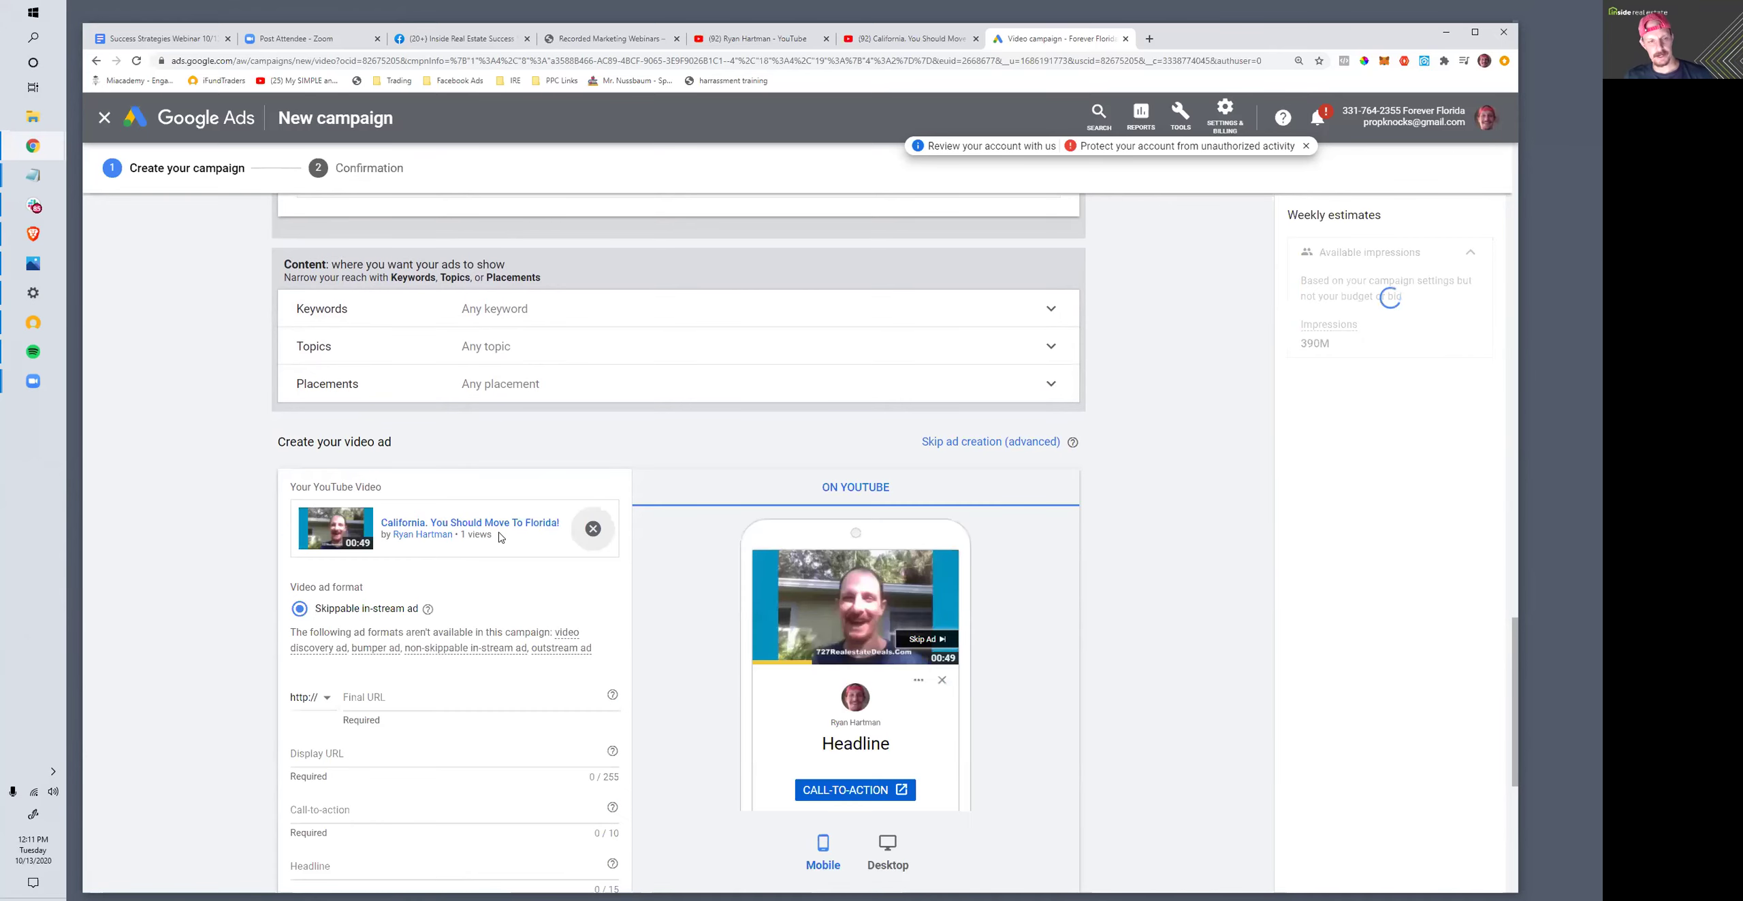
scroll(697, 538, down, 1)
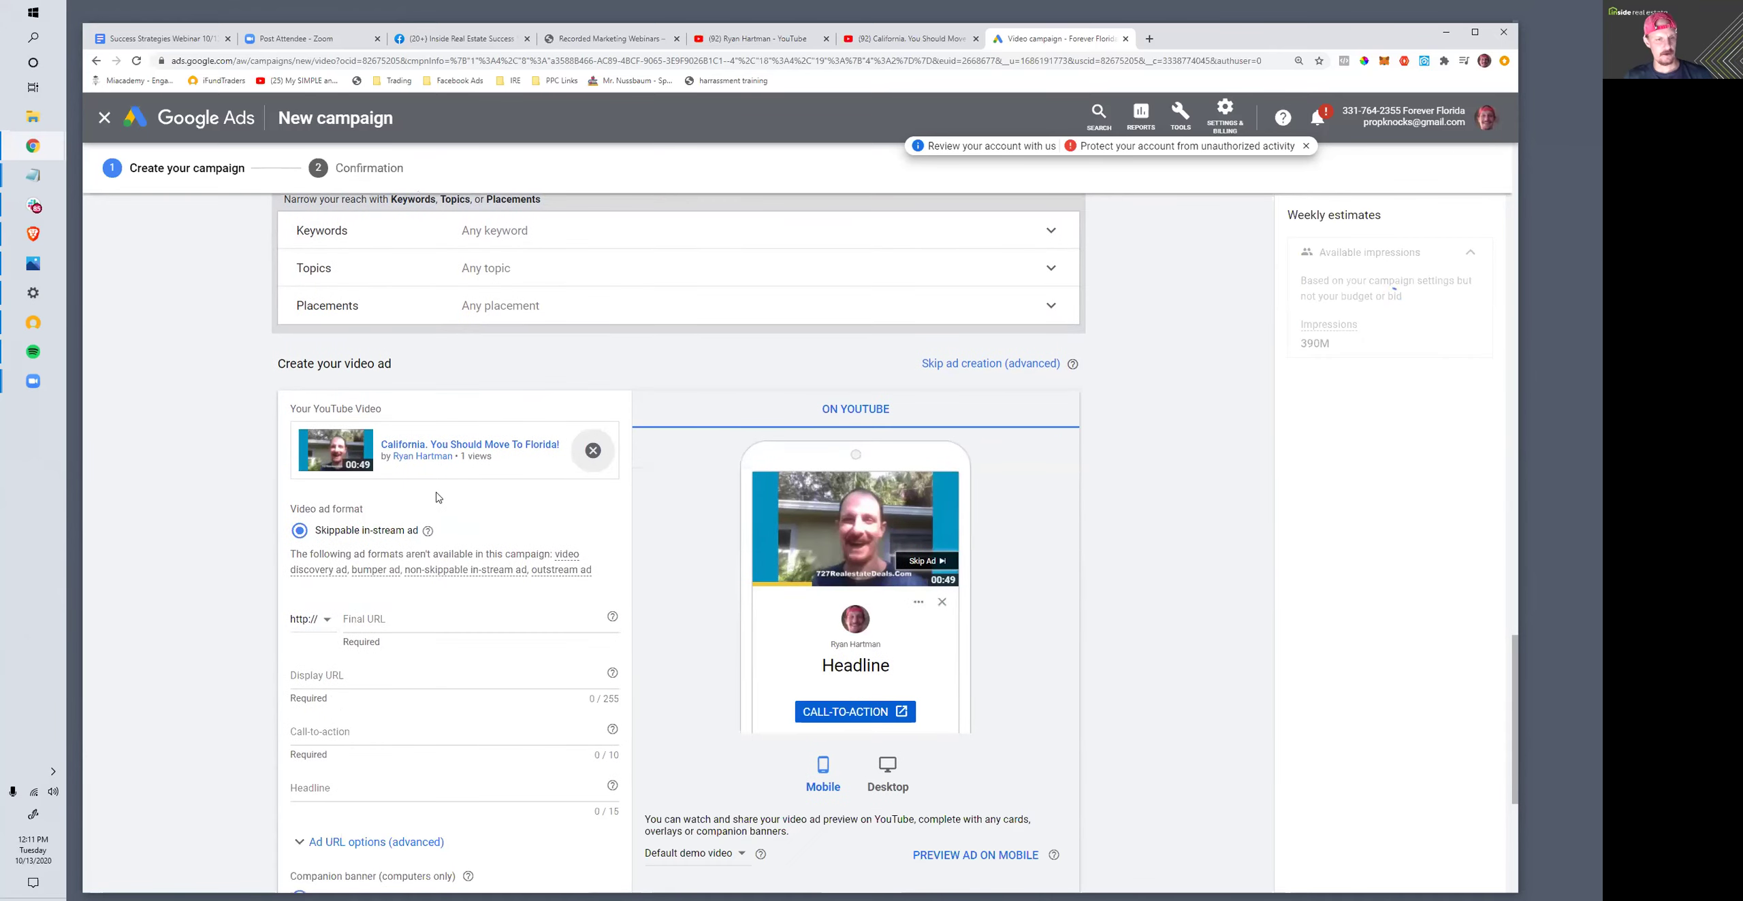
scroll(400, 522, down, 1)
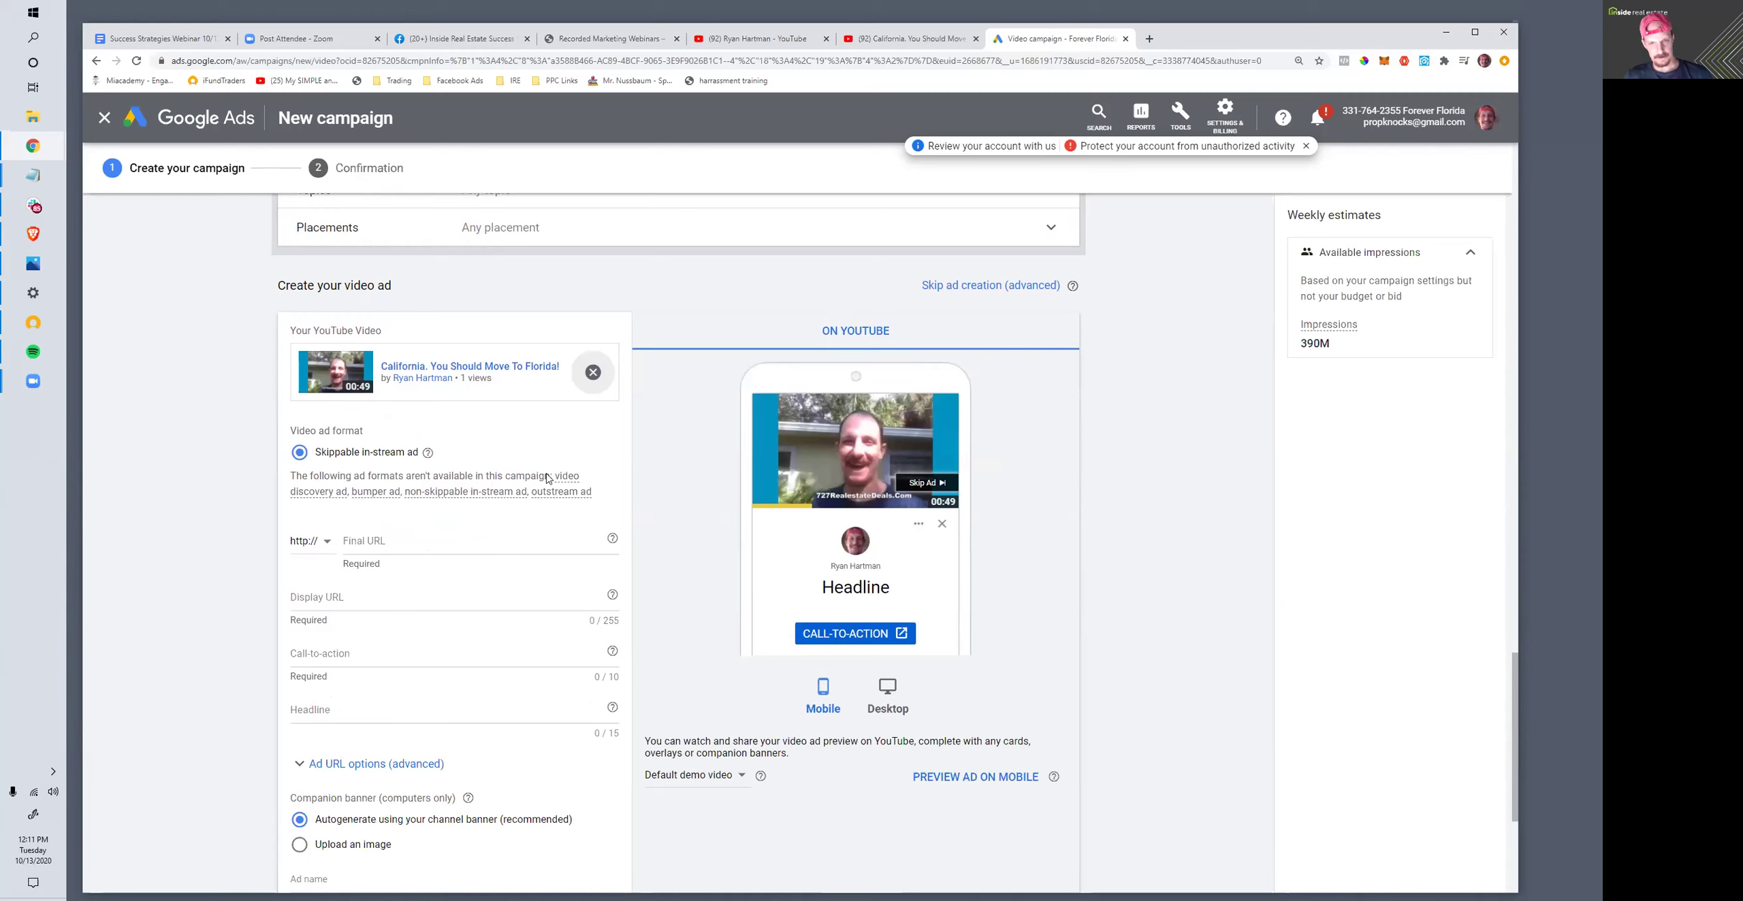
- Open the agent's Forever Florida real estate website in a new tab as a possible source for the ad's final URL
click(359, 540)
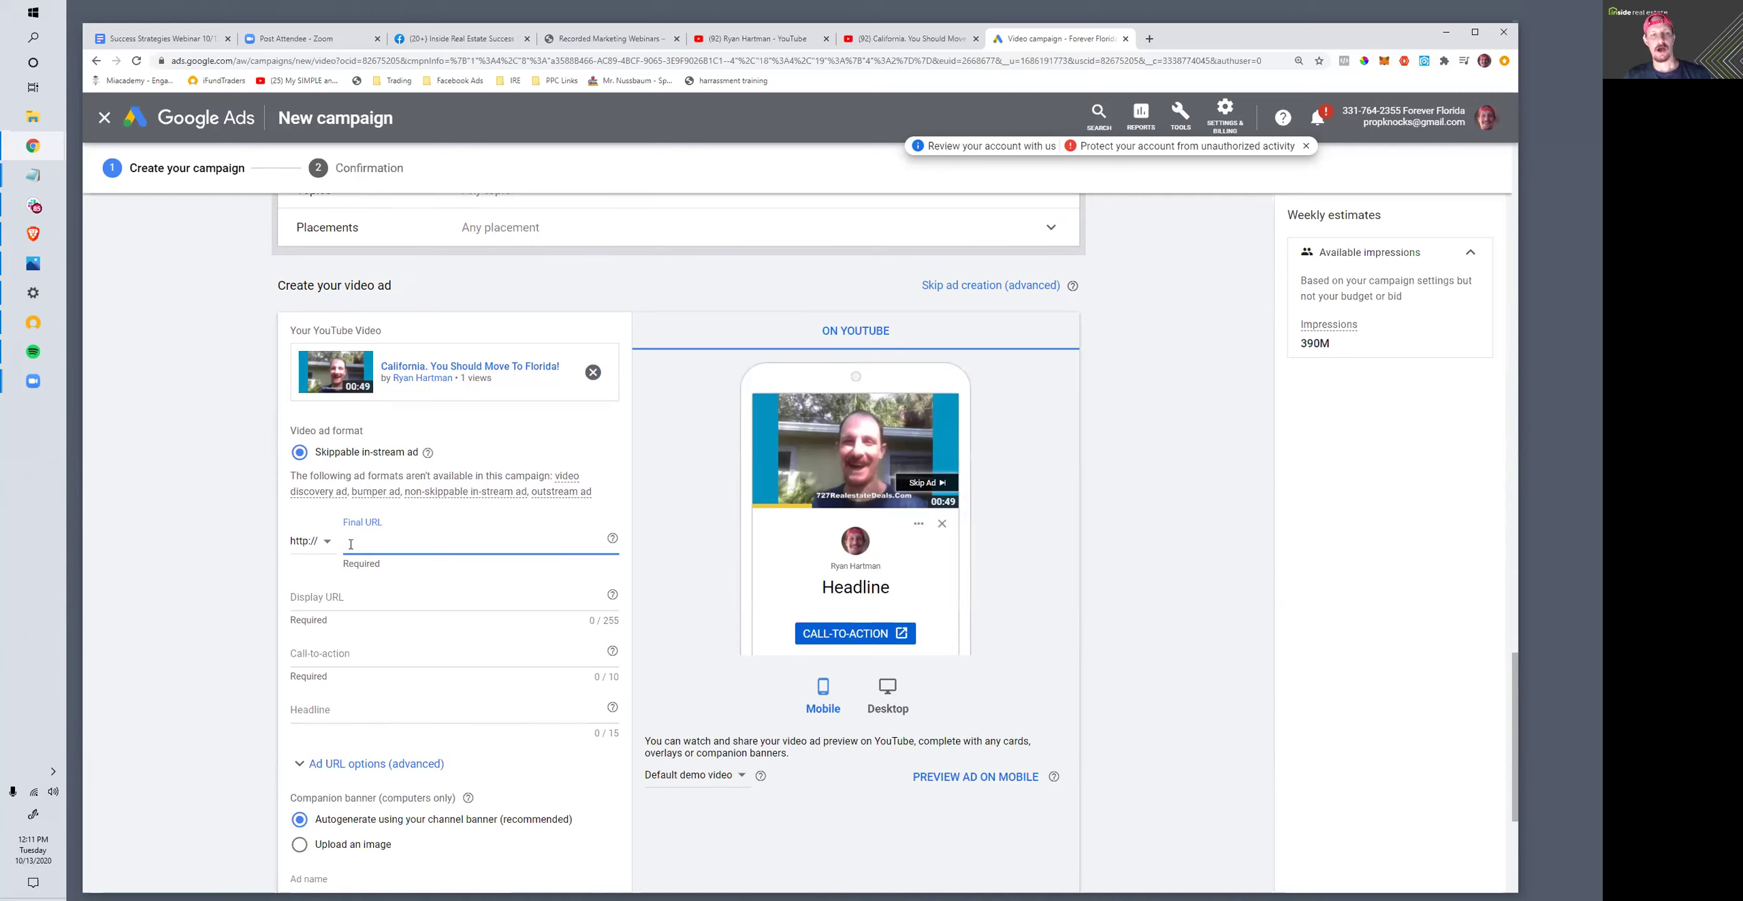
click(1155, 44)
click(928, 62)
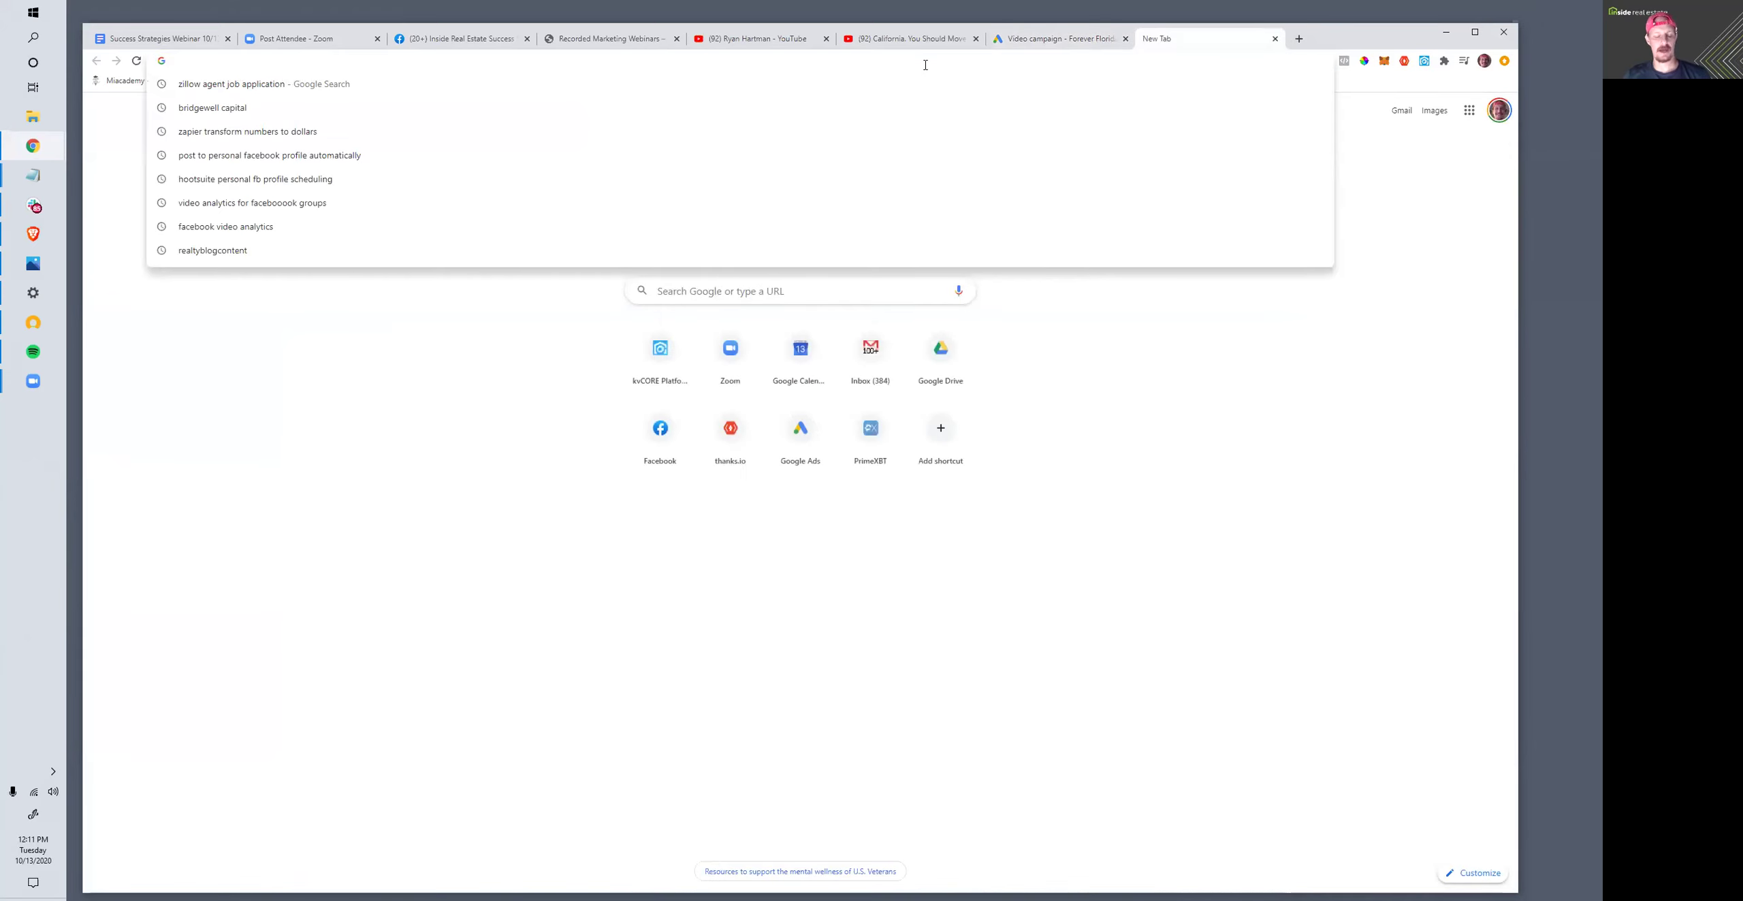
text(ryan)
key(Return)
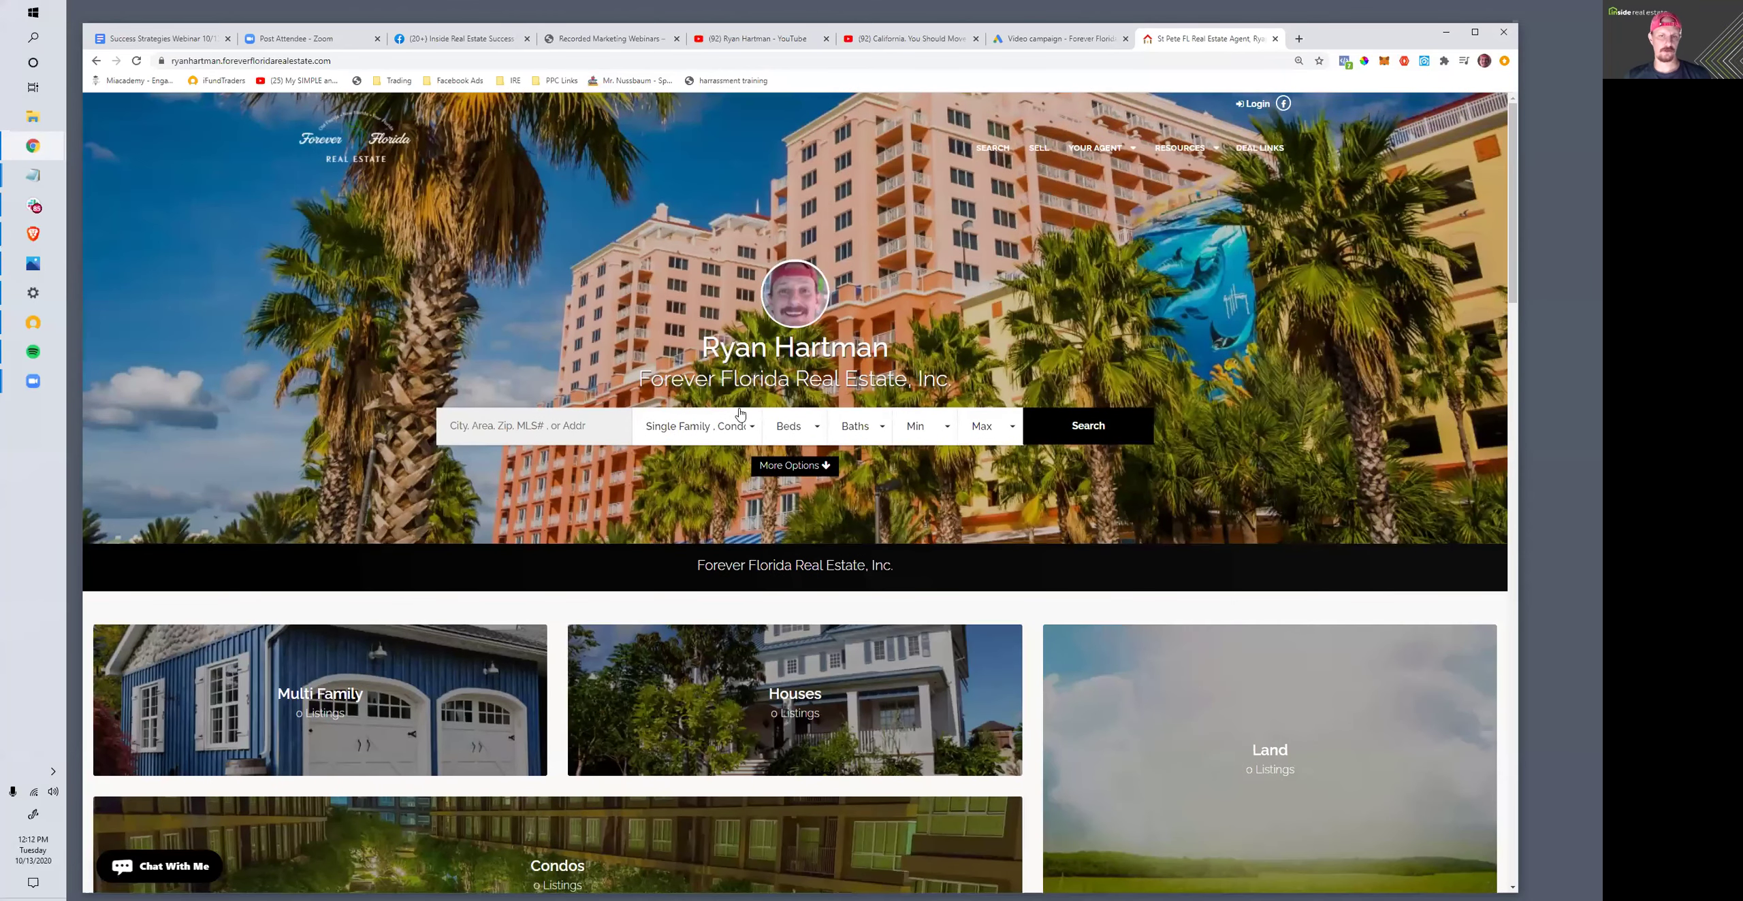
click(778, 470)
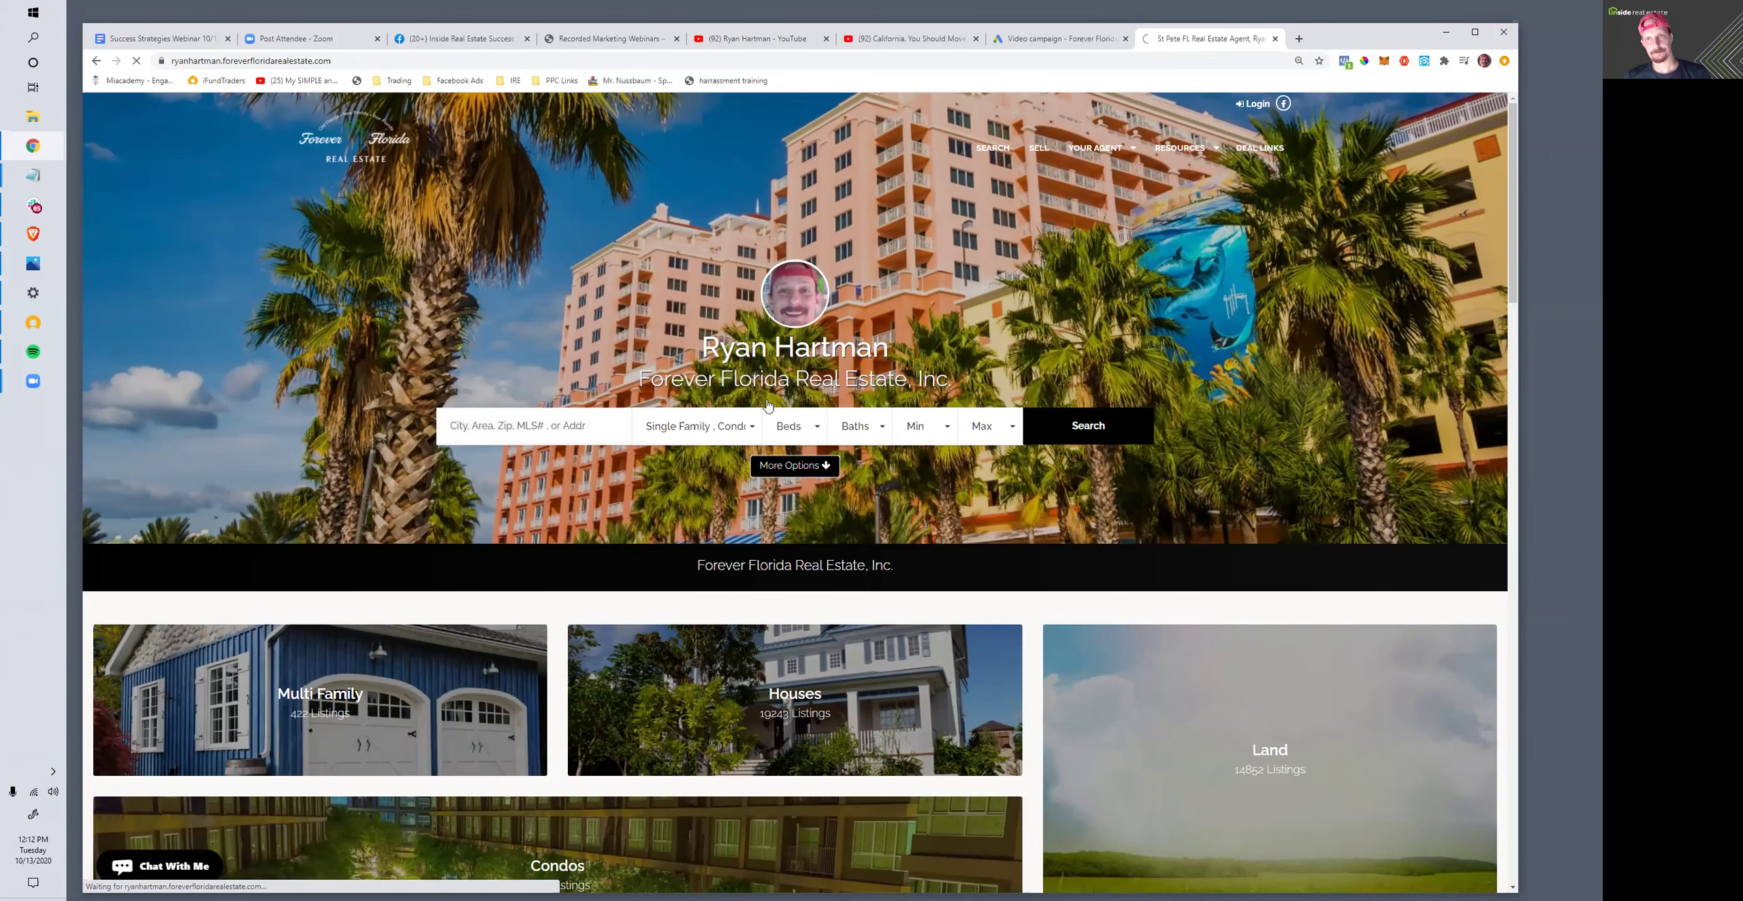
- Switch from the real estate website to the kvCORE platform and open its Super Admin area
click(384, 60)
text(kvcore)
key(Return)
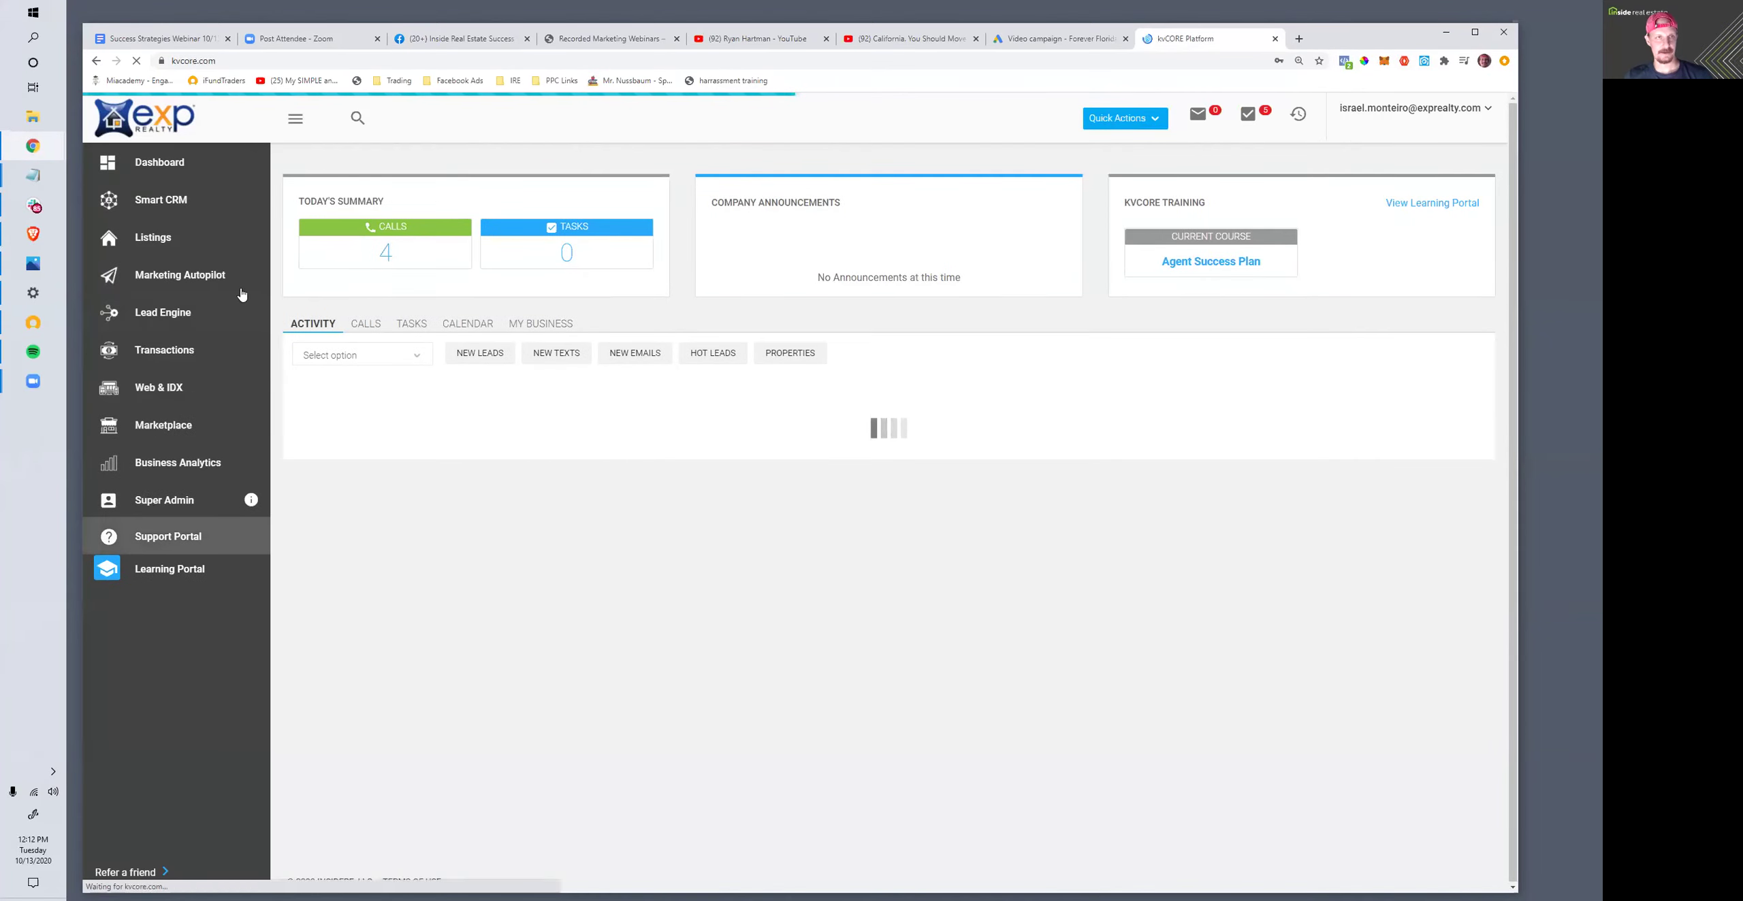
click(149, 510)
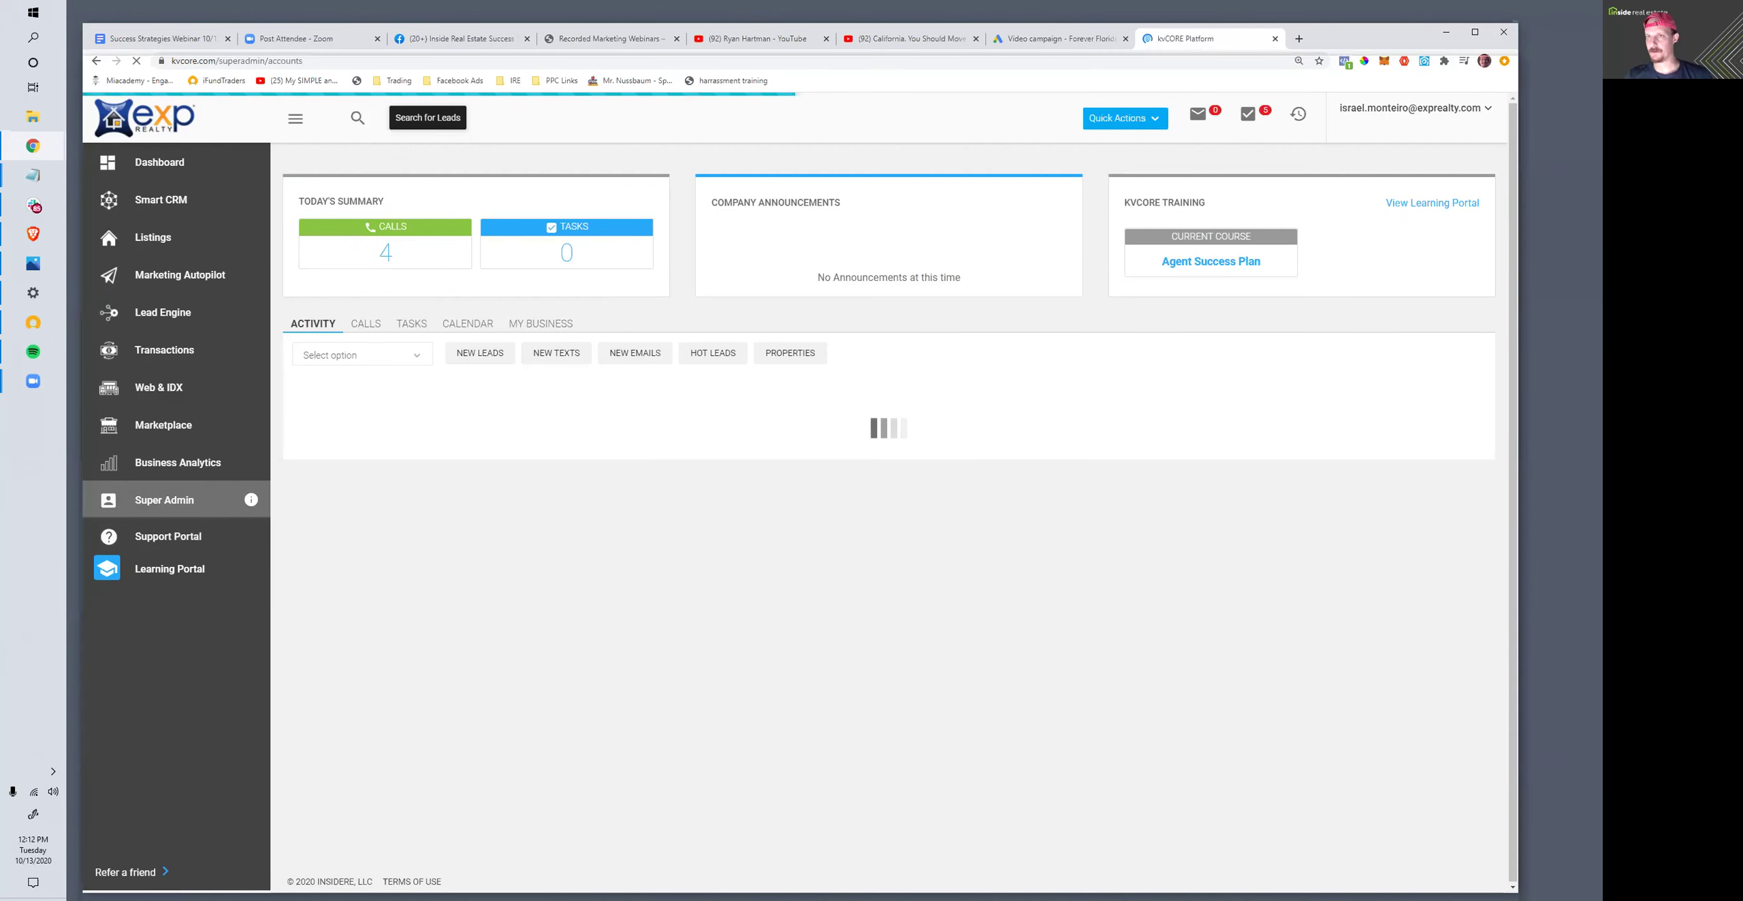
- Separate kvCORE into its own browser window and open the Lead Engine there
drag(1188, 38, 2, 204)
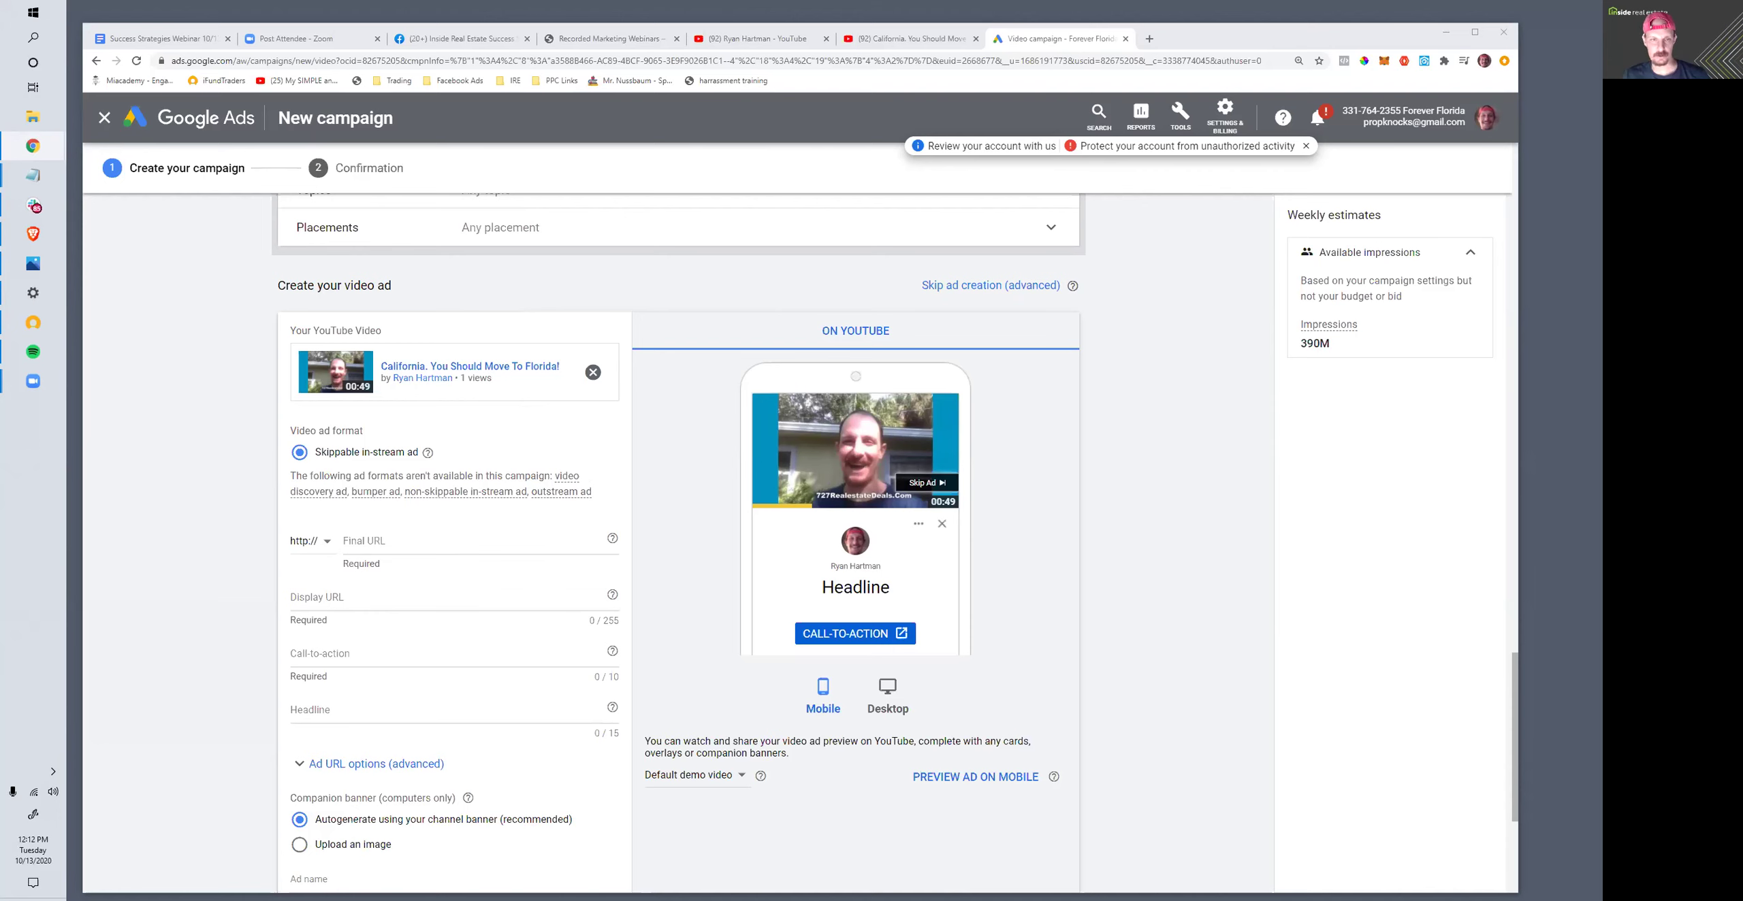
key(alt+Tab)
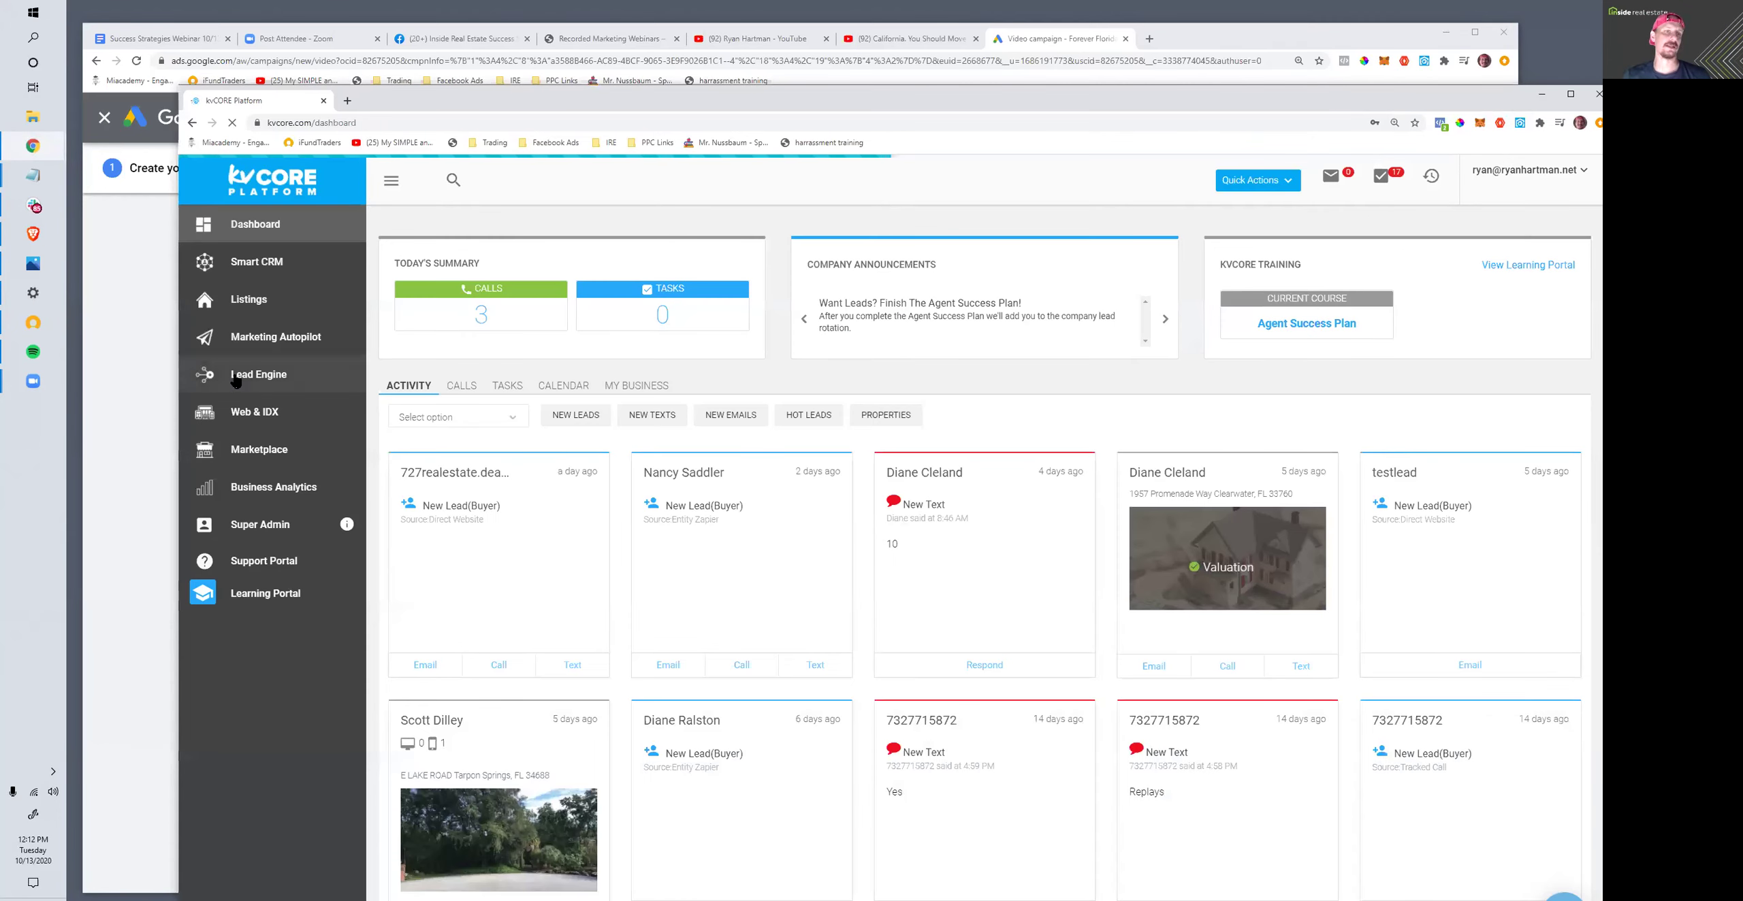
click(256, 381)
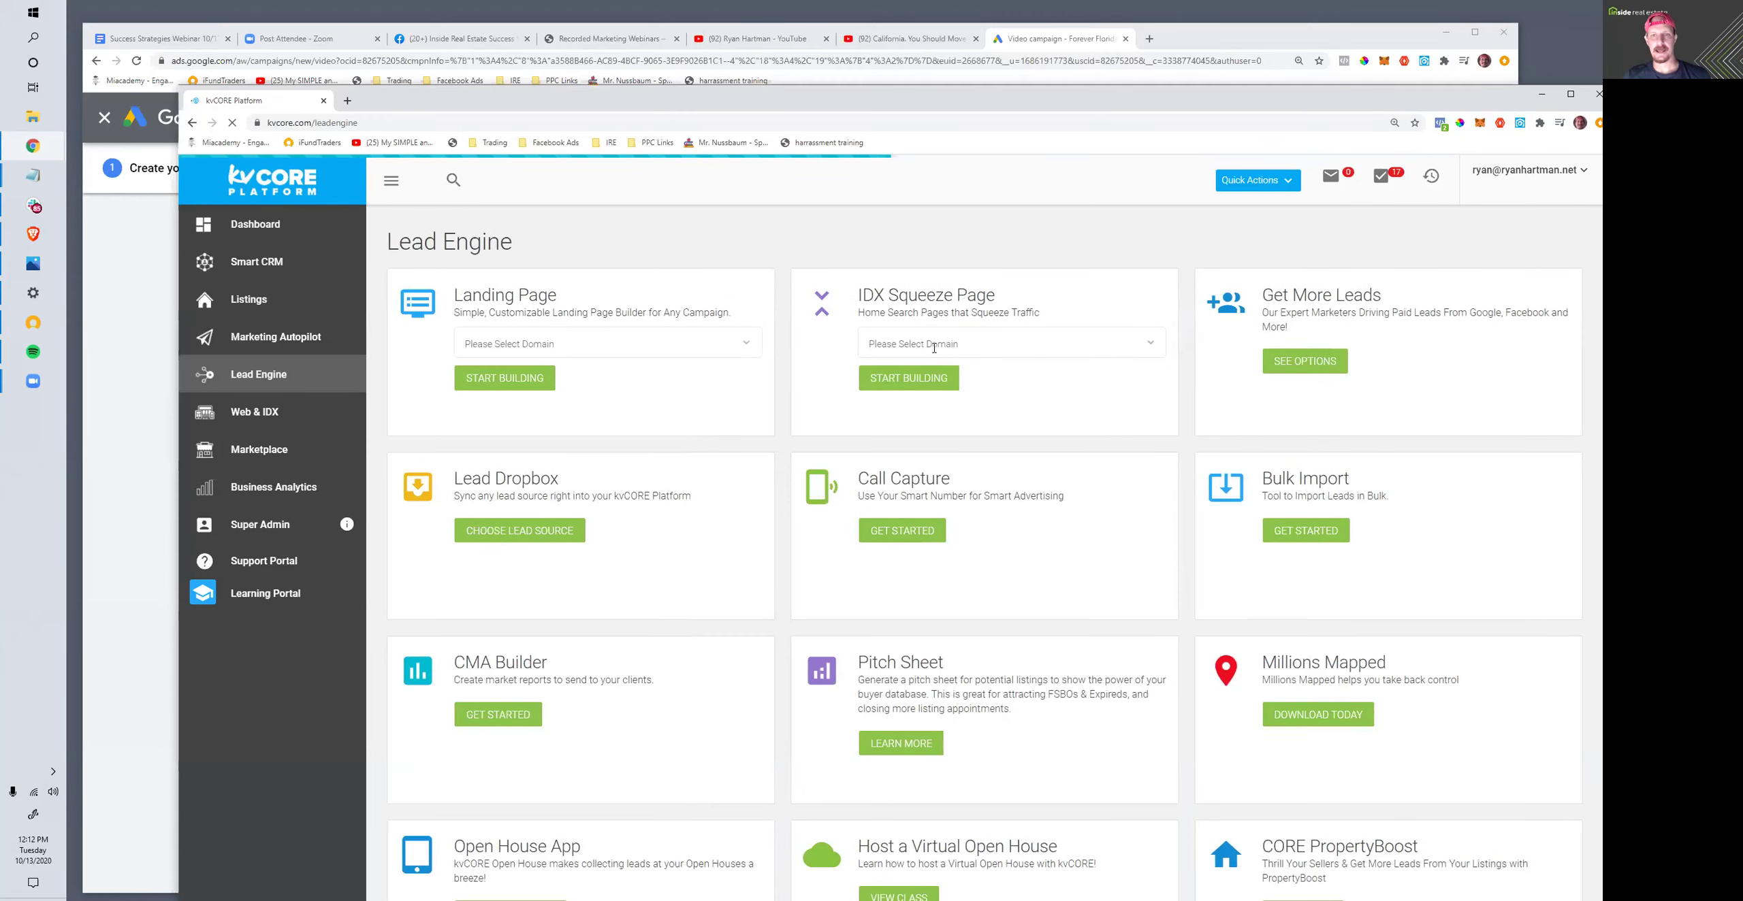
- Start building an IDX Squeeze Page and set its multi-property search area to Pinellas county
click(980, 378)
click(906, 380)
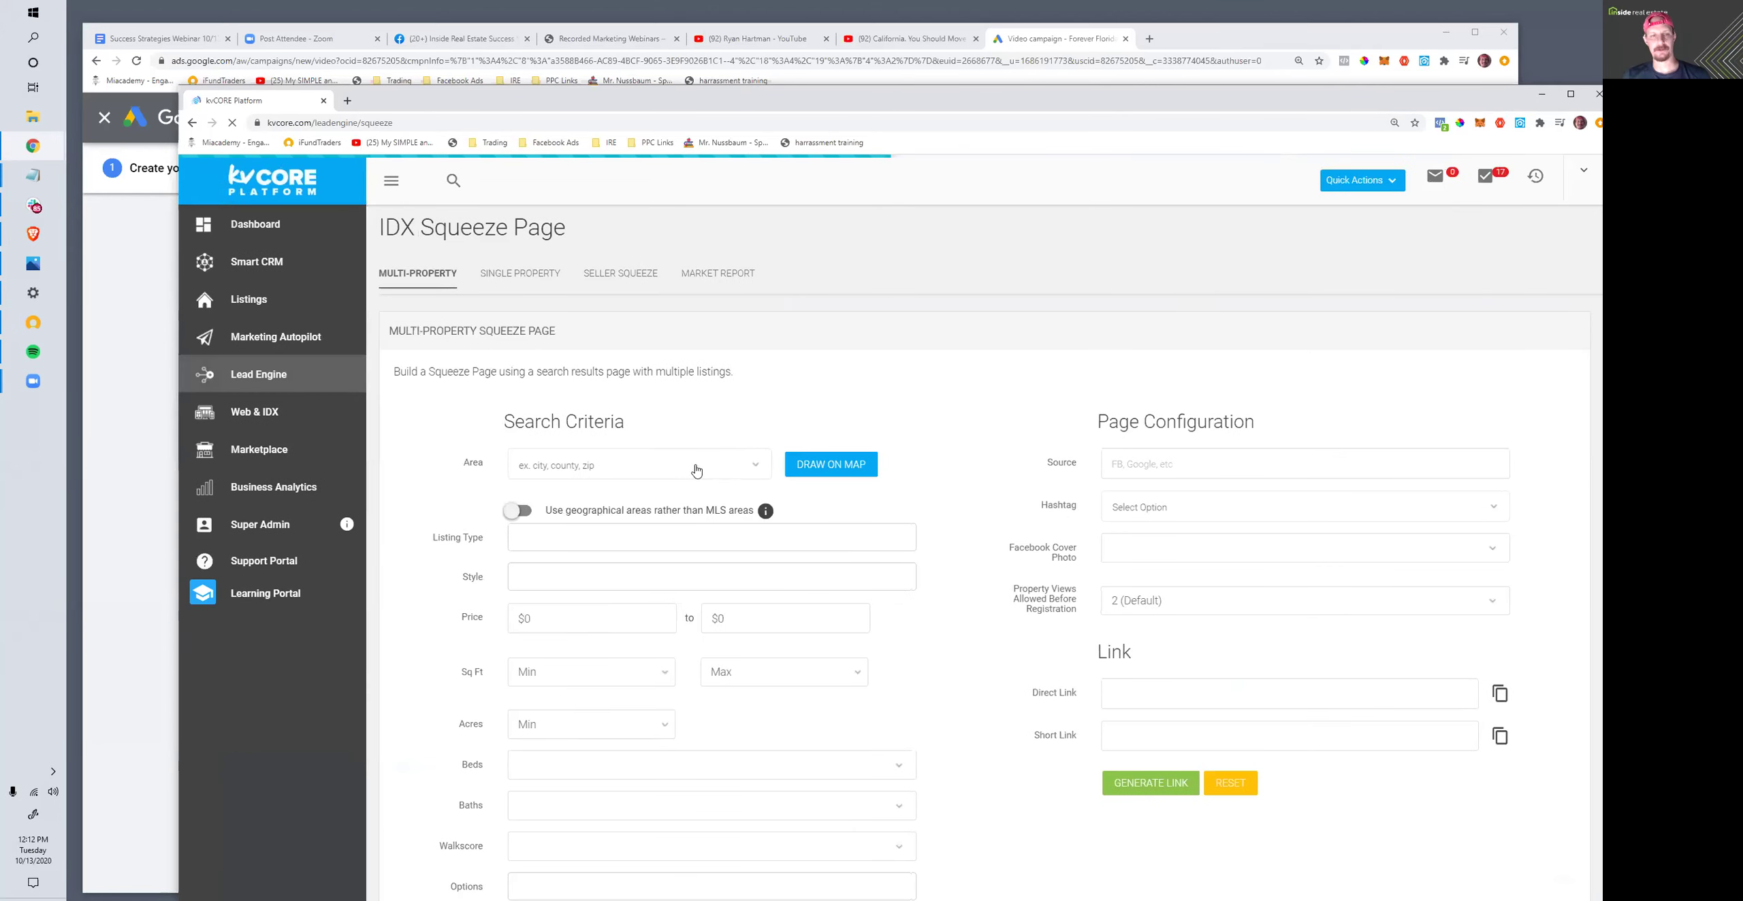
click(555, 457)
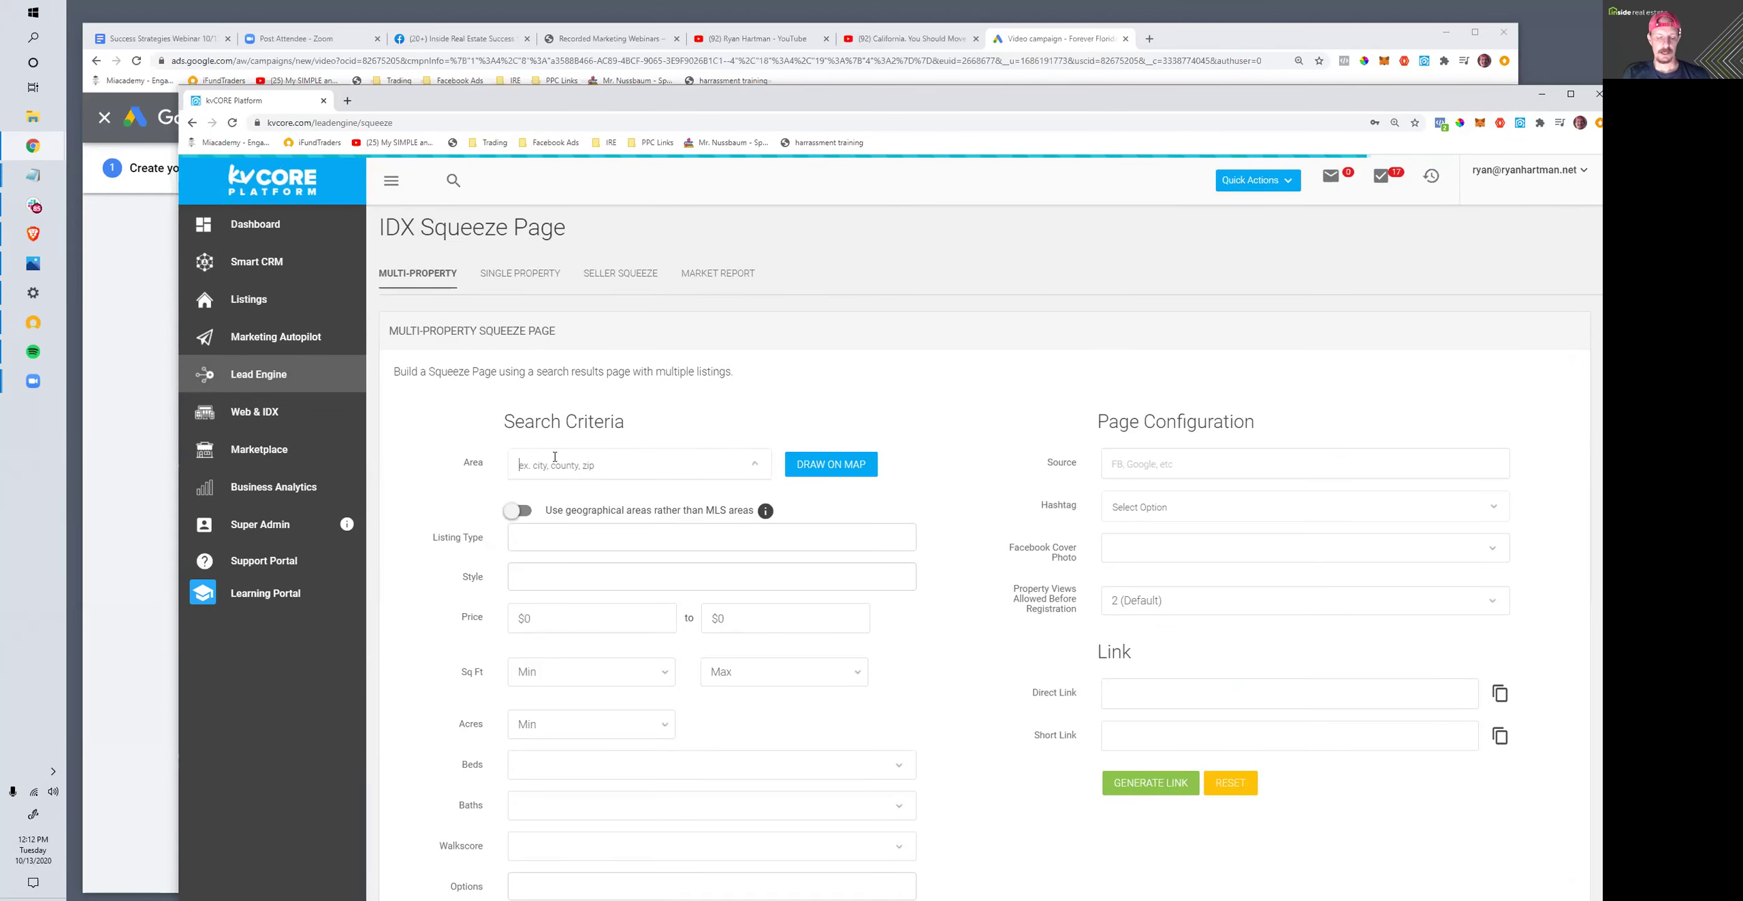
text(Pinellas)
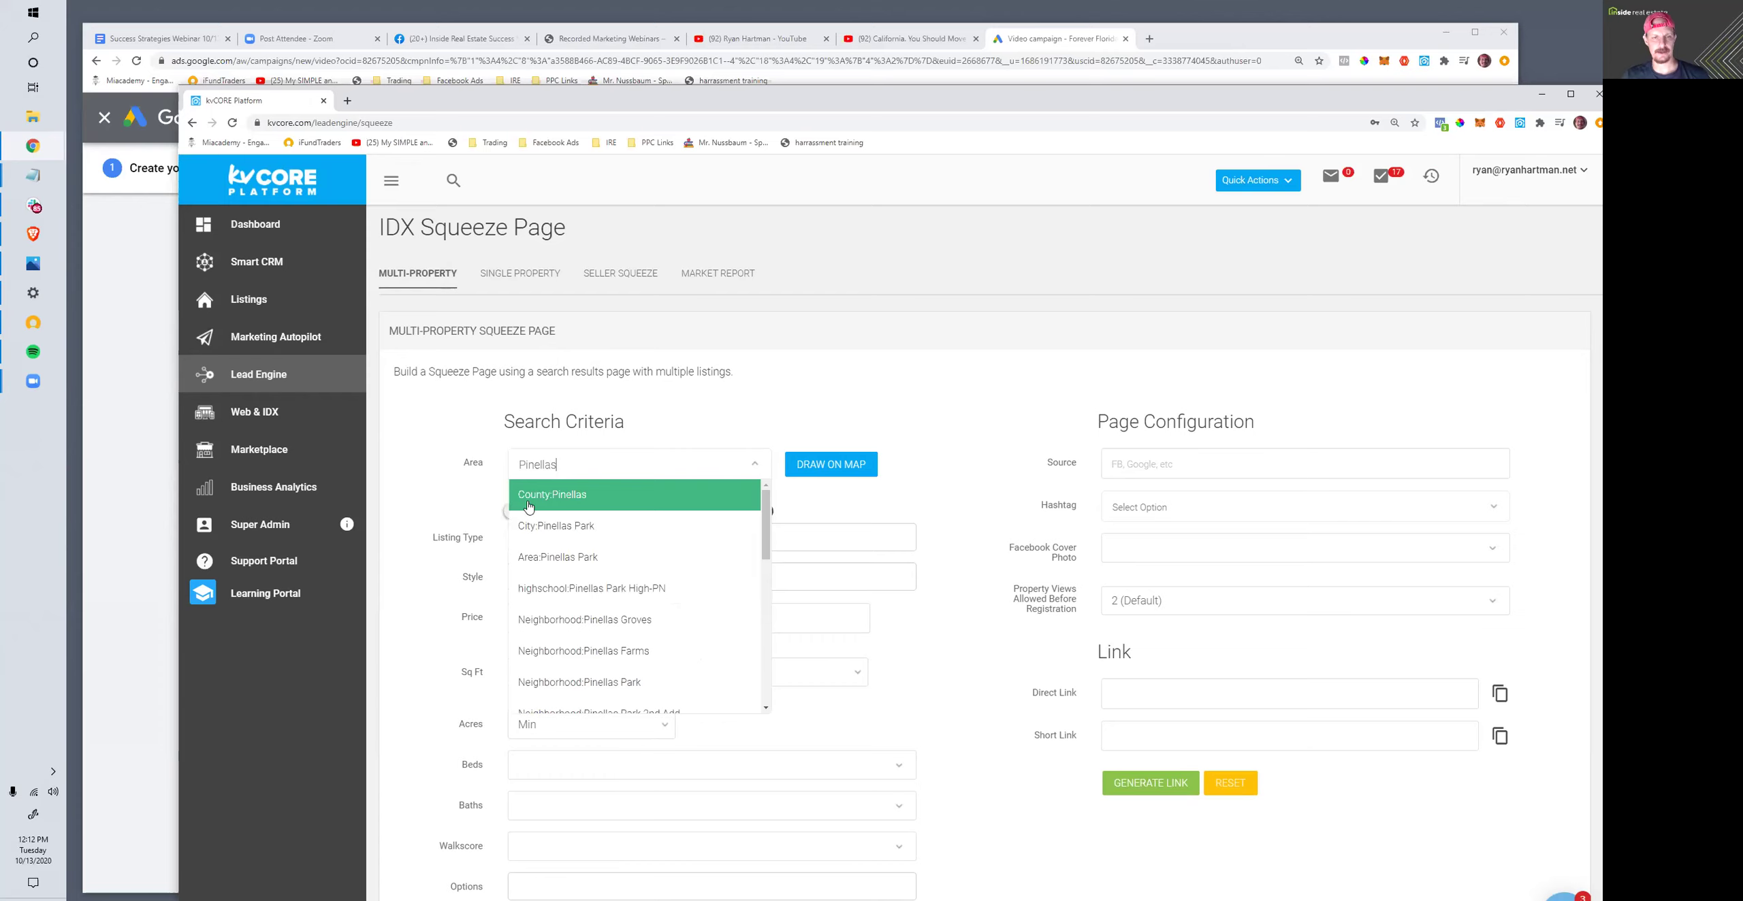
key(Return)
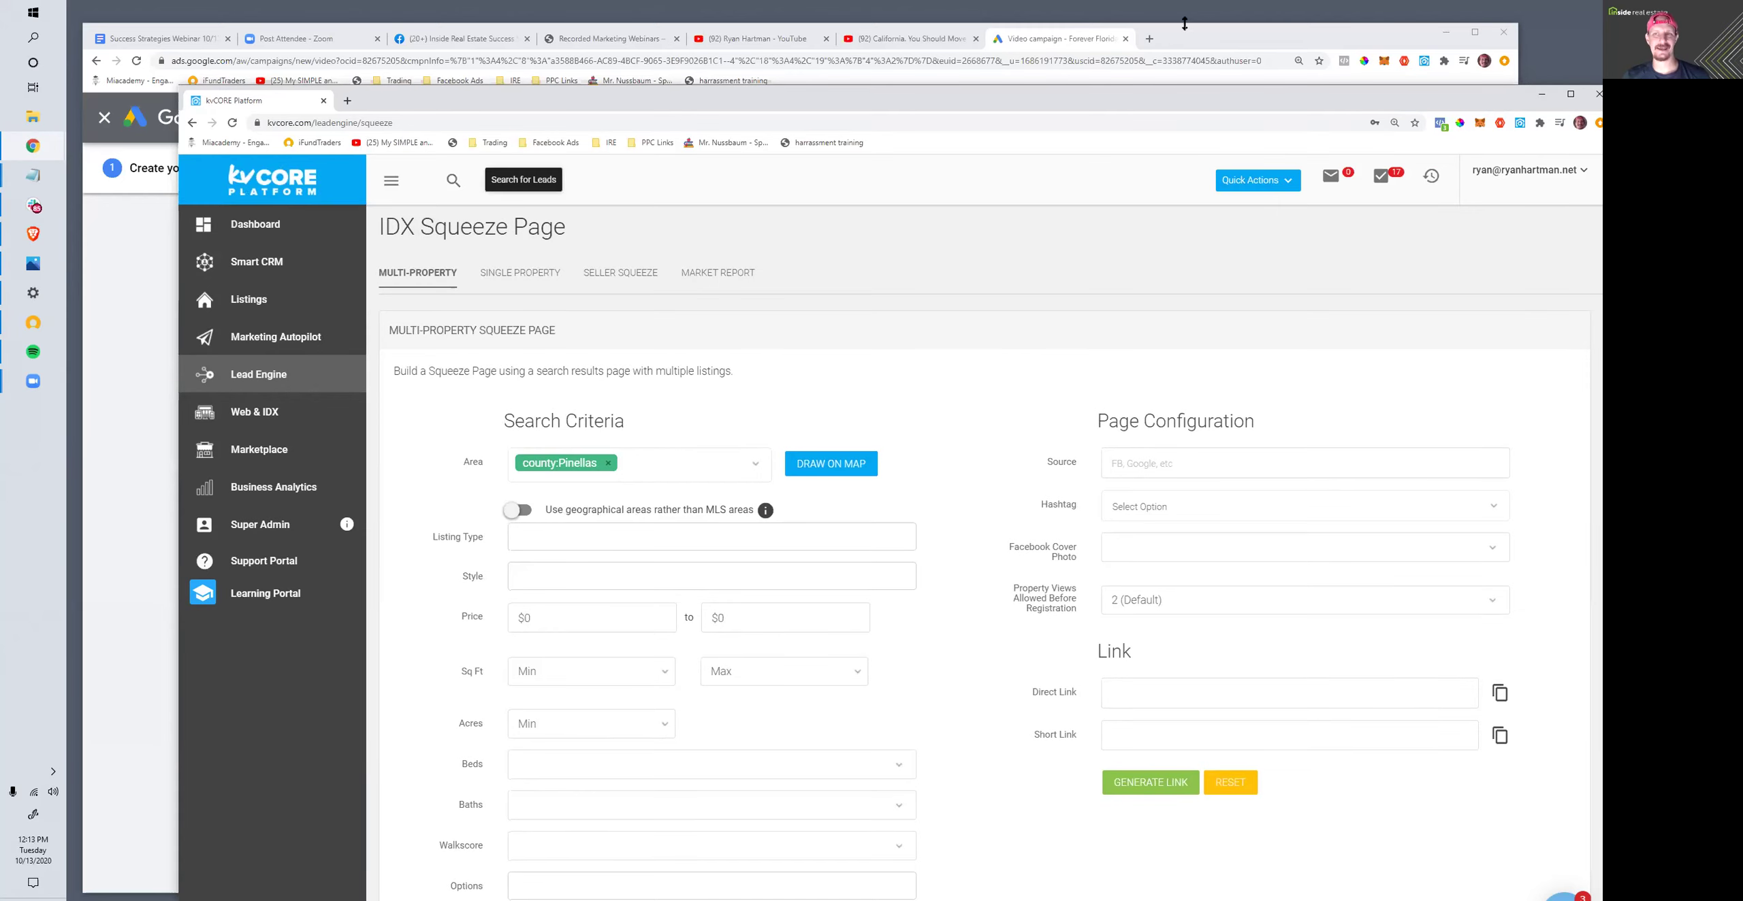
- Set the price range to $150,000–$99,999,999 and beds to 2+, and generate the squeeze page link
drag(1086, 100, 981, 35)
click(440, 552)
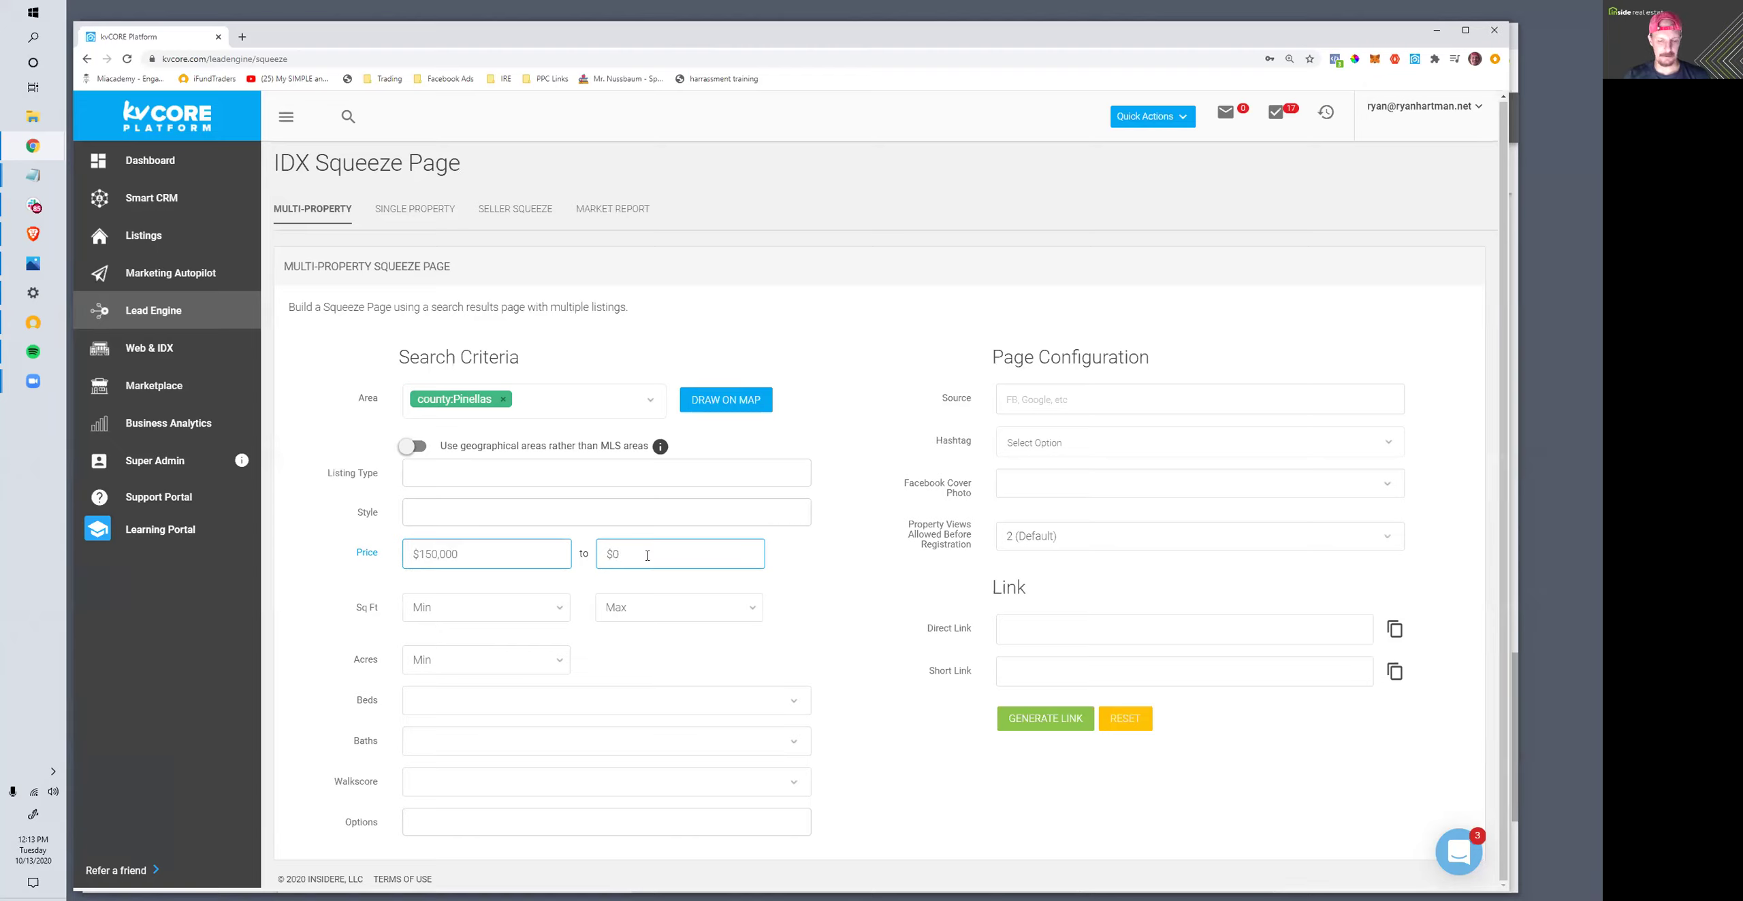
text(99999999)
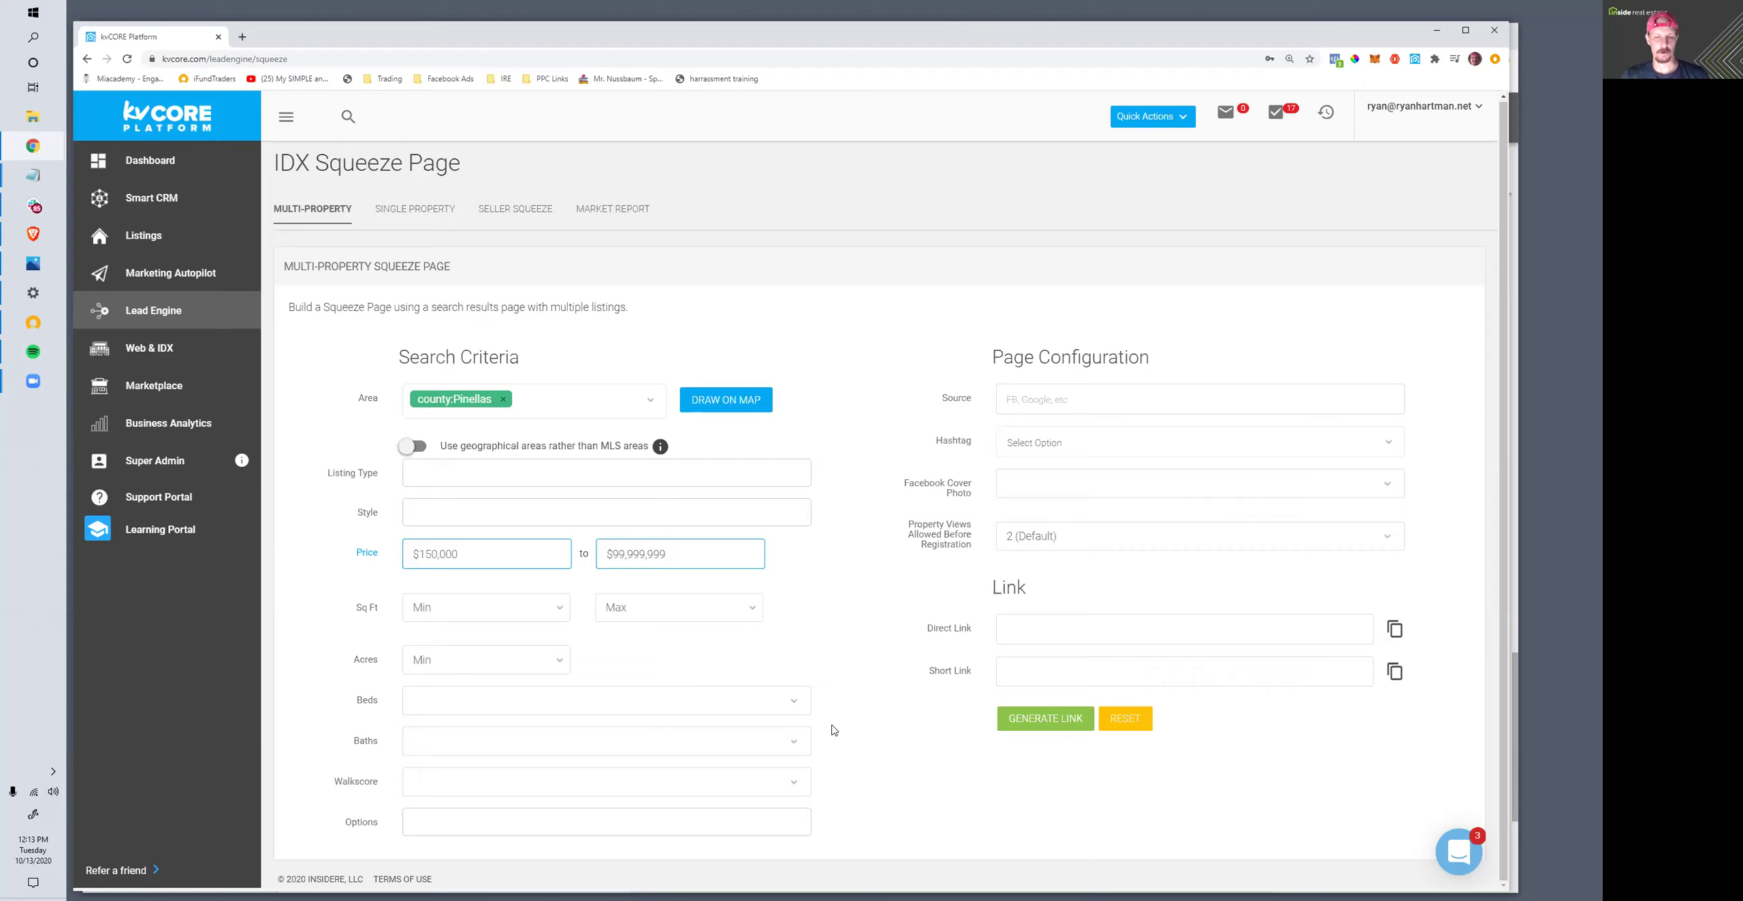
click(493, 696)
click(589, 813)
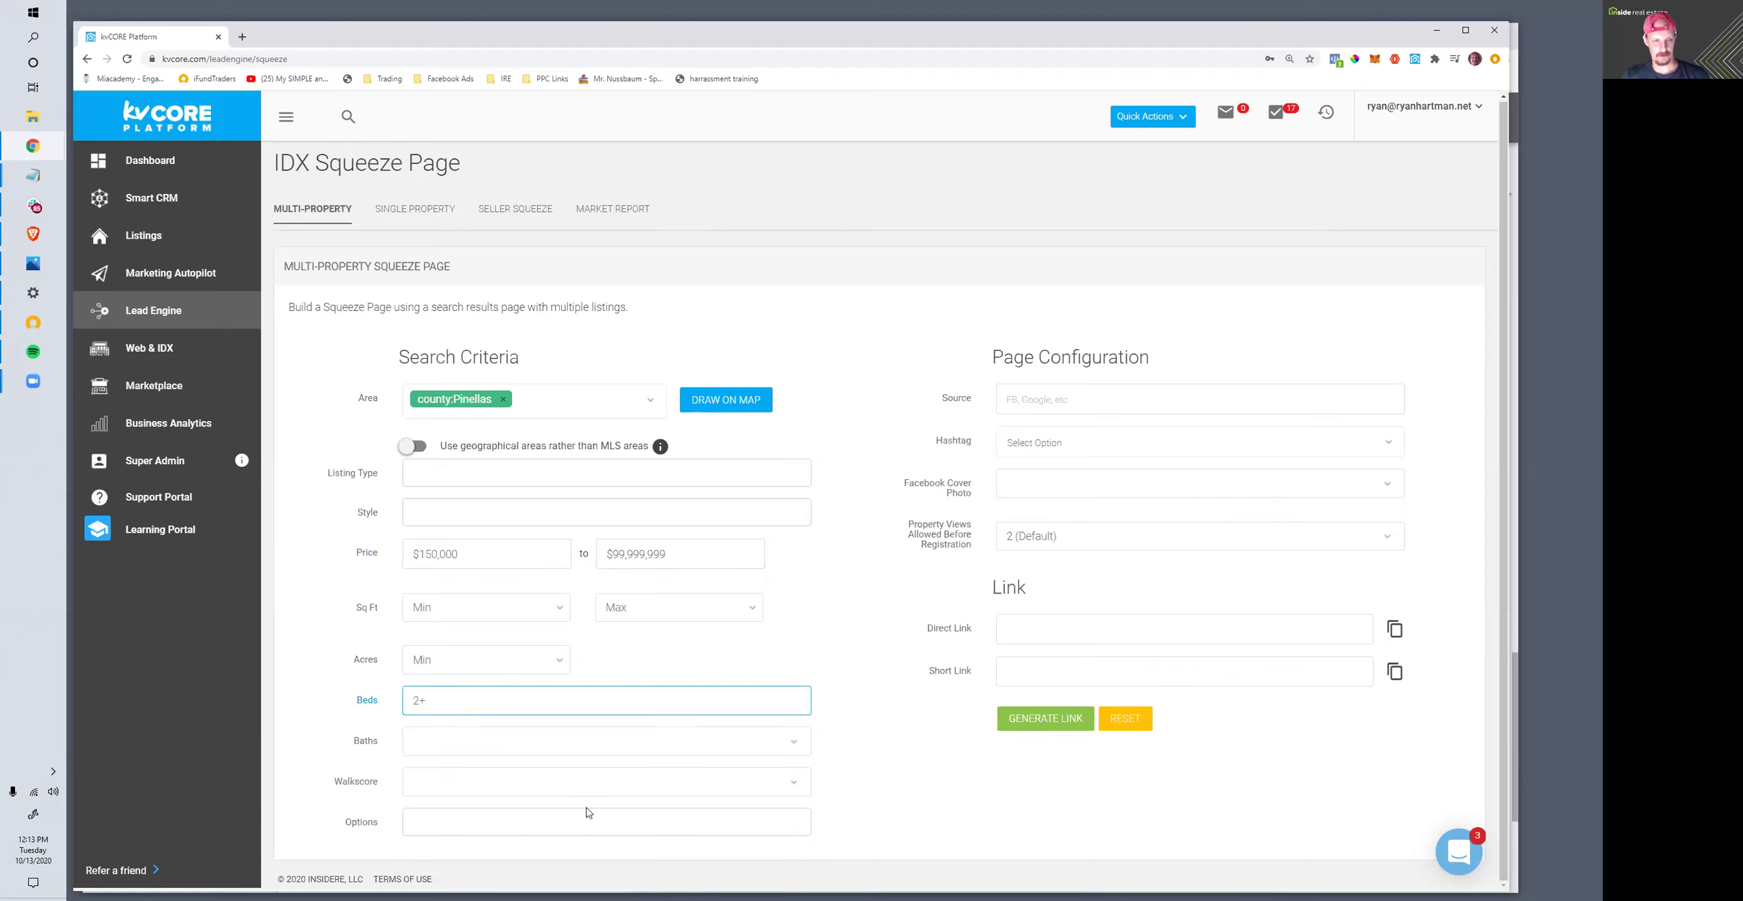
click(1034, 732)
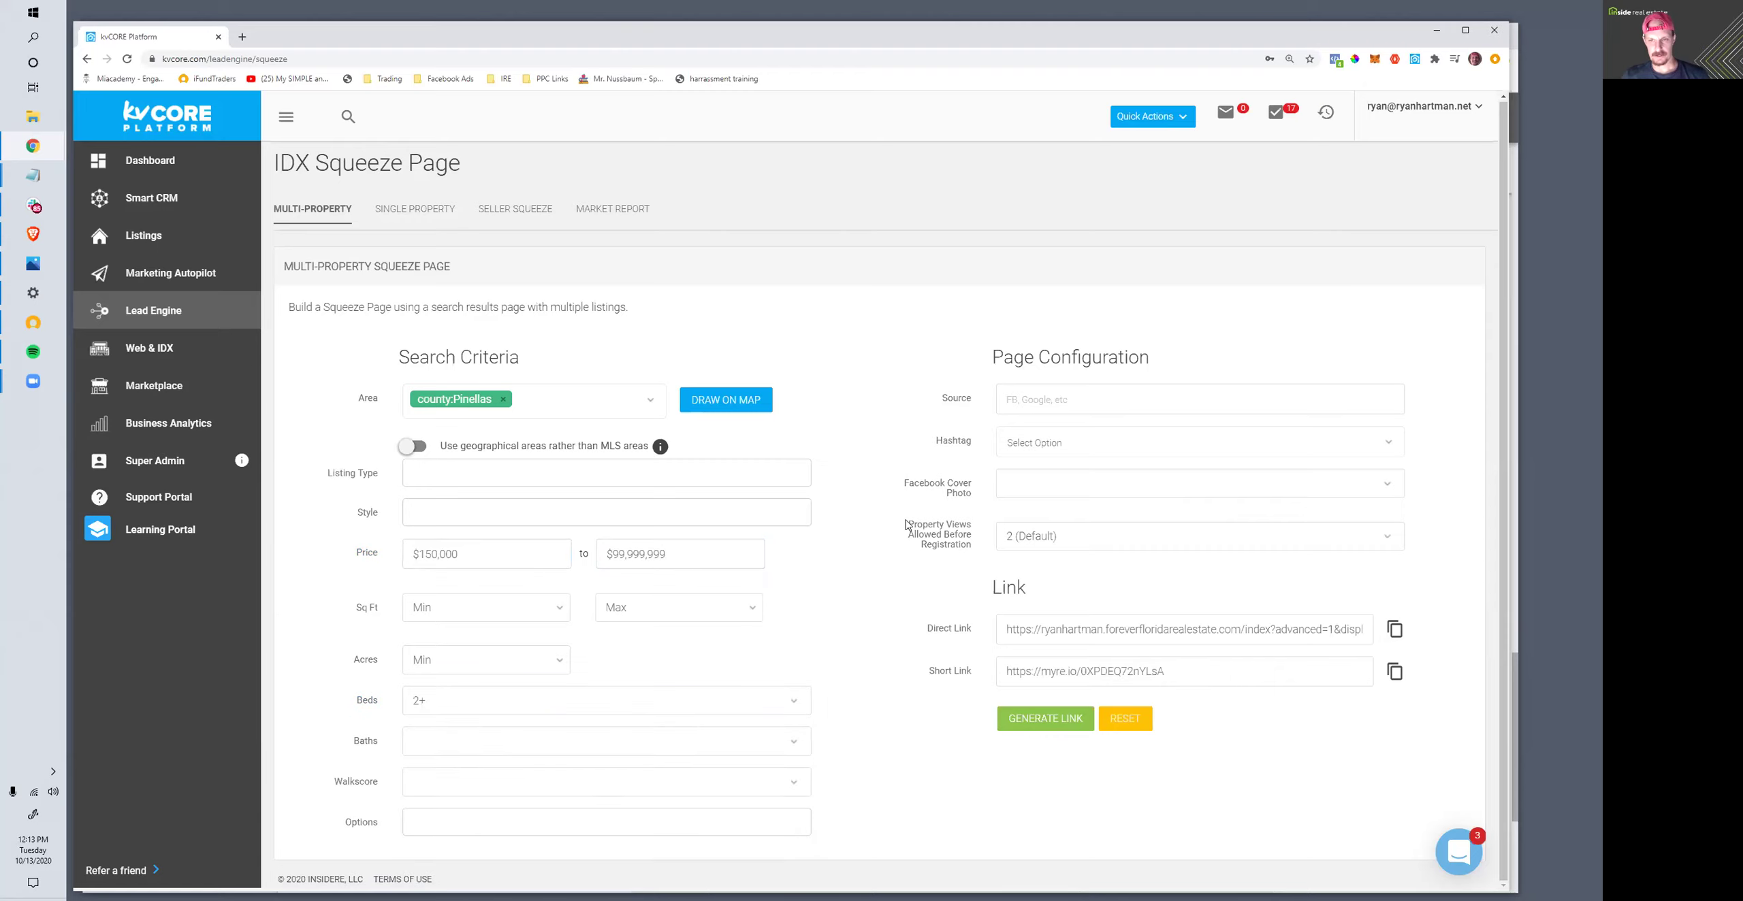
- Set the squeeze page's source to Google and add the hashtag cagoogleppc
click(1049, 401)
text(Google)
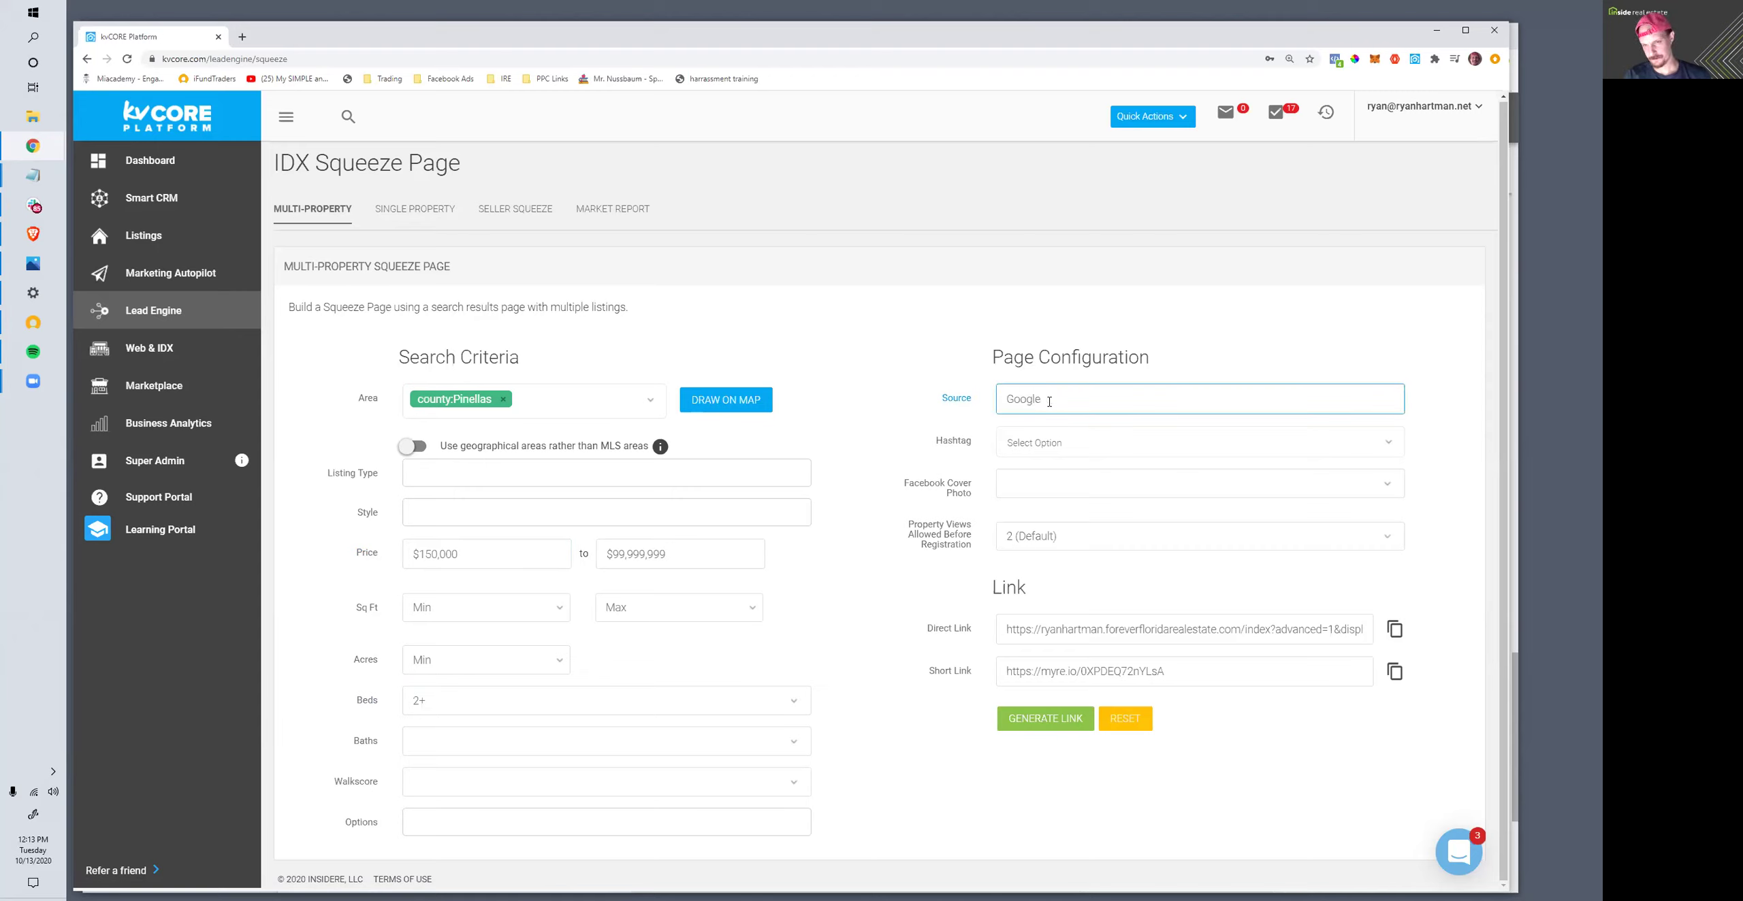
key(Tab)
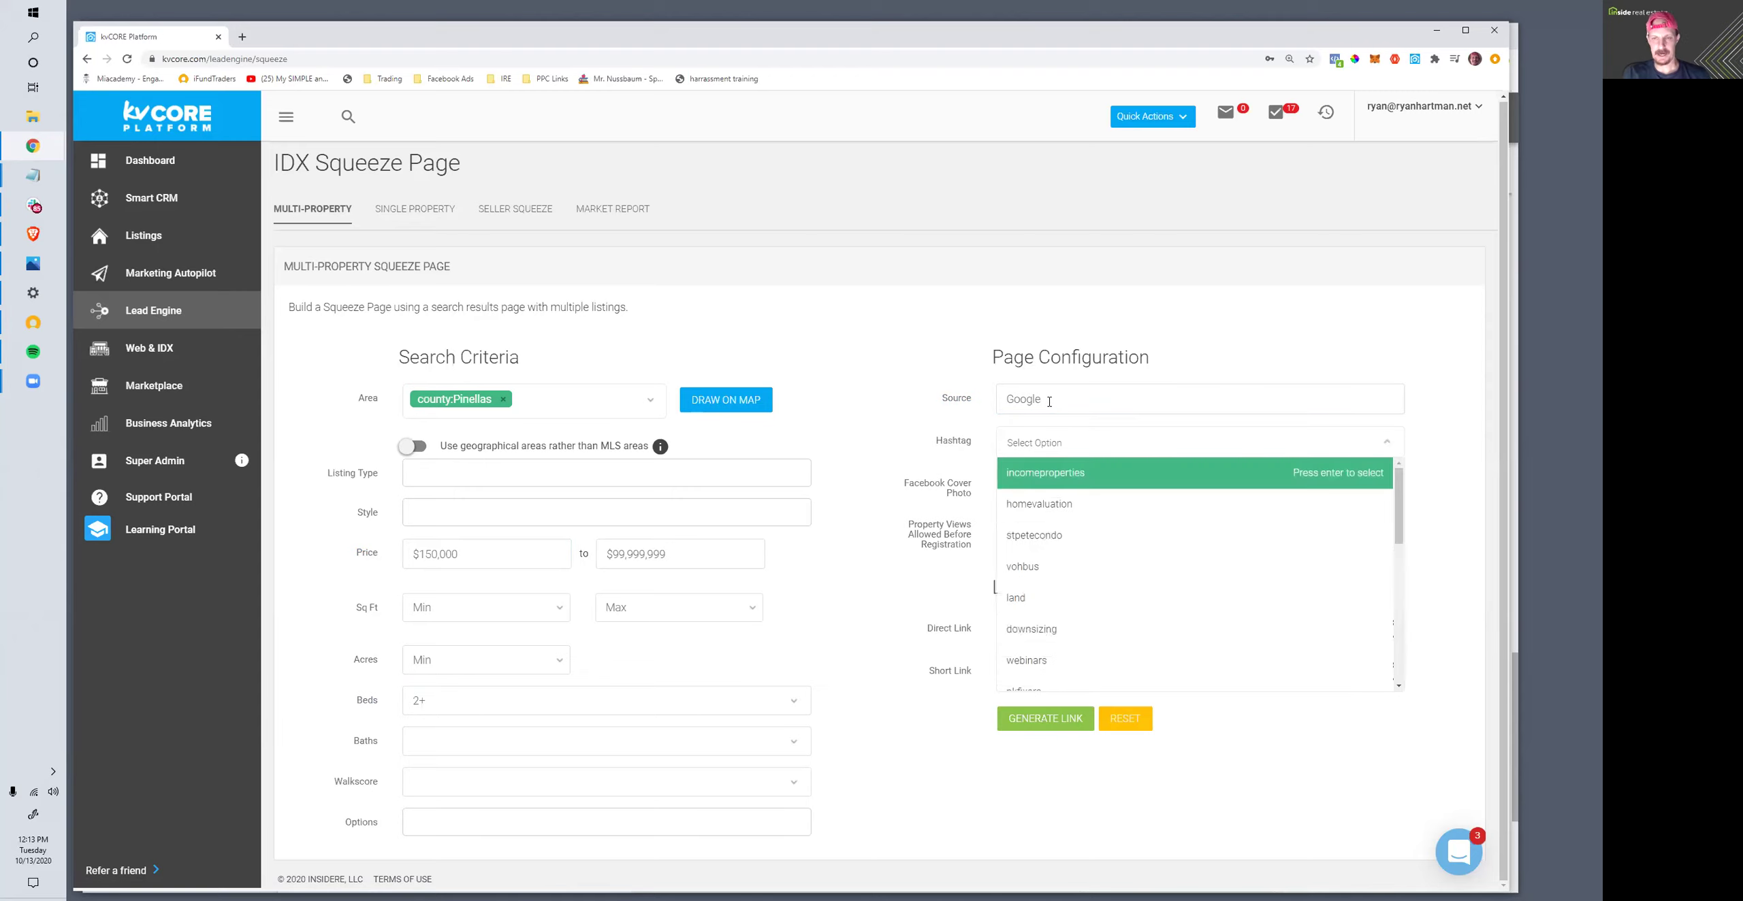
text(googl)
key(BackSpace)
key(BackSpace)
key(BackSpace)
text(casgoogleppc)
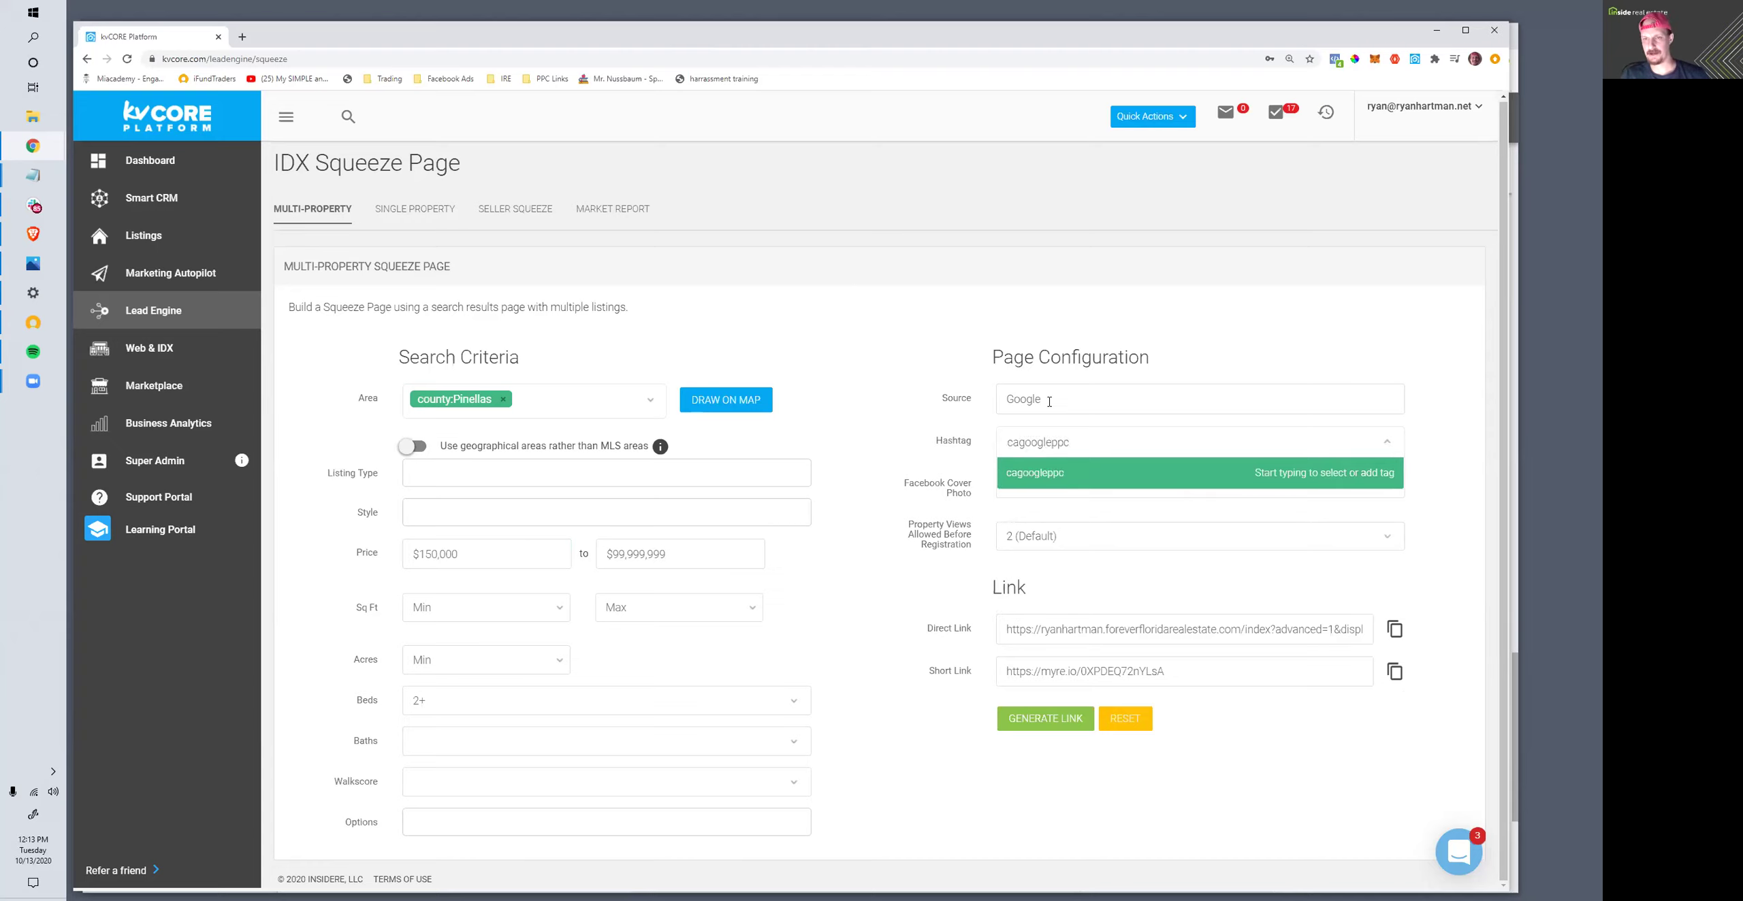
key(Return)
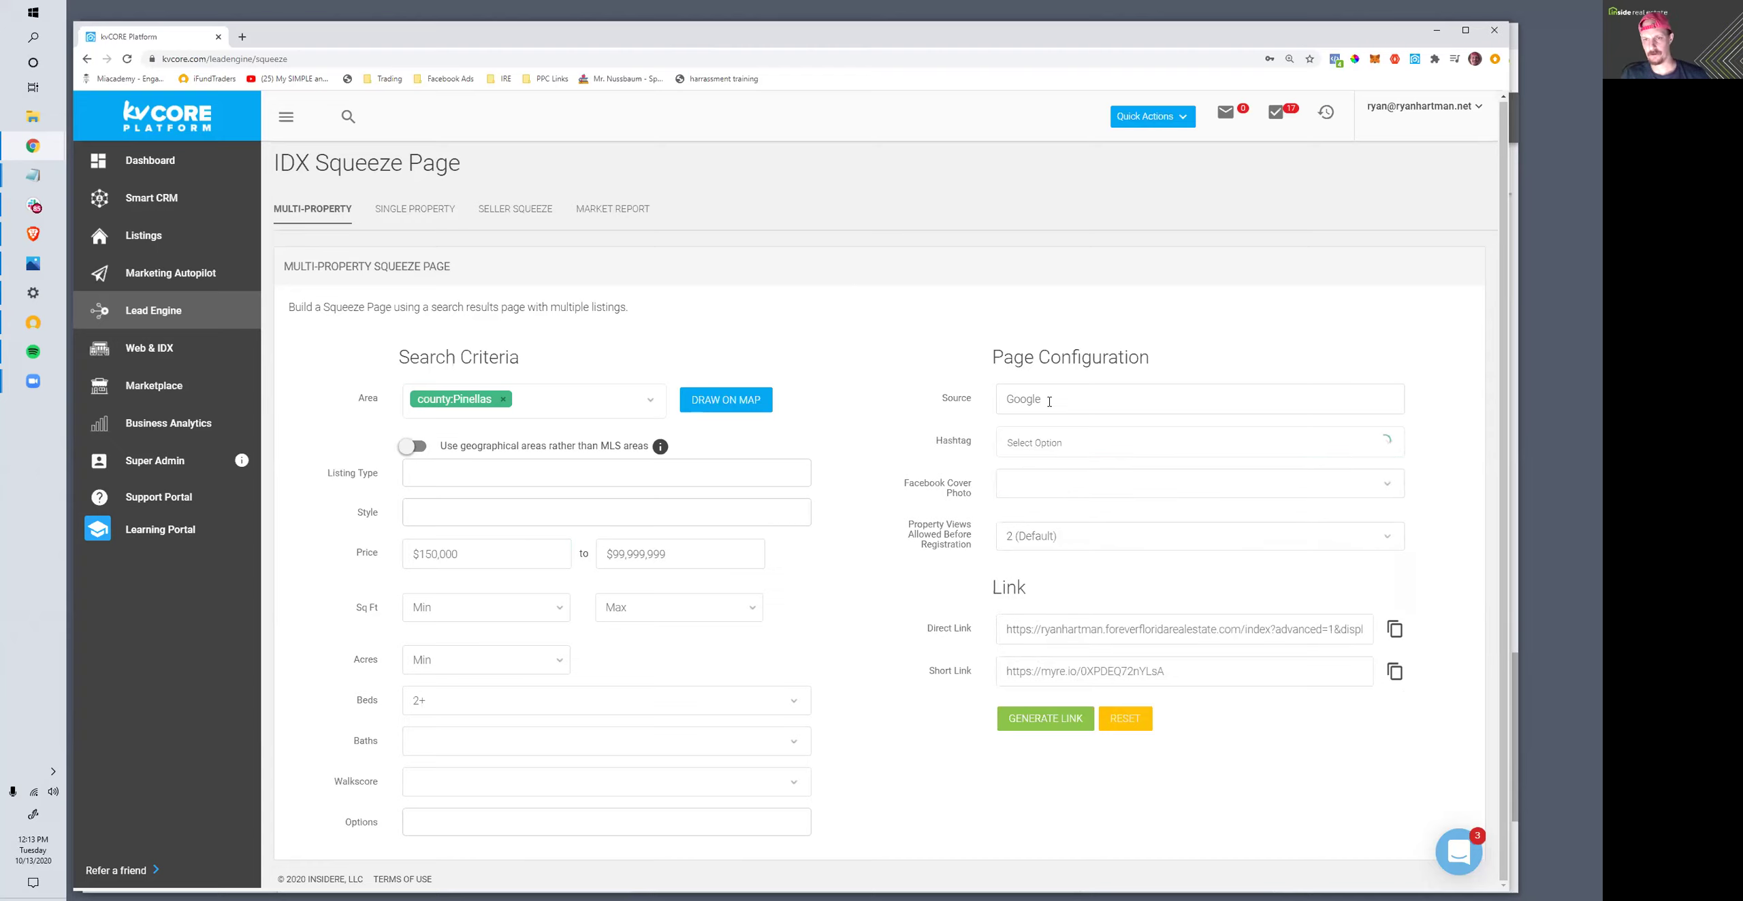
- Keep property views before registration at 2 (Default), regenerate the link, and copy the direct link to the clipboard
click(1035, 539)
click(1042, 536)
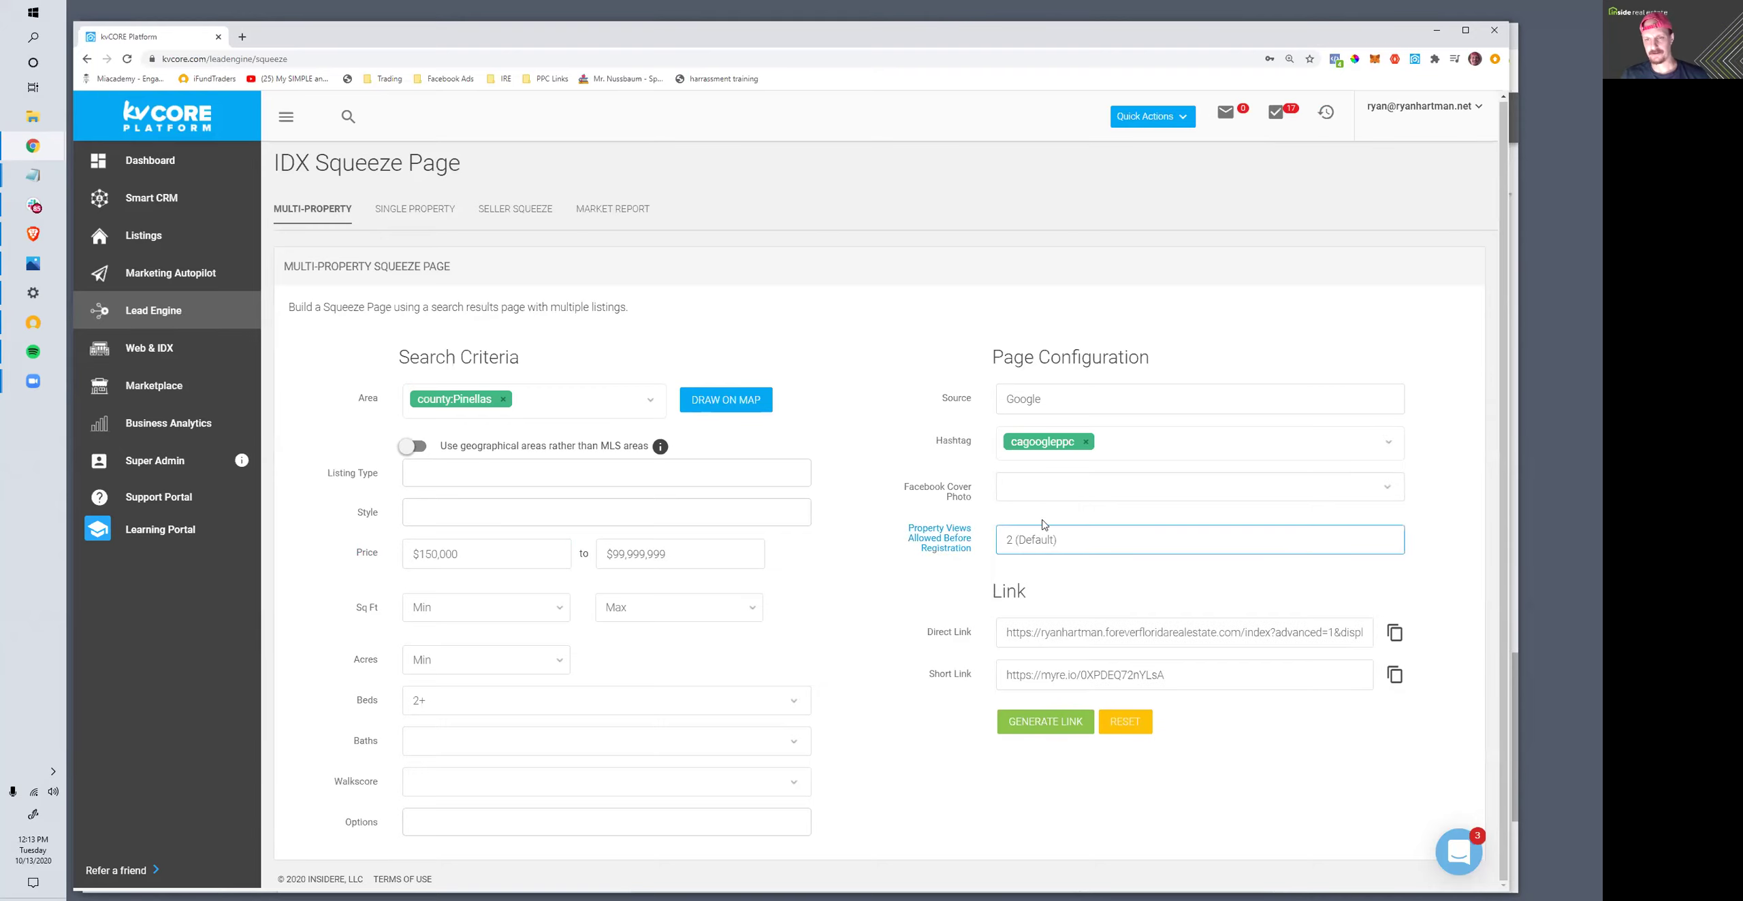
click(1043, 724)
drag(1006, 637, 1461, 671)
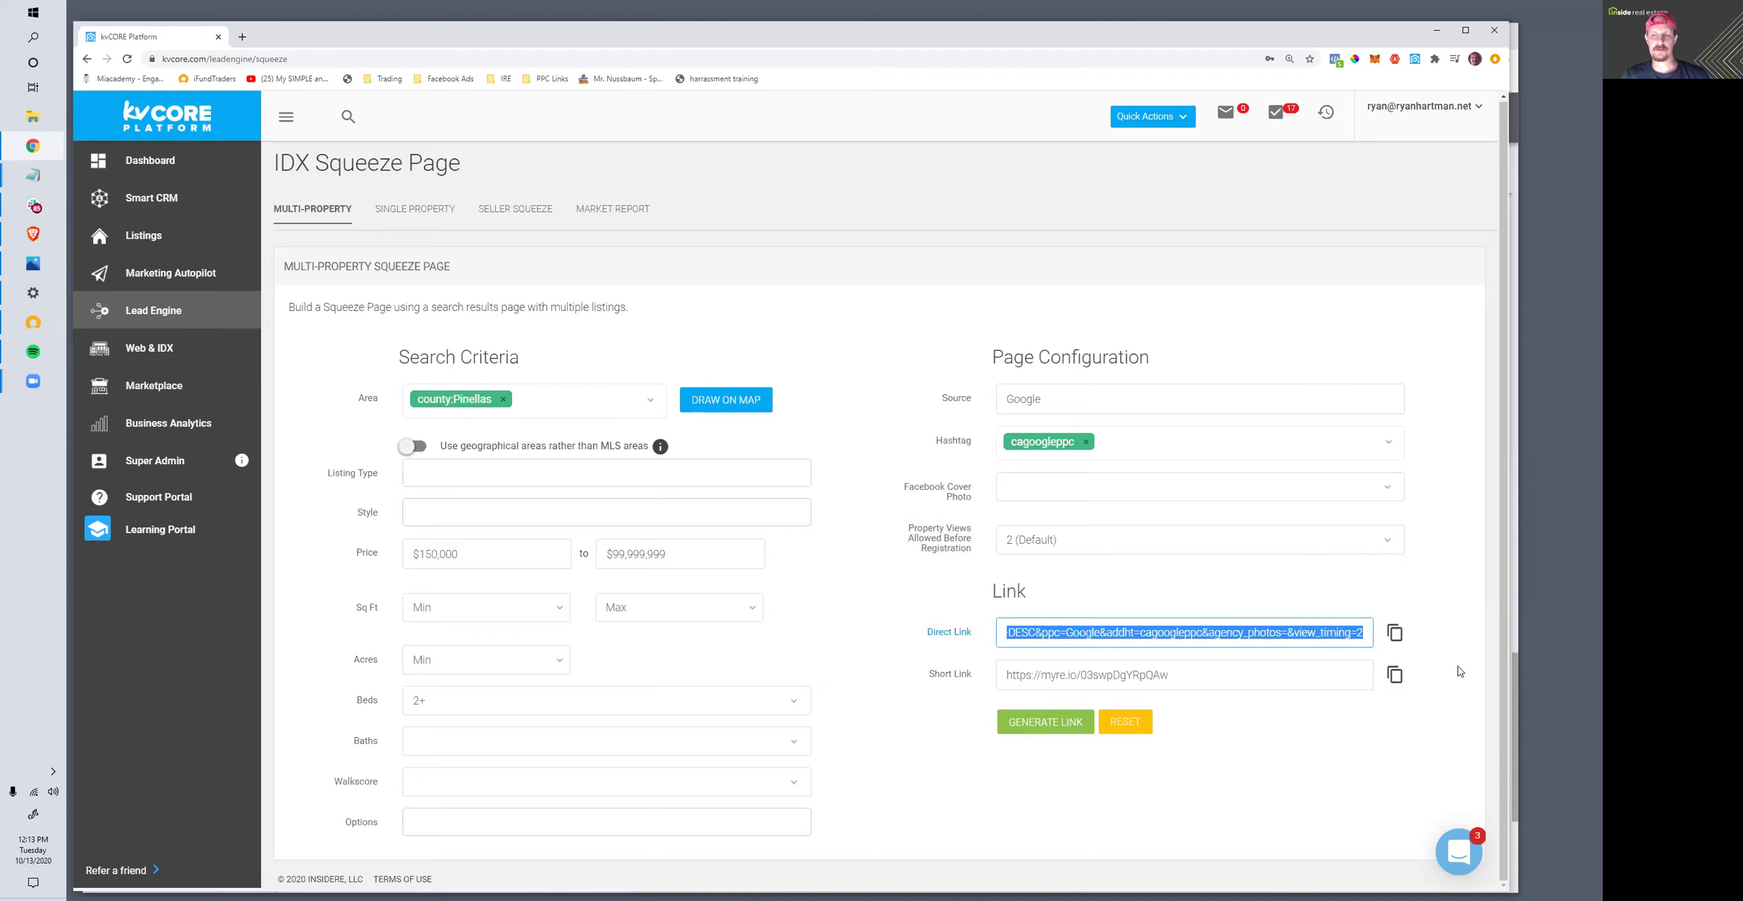
right_click(1049, 640)
click(1057, 685)
drag(1180, 681, 1424, 644)
click(1395, 633)
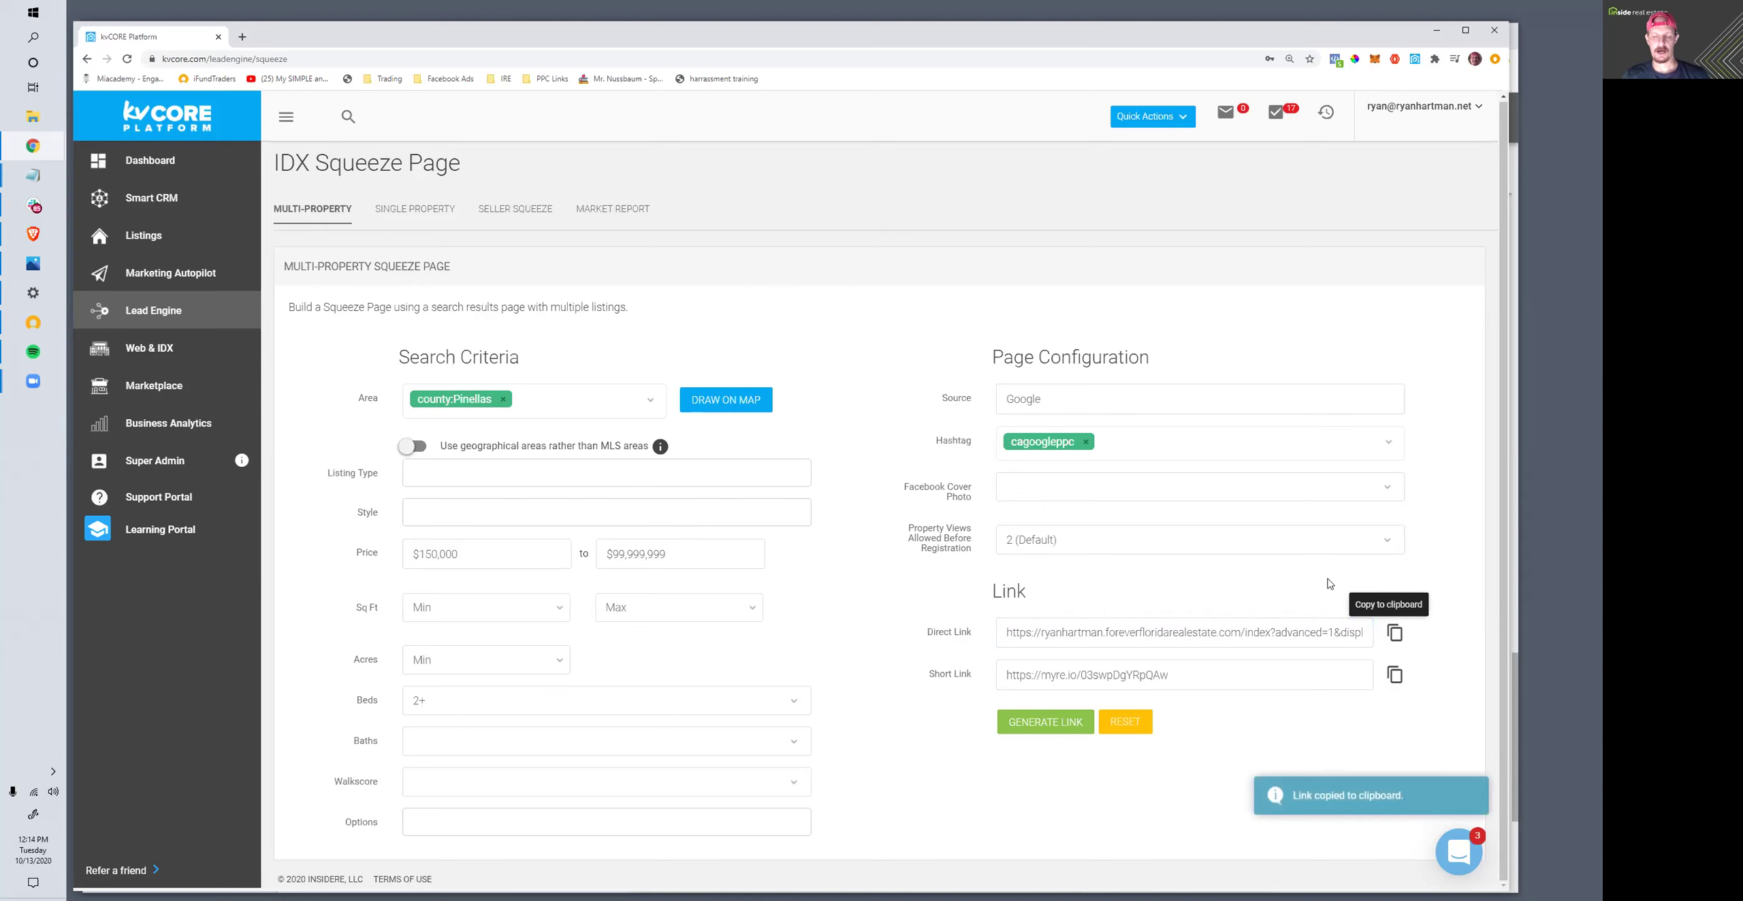
- Move the kvCORE window aside to return to Google Ads and paste the copied direct link as the video ad's final URL
drag(298, 40, 260, 526)
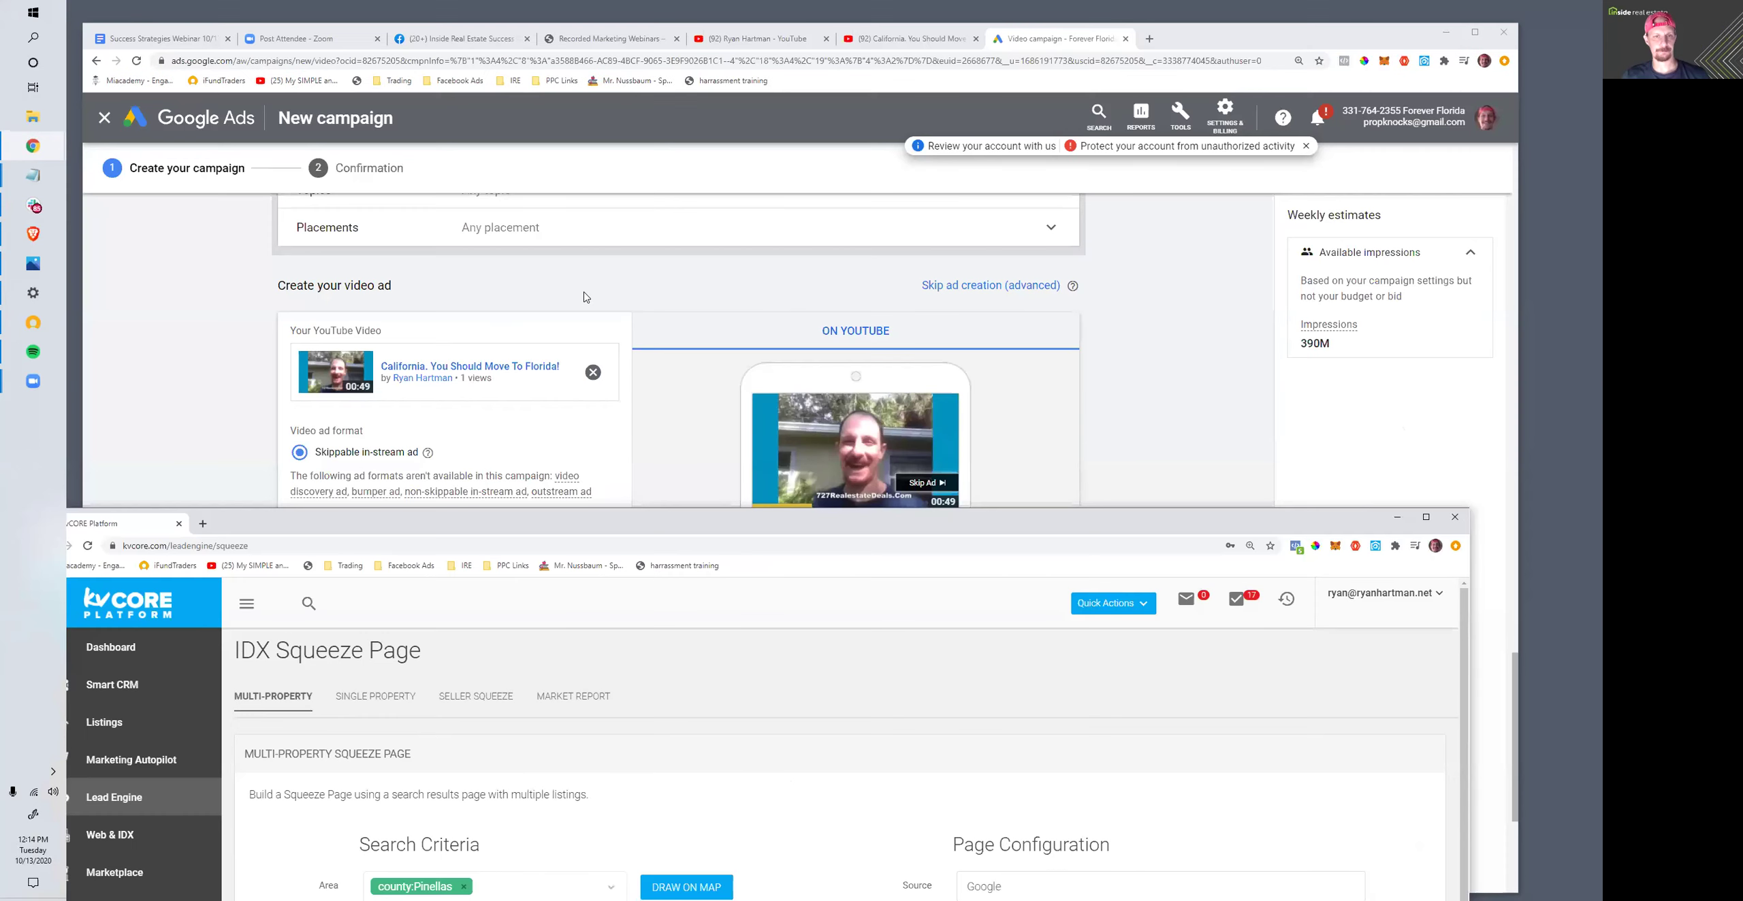
click(718, 265)
click(365, 542)
key(ctrl+v)
- Fill in the ad's display URL from the copied link, shortened to Foreverfloridarealestate.com
click(418, 609)
key(ctrl+v)
click(372, 610)
drag(352, 597, 231, 601)
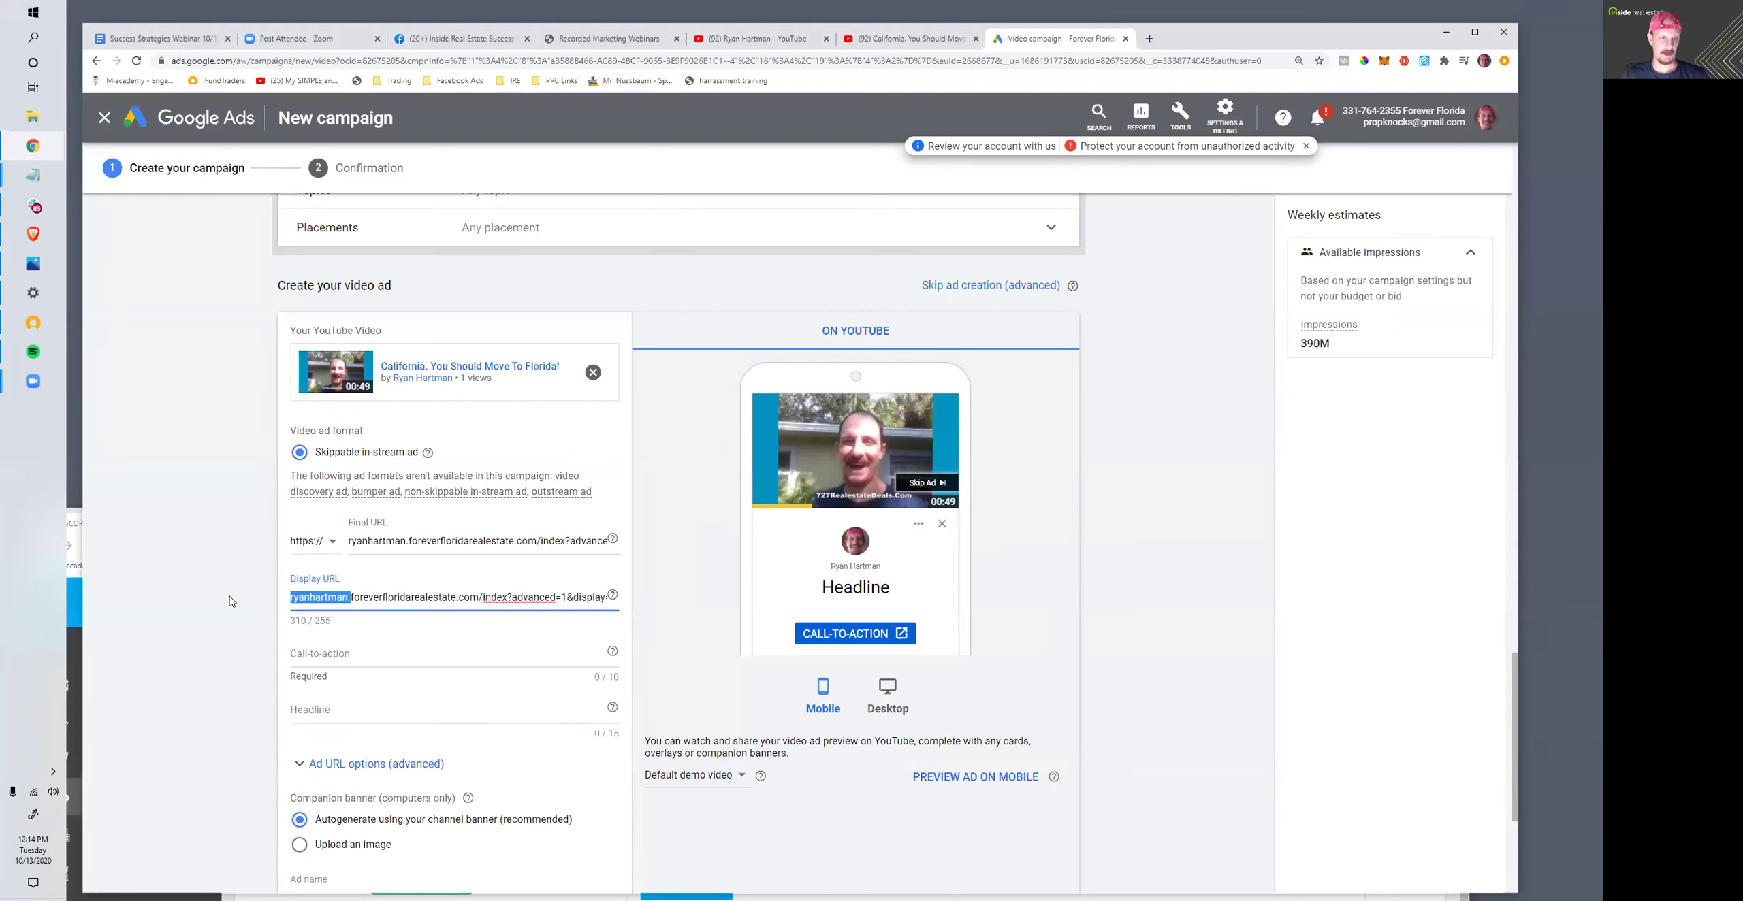
key(BackSpace)
key(BackSpace)
text(F)
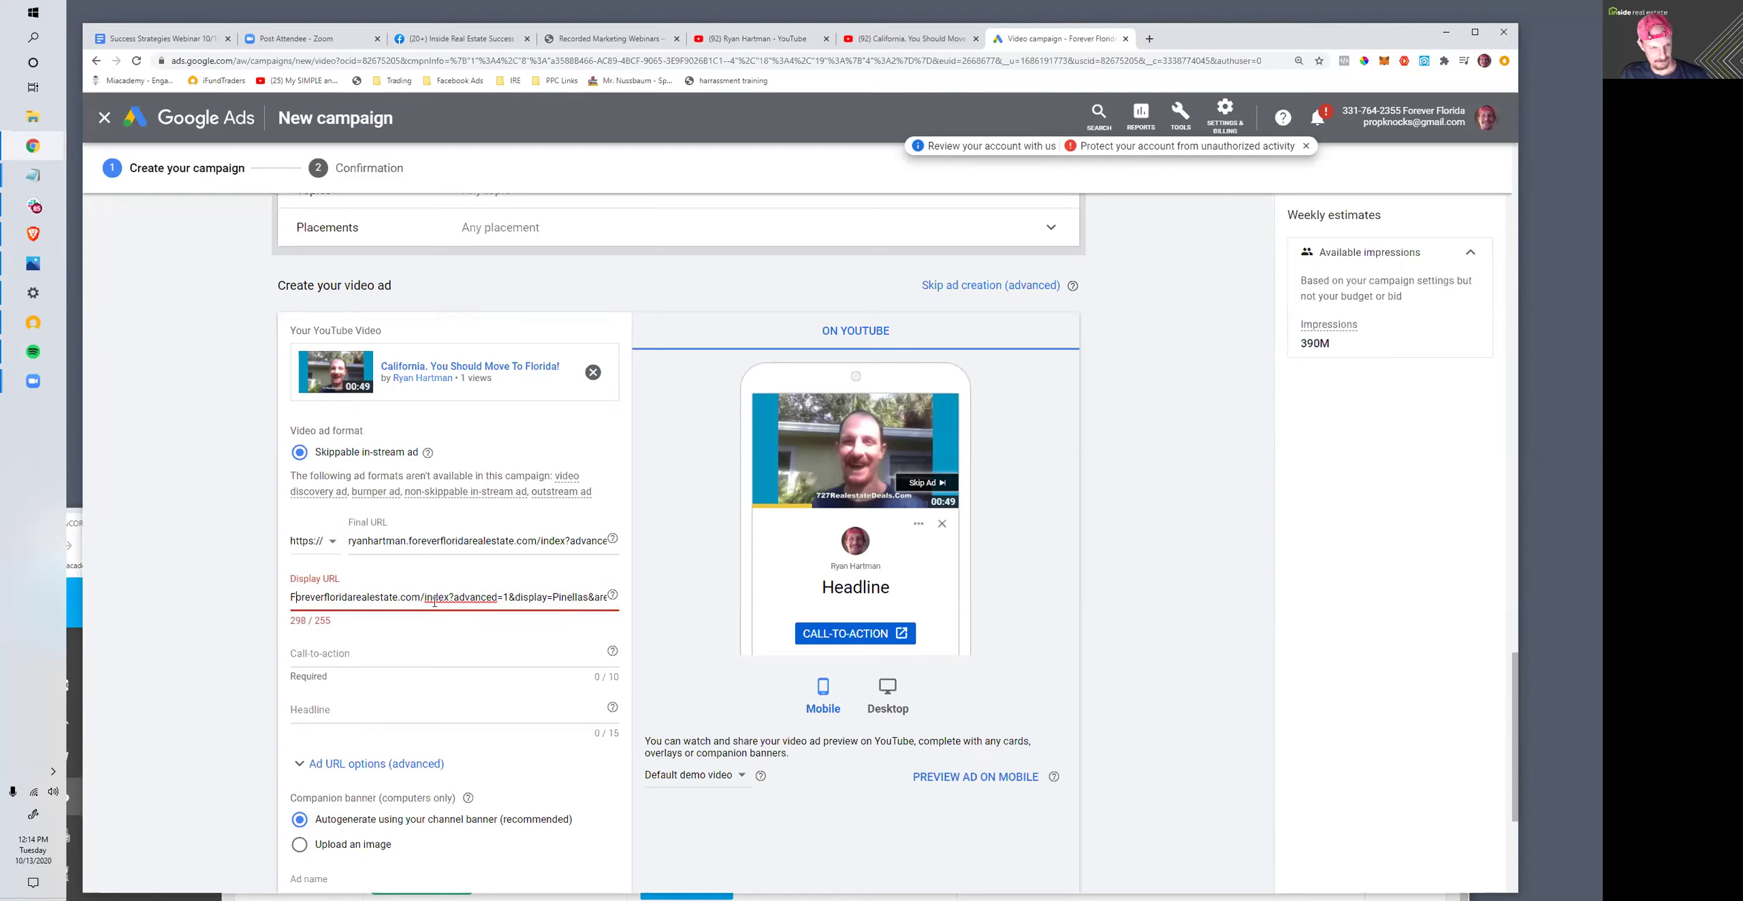
key(ctrl+a)
key(ctrl+v)
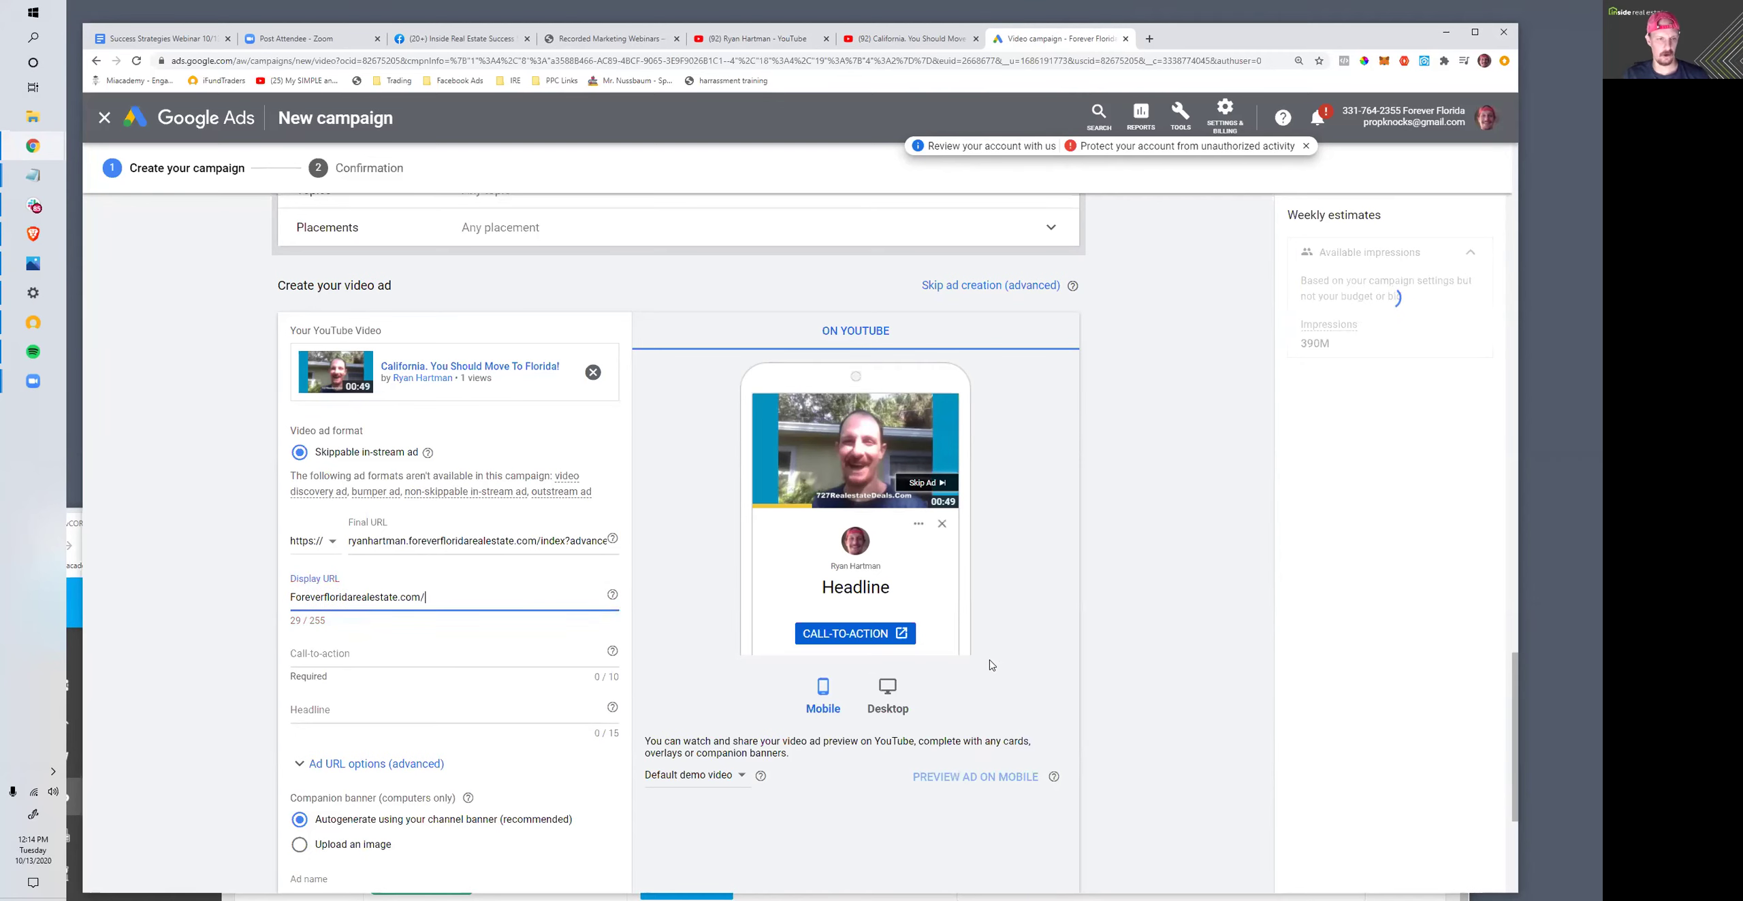
key(BackSpace)
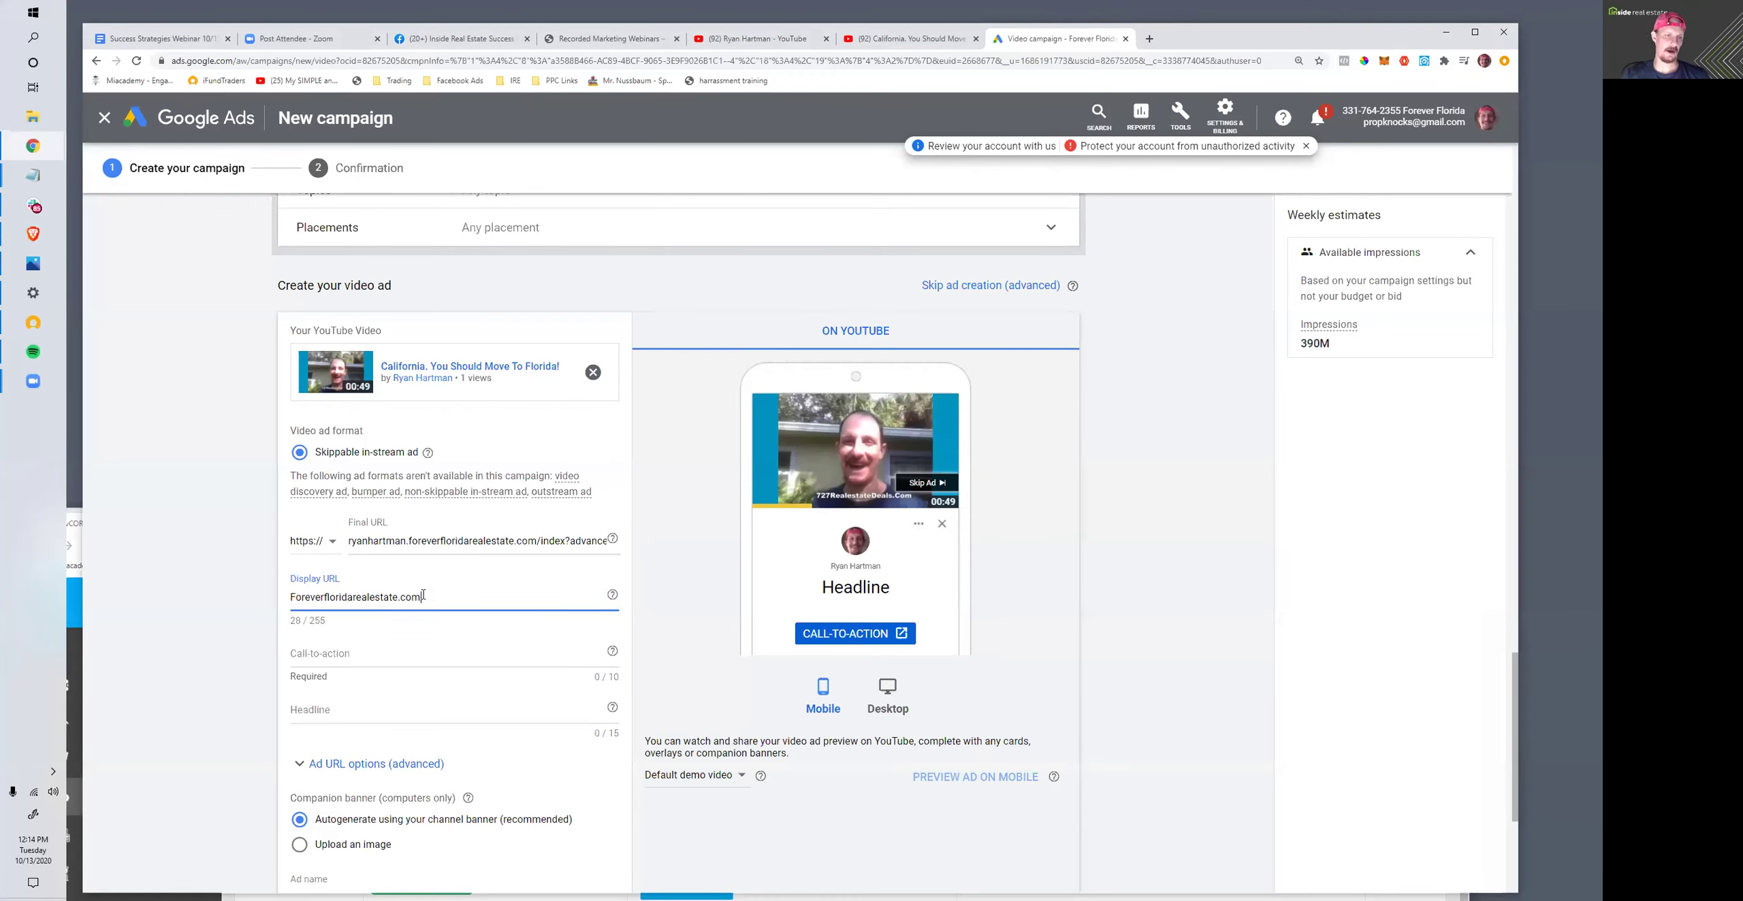
- Enter "Move To FL" as the video ad's call-to-action
click(342, 657)
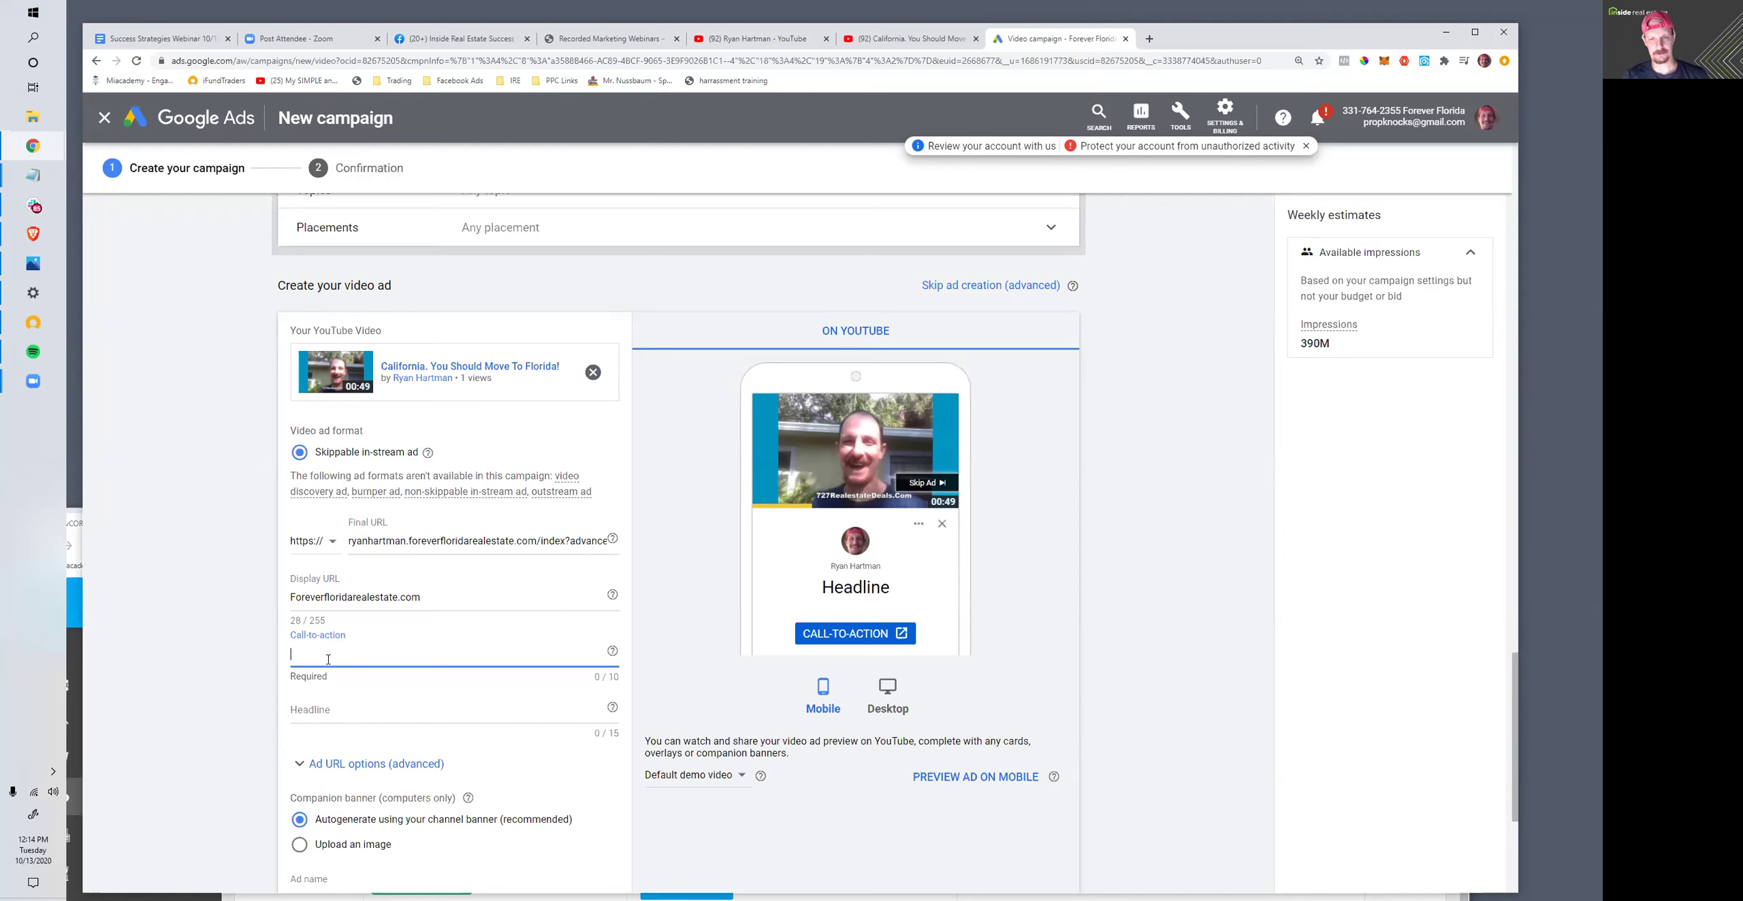
text(Move To FL?)
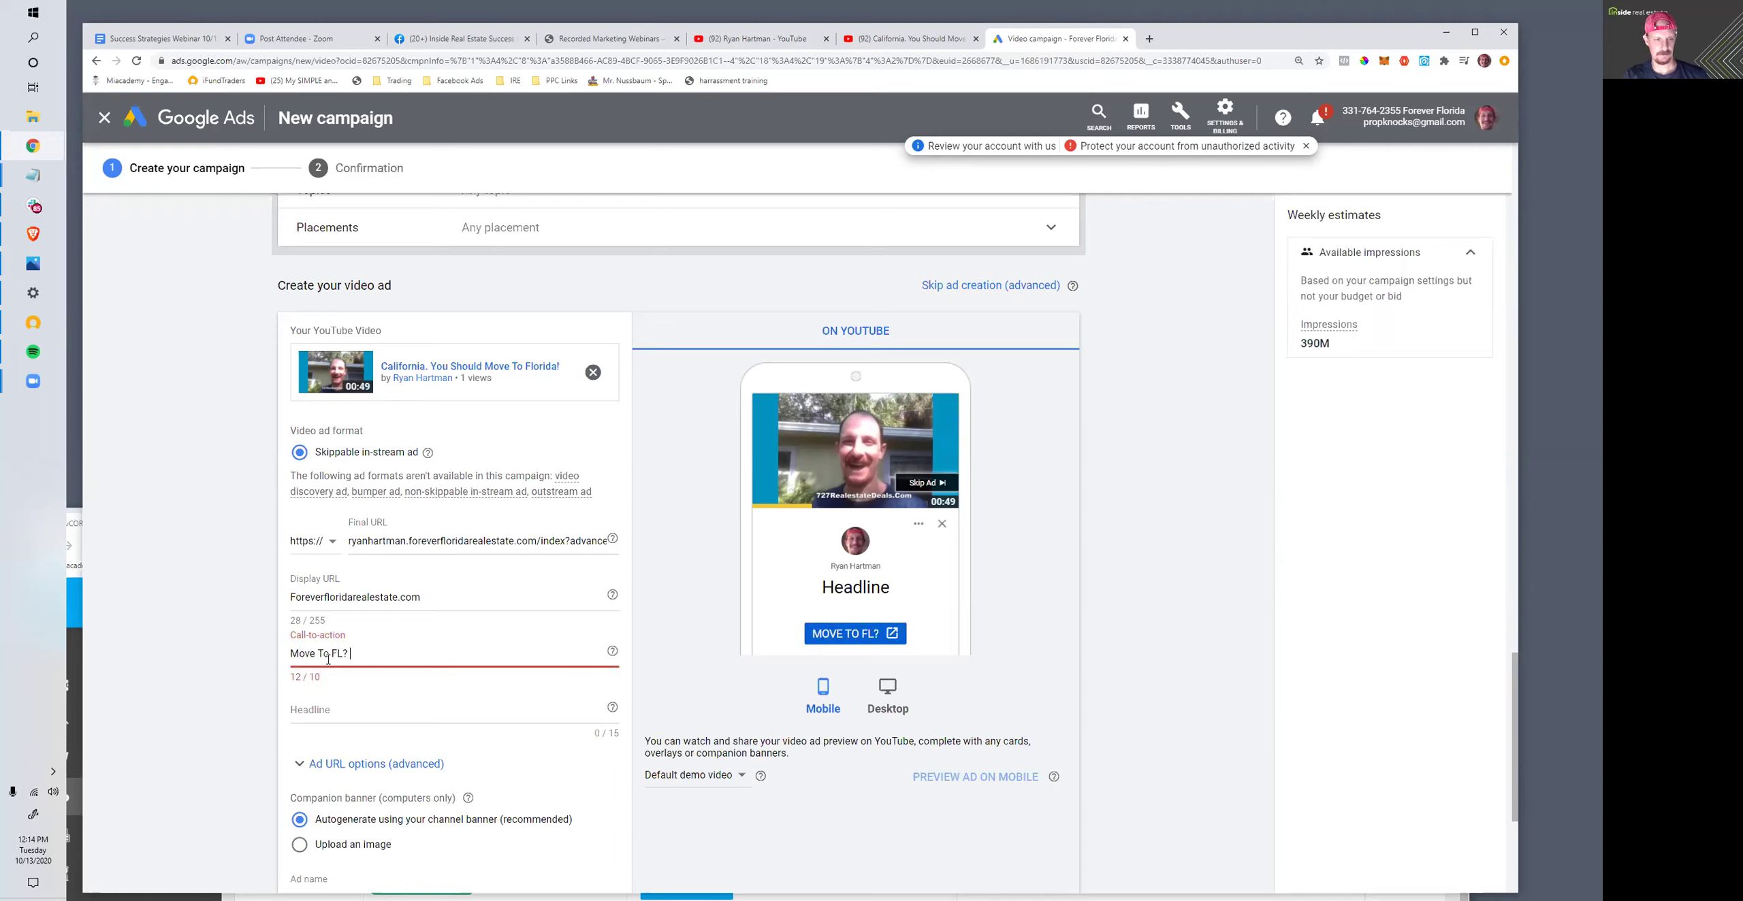
key(BackSpace)
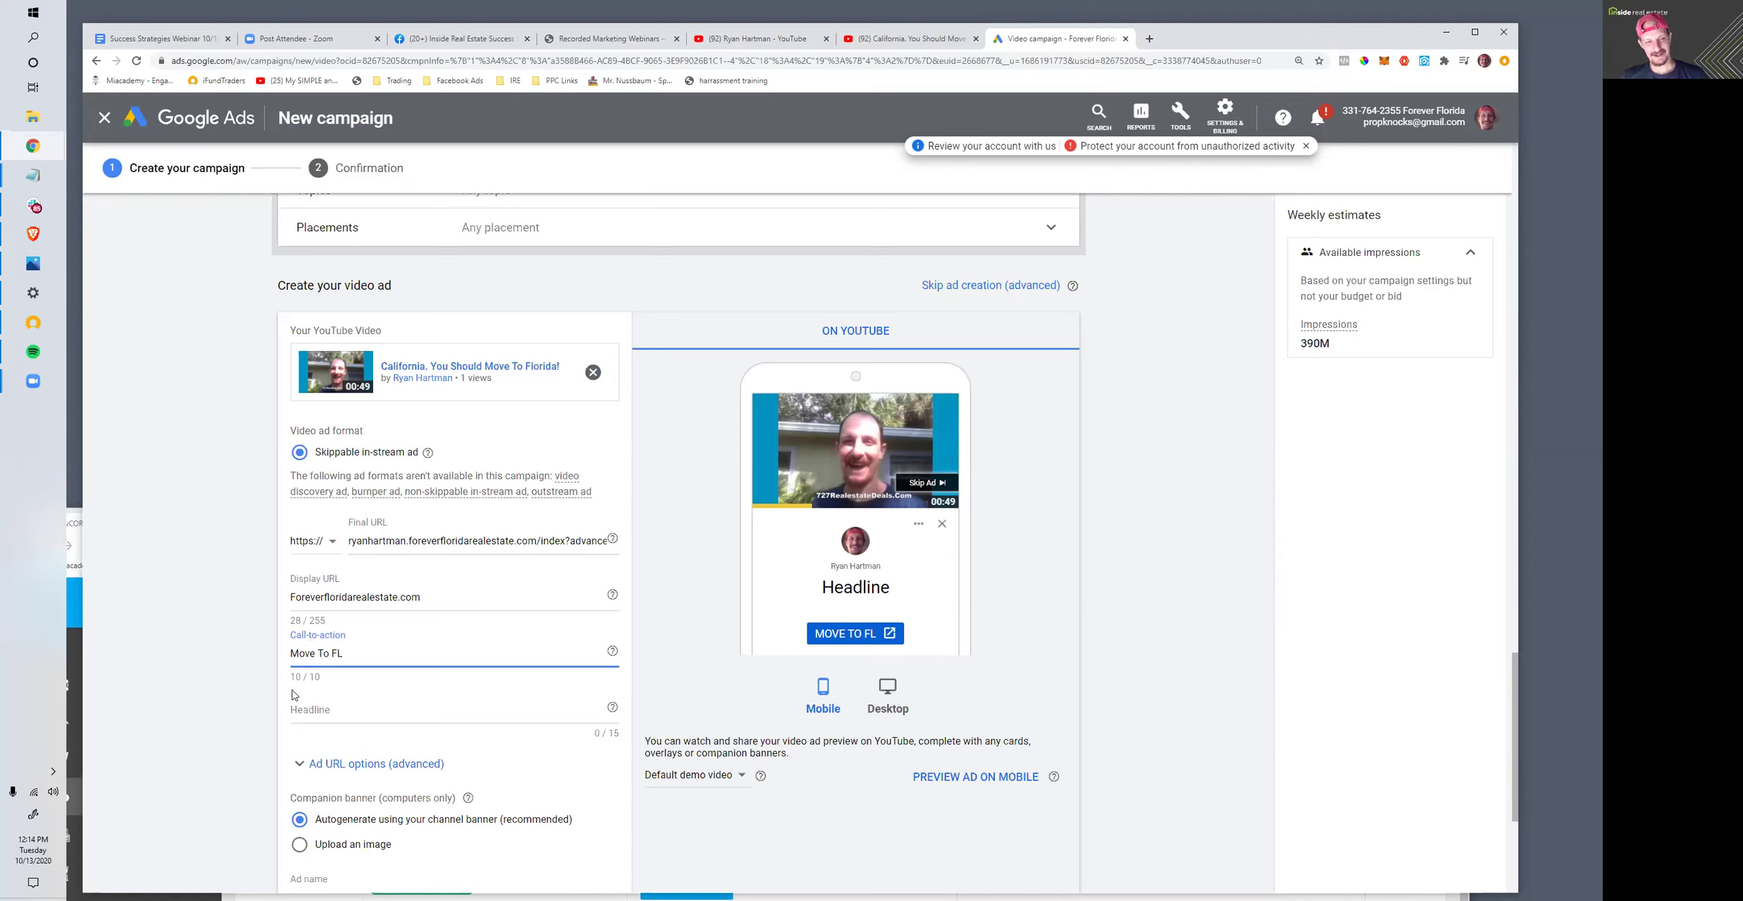
- Enter "Search FL Homes" as the video ad's headline
click(313, 715)
text(Se)
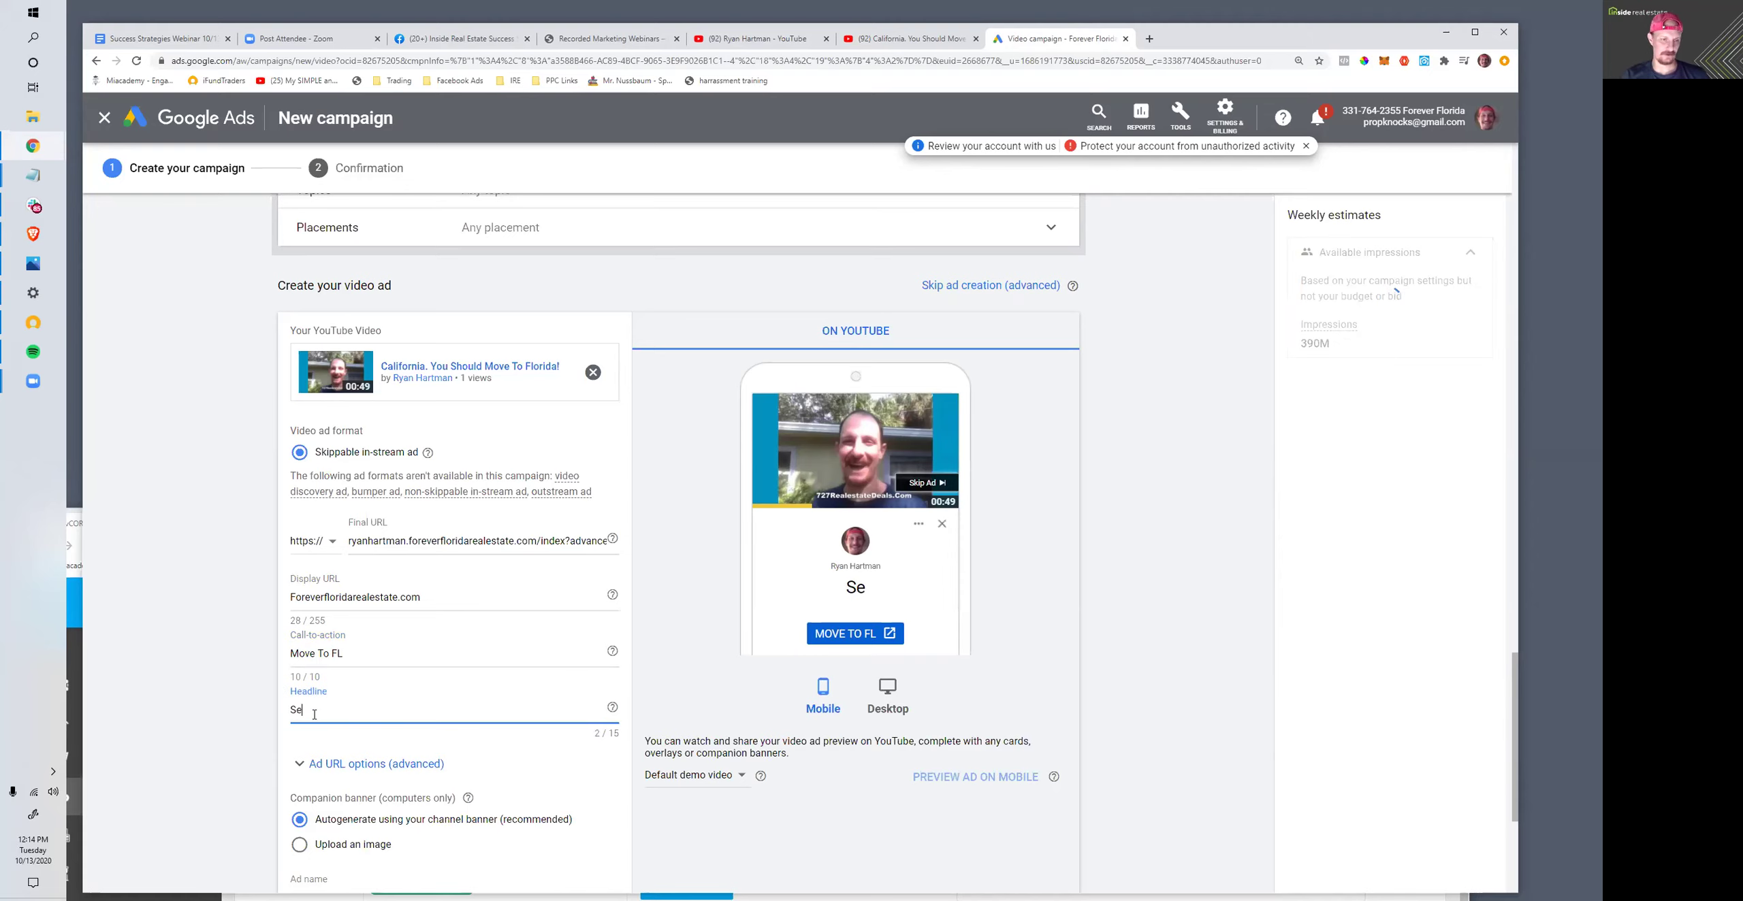
text(arch FL Real Estate)
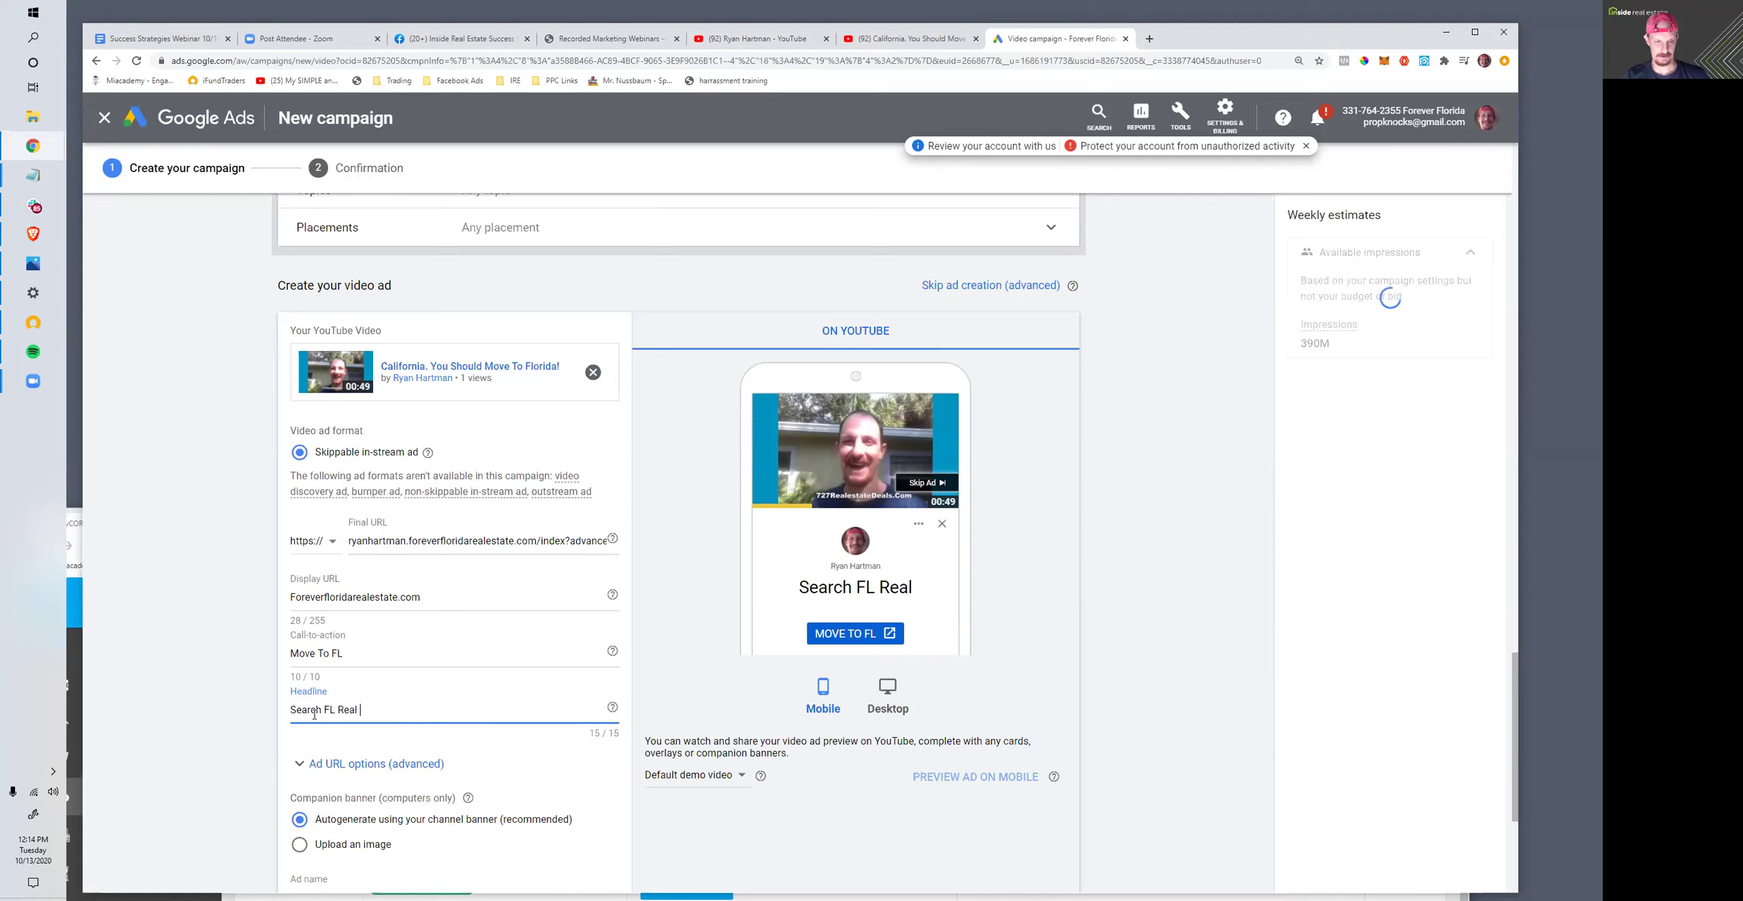
key(BackSpace)
key(BackSpace)
key(BackSpace)
key(BackSpace)
key(BackSpace)
key(BackSpace)
key(BackSpace)
key(BackSpace)
key(BackSpace)
key(BackSpace)
key(BackSpace)
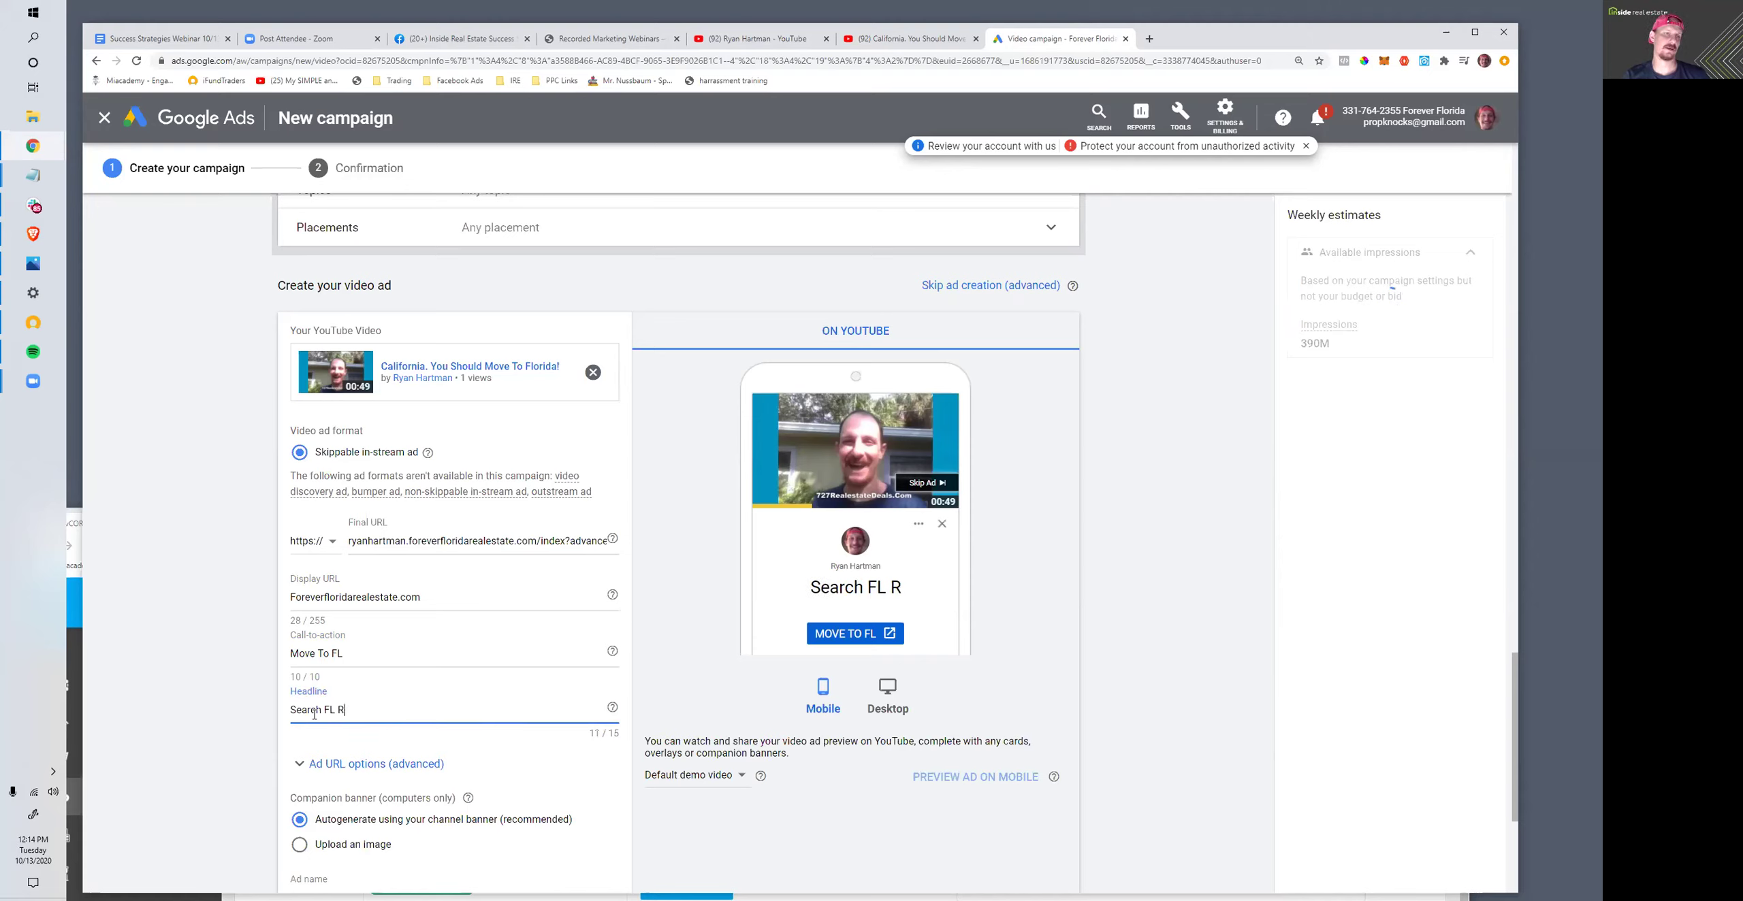
text(Homes)
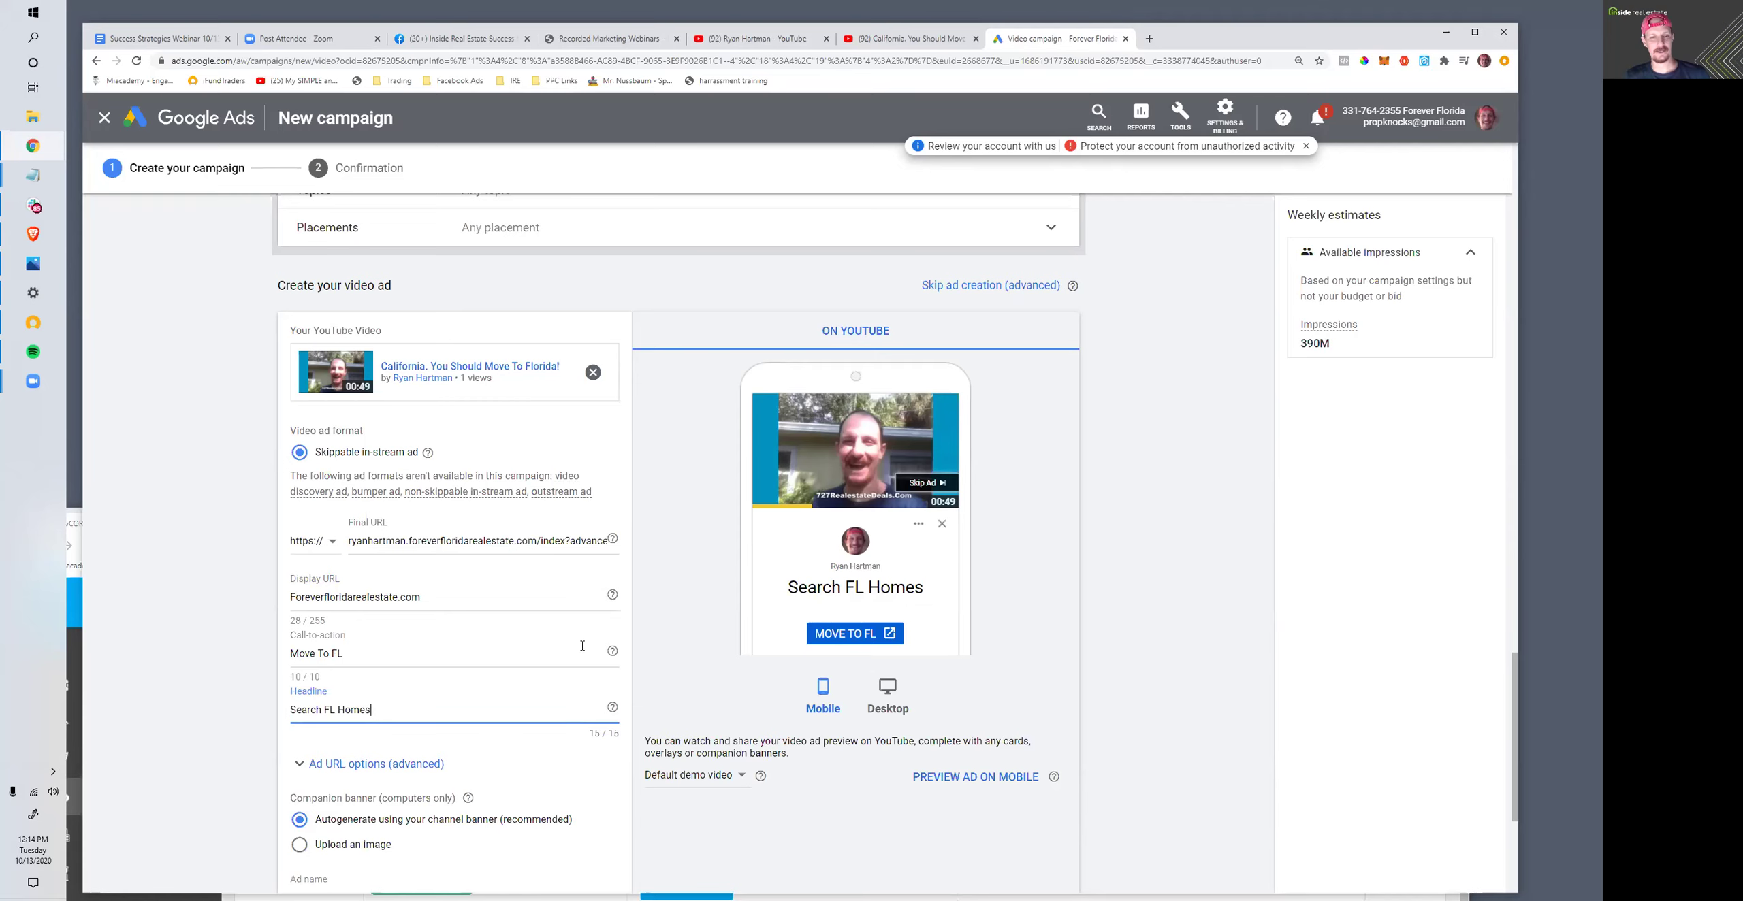
- Review the finished video ad settings, create the campaign, and continue to its ad groups page
scroll(622, 527, down, 3)
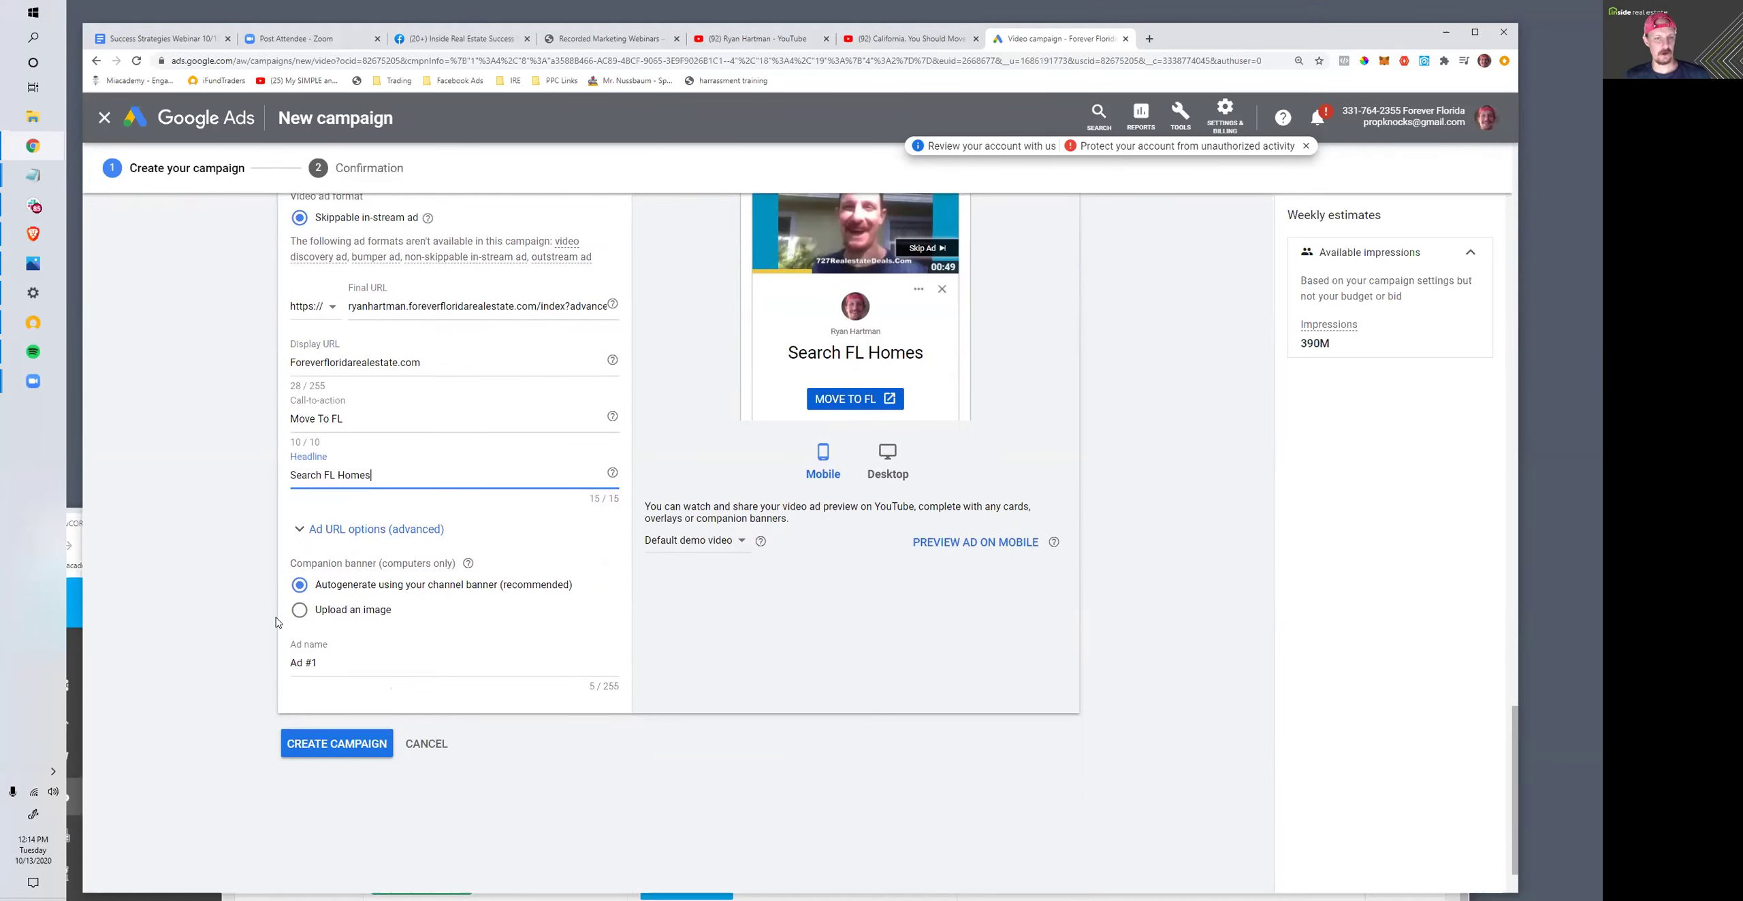
scroll(431, 557, up, 5)
scroll(485, 548, down, 3)
scroll(485, 549, down, 2)
click(342, 747)
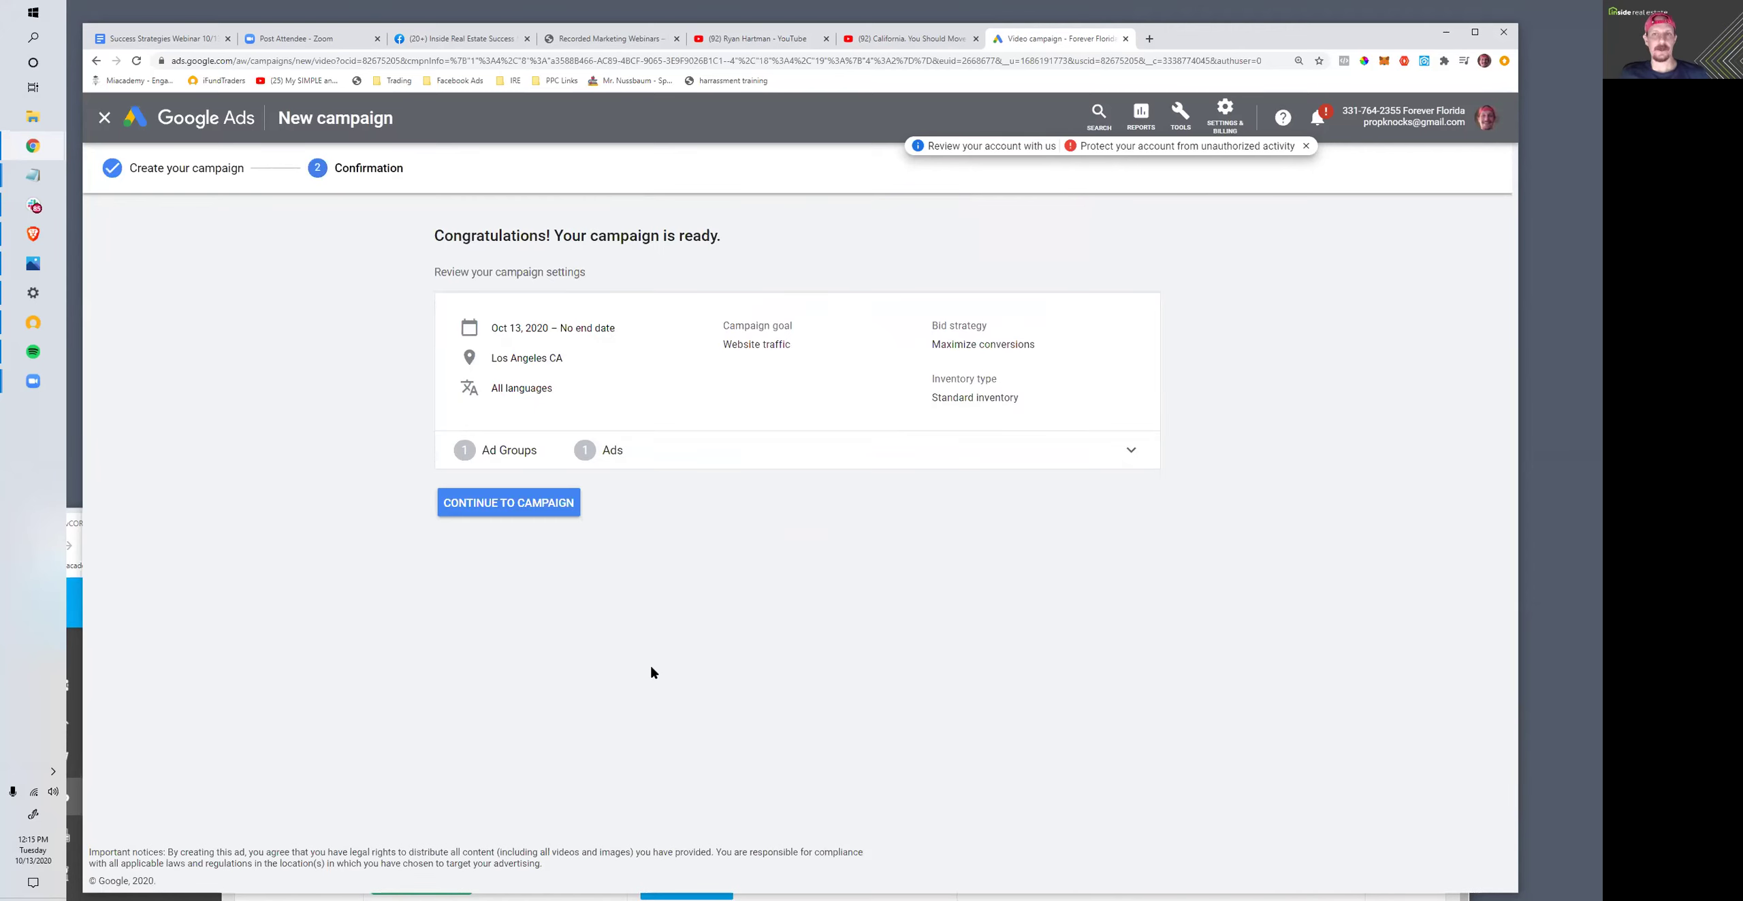
click(507, 501)
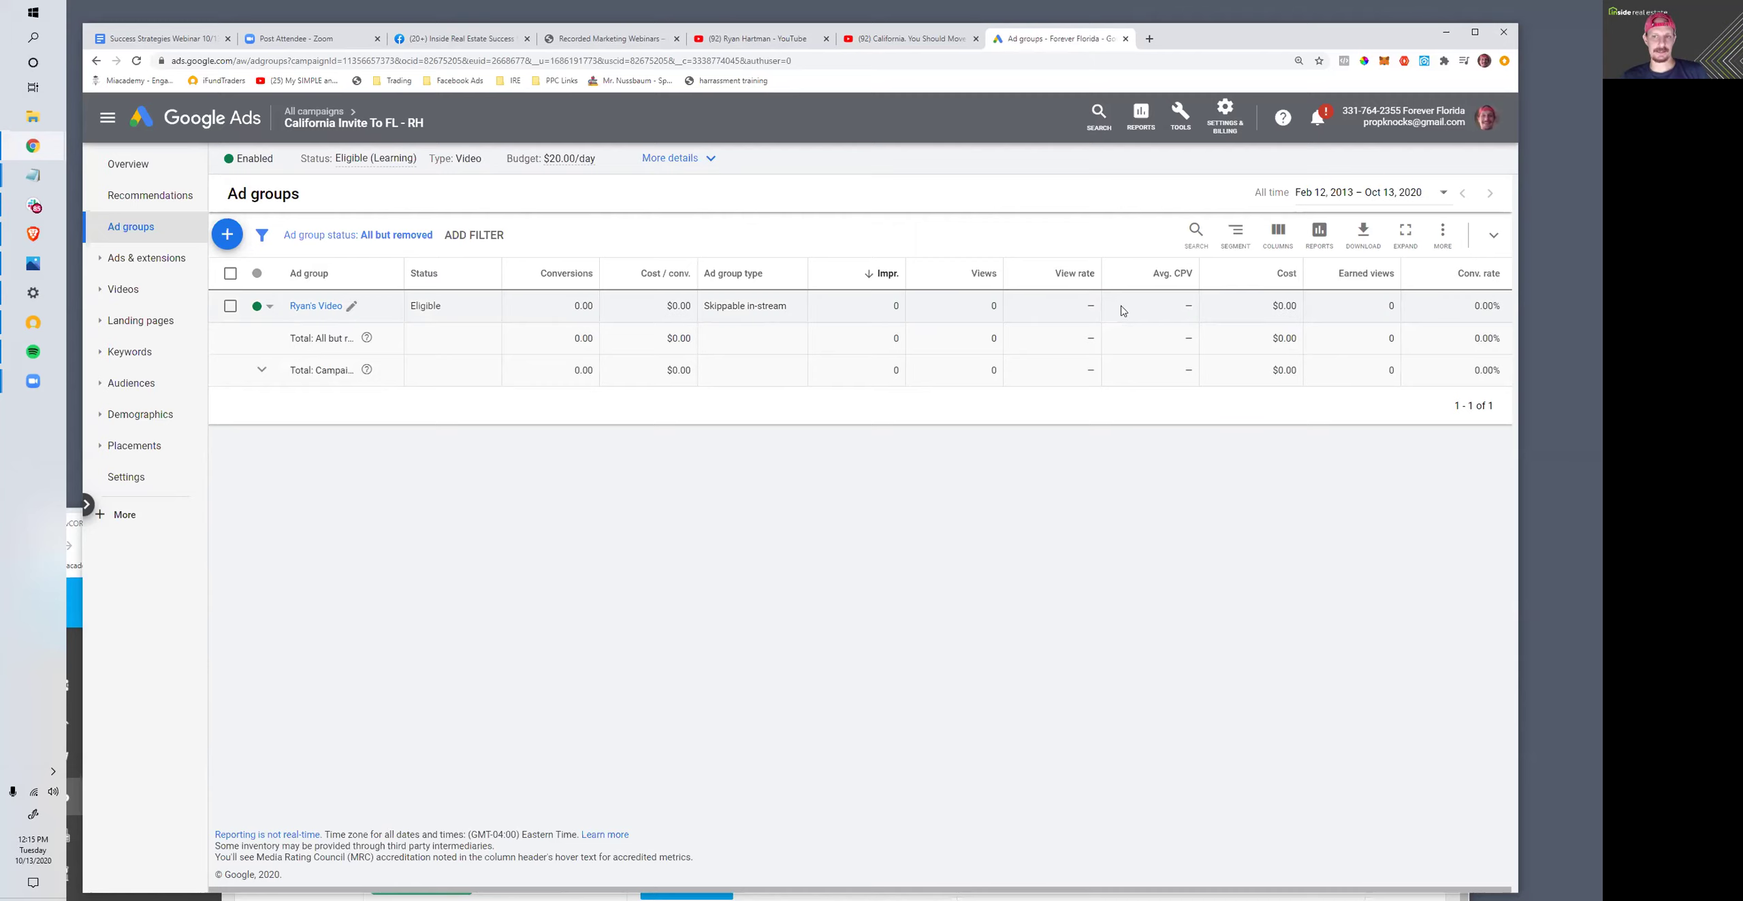
- Check the new ad group's views, and look over the YouTube channel's uploads and the advertised video's page
double_click(994, 305)
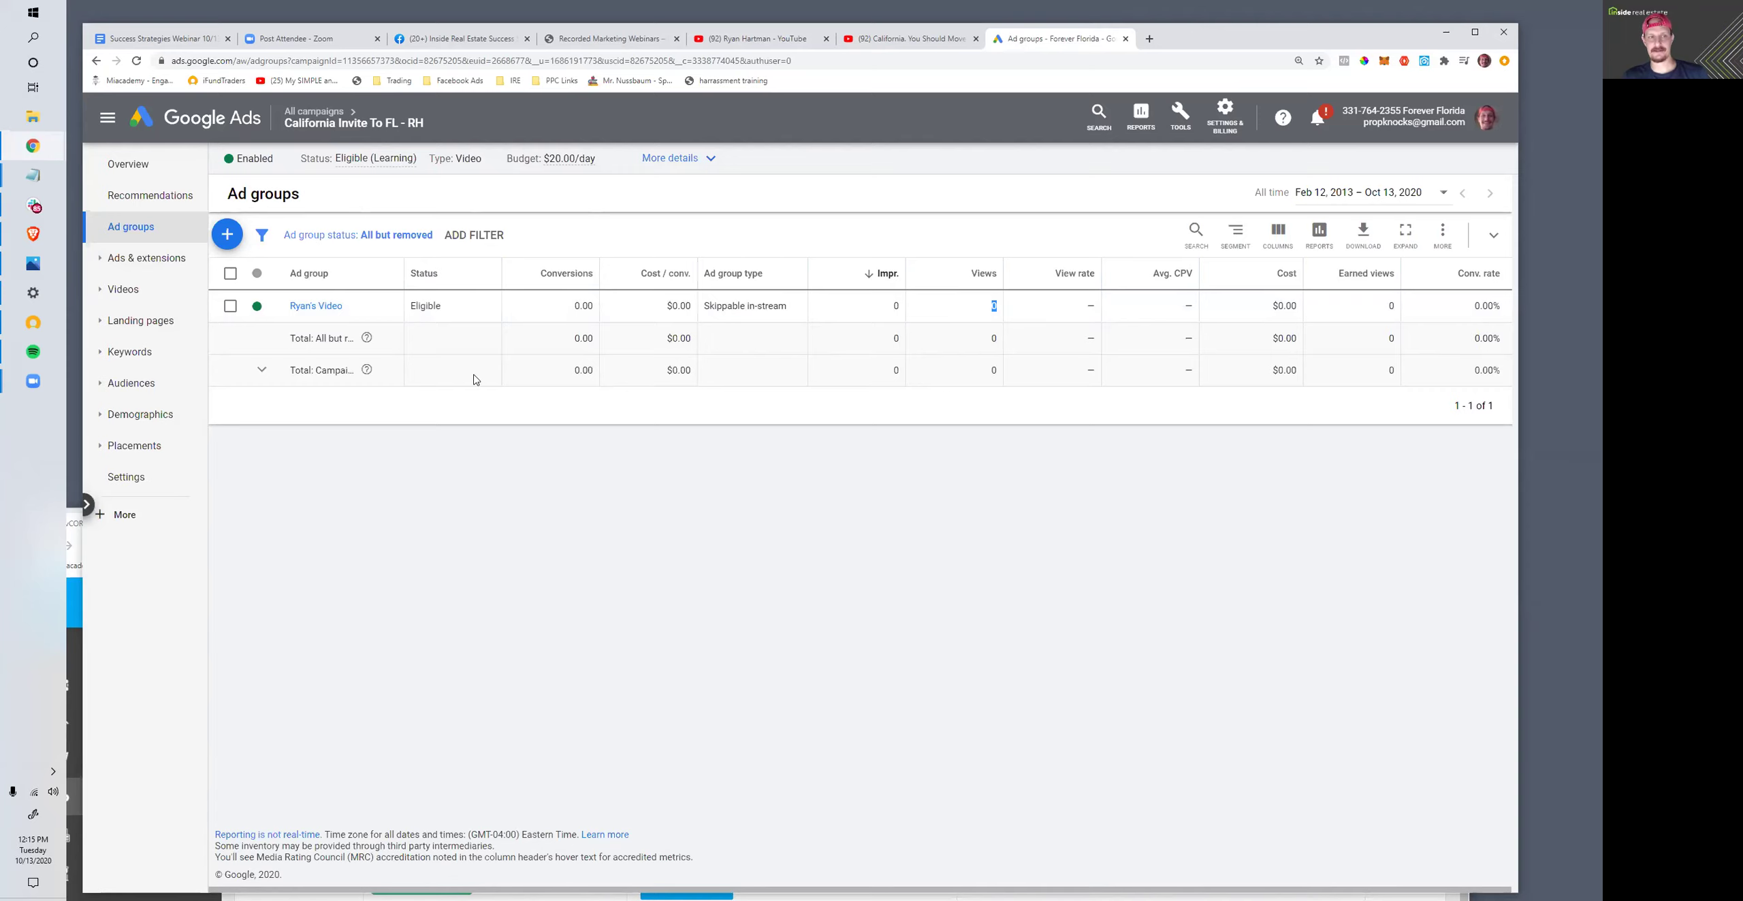
click(770, 39)
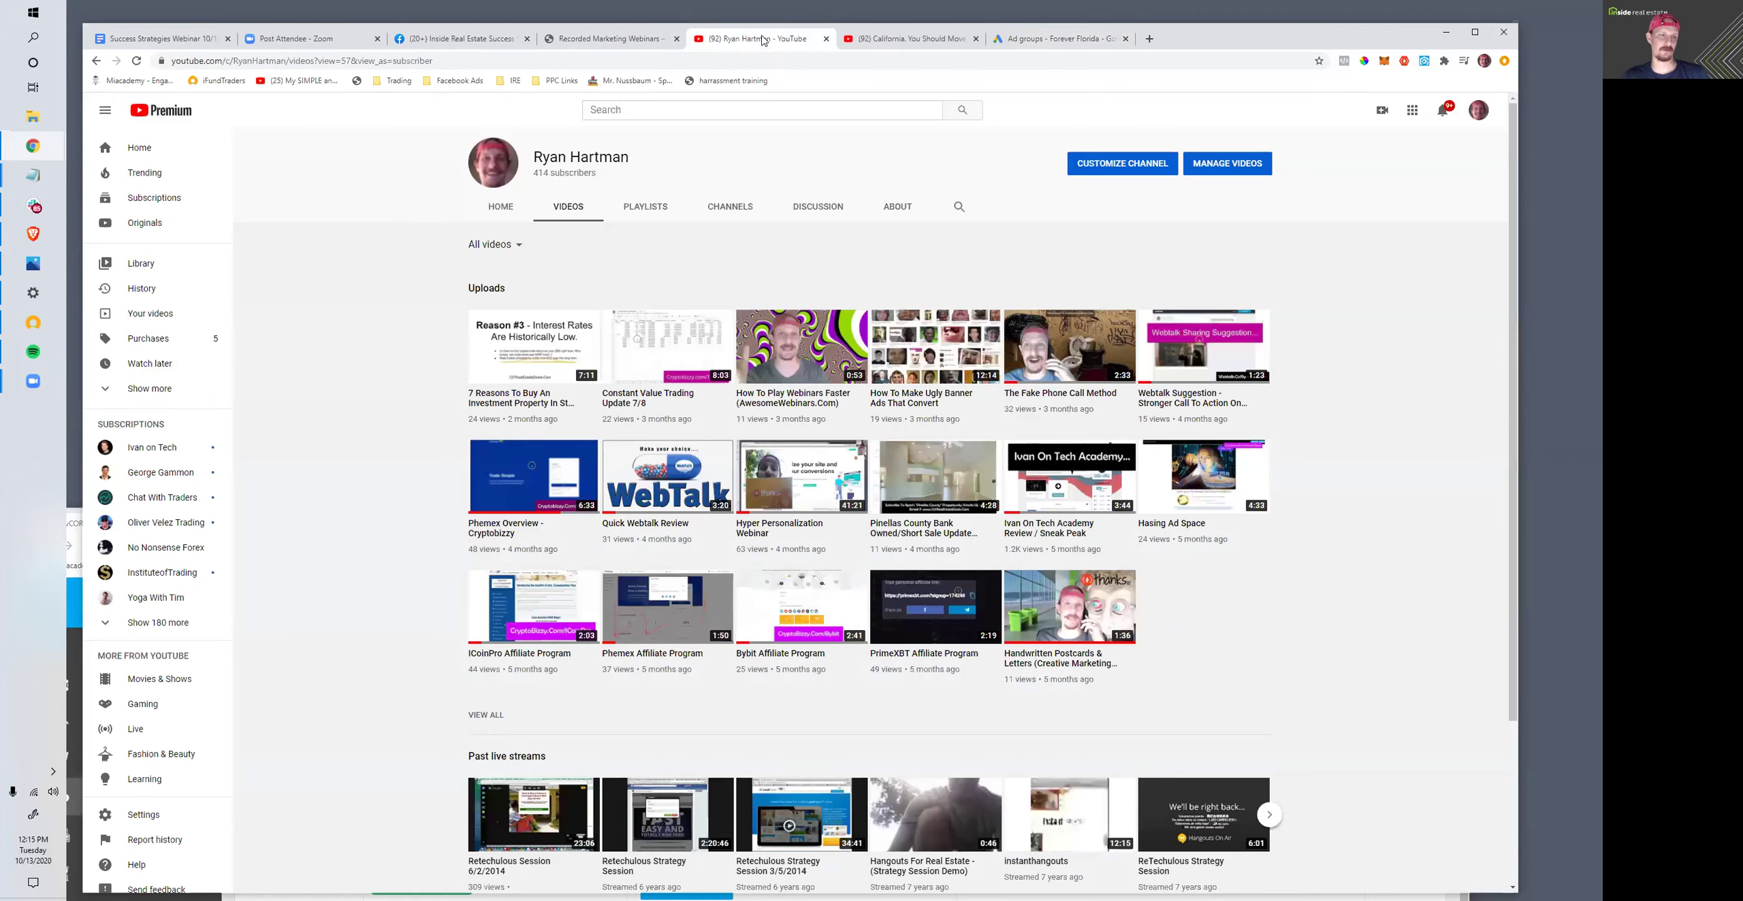
key(ctrl+Tab)
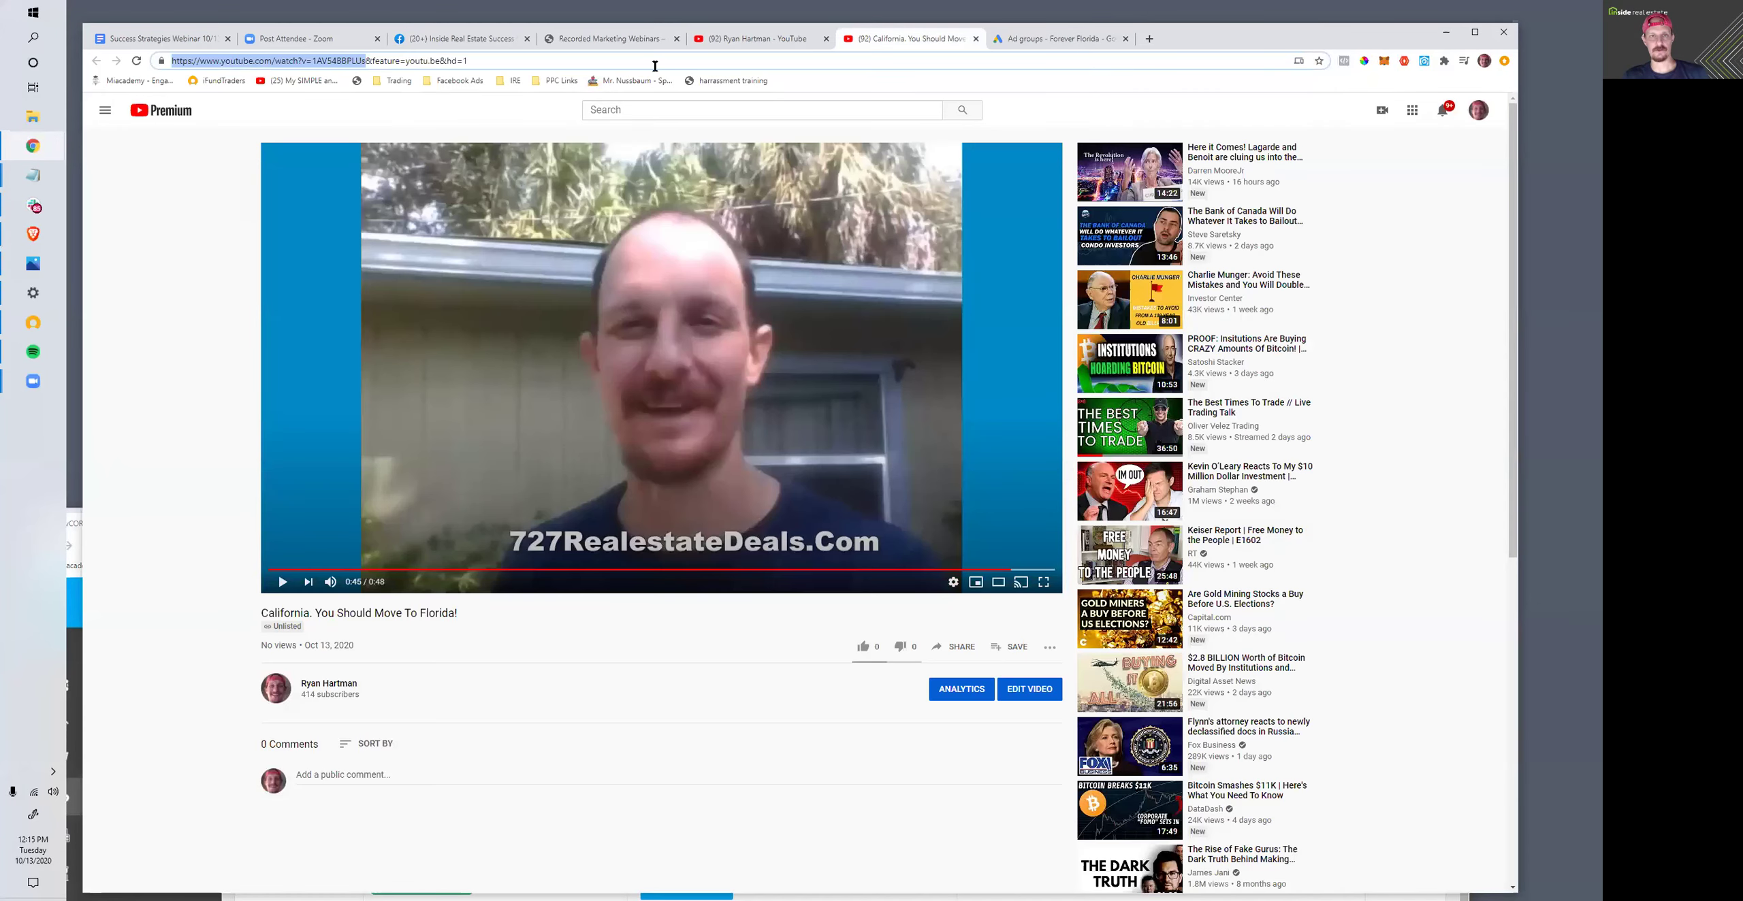
key(ctrl+Tab)
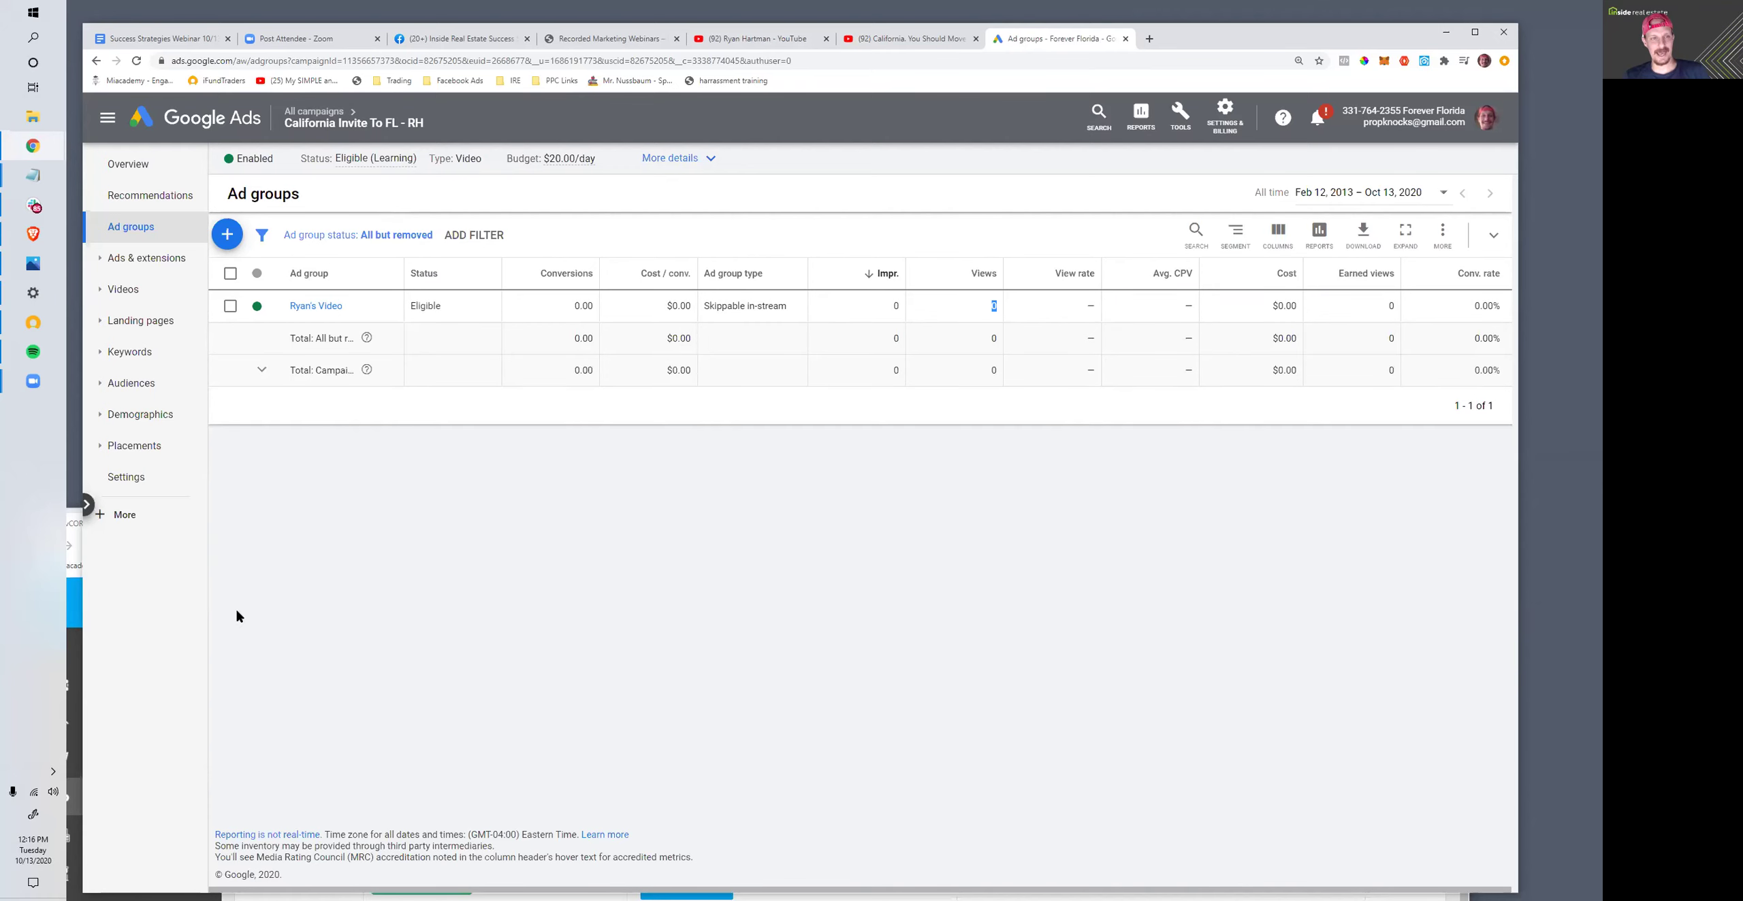
click(760, 39)
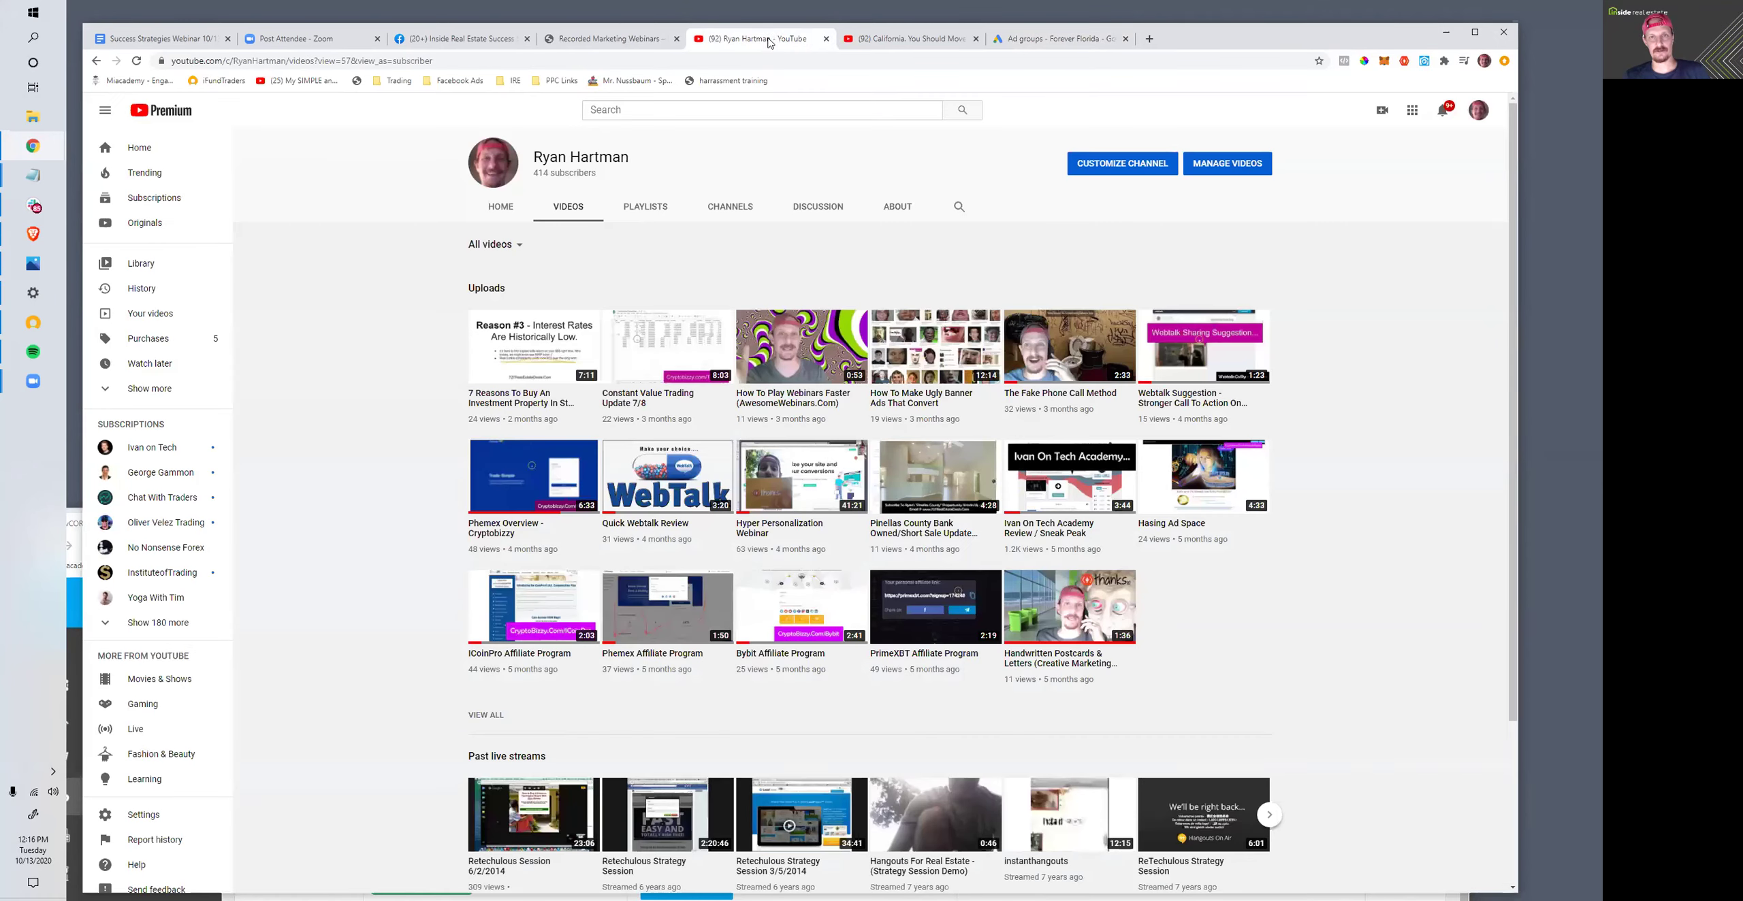
- Look over the advertised video's YouTube page, and return to the channel's uploads
click(896, 40)
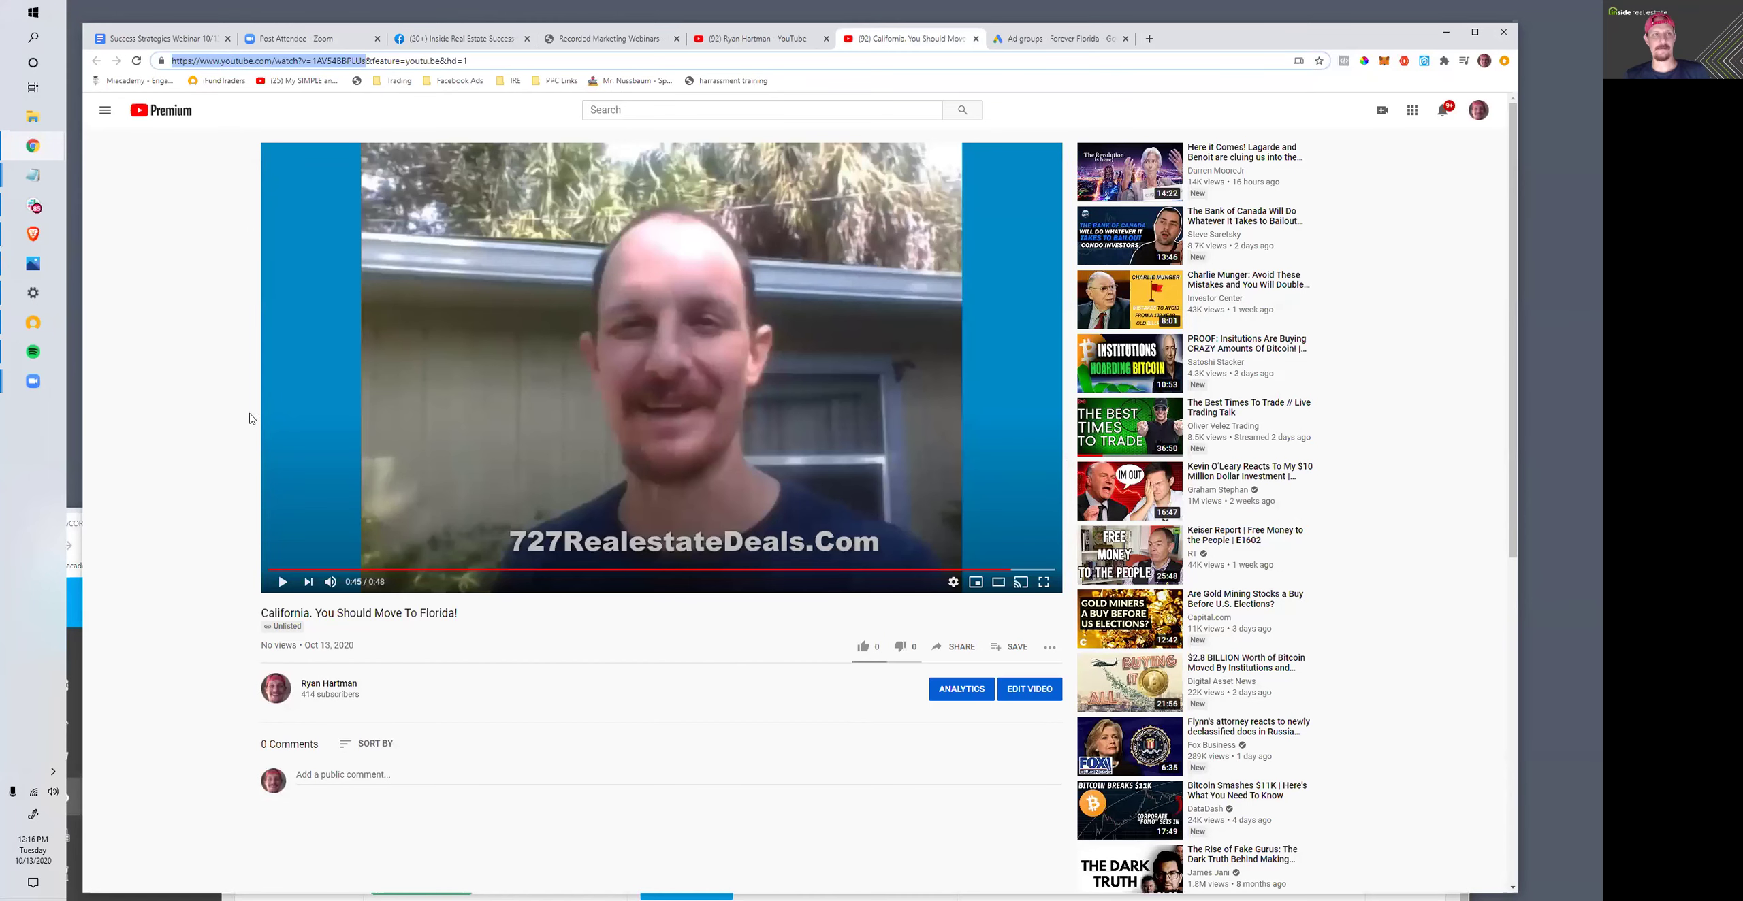
scroll(249, 419, down, 5)
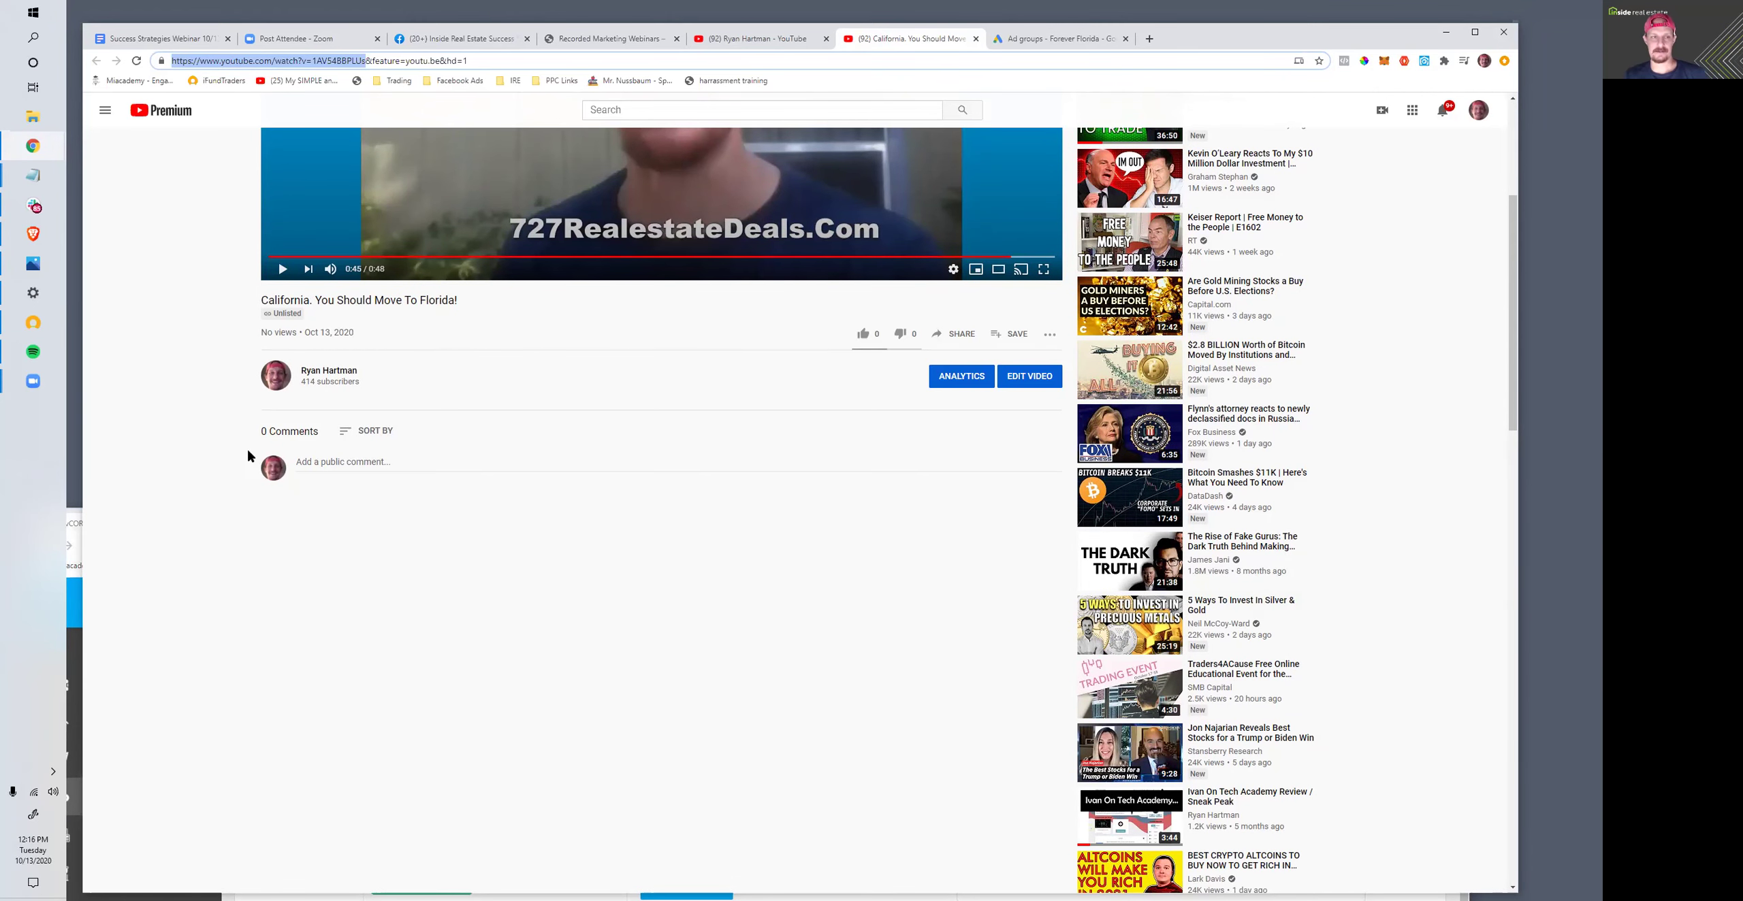
scroll(247, 452, up, 5)
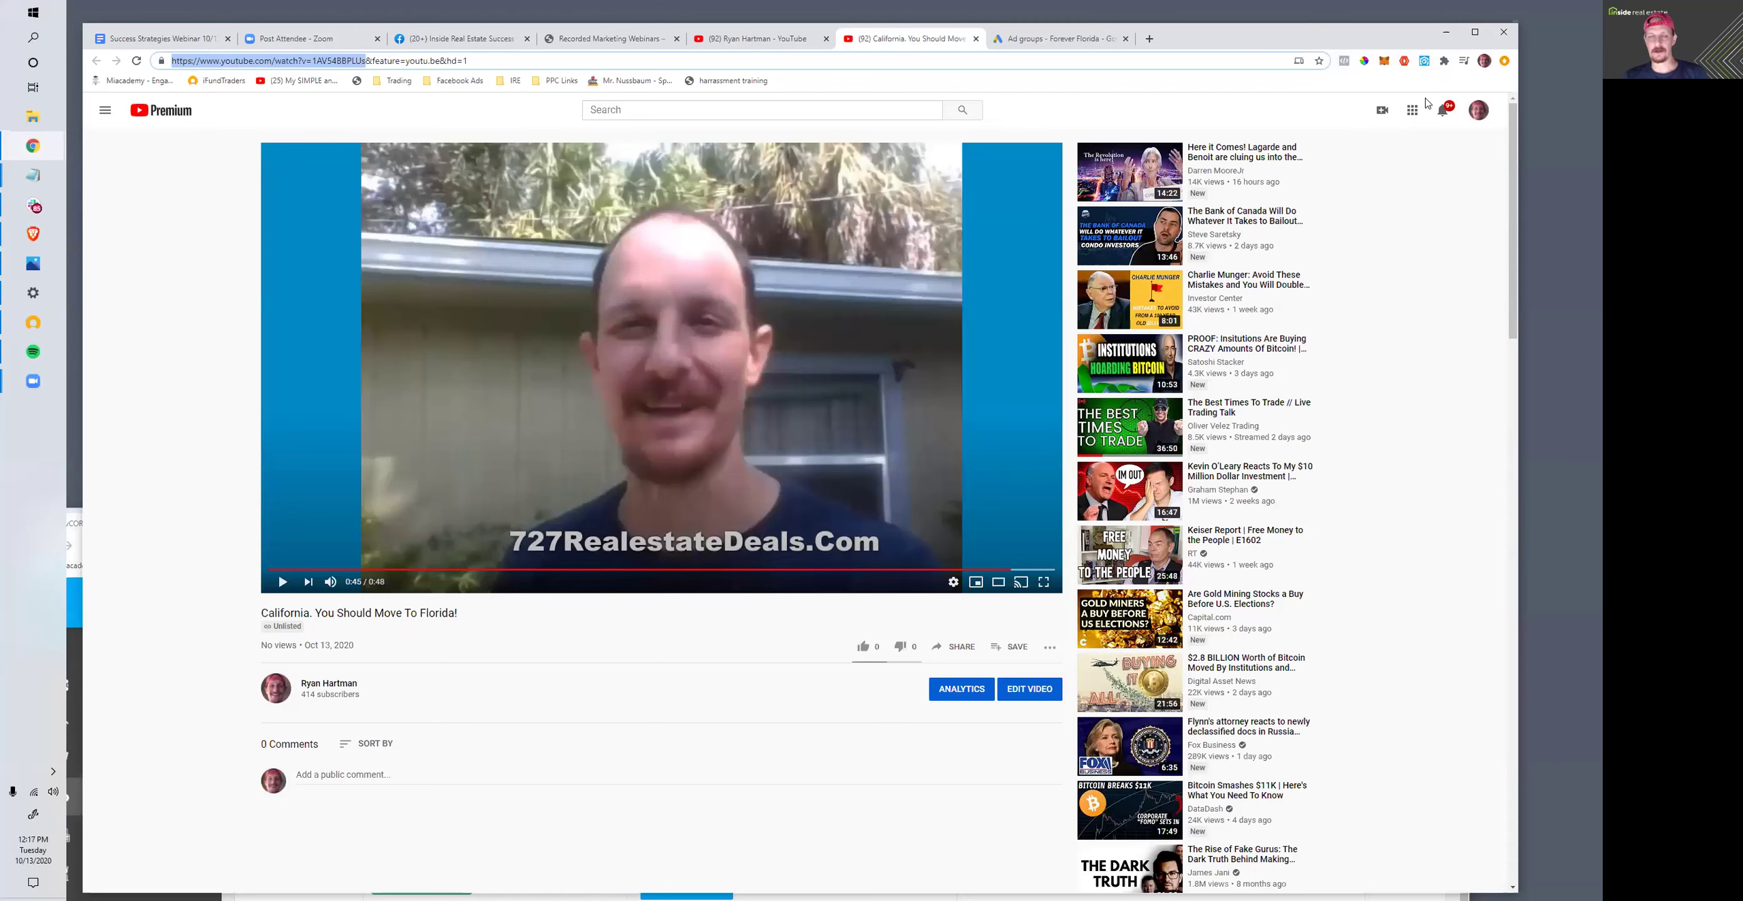
click(758, 39)
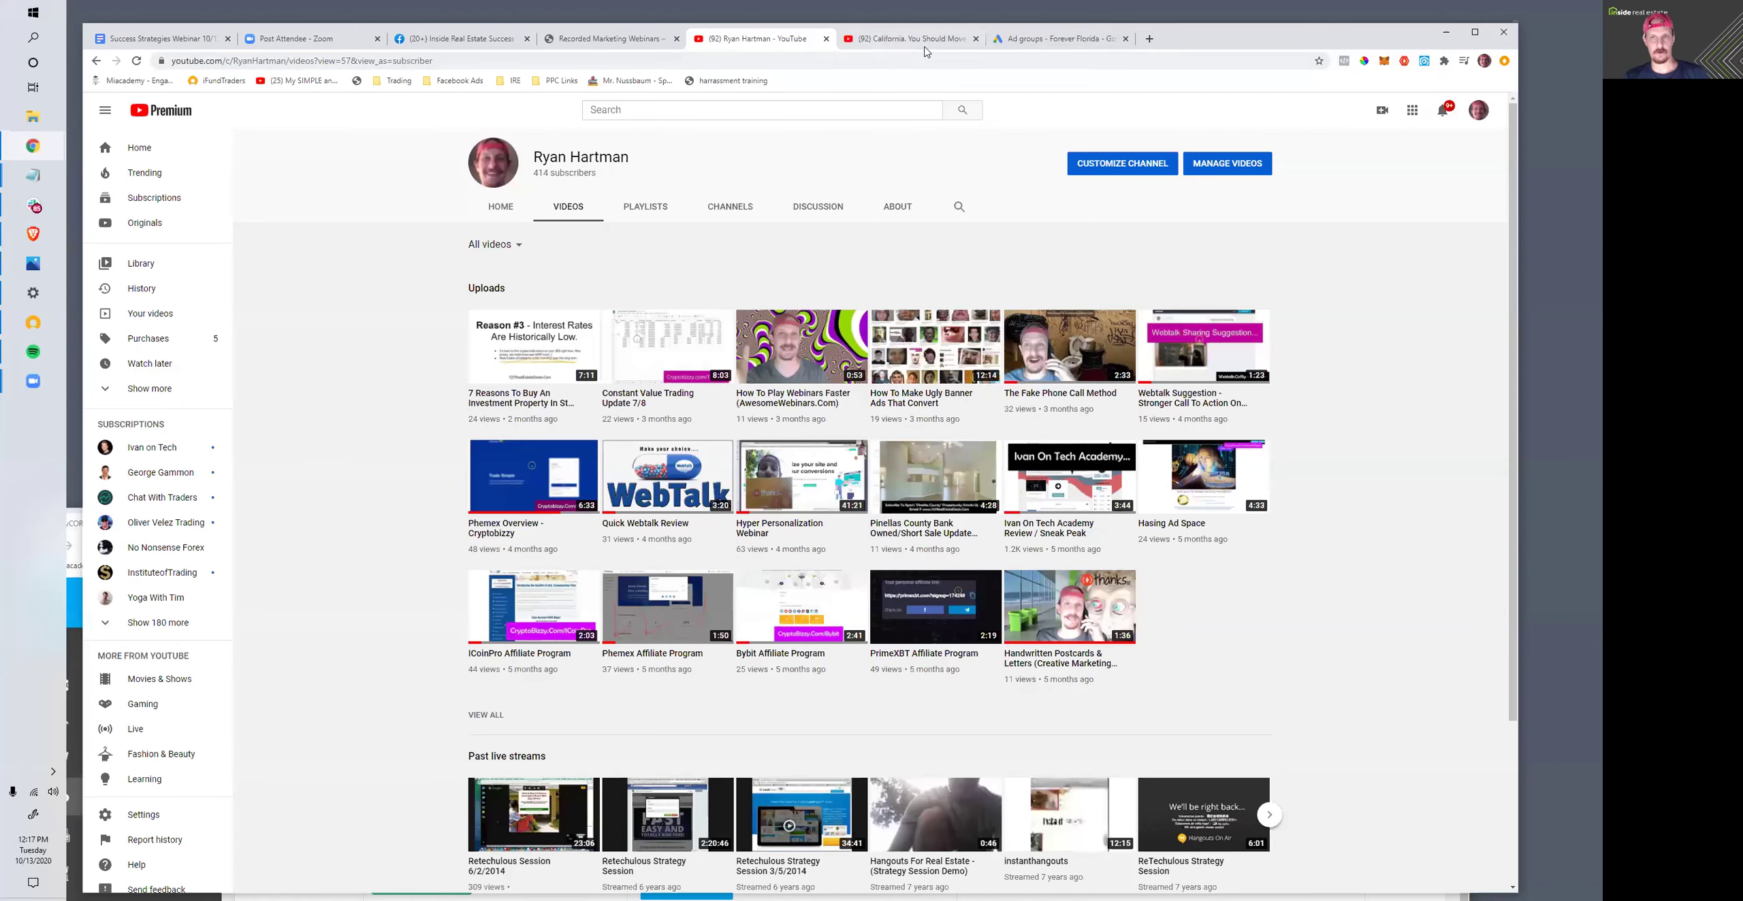
- Open the videos report of the California Invite To FL - RH campaign and view its date range options
click(1020, 42)
click(125, 291)
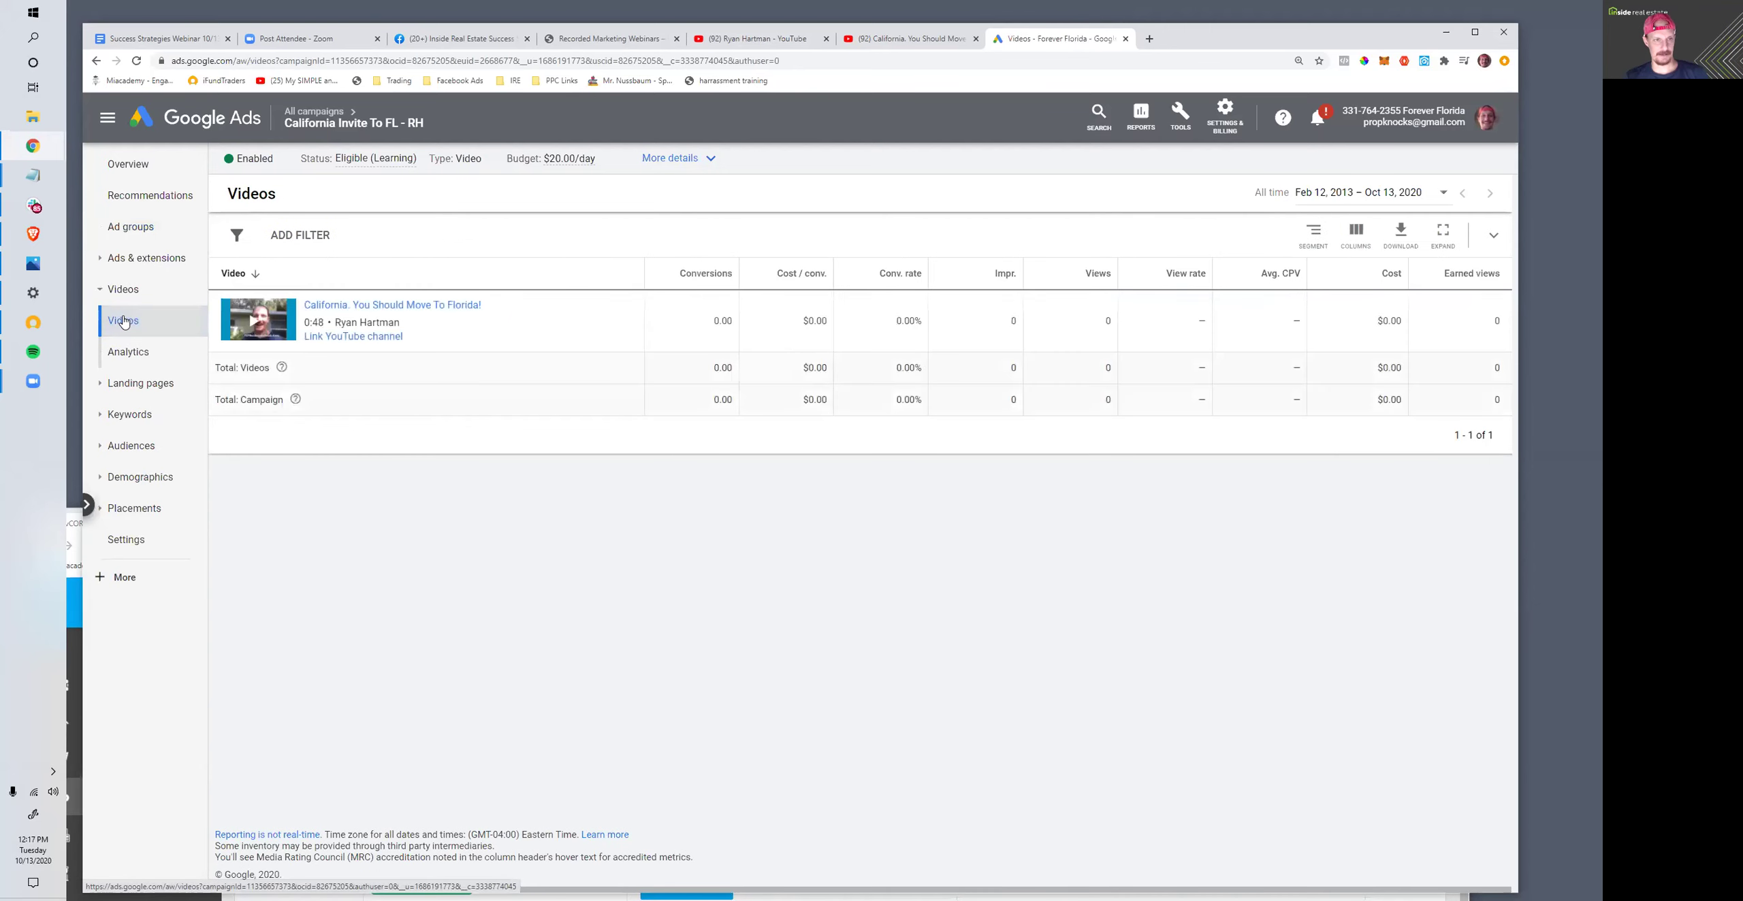
click(1319, 195)
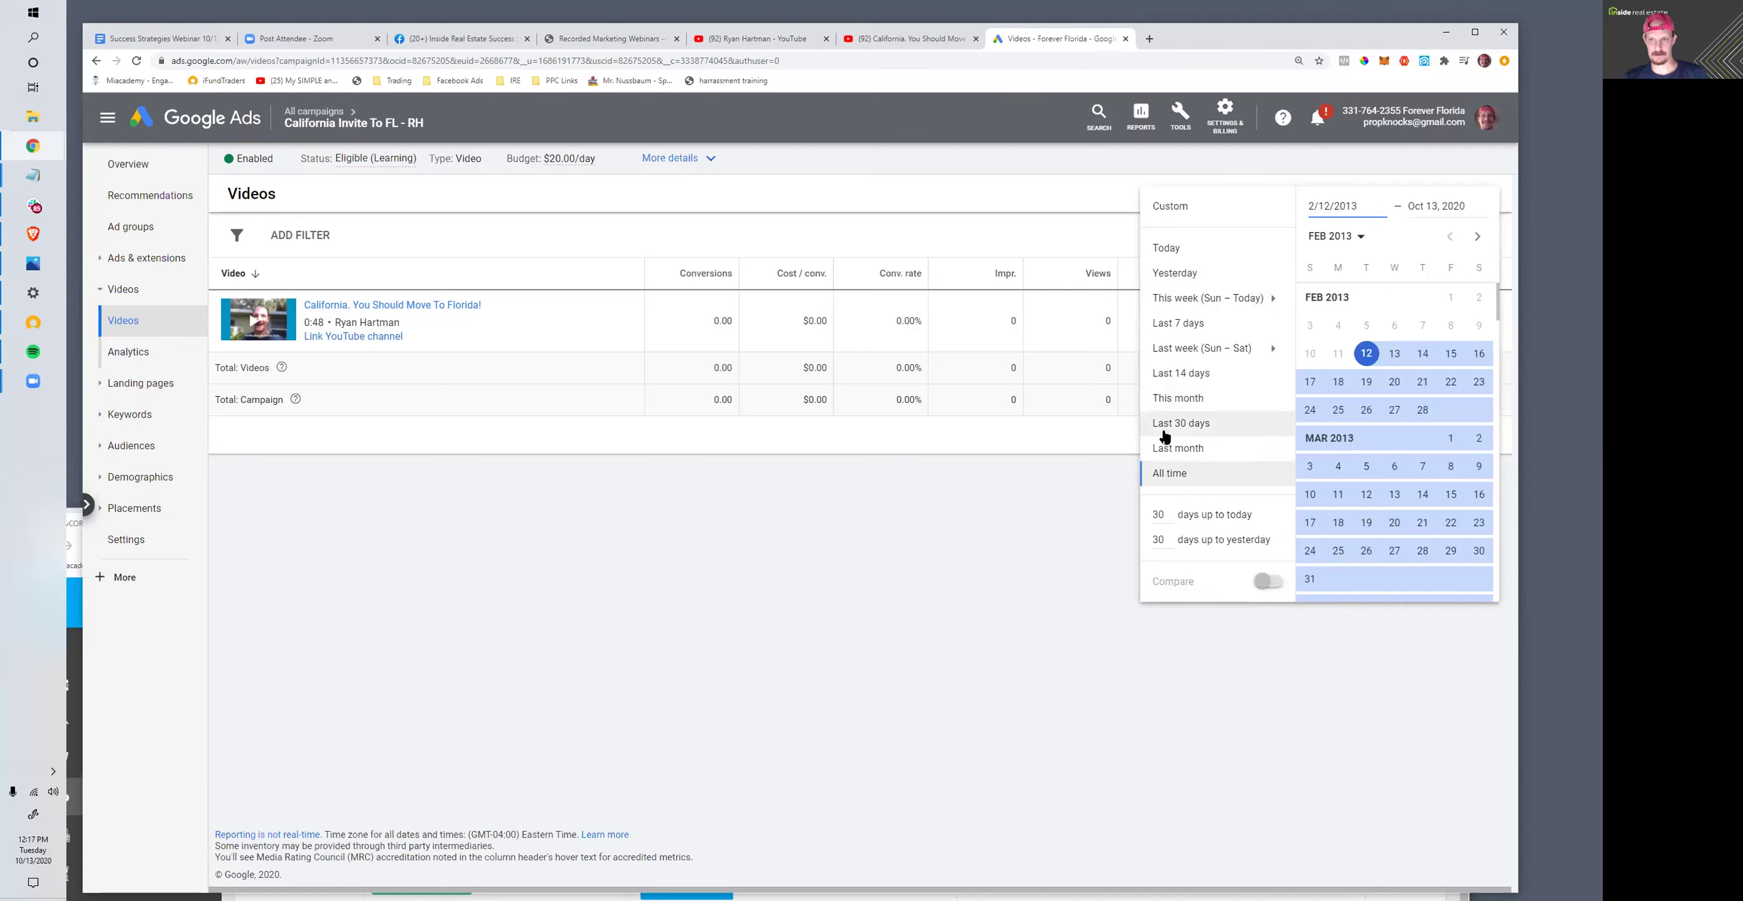
- Look through the list of available Google Ads accounts and choose to switch to another Google account
drag(1288, 46, 1172, 47)
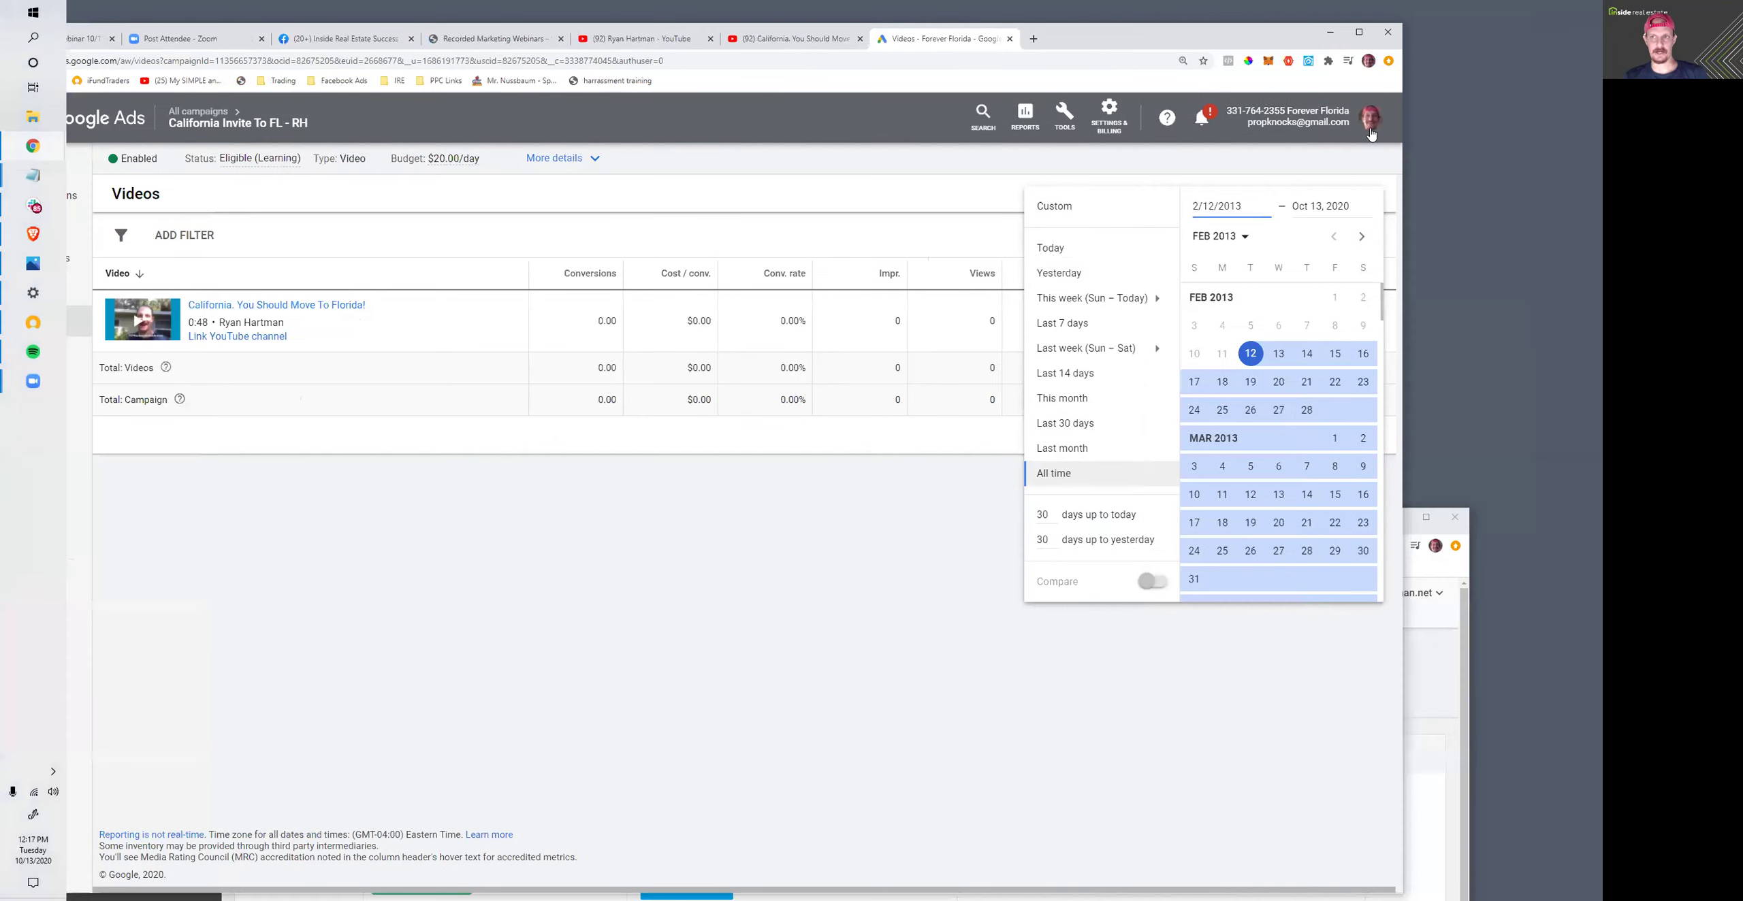
click(1279, 117)
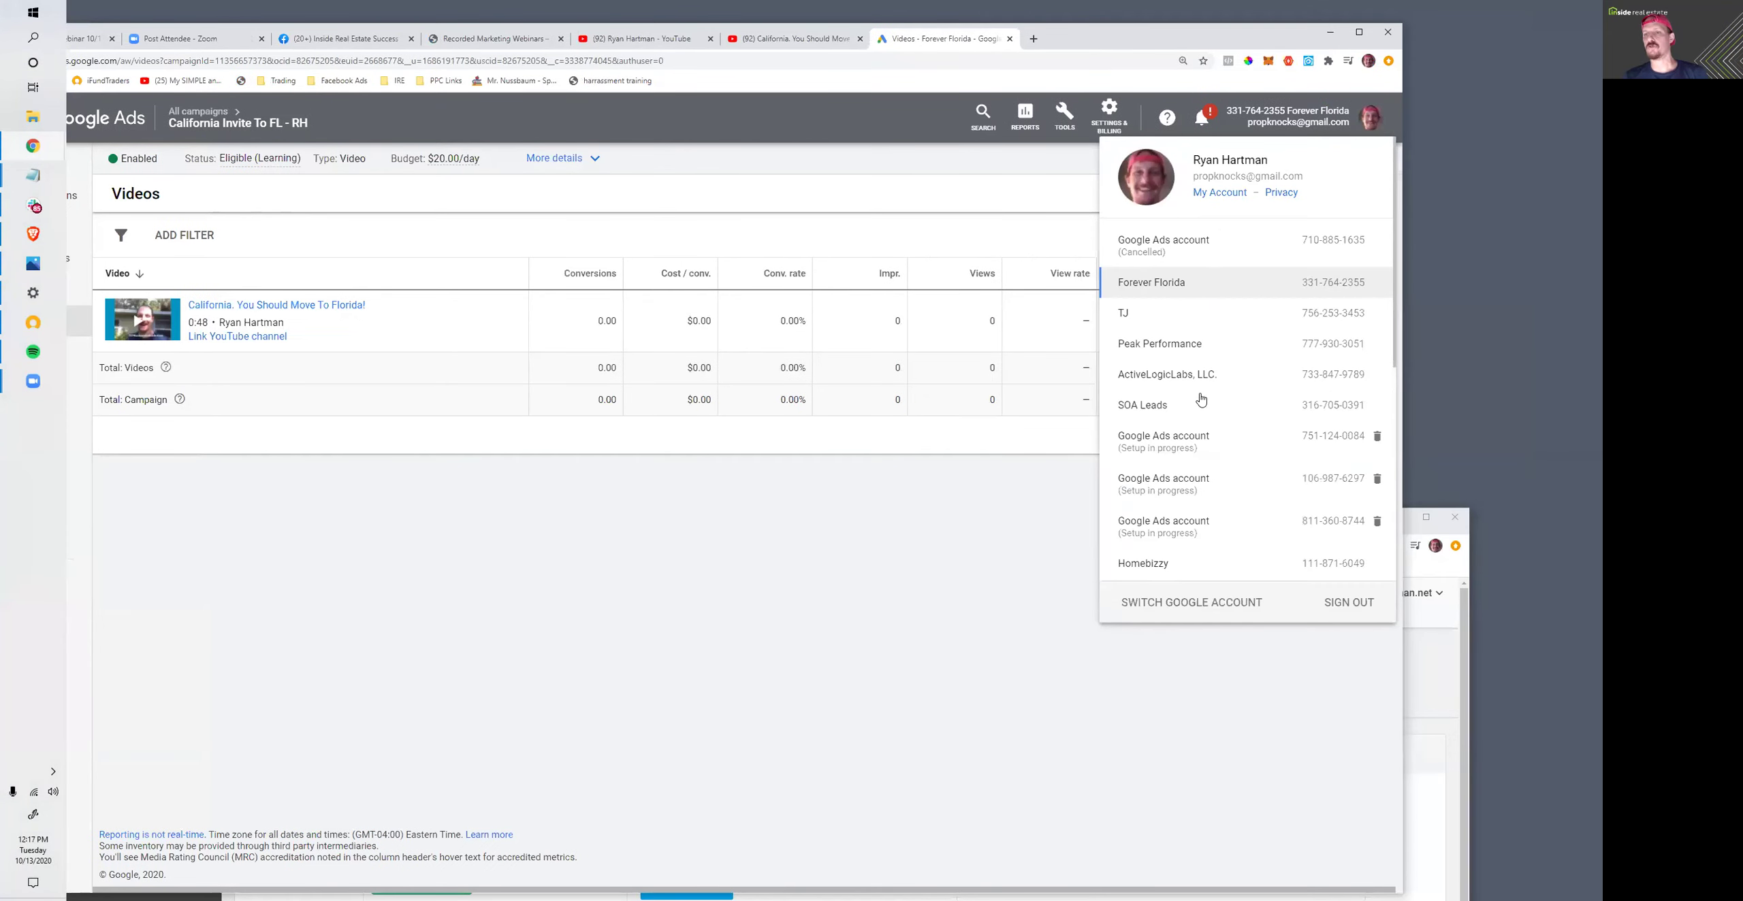
scroll(1201, 399, down, 6)
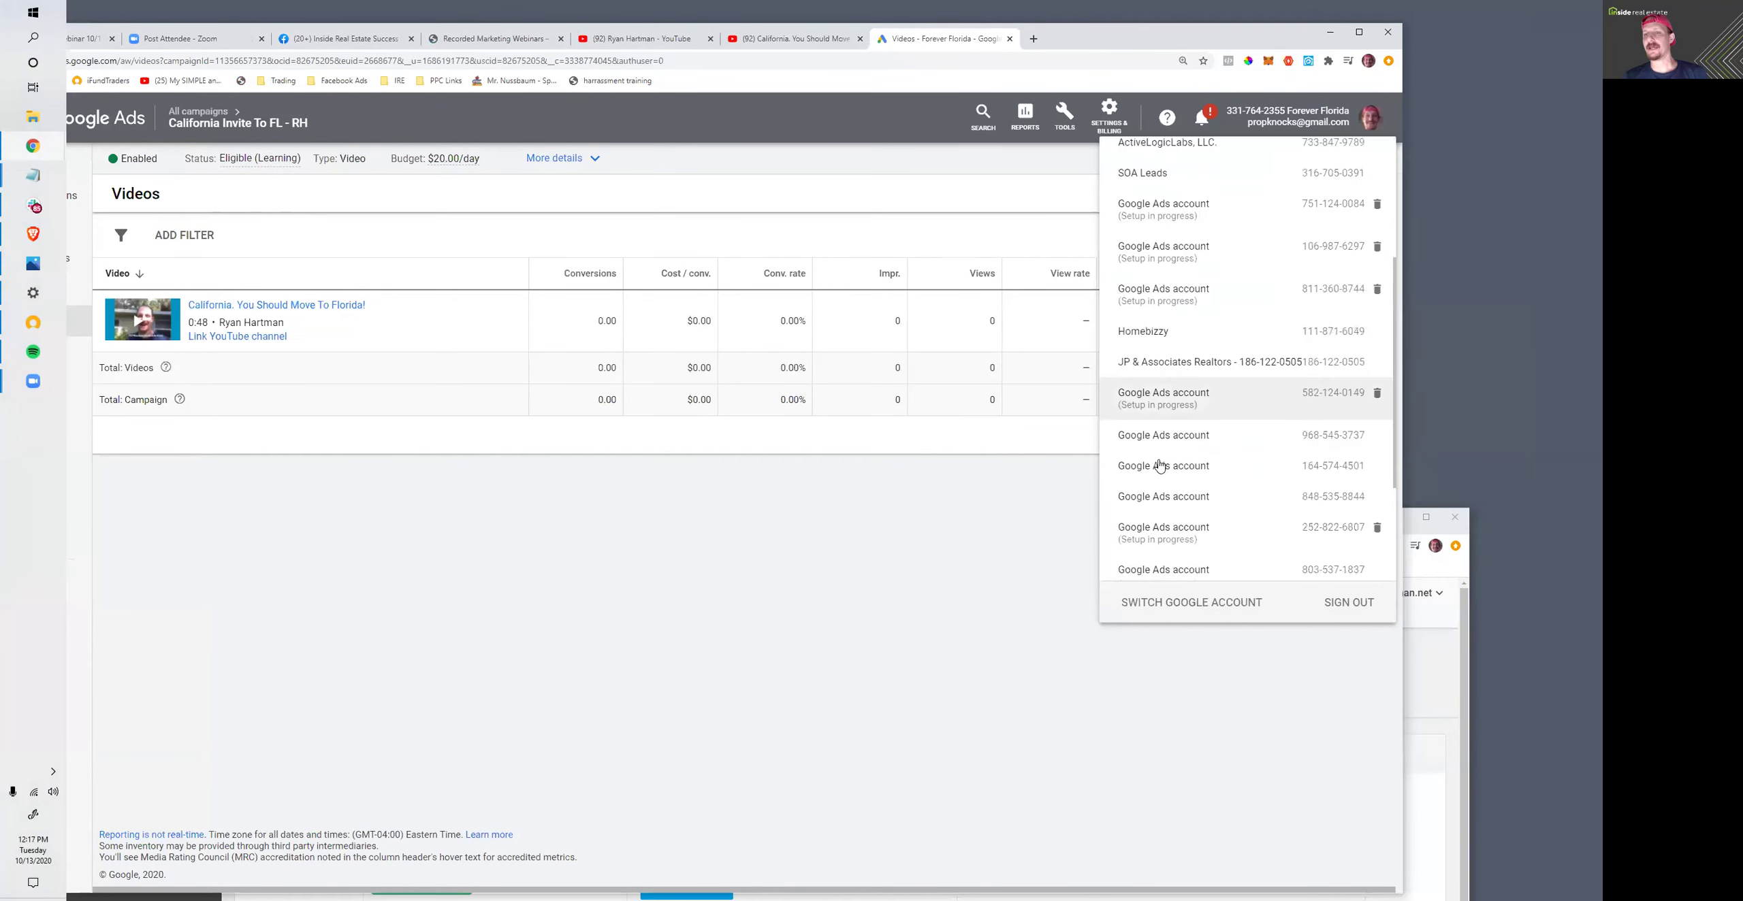
click(1178, 603)
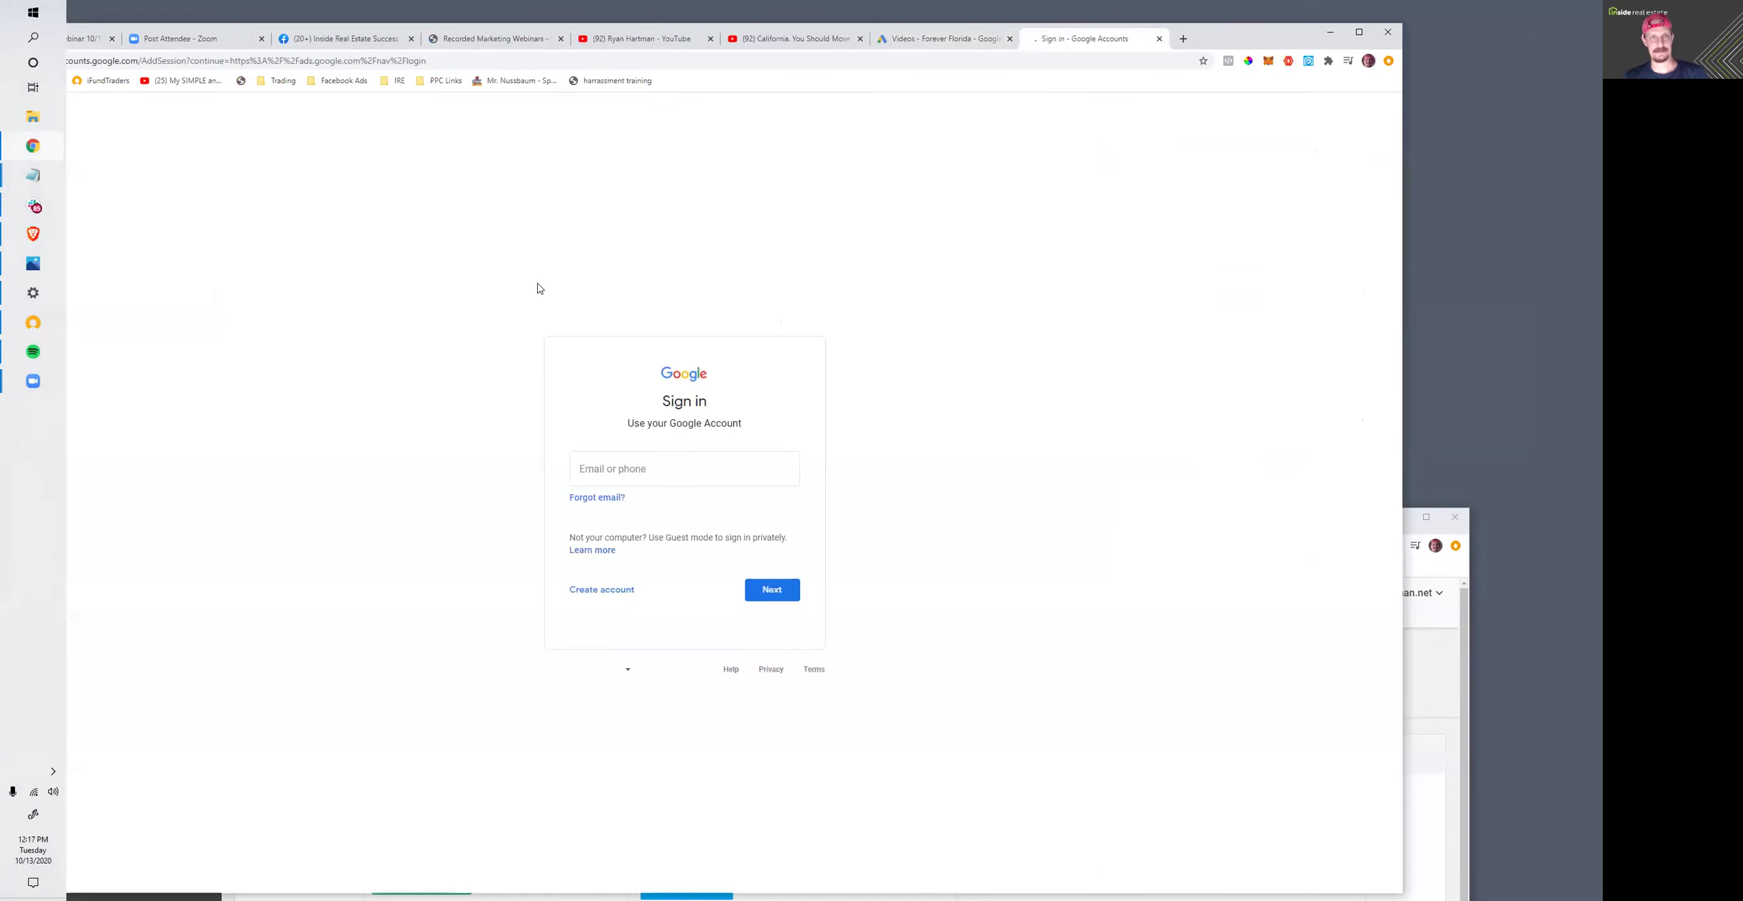
- Sign in with the other Google account's saved e-mail and account password, confirming its recovery options
drag(707, 470, 638, 474)
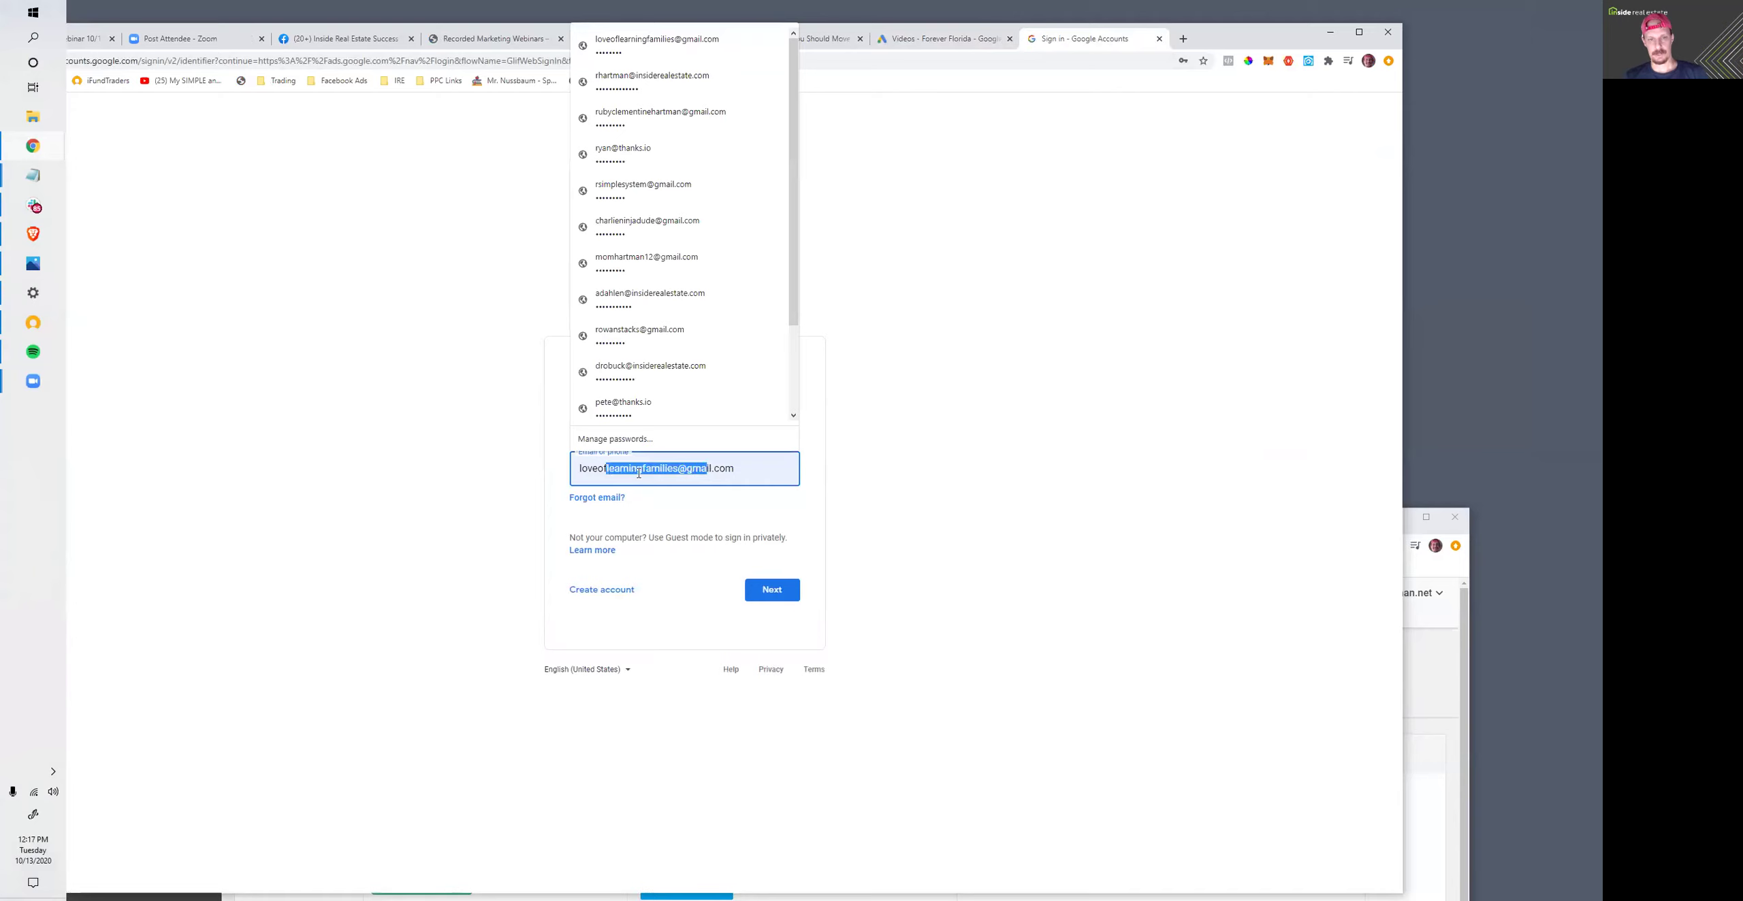
click(641, 166)
click(772, 591)
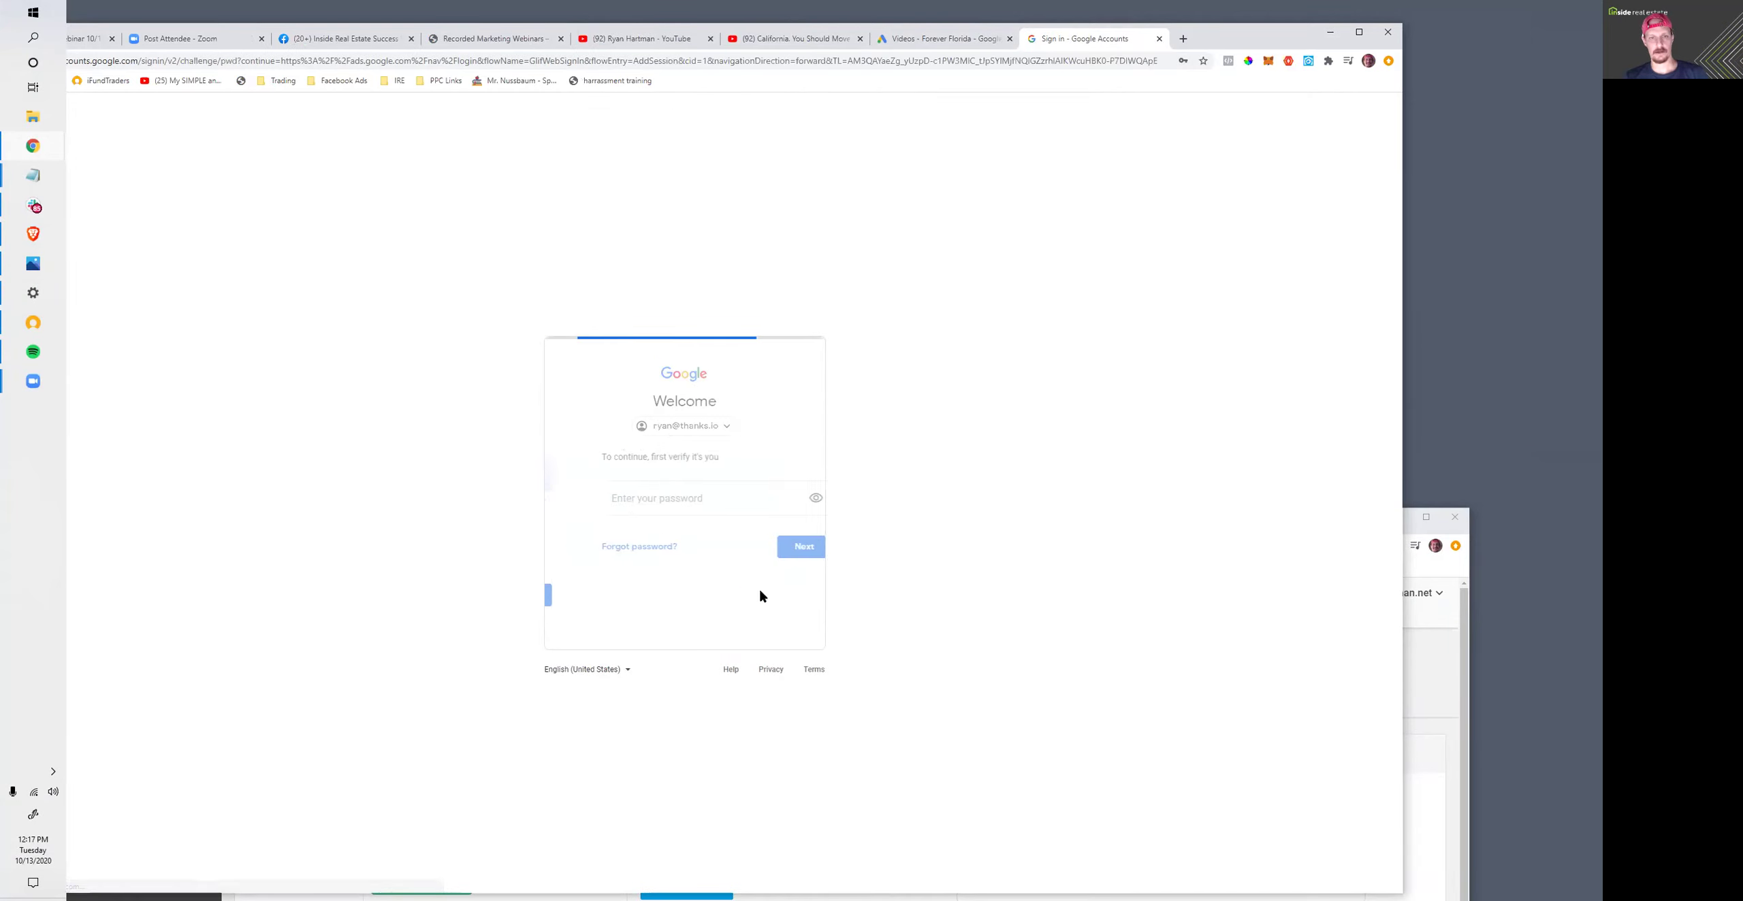
click(753, 549)
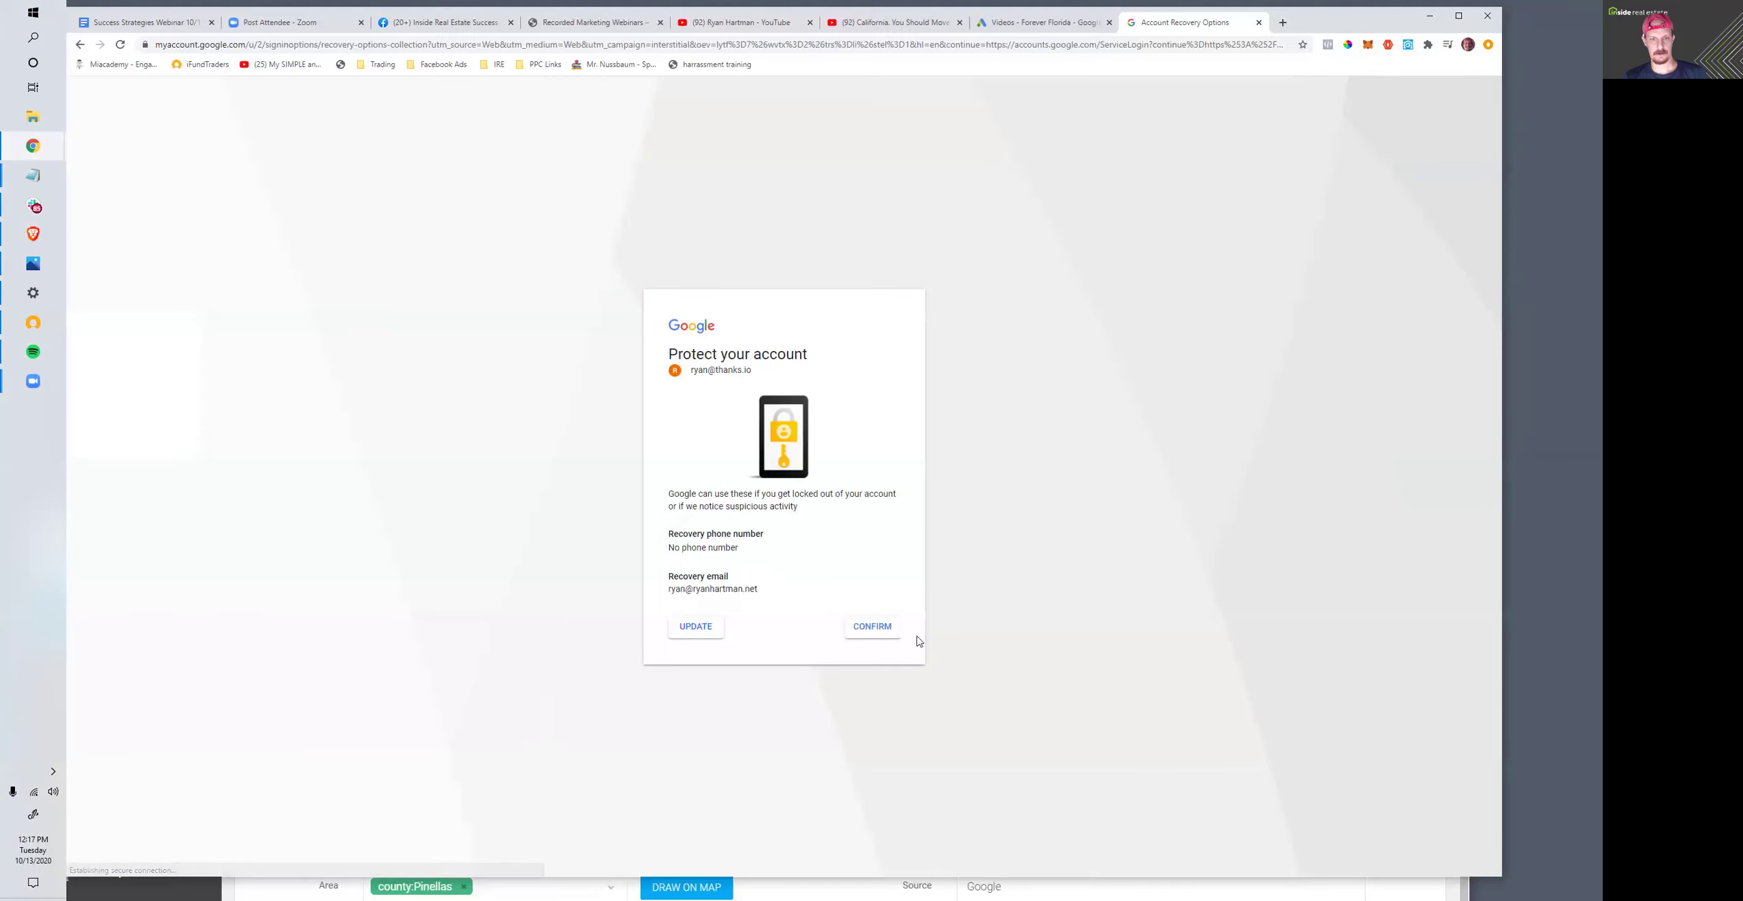
click(859, 628)
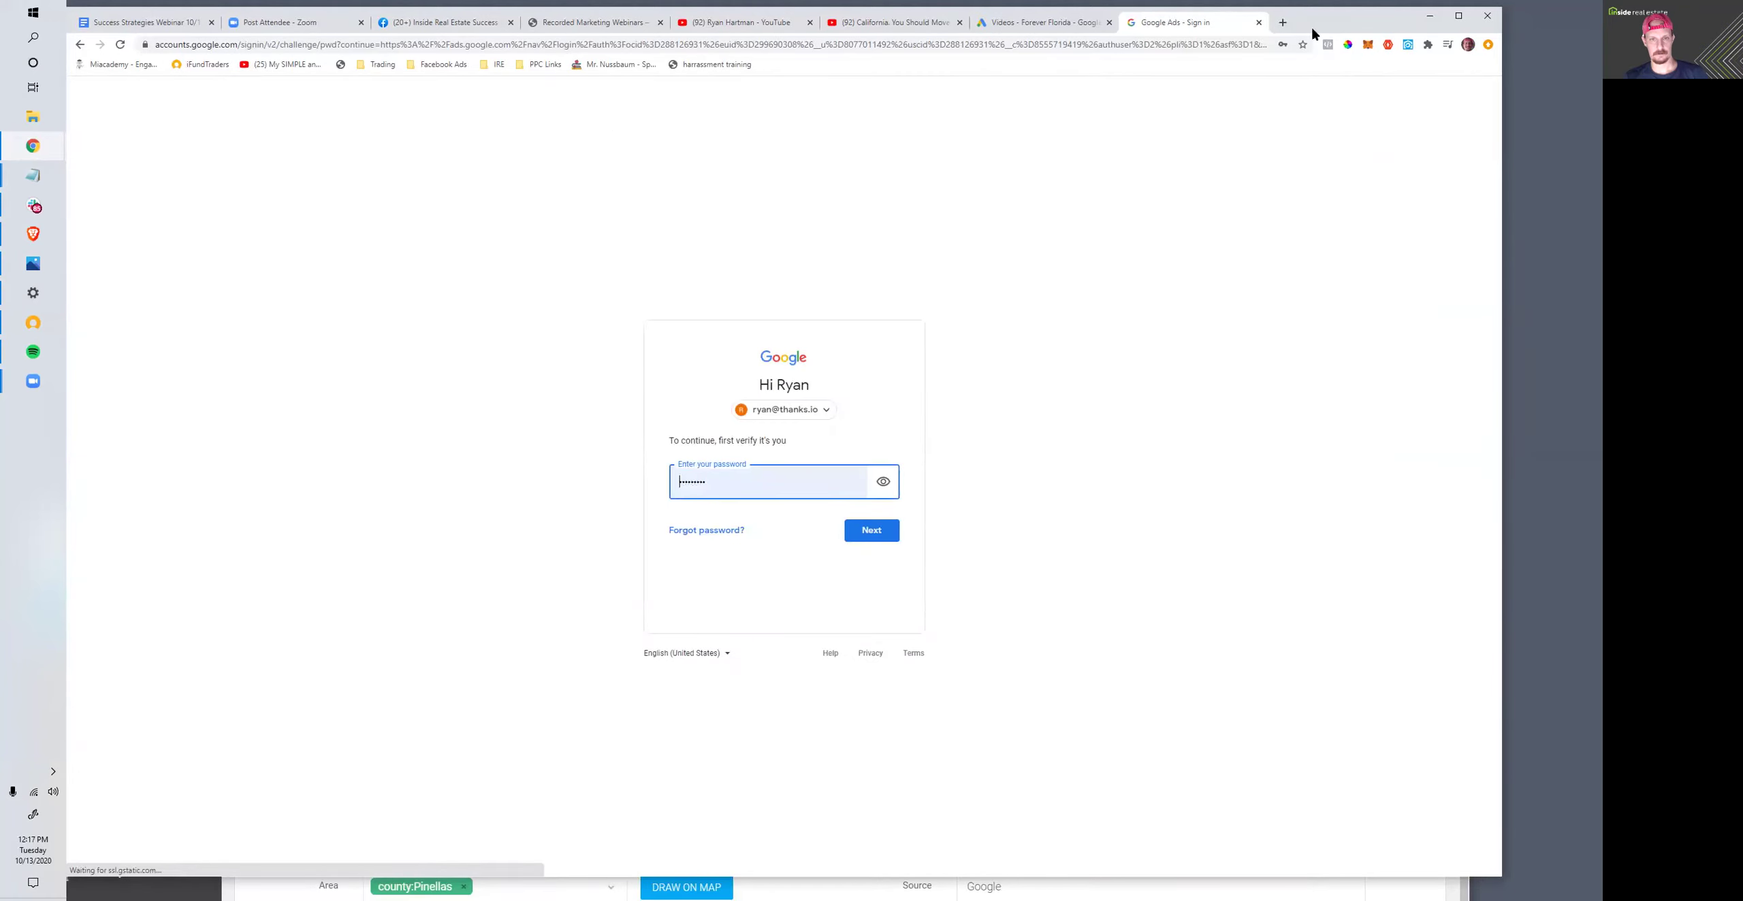
click(877, 539)
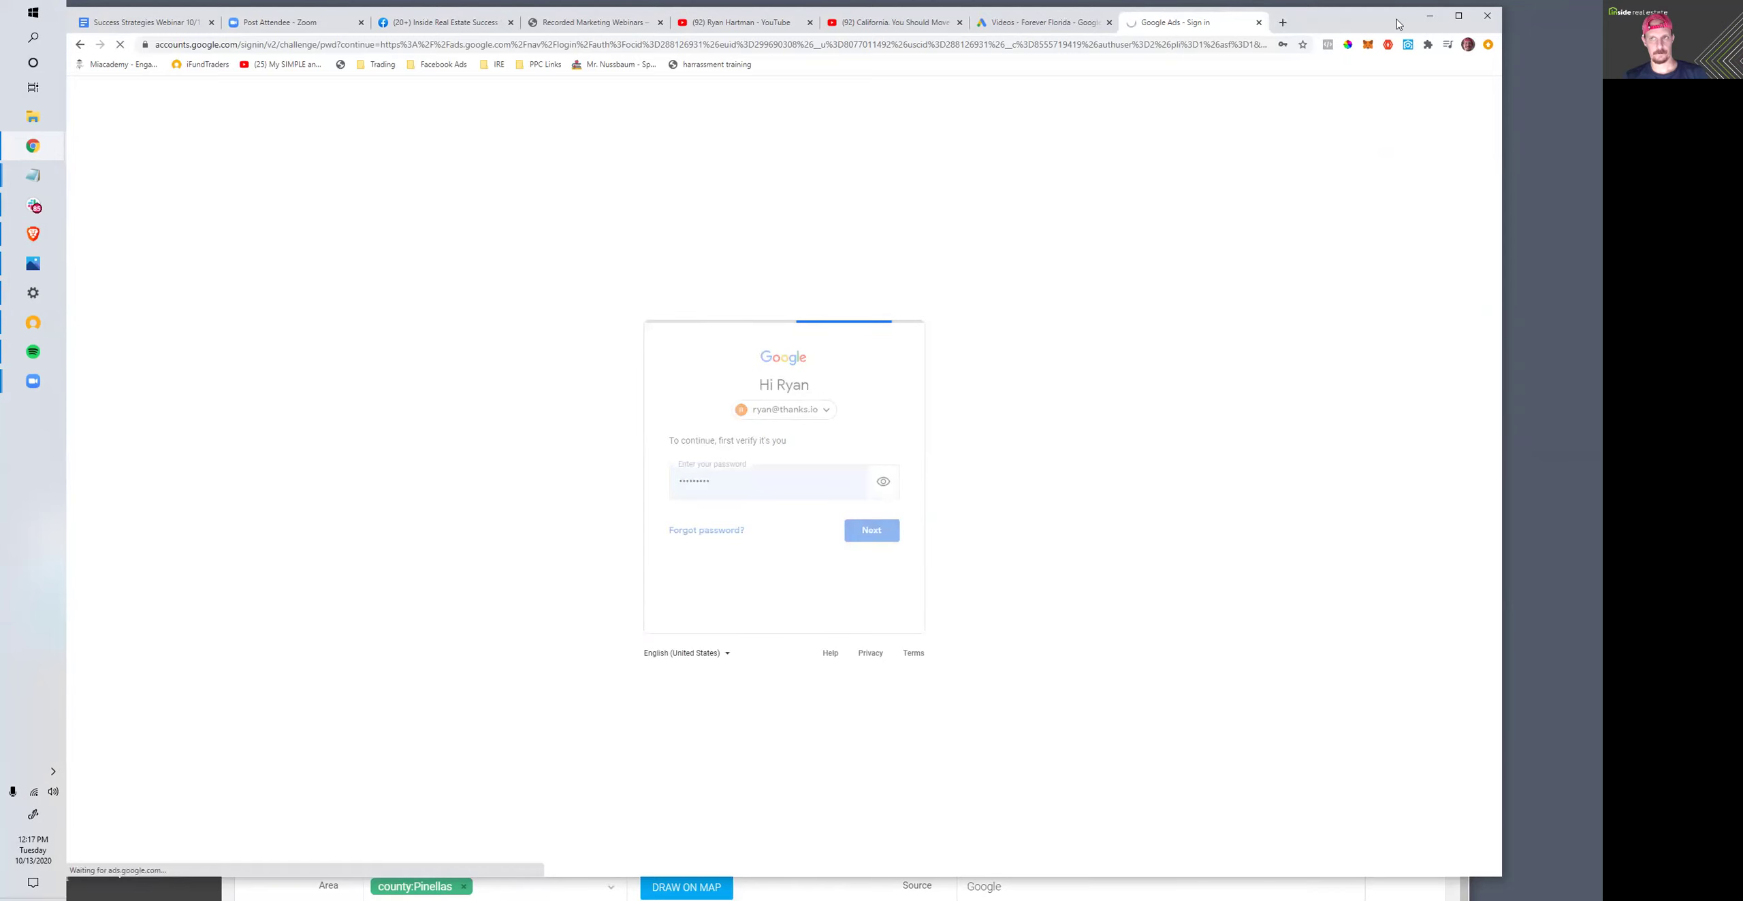
- Open the account's video campaigns, check their overview, and look through the videos report
drag(1302, 34, 1438, 39)
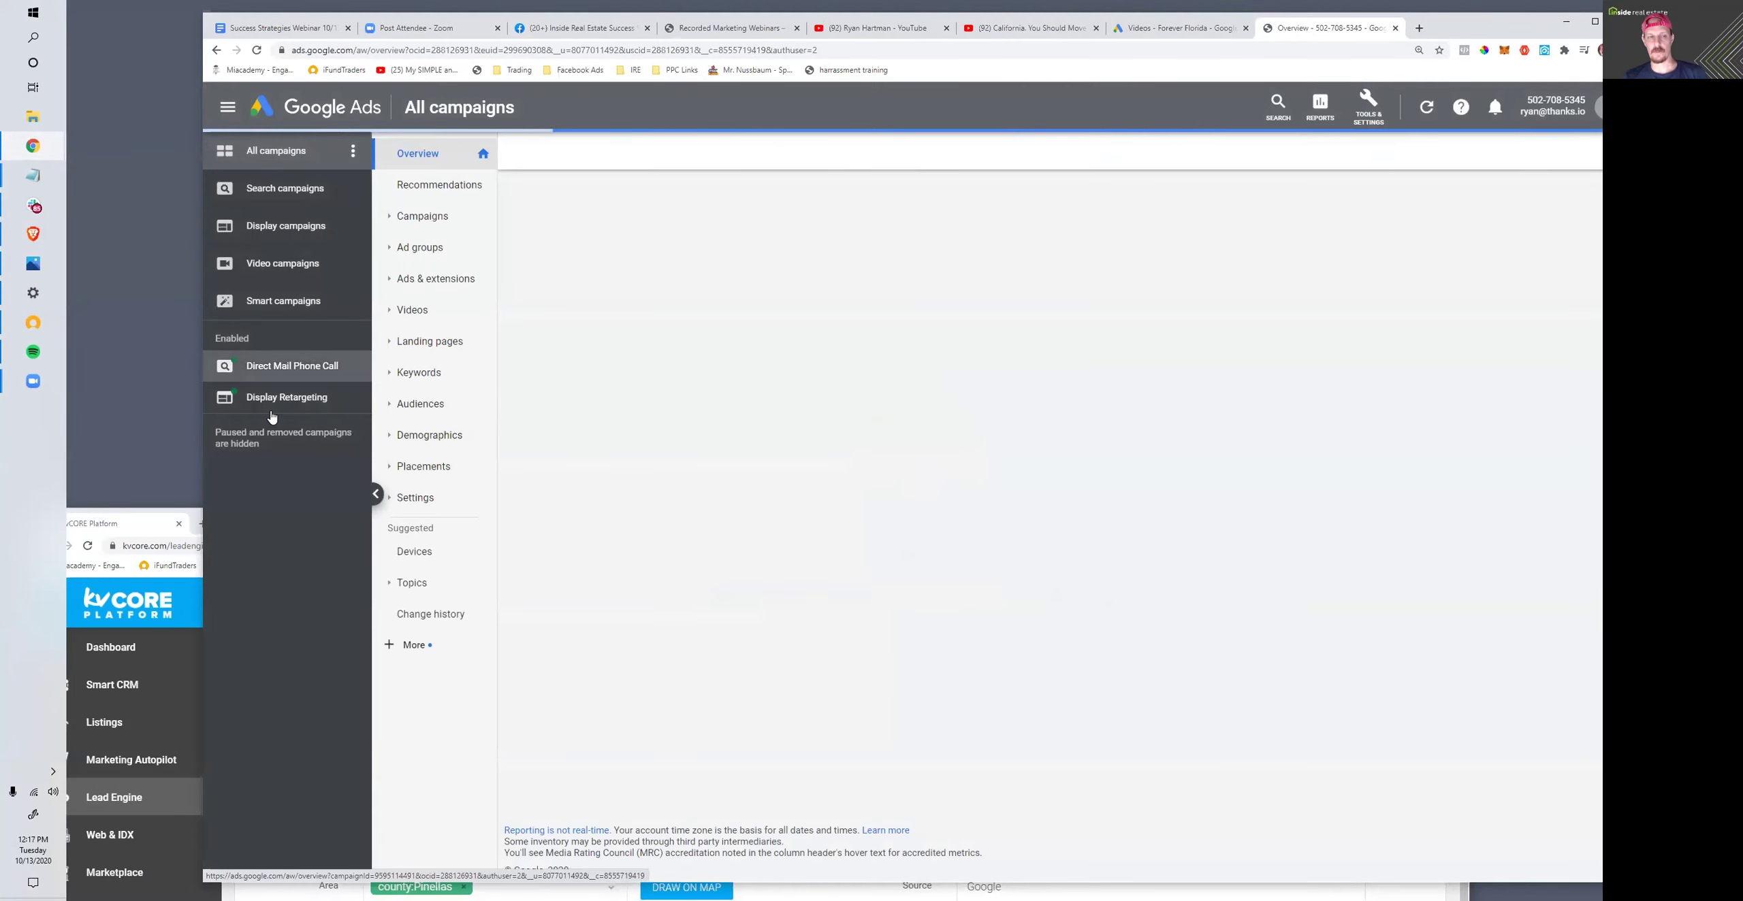
click(283, 397)
click(277, 266)
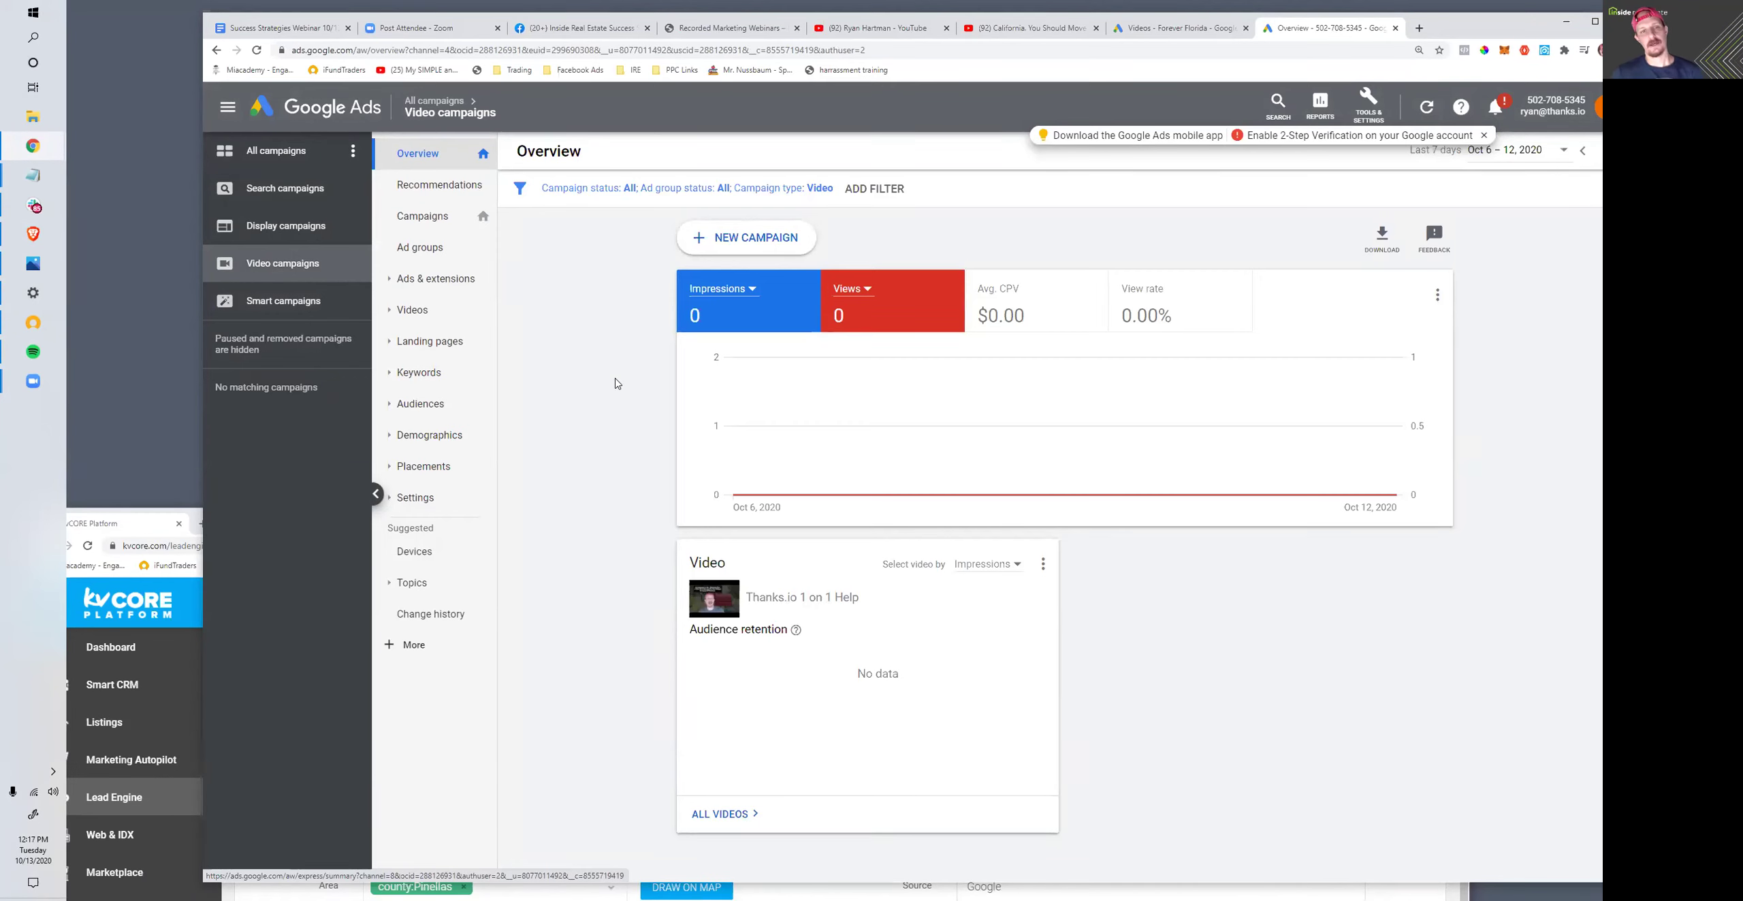
scroll(616, 383, down, 2)
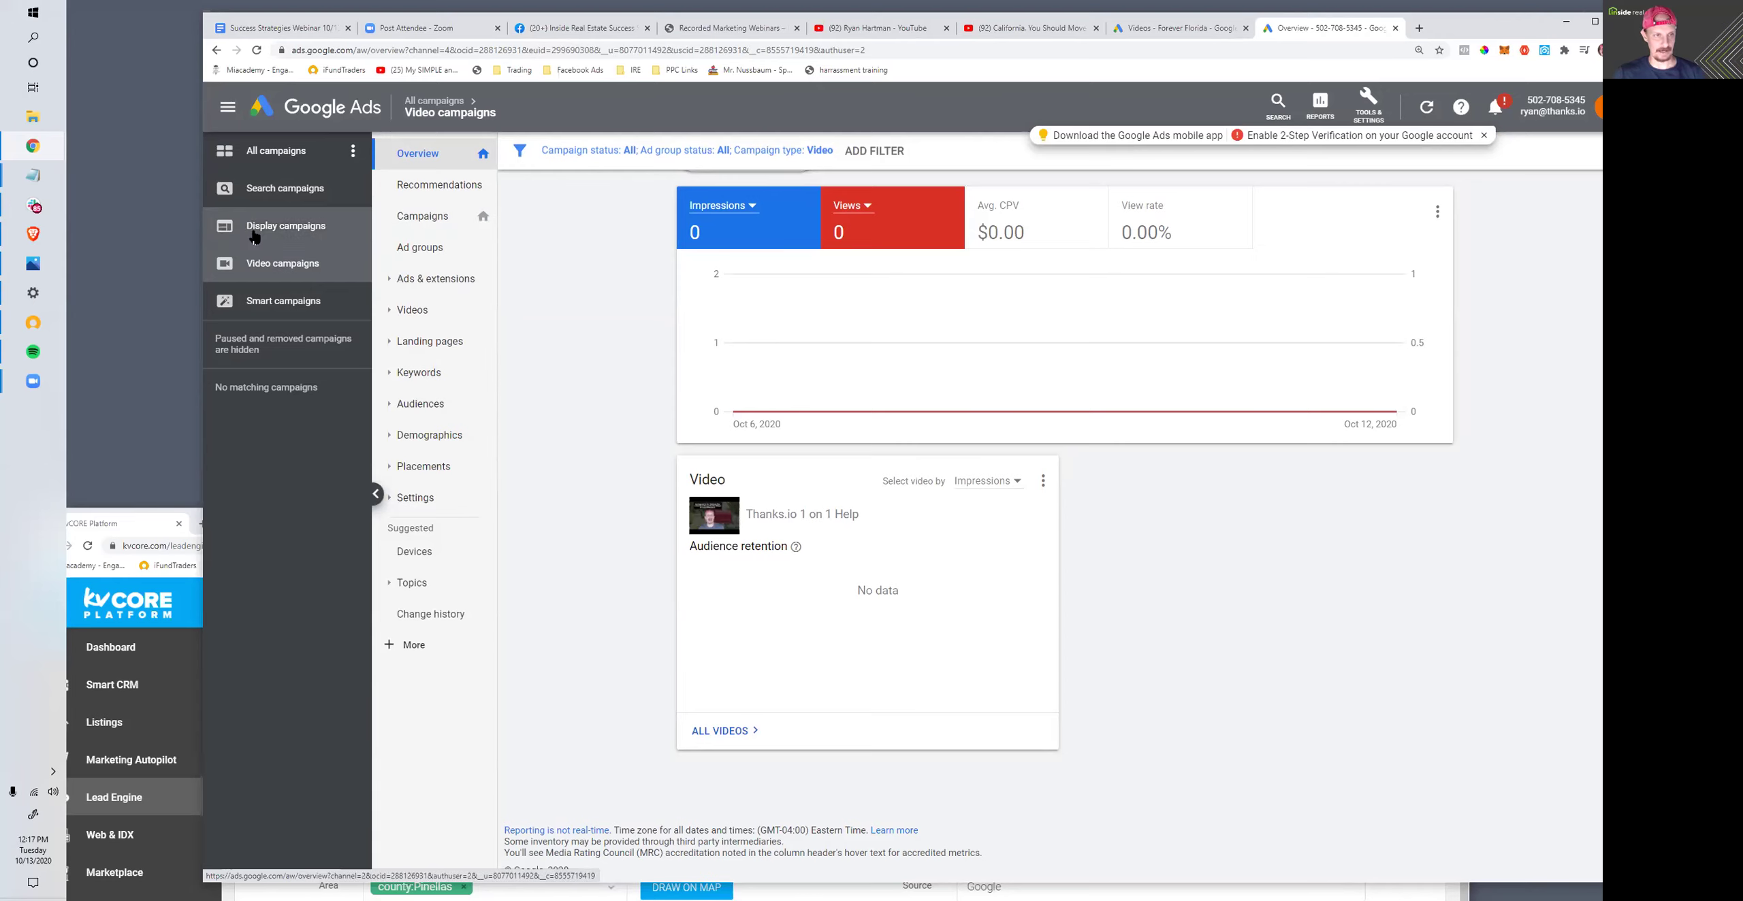
click(412, 310)
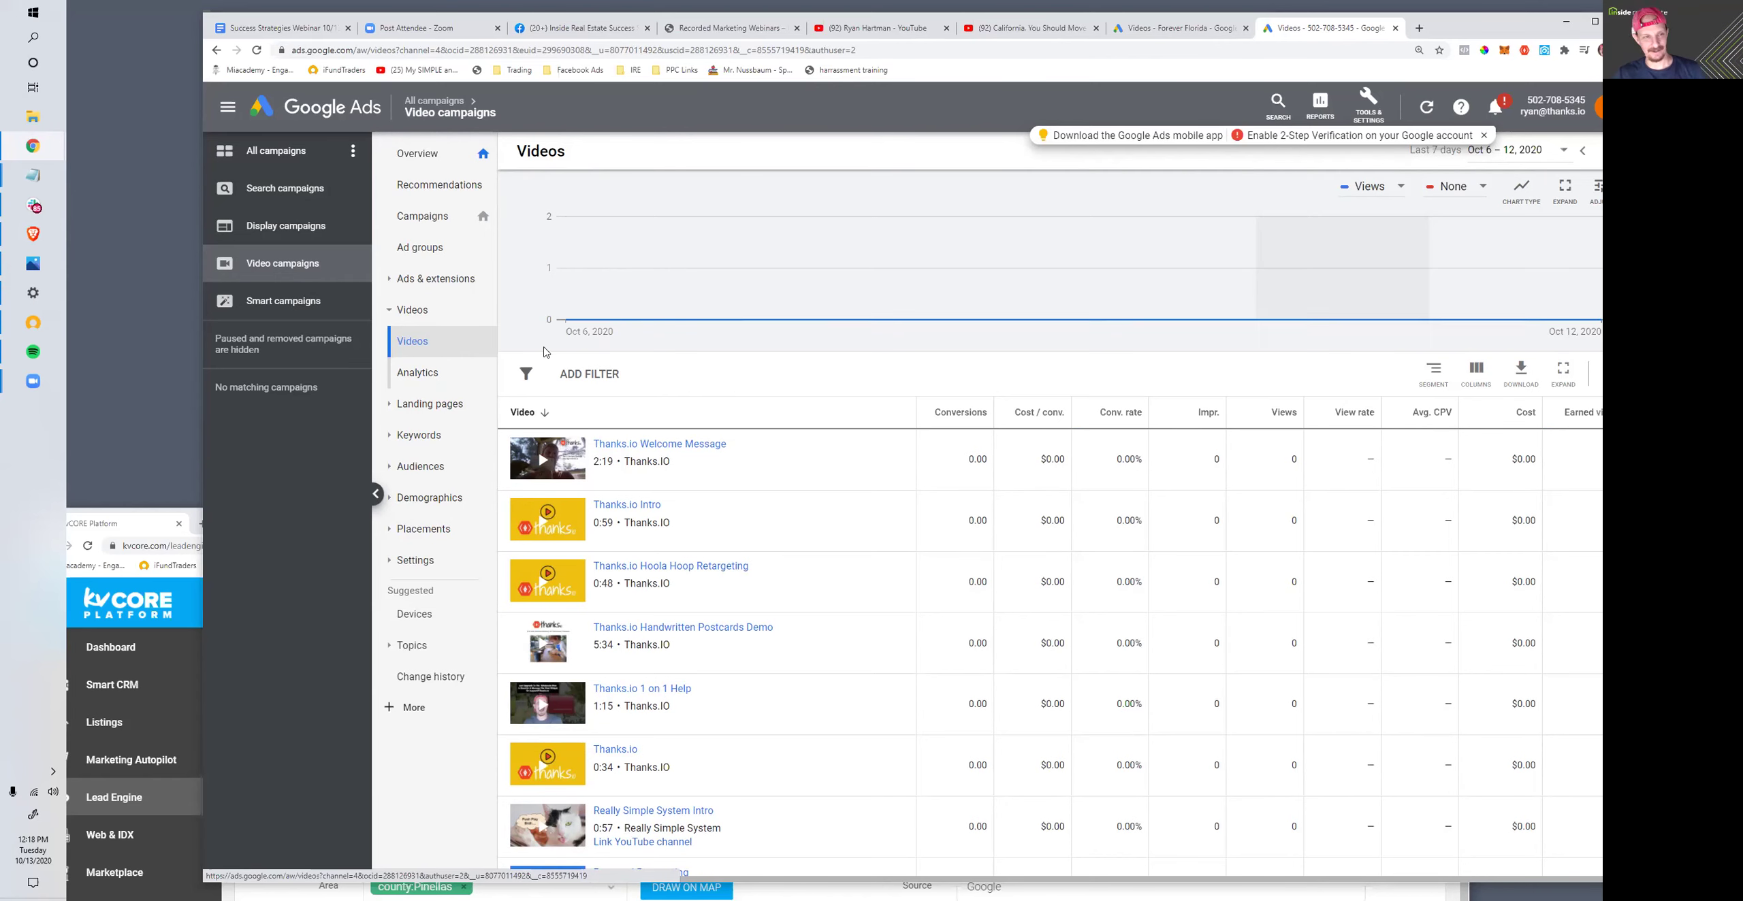
scroll(545, 352, down, 8)
scroll(701, 515, up, 8)
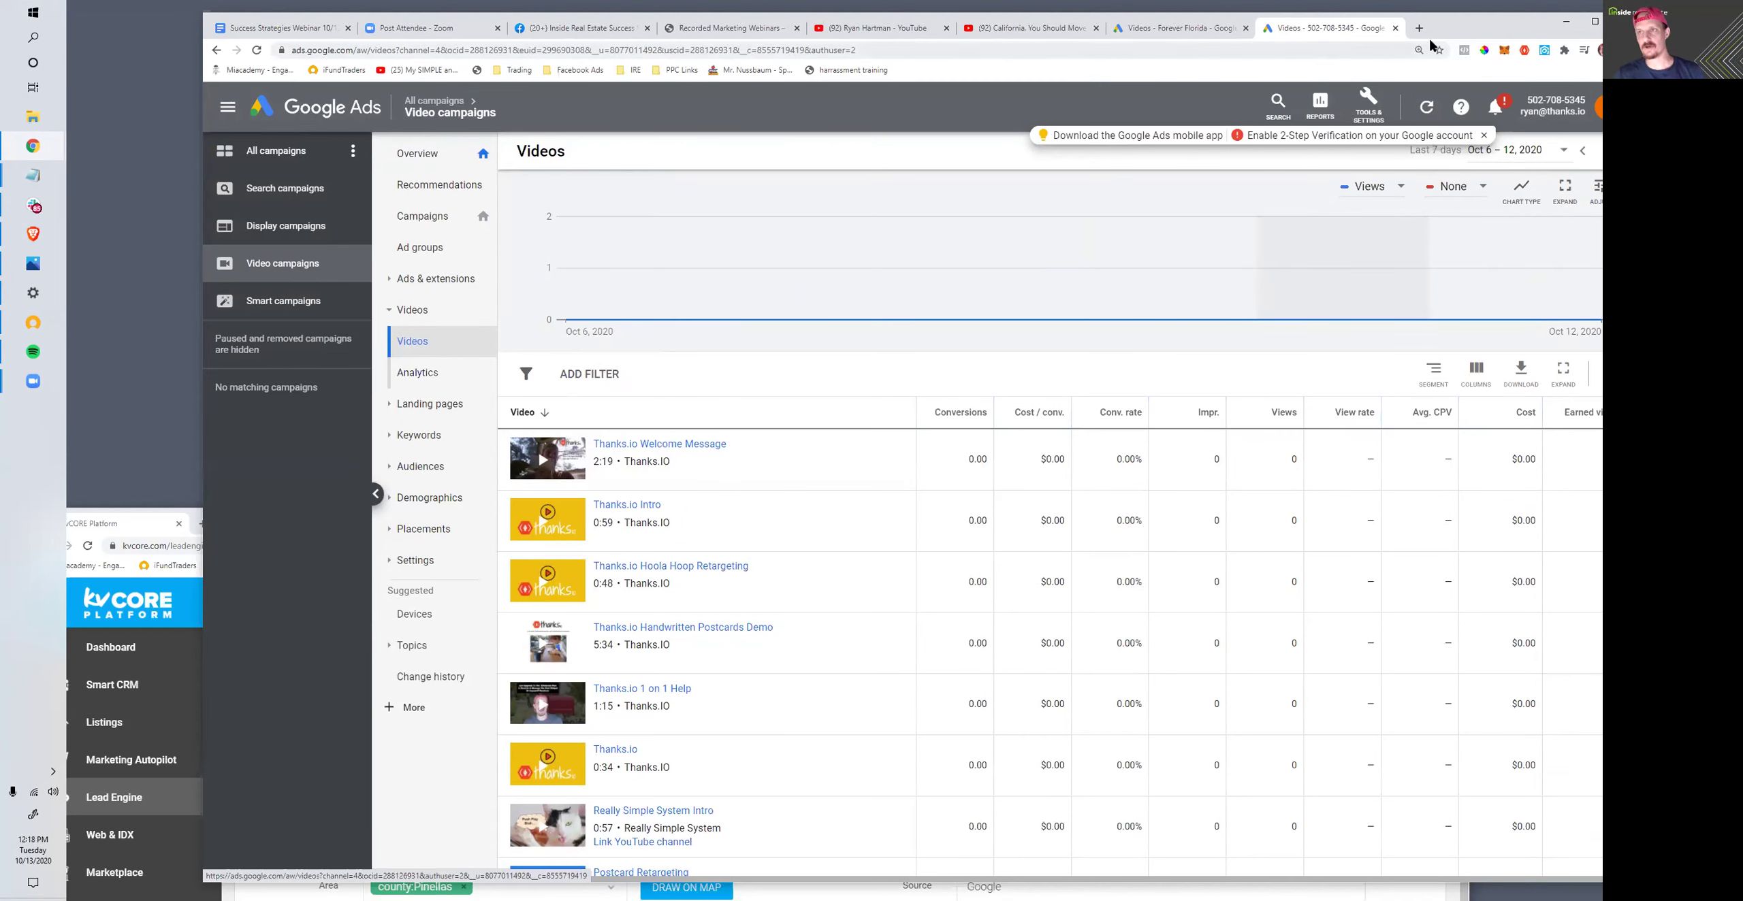
- Set the videos report's date range to All time
drag(1457, 27, 1295, 31)
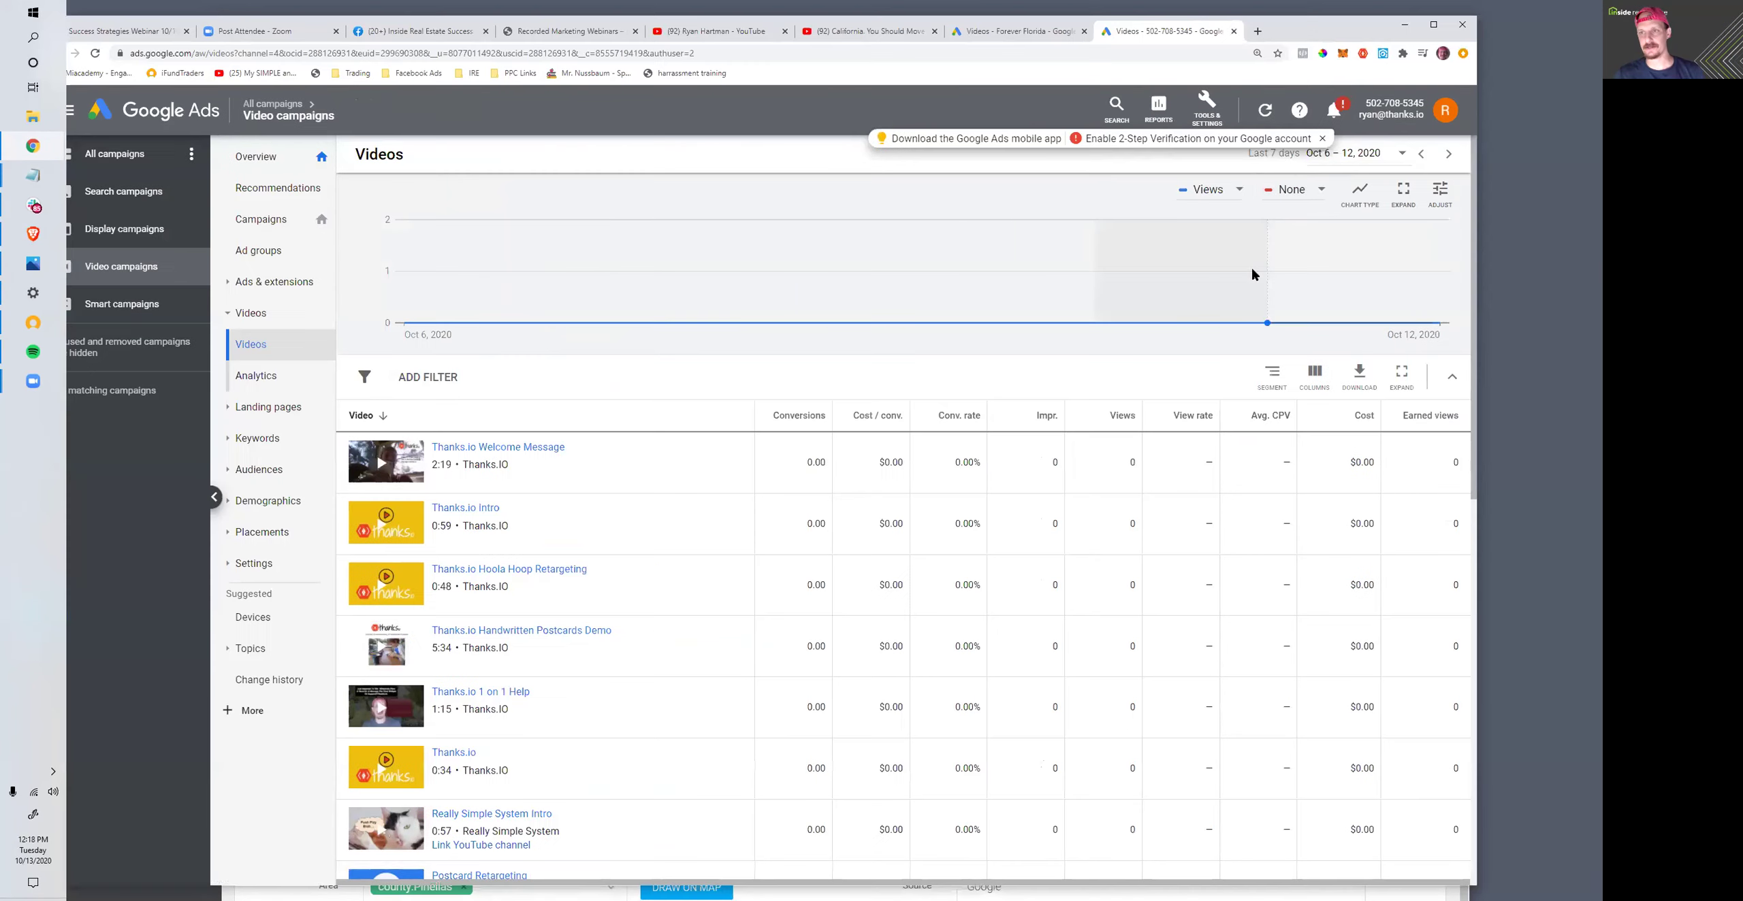
click(1356, 154)
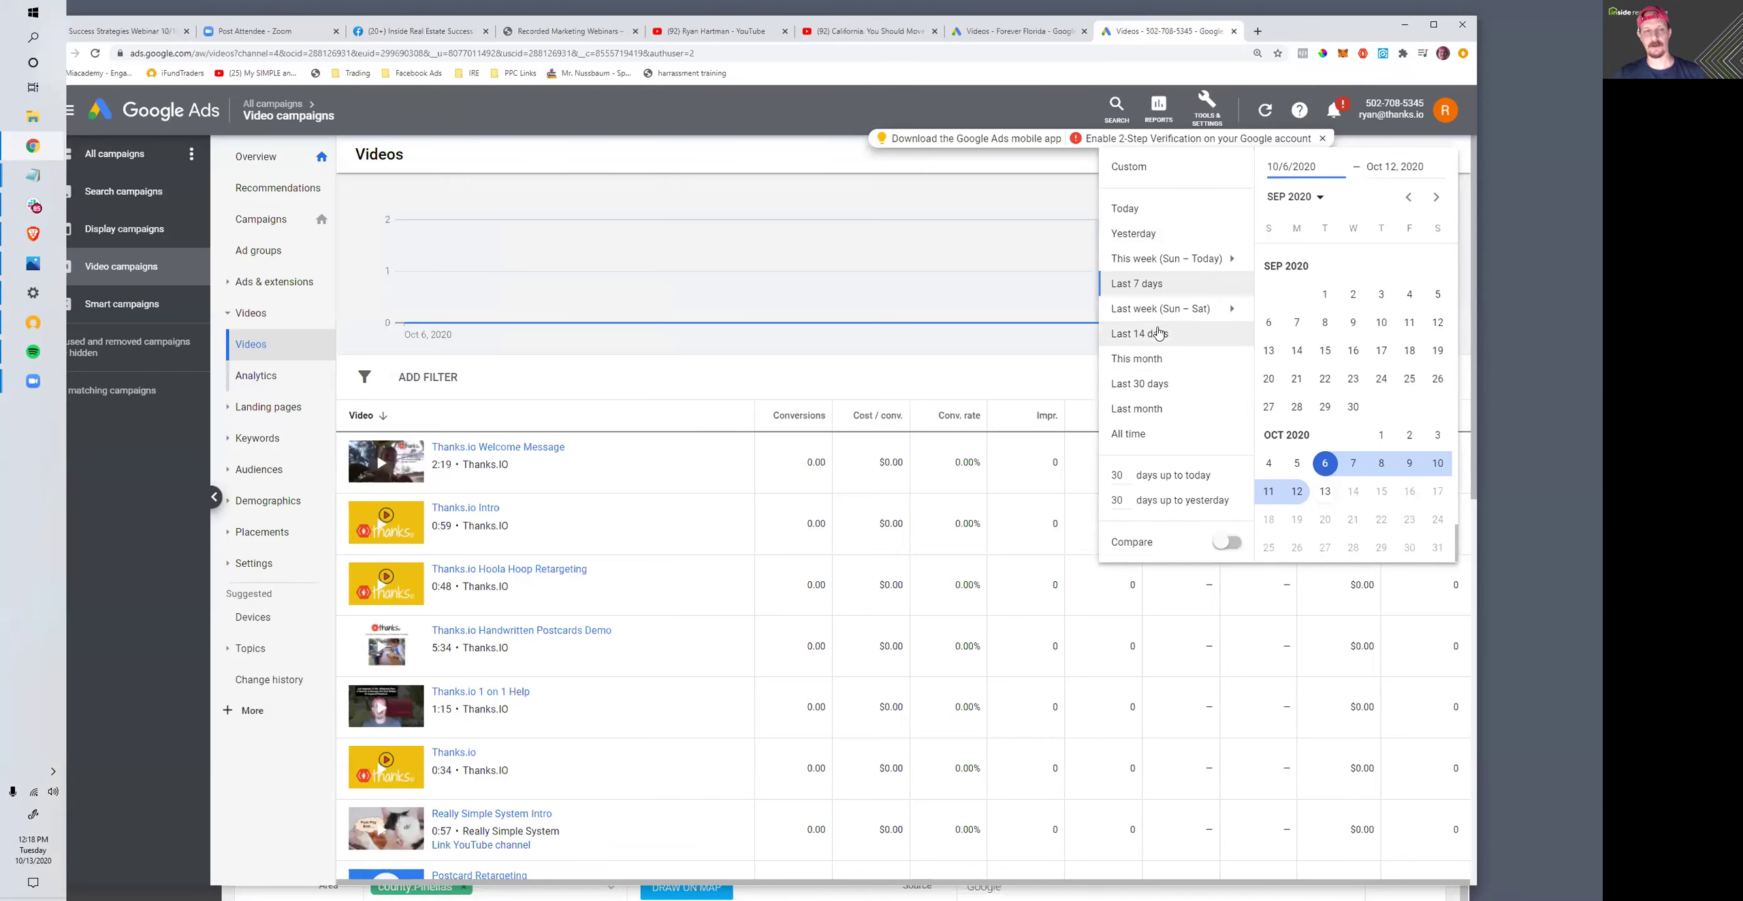
click(1127, 434)
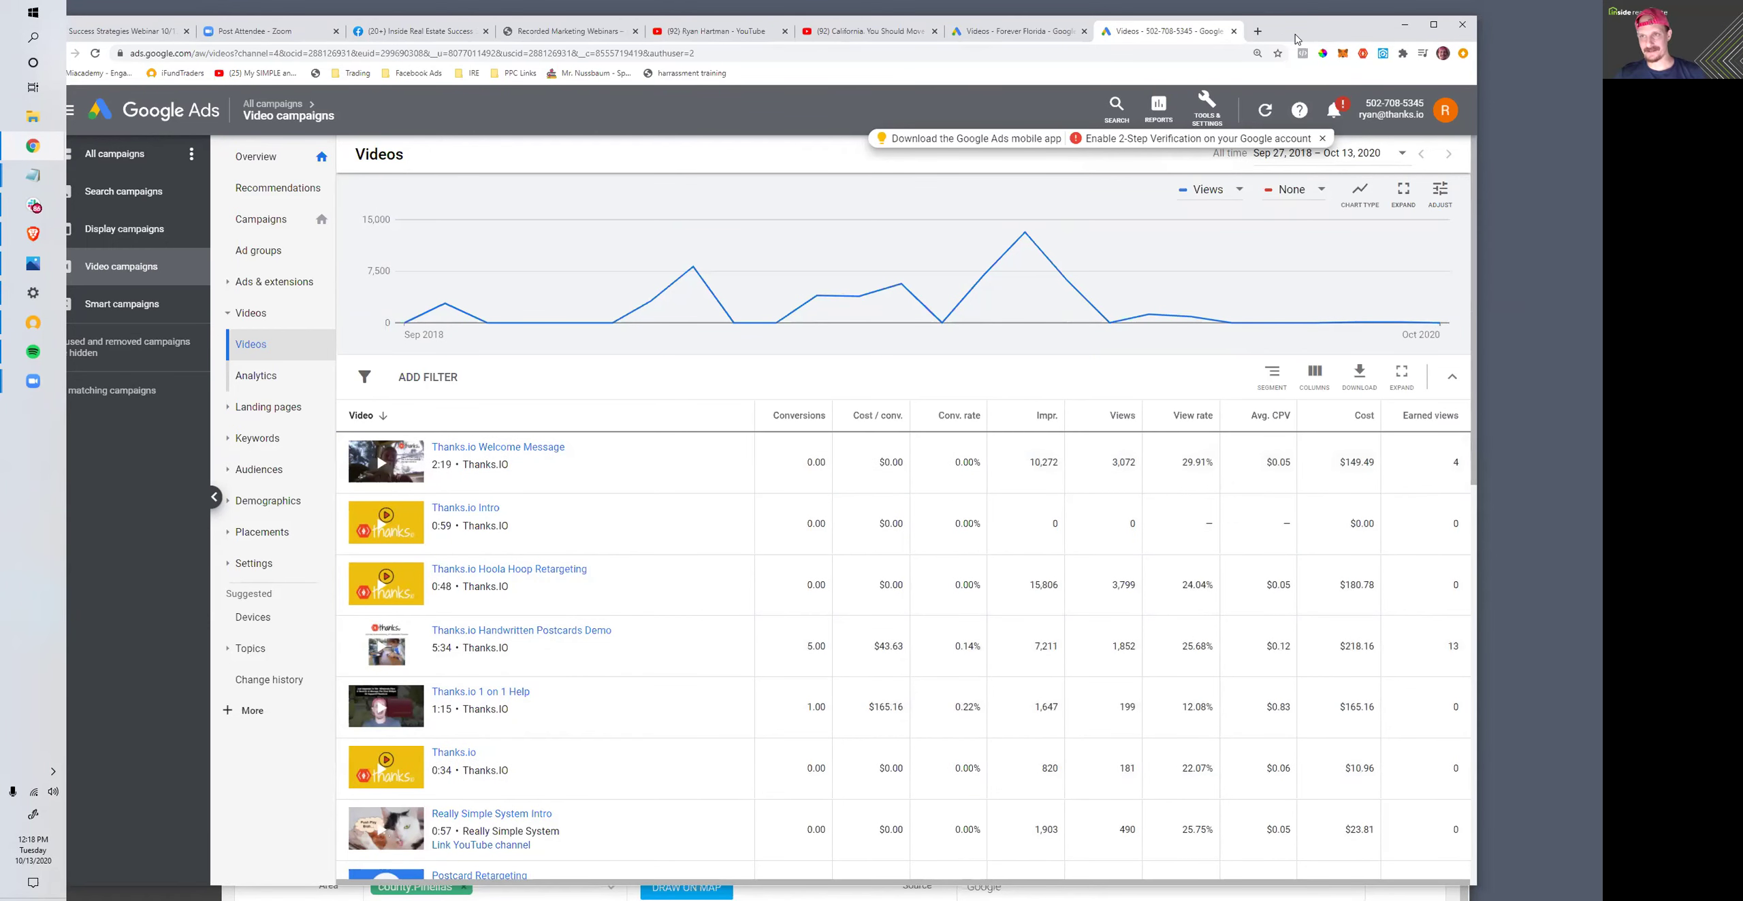
- Compare the average cost per view of the Thanks.io videos, widening the window to fit the report
drag(1293, 38, 1219, 44)
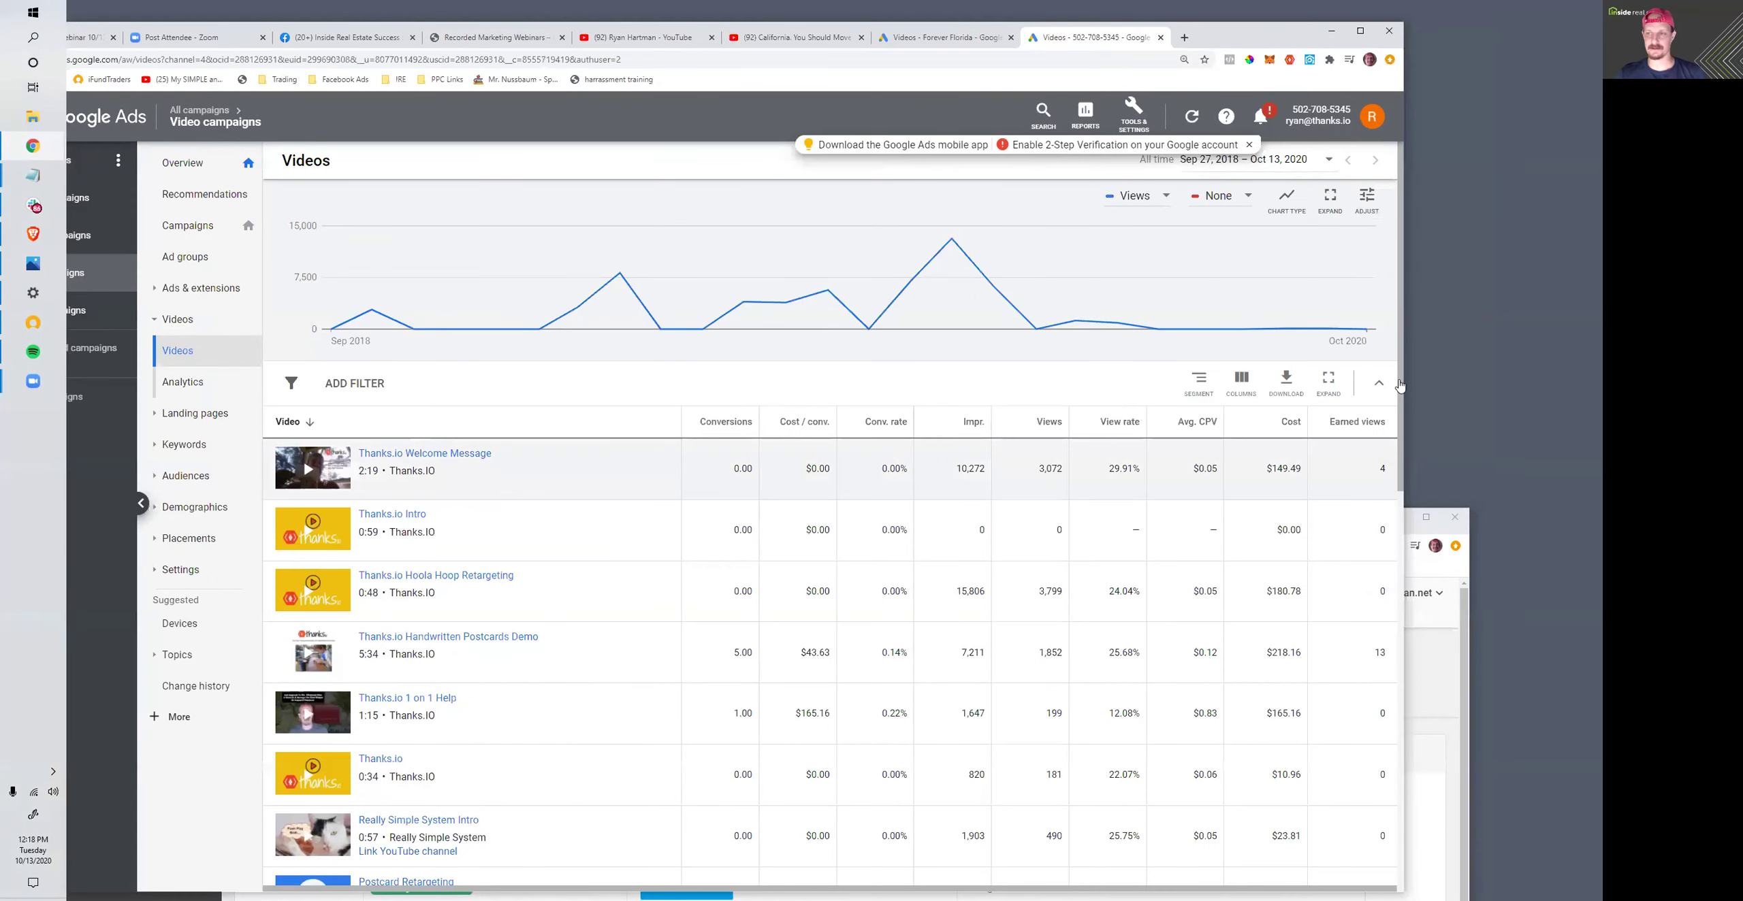
drag(1403, 374, 1485, 375)
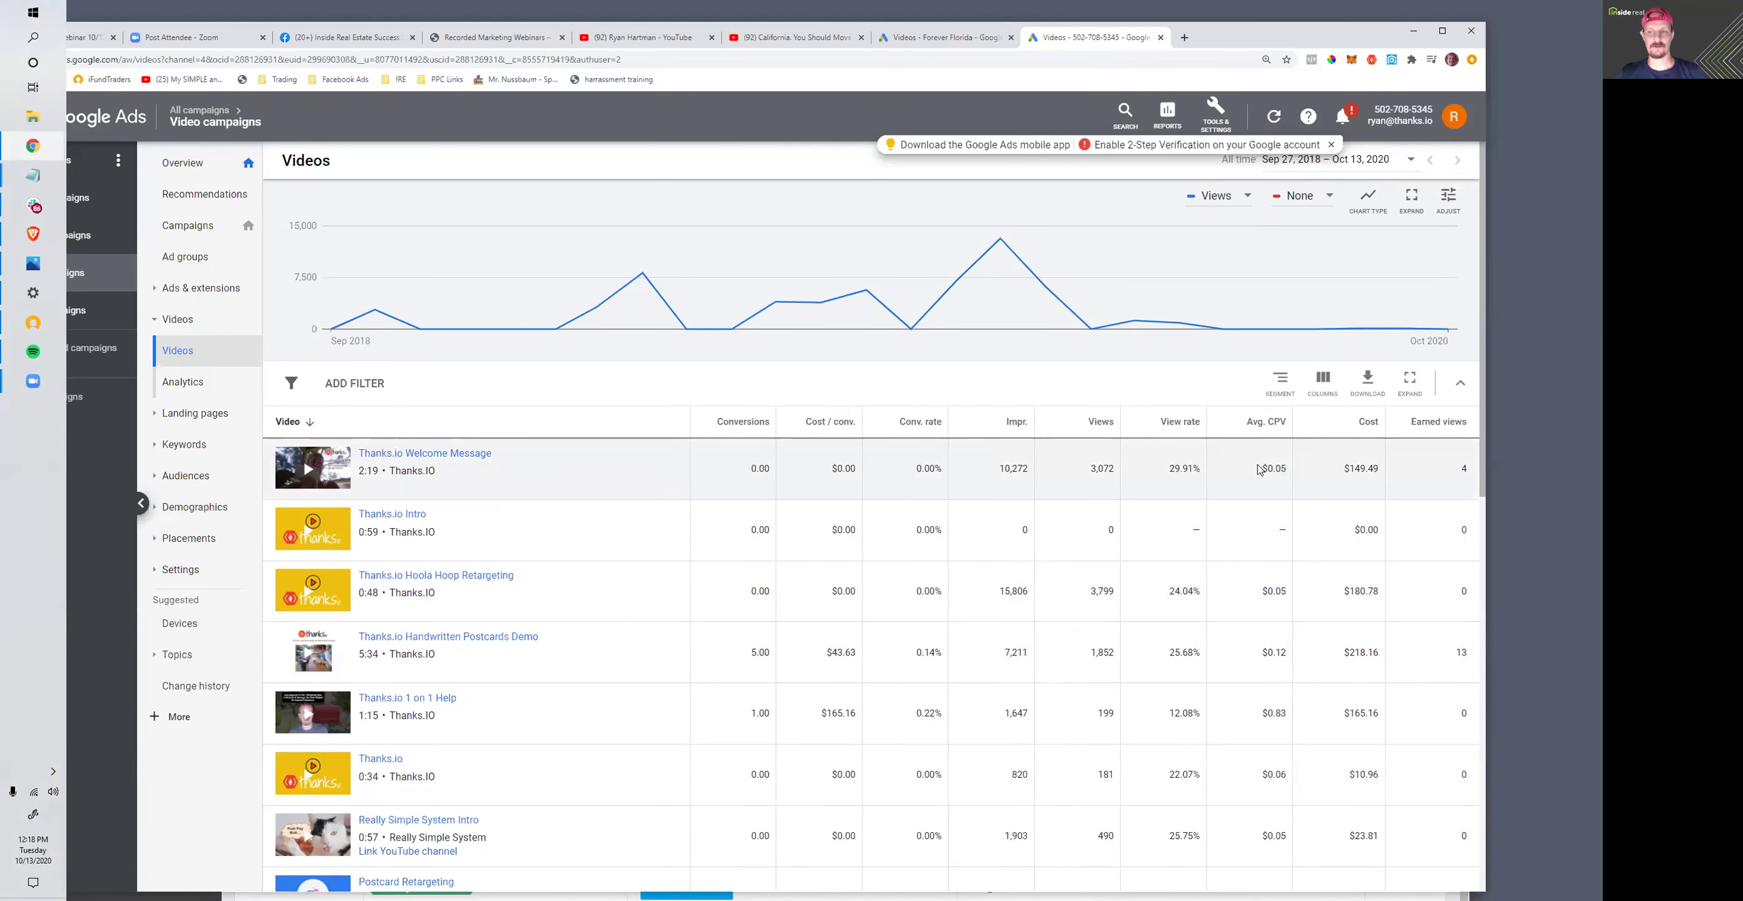
drag(1288, 470, 1260, 472)
drag(1288, 652, 1259, 653)
drag(1288, 713, 1259, 715)
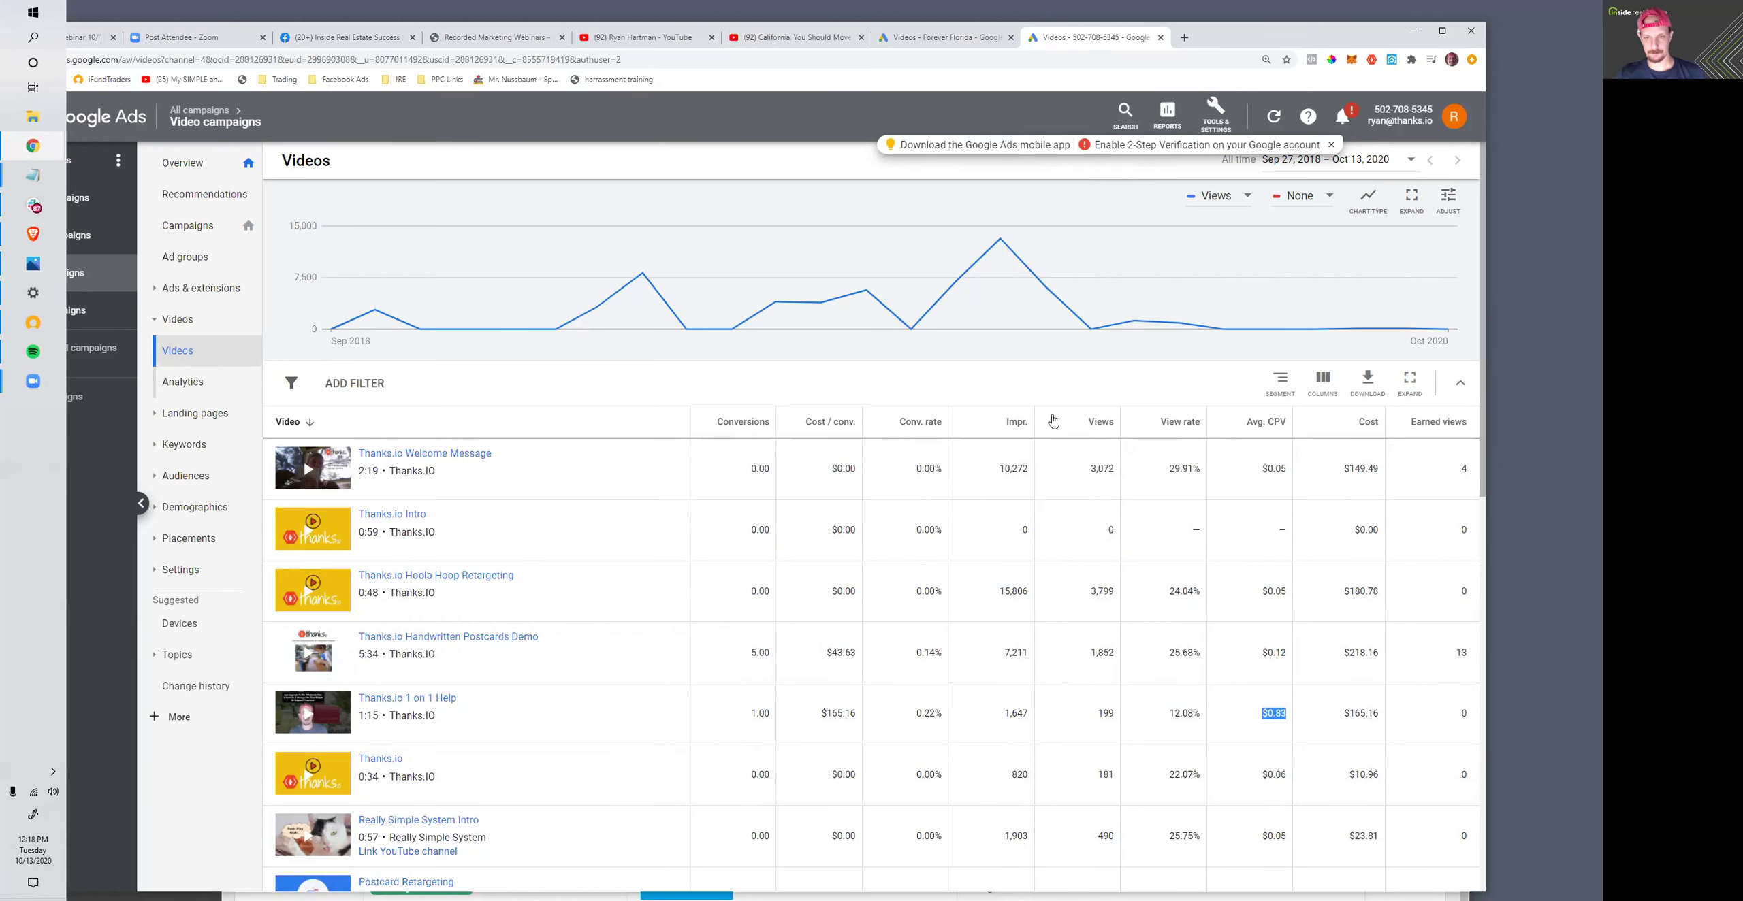
scroll(1070, 486, down, 1)
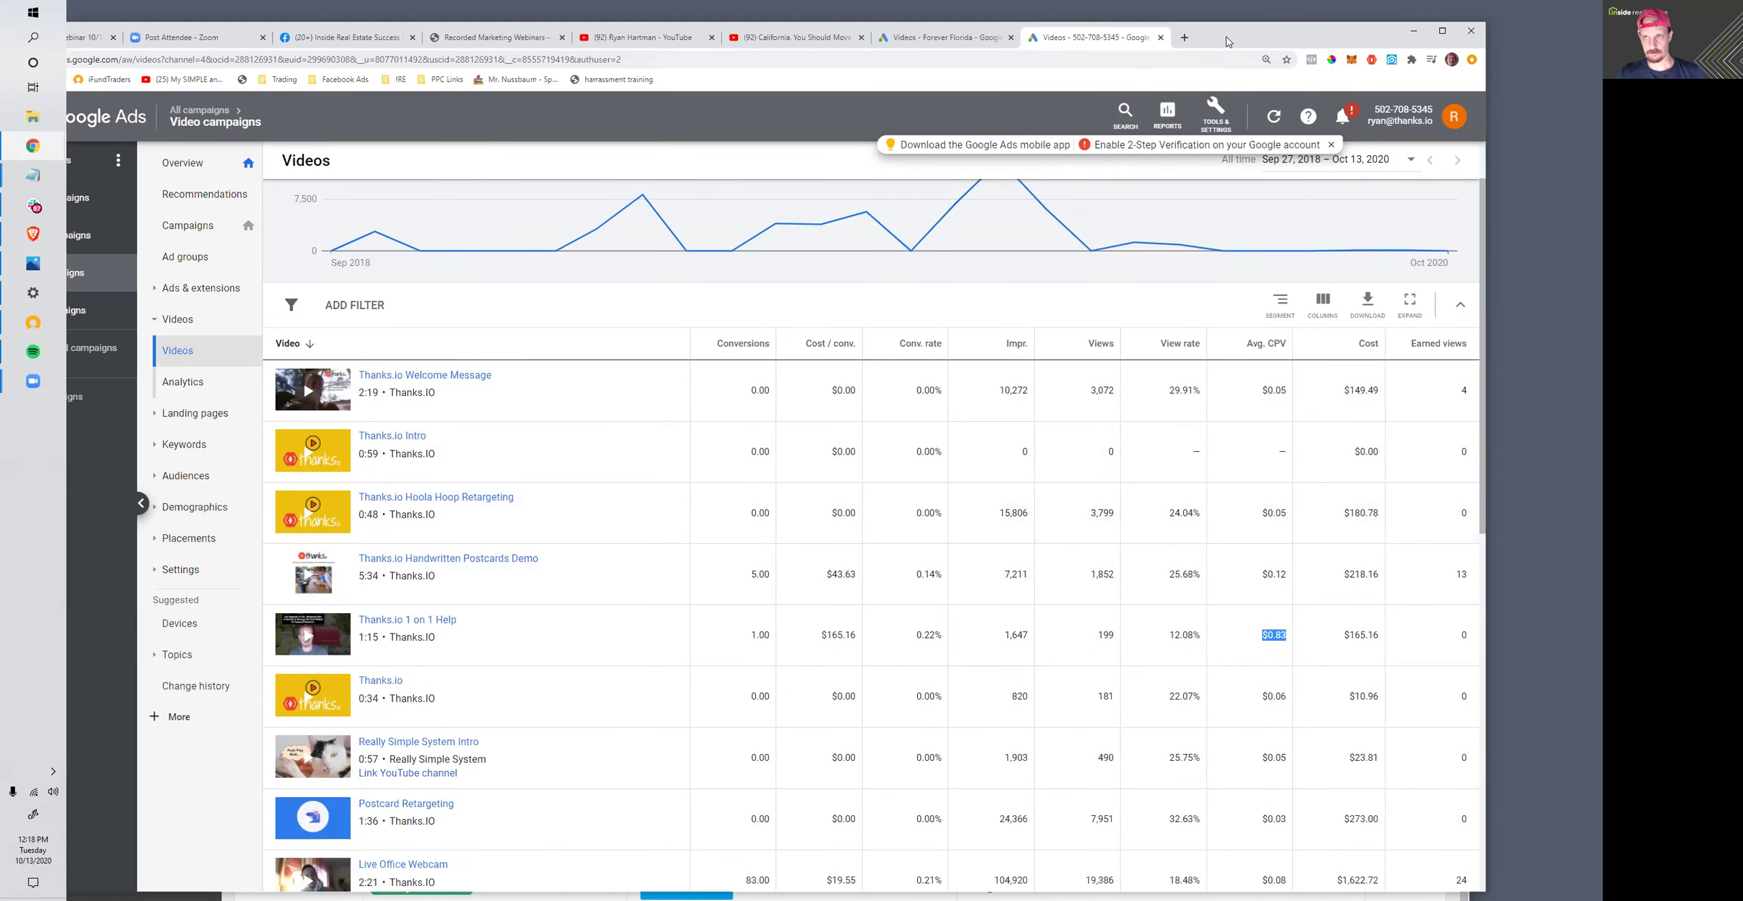
- Examine the conversions, views and costs of the remaining videos in the all-time report
drag(1227, 41, 1045, 128)
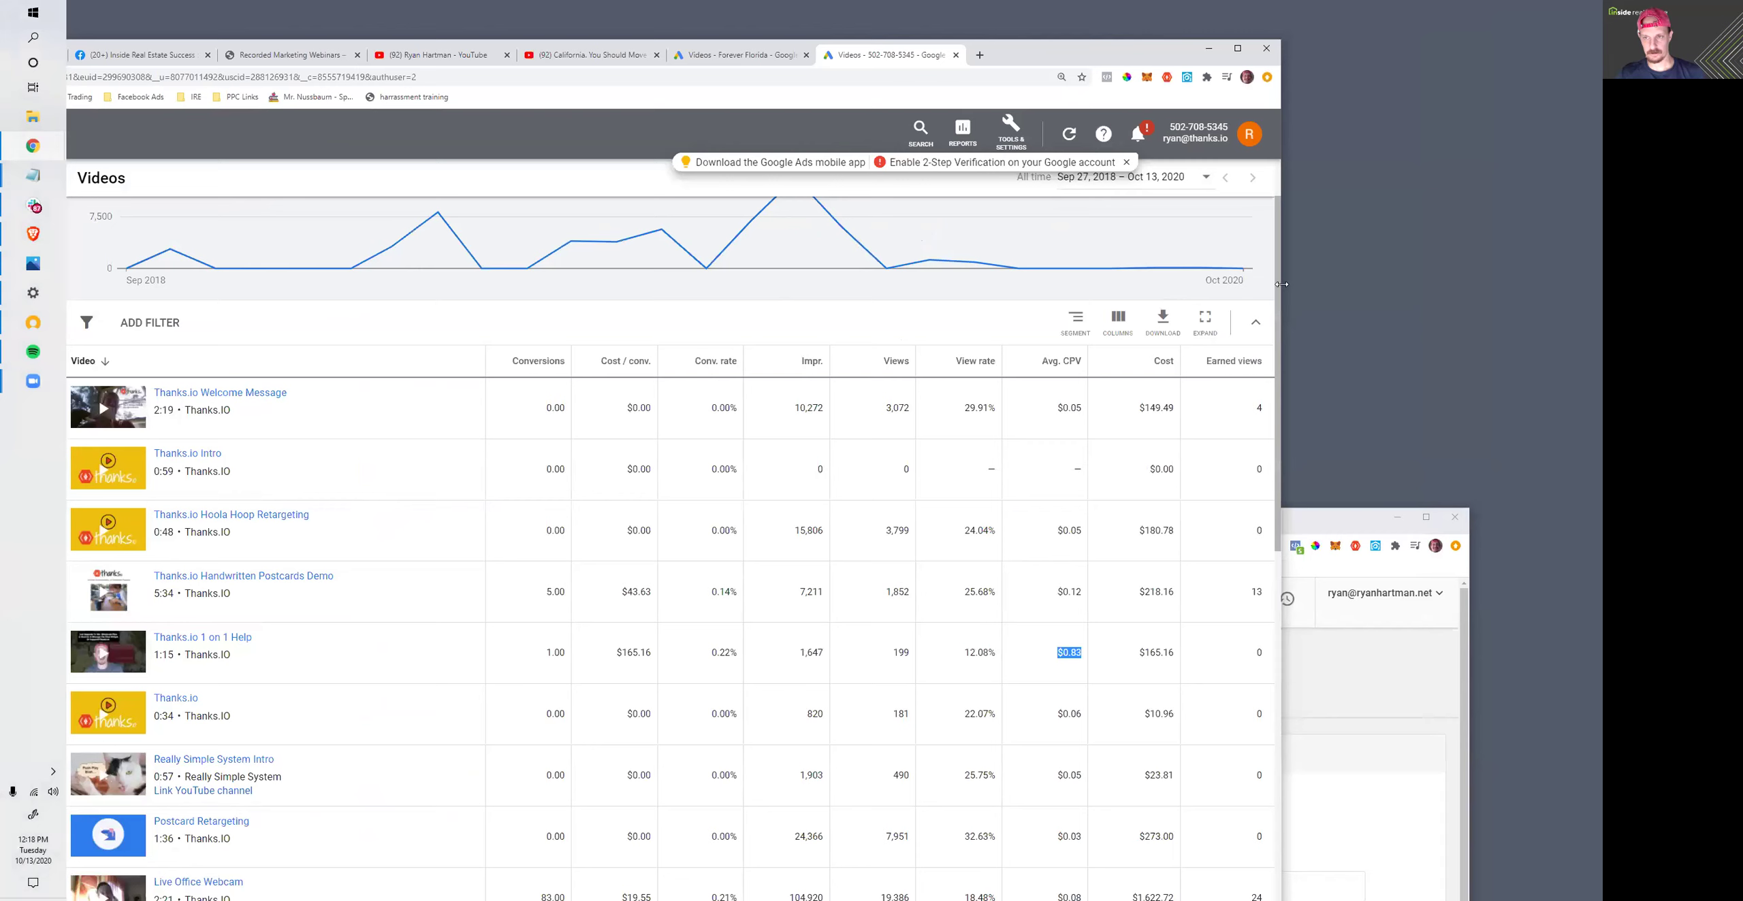
drag(1281, 284, 1421, 286)
scroll(708, 759, down, 8)
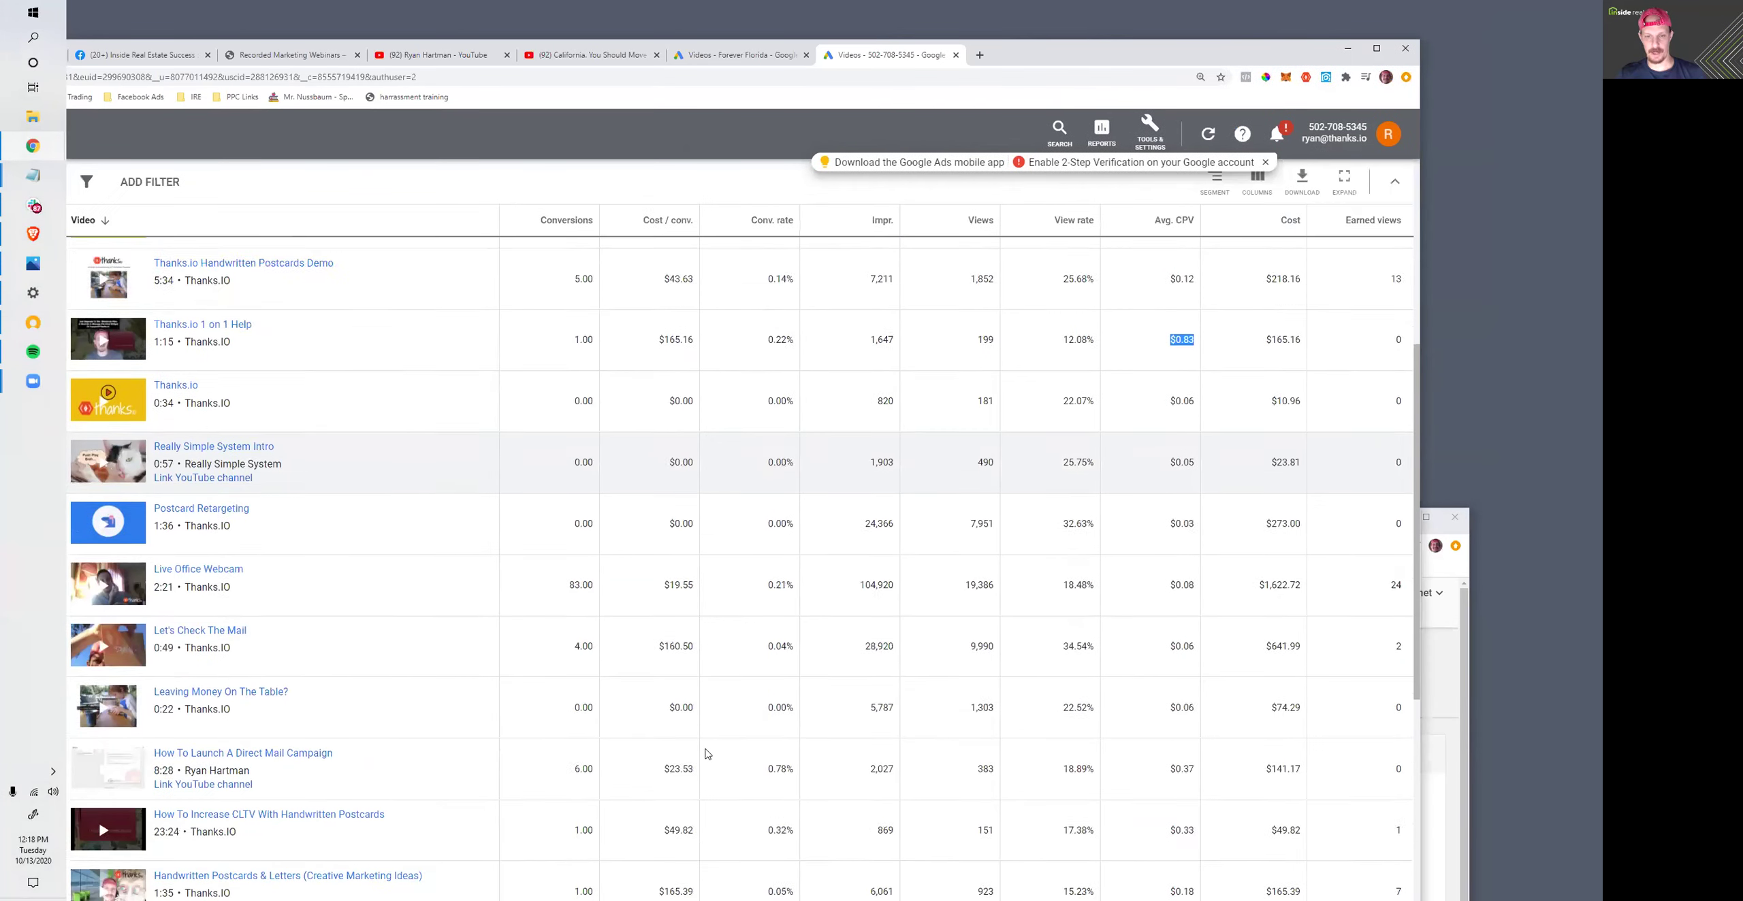
scroll(714, 760, up, 10)
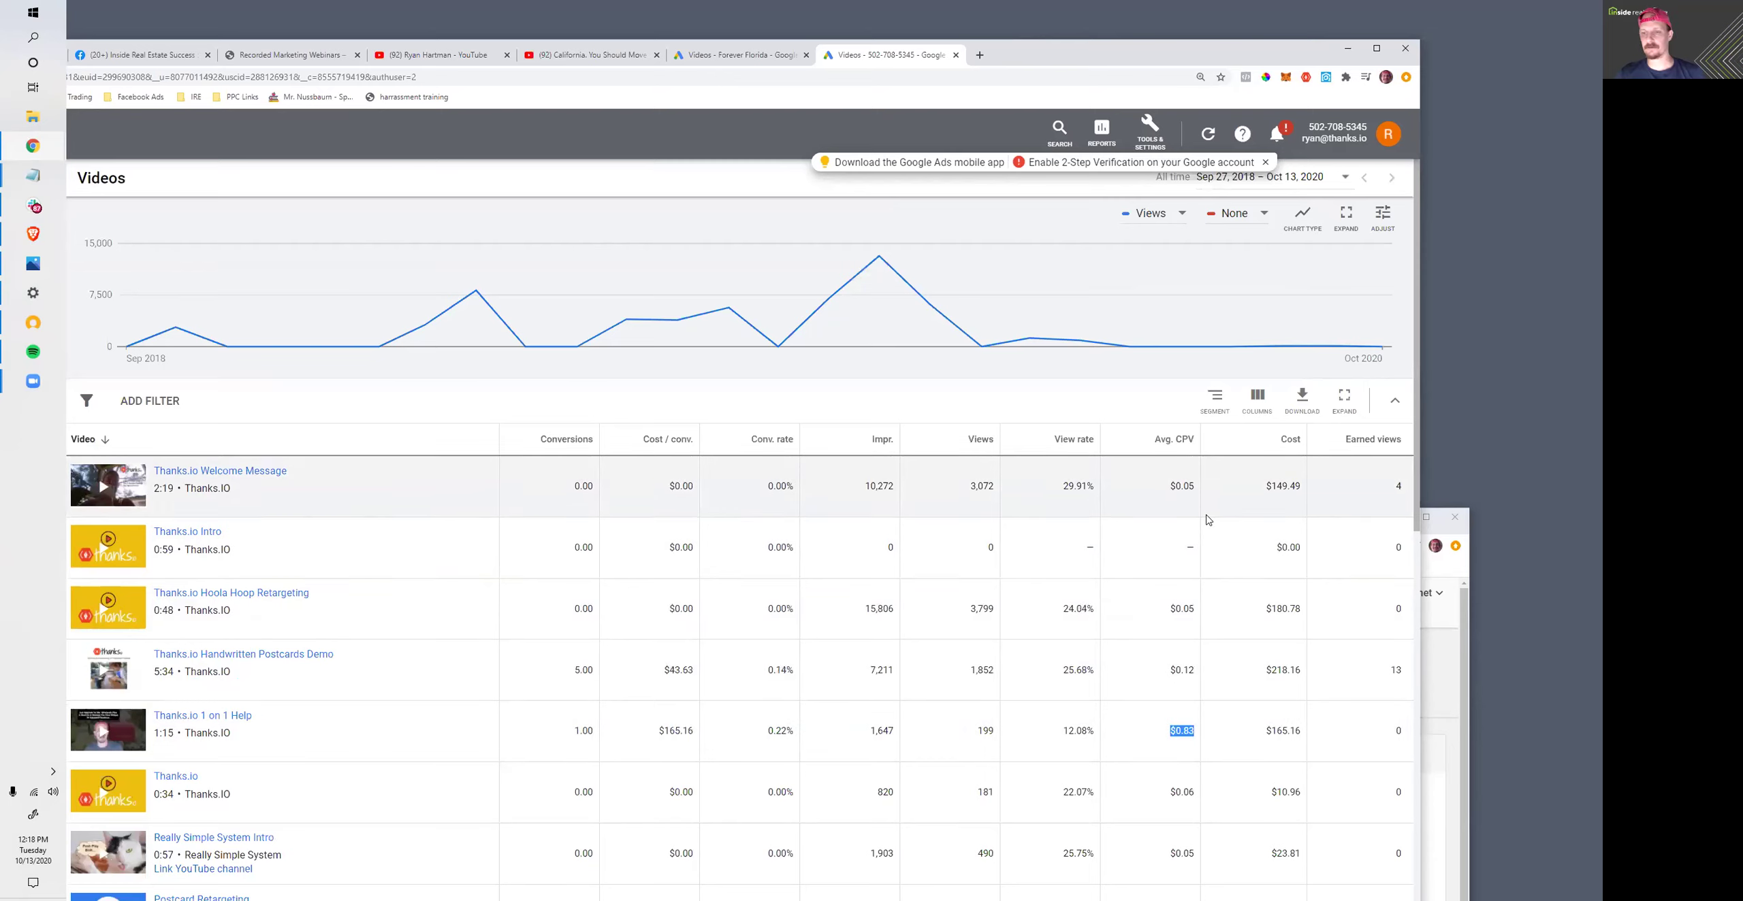
scroll(1192, 565, down, 3)
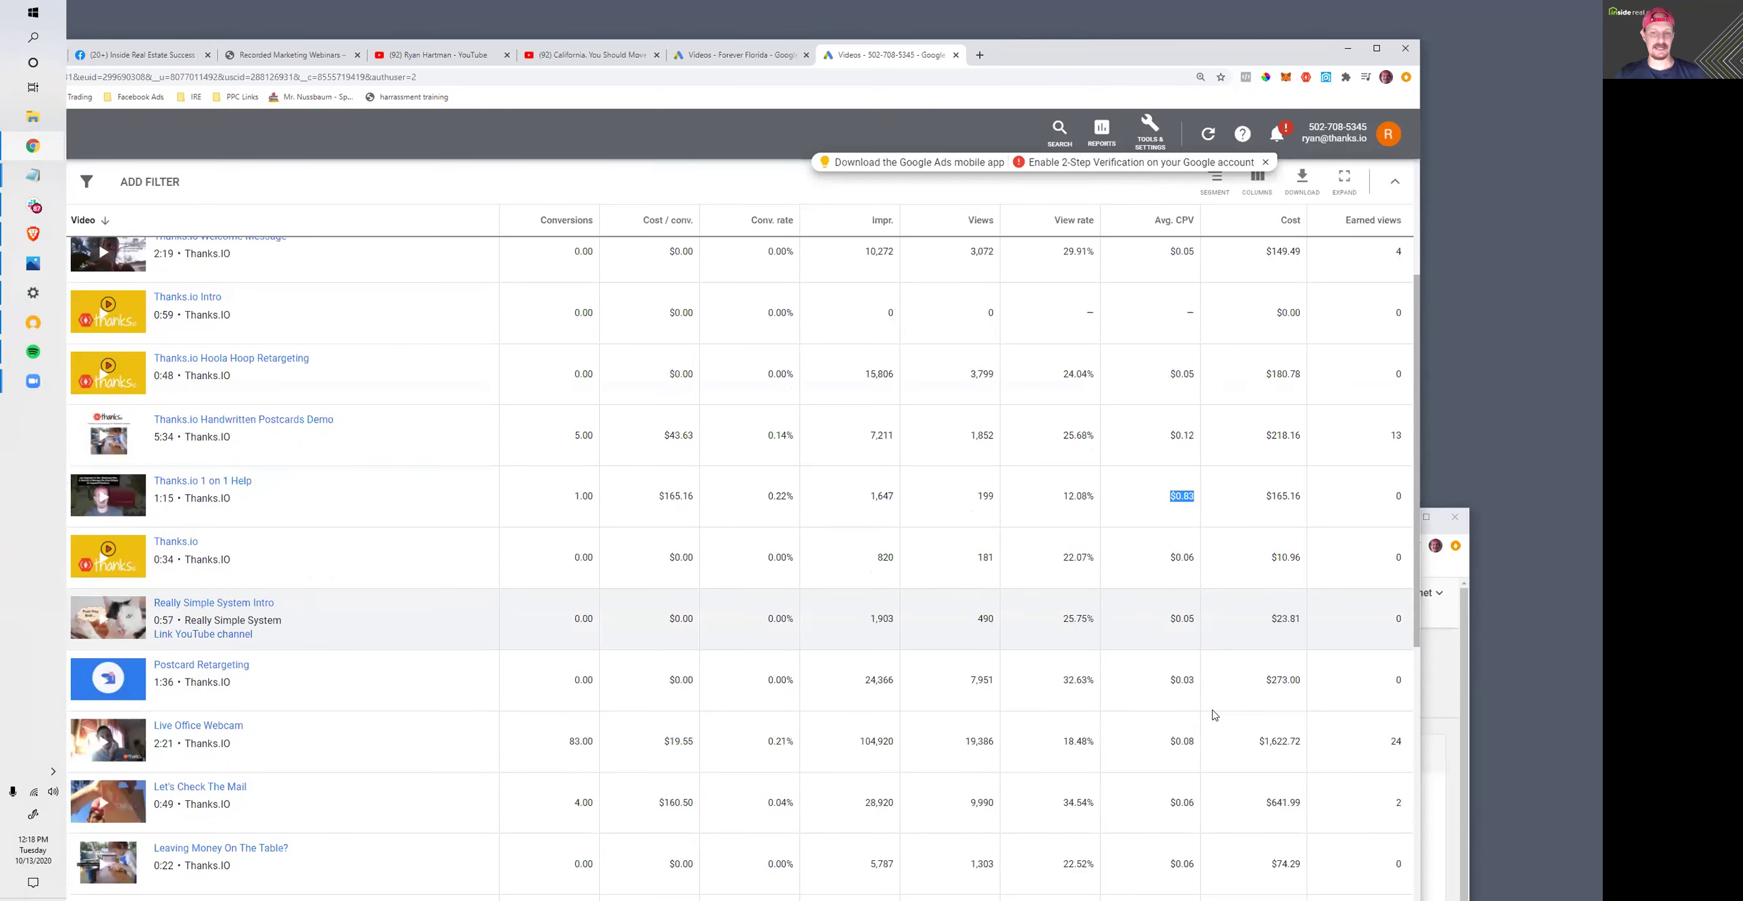
scroll(1215, 715, up, 1)
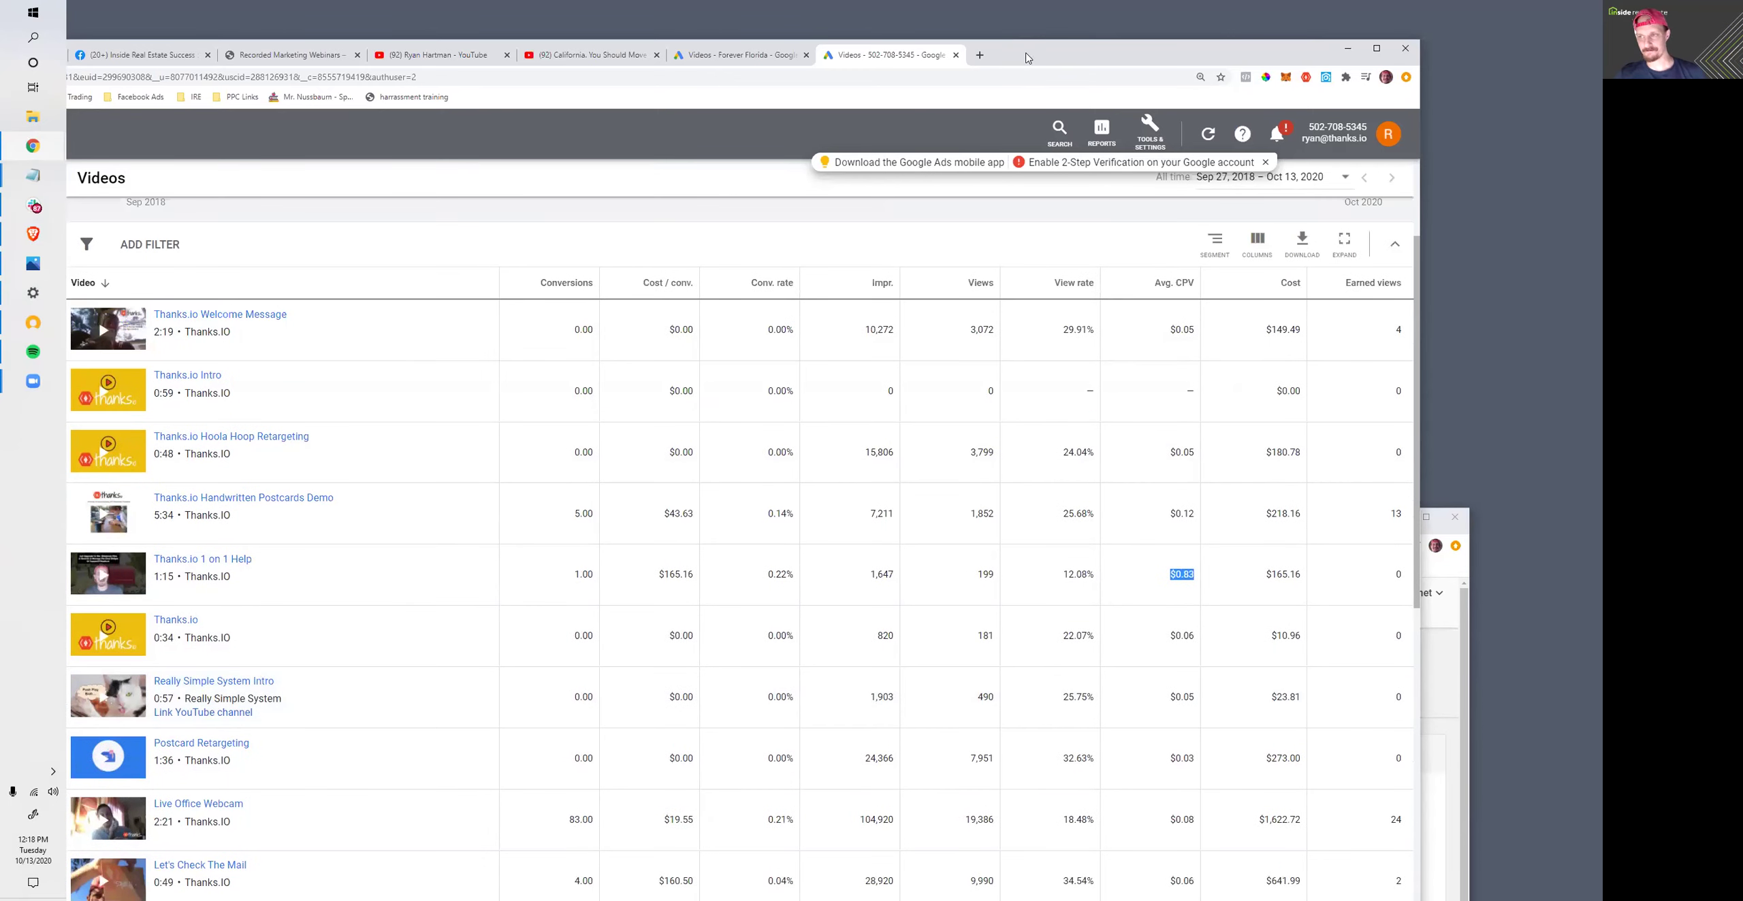
- Reposition the browser window and return to the YouTube page of "California. You Should Move To Florida!"
drag(1019, 61, 1114, 58)
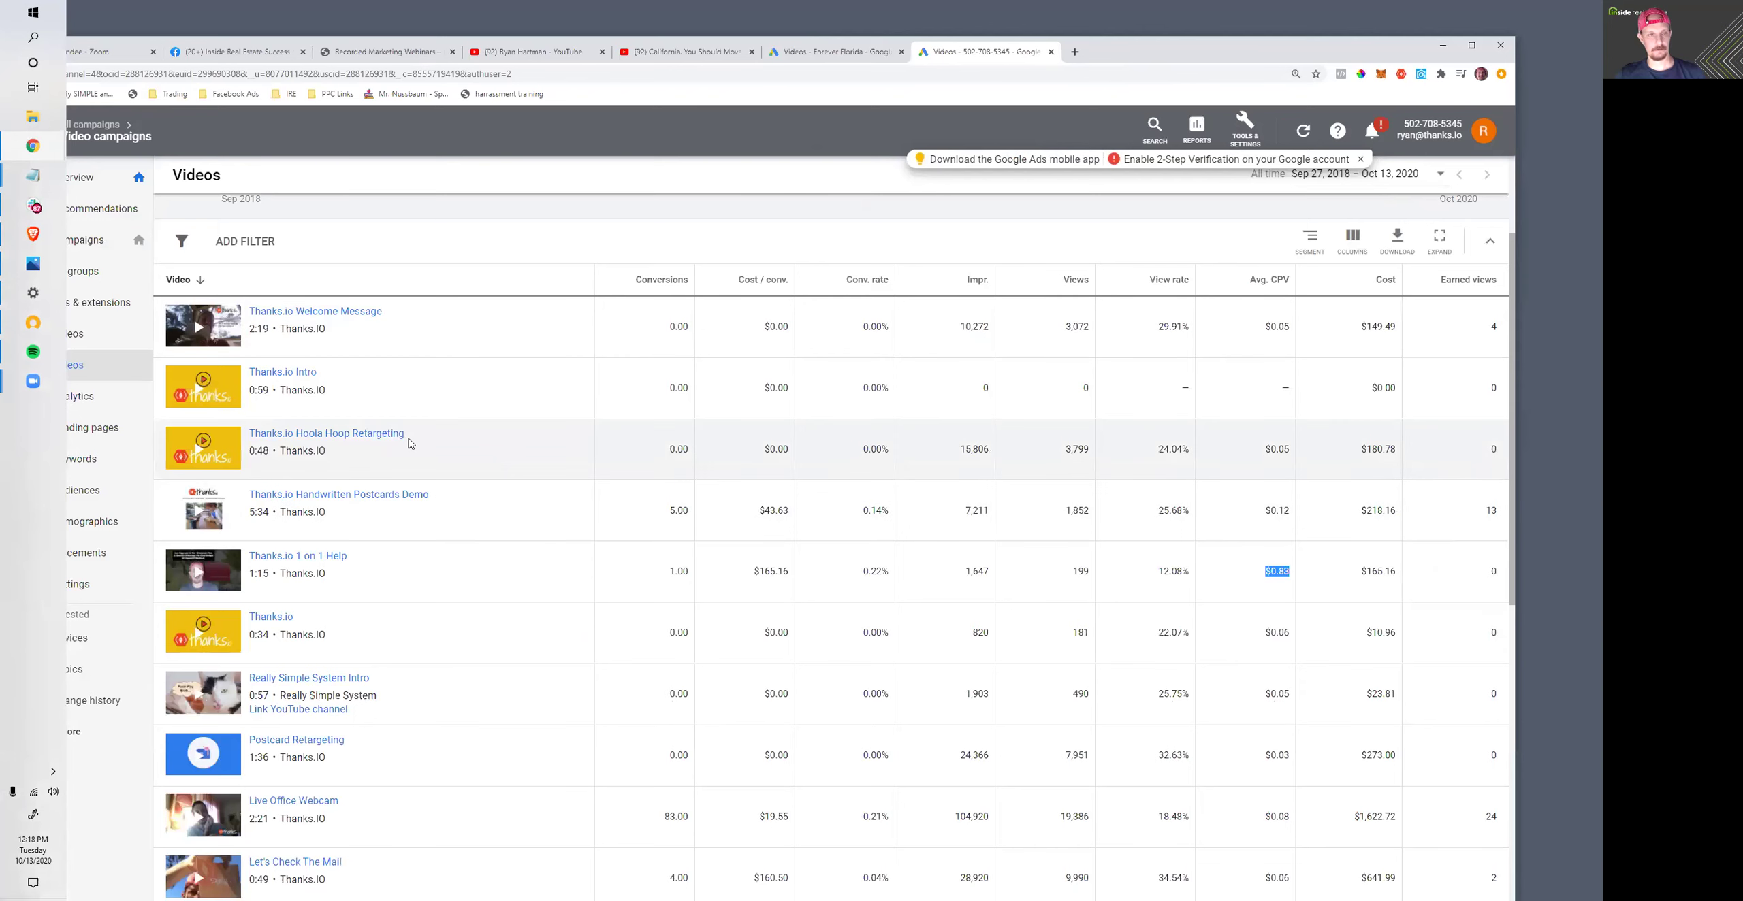
drag(1160, 48, 1220, 50)
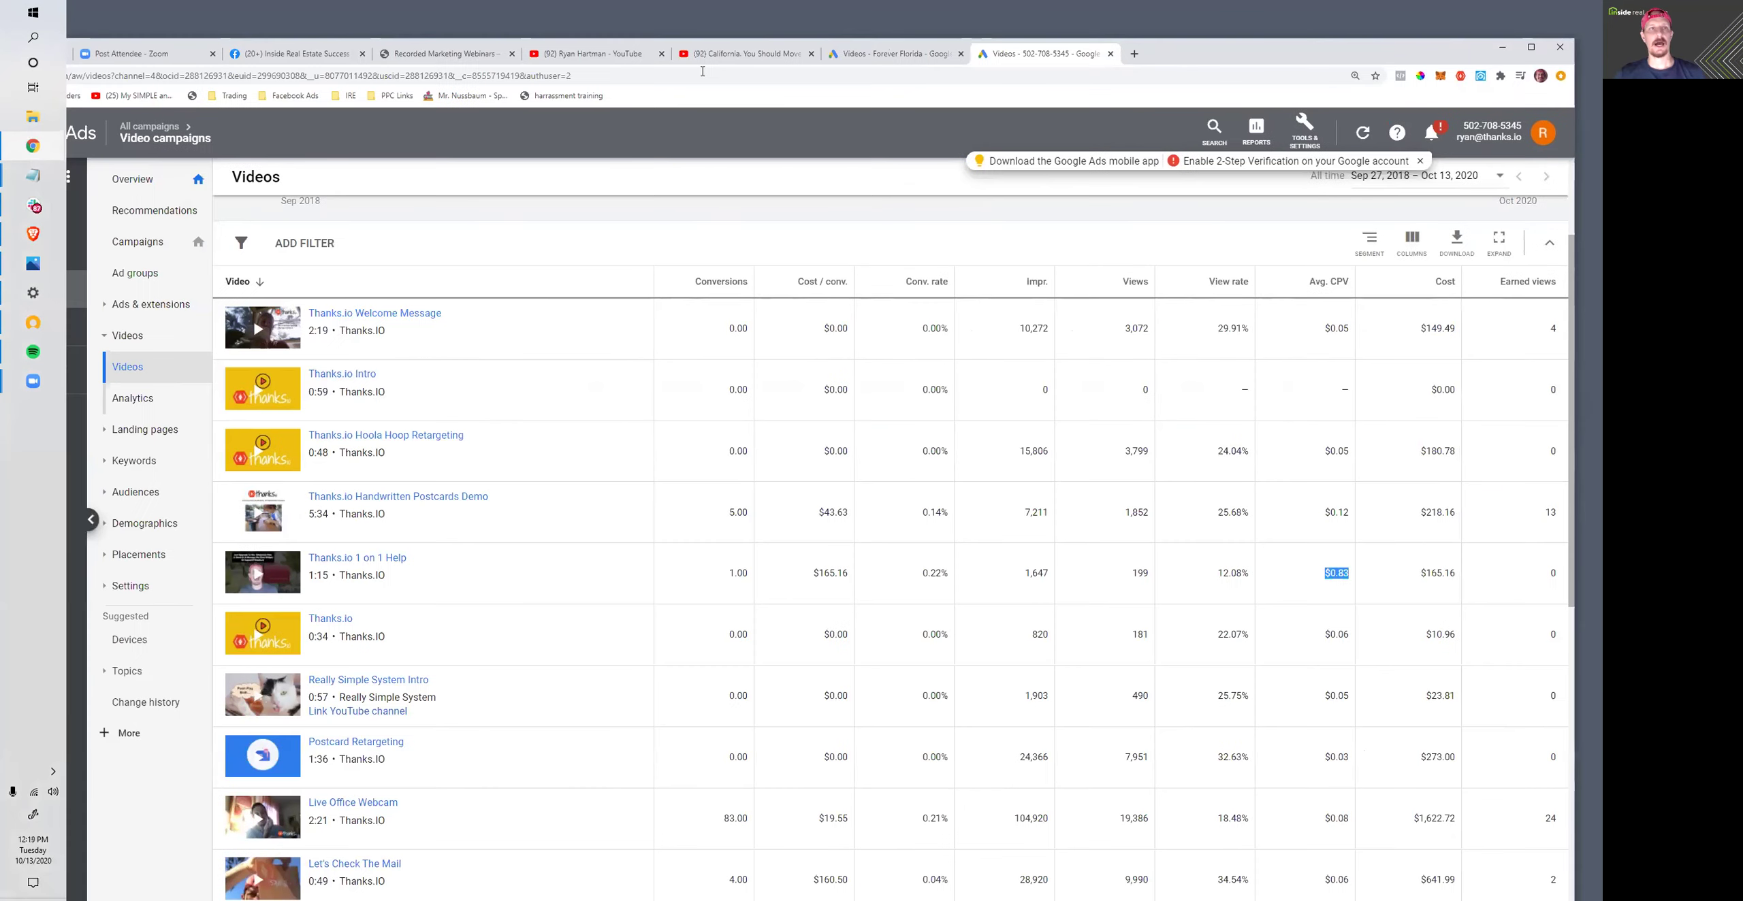
click(582, 54)
click(727, 59)
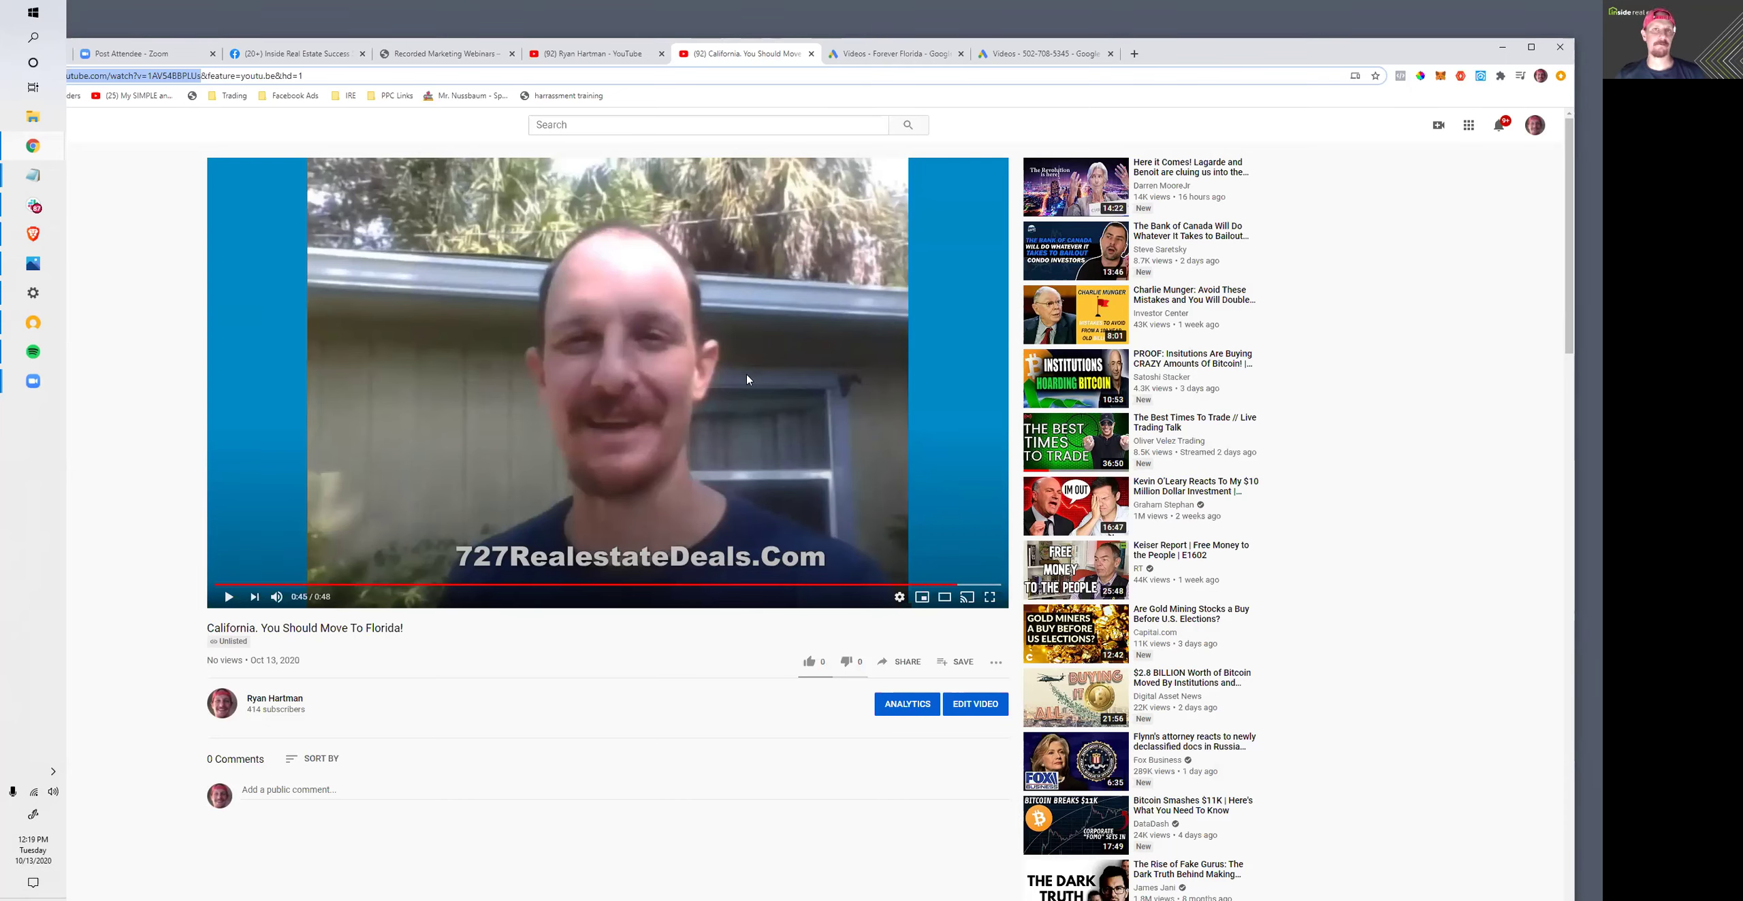
scroll(449, 646, down, 5)
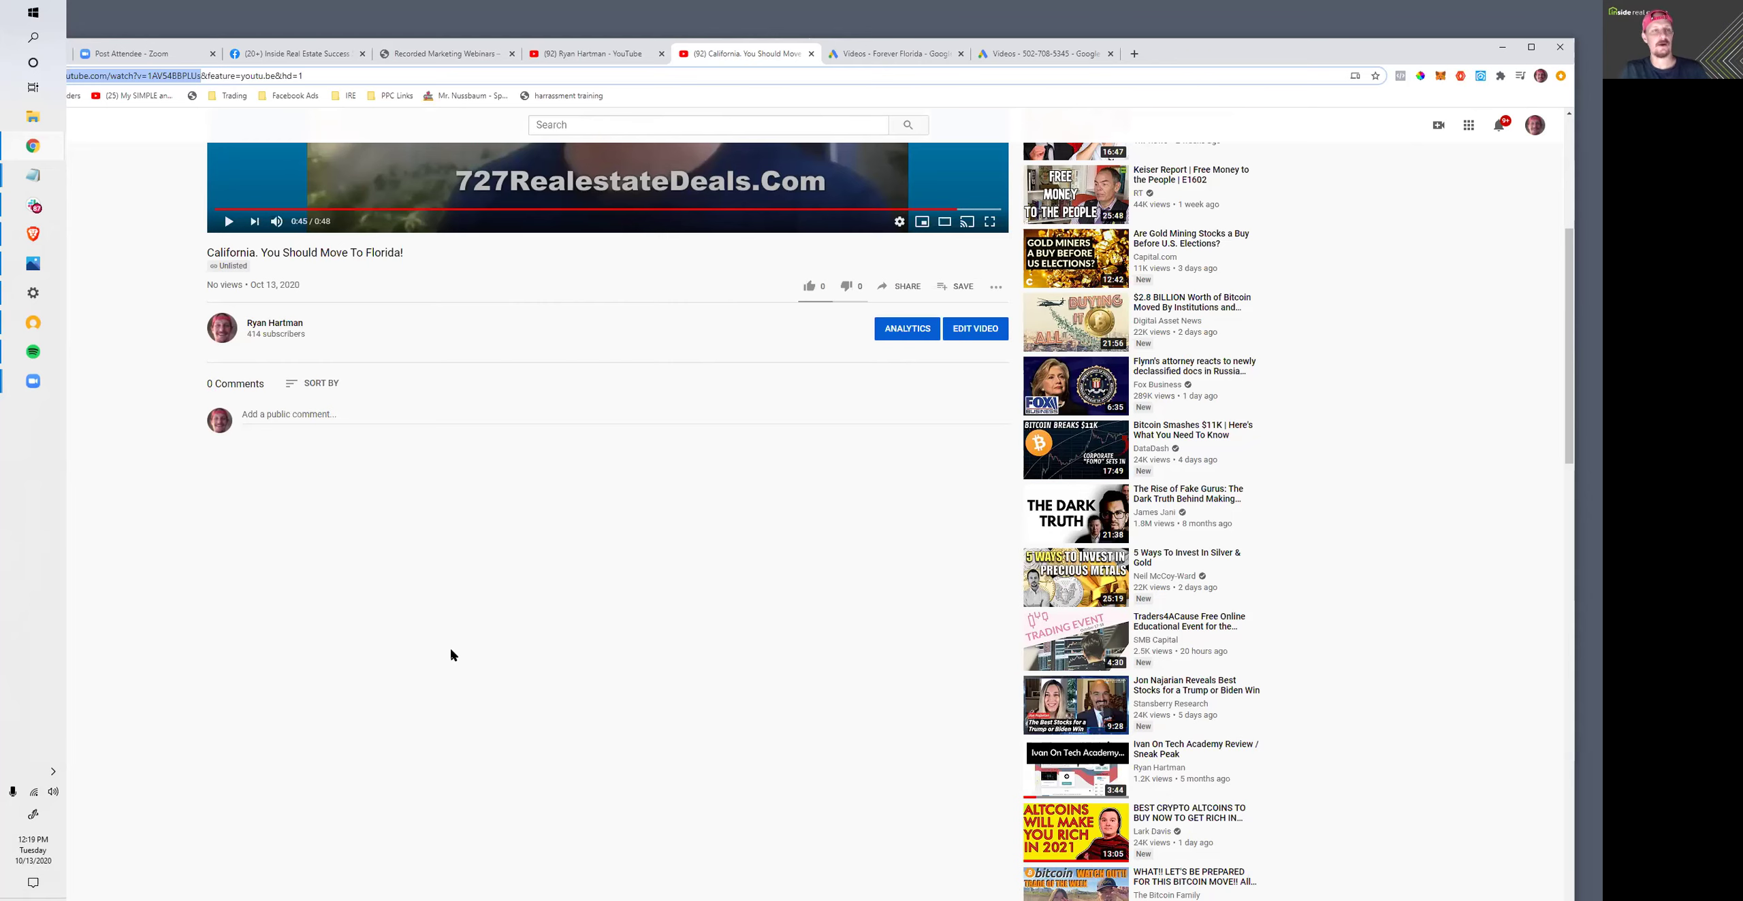
scroll(183, 654, up, 5)
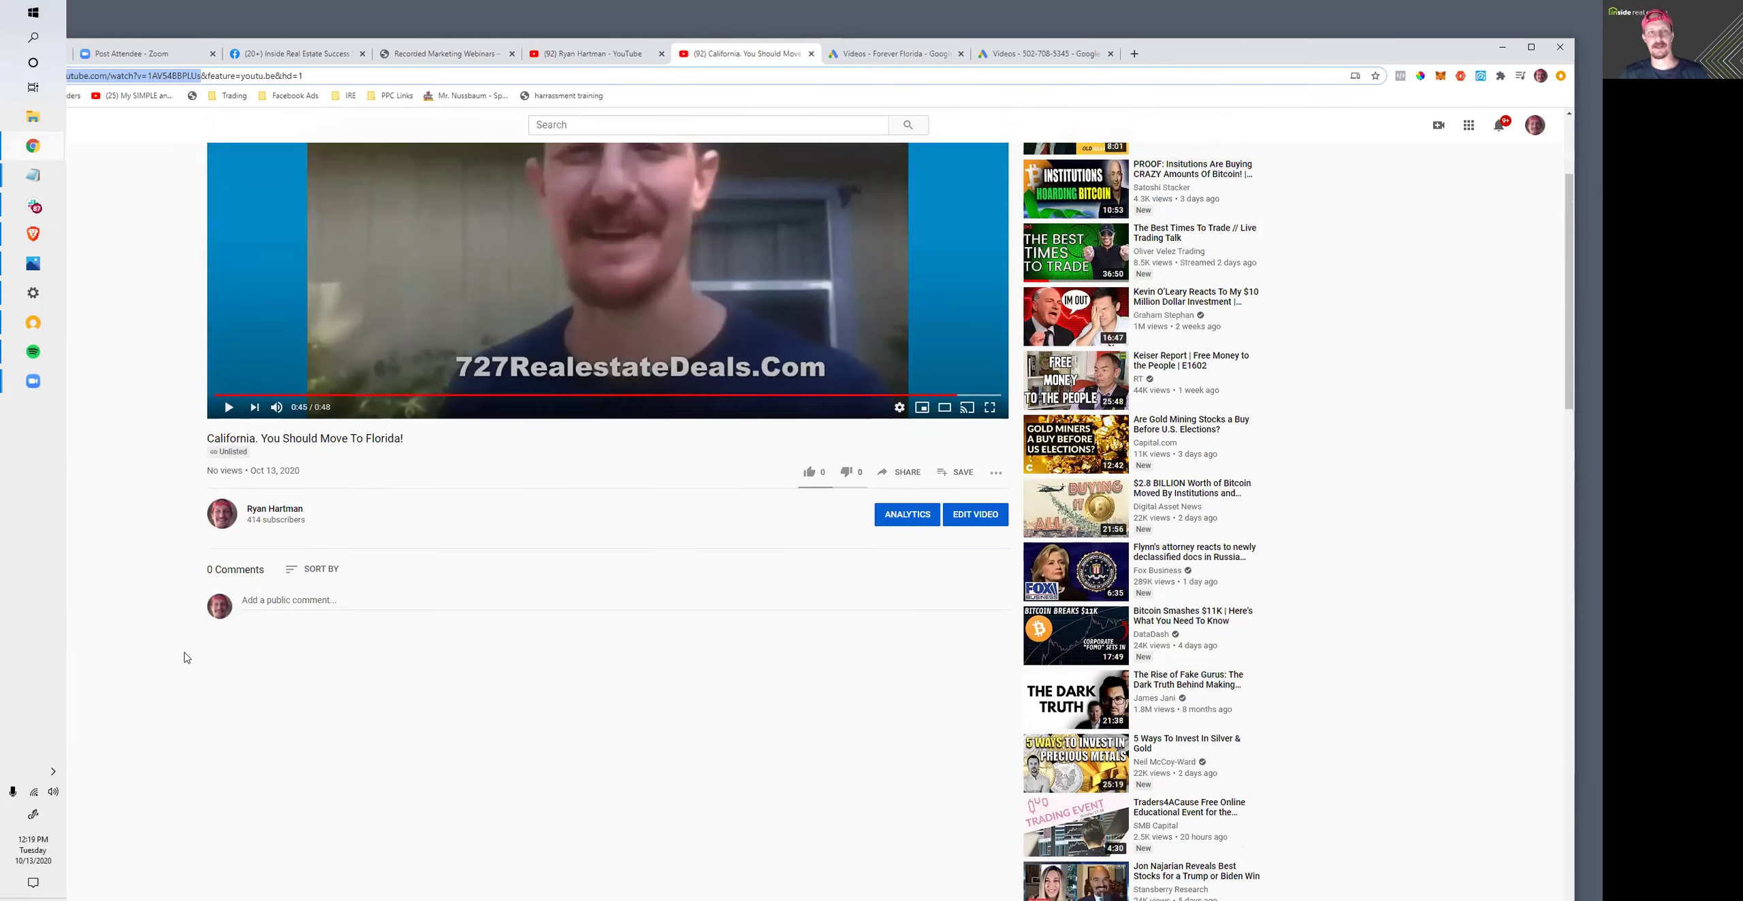
scroll(273, 657, down, 7)
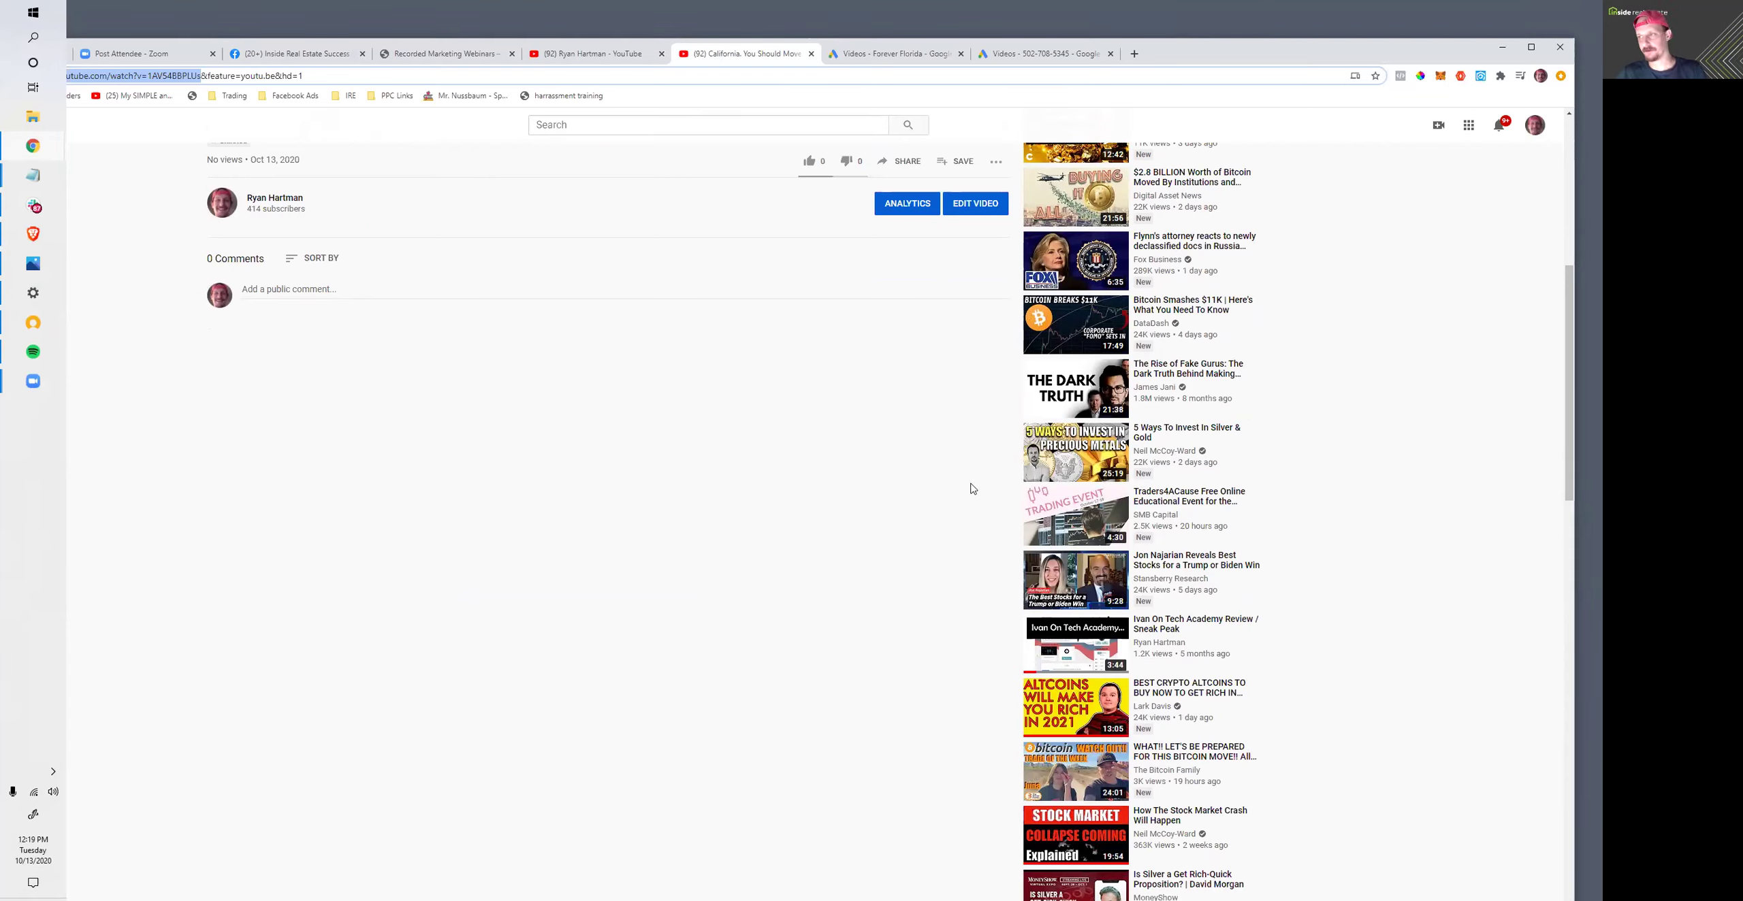
- Switch to the Google Ads page, move the browser window so the navigation shows, and open the California Invite To FL campaign's settings
key(alt+Tab)
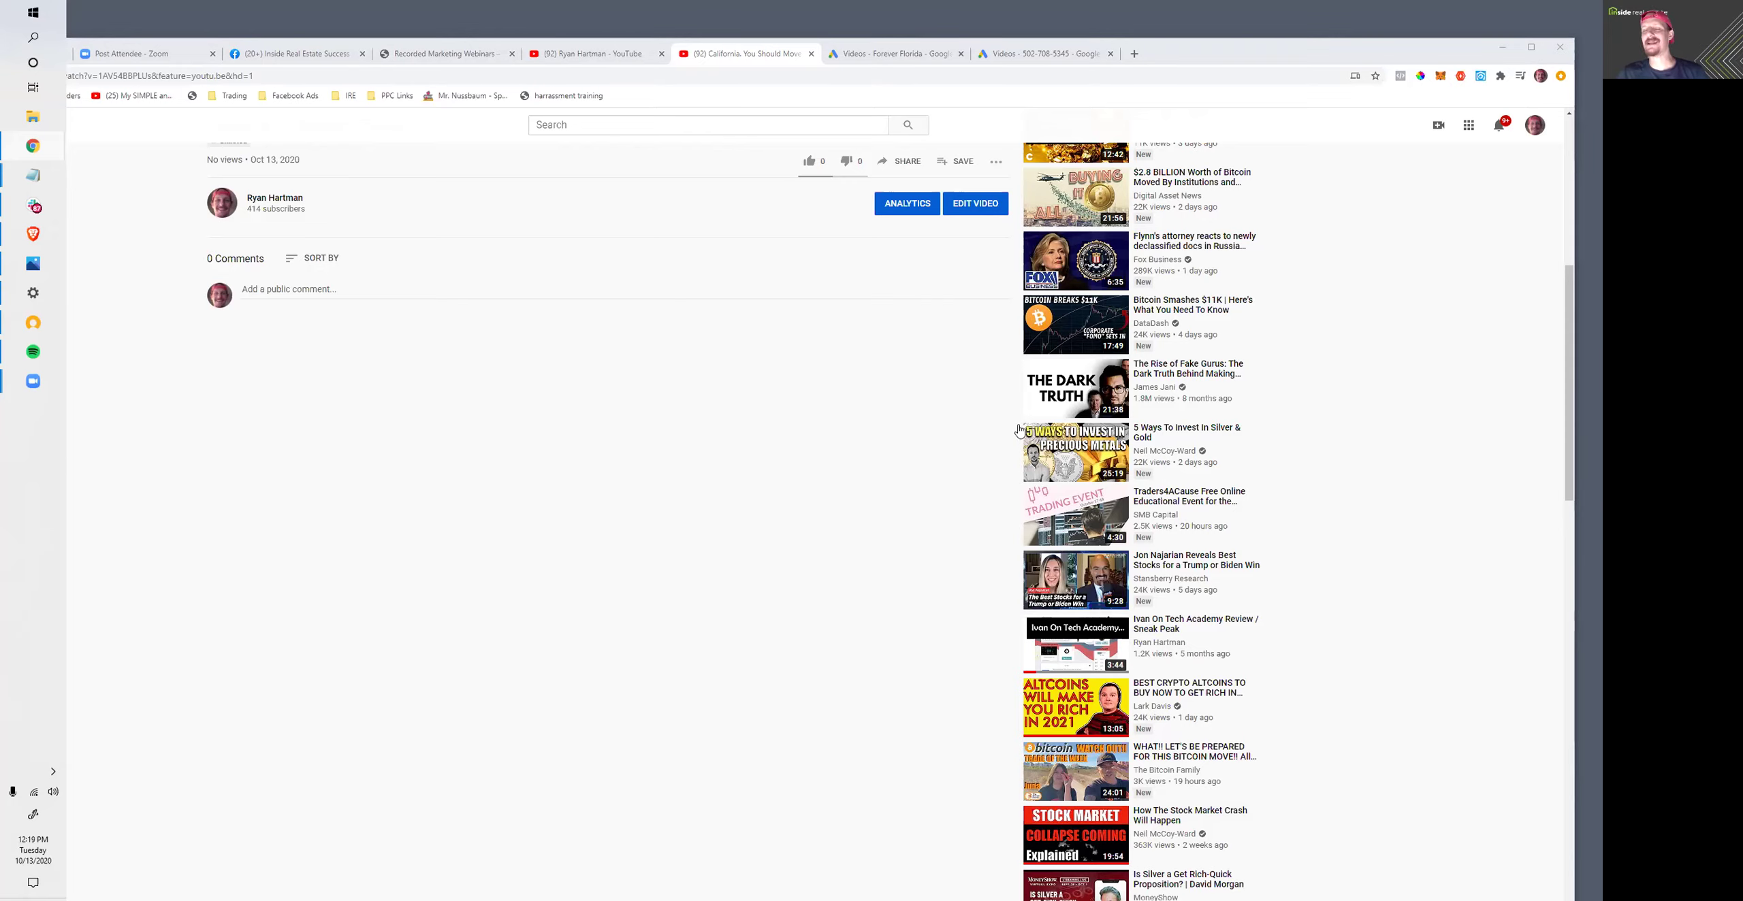
click(484, 184)
click(853, 54)
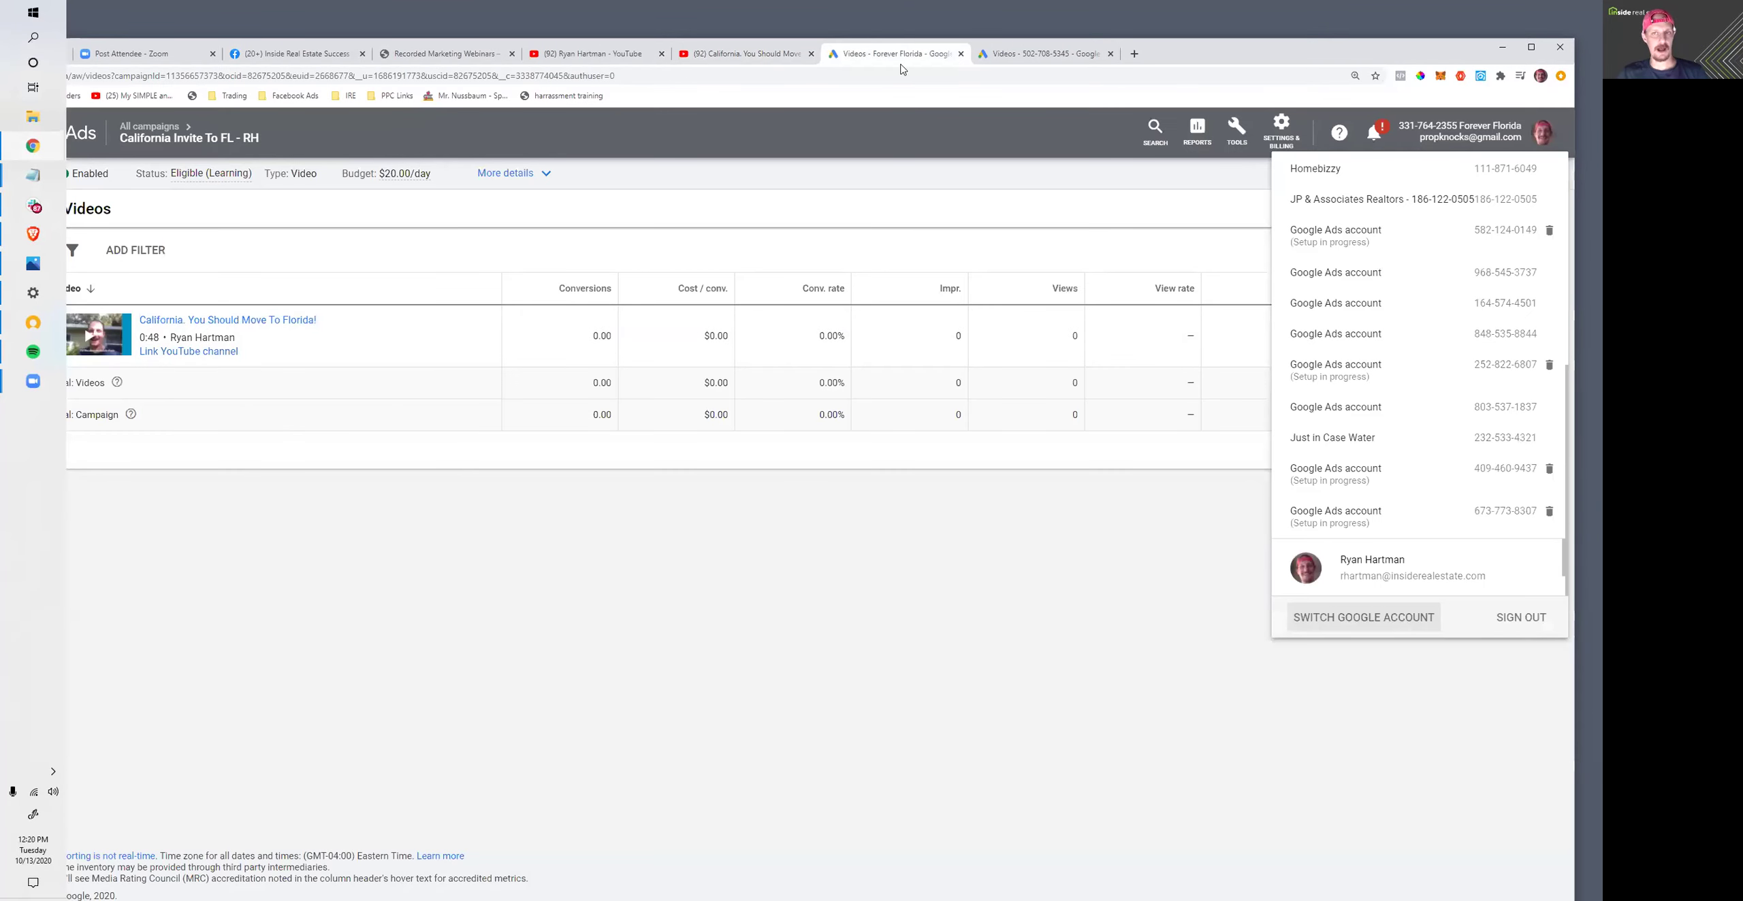
drag(1200, 61, 1389, 84)
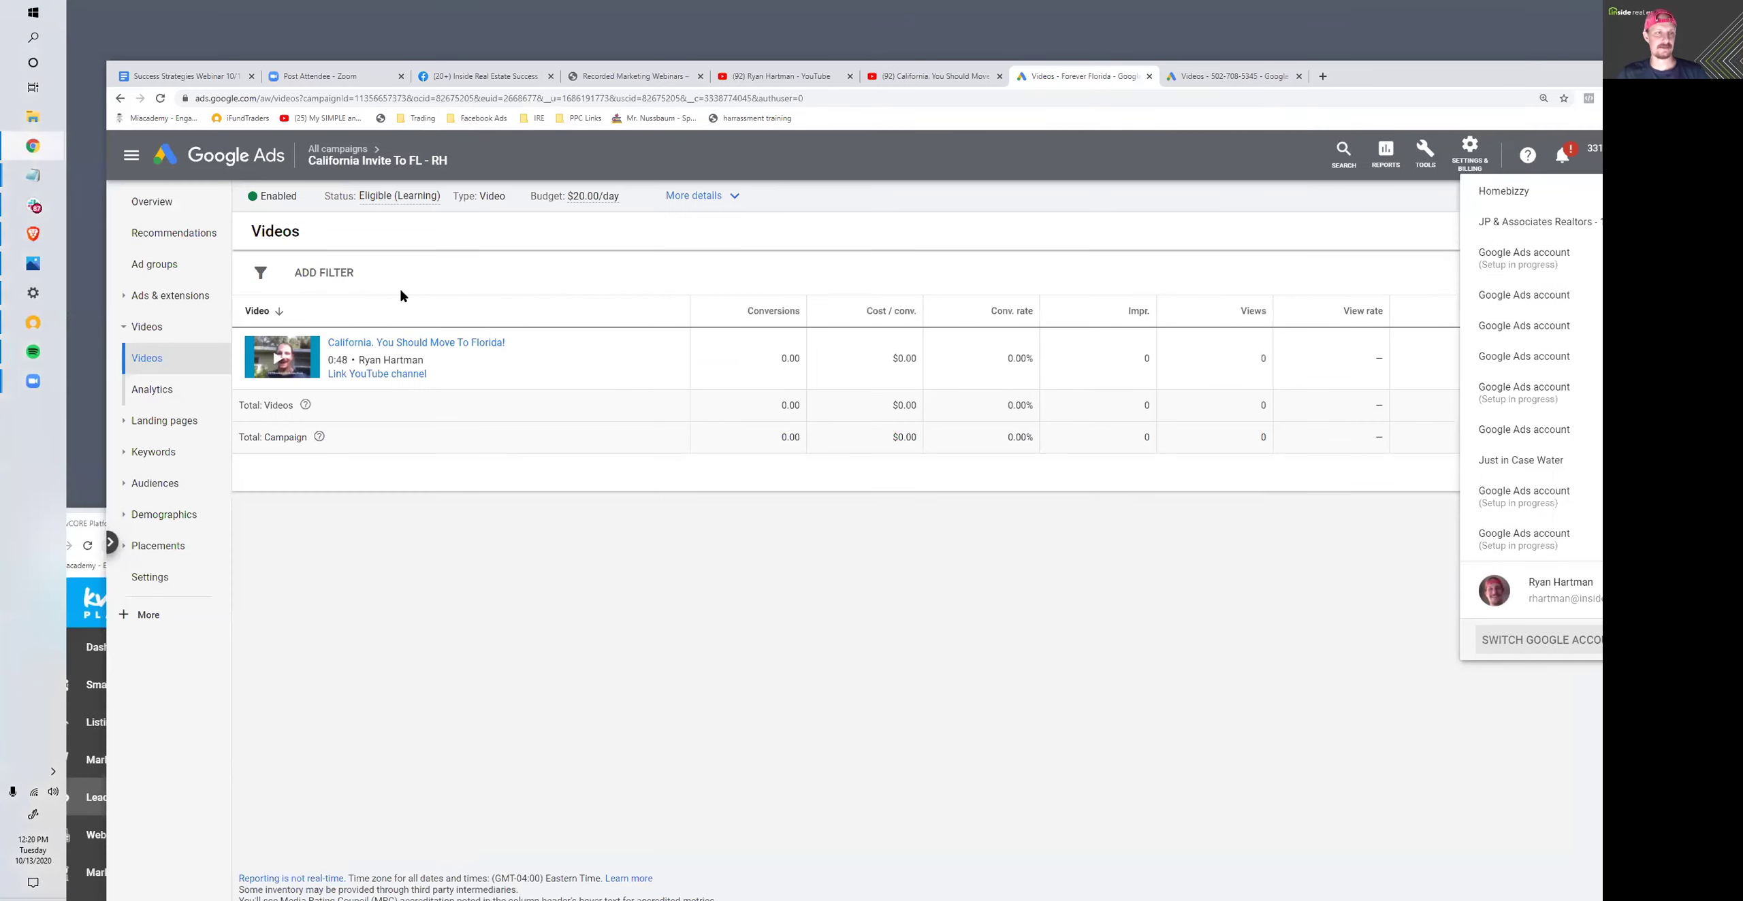
click(155, 267)
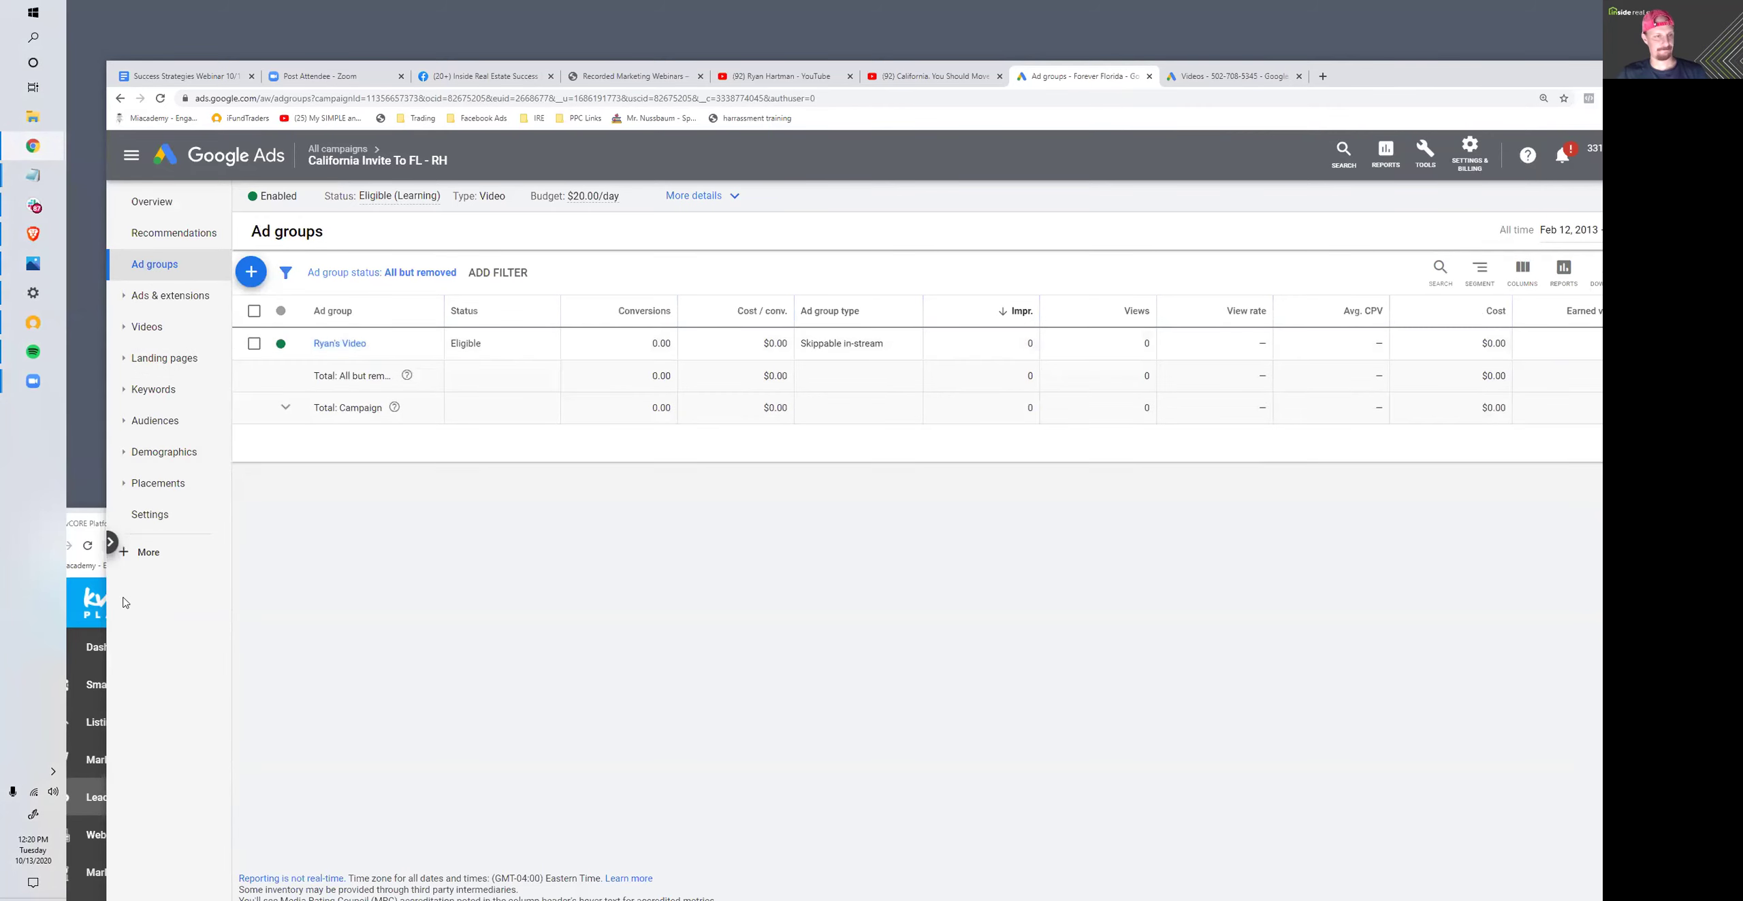
click(151, 518)
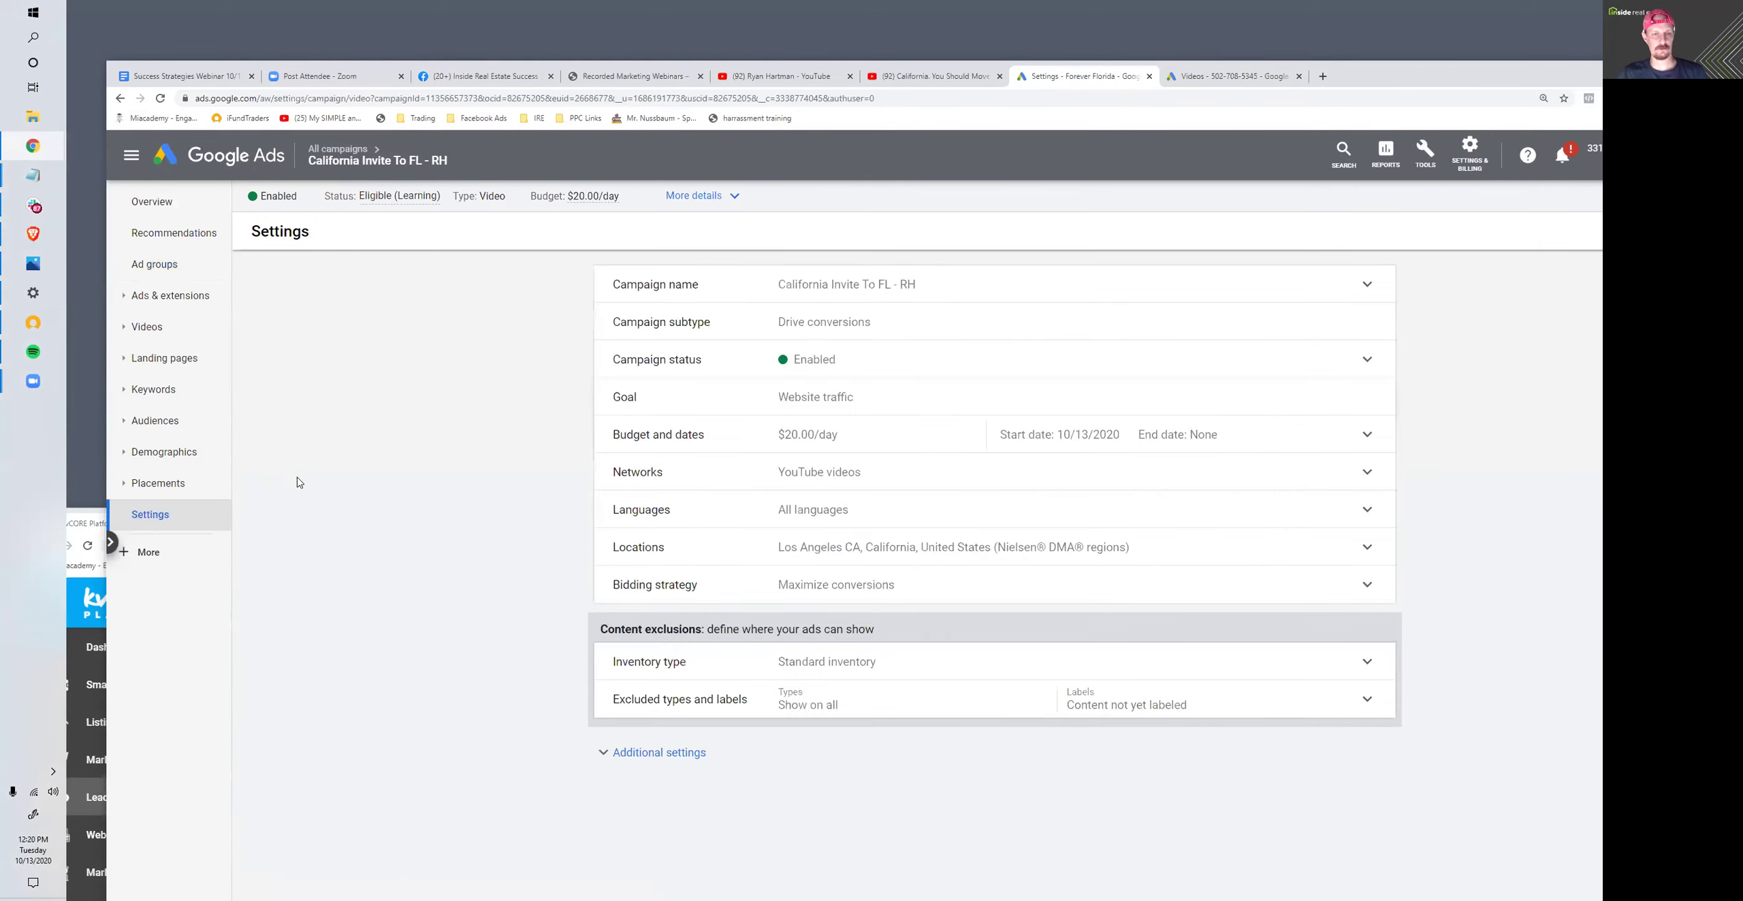
- Examine the campaign's budget and dates and its bidding strategy choices, including the strategies unavailable for its campaign subtype
click(807, 430)
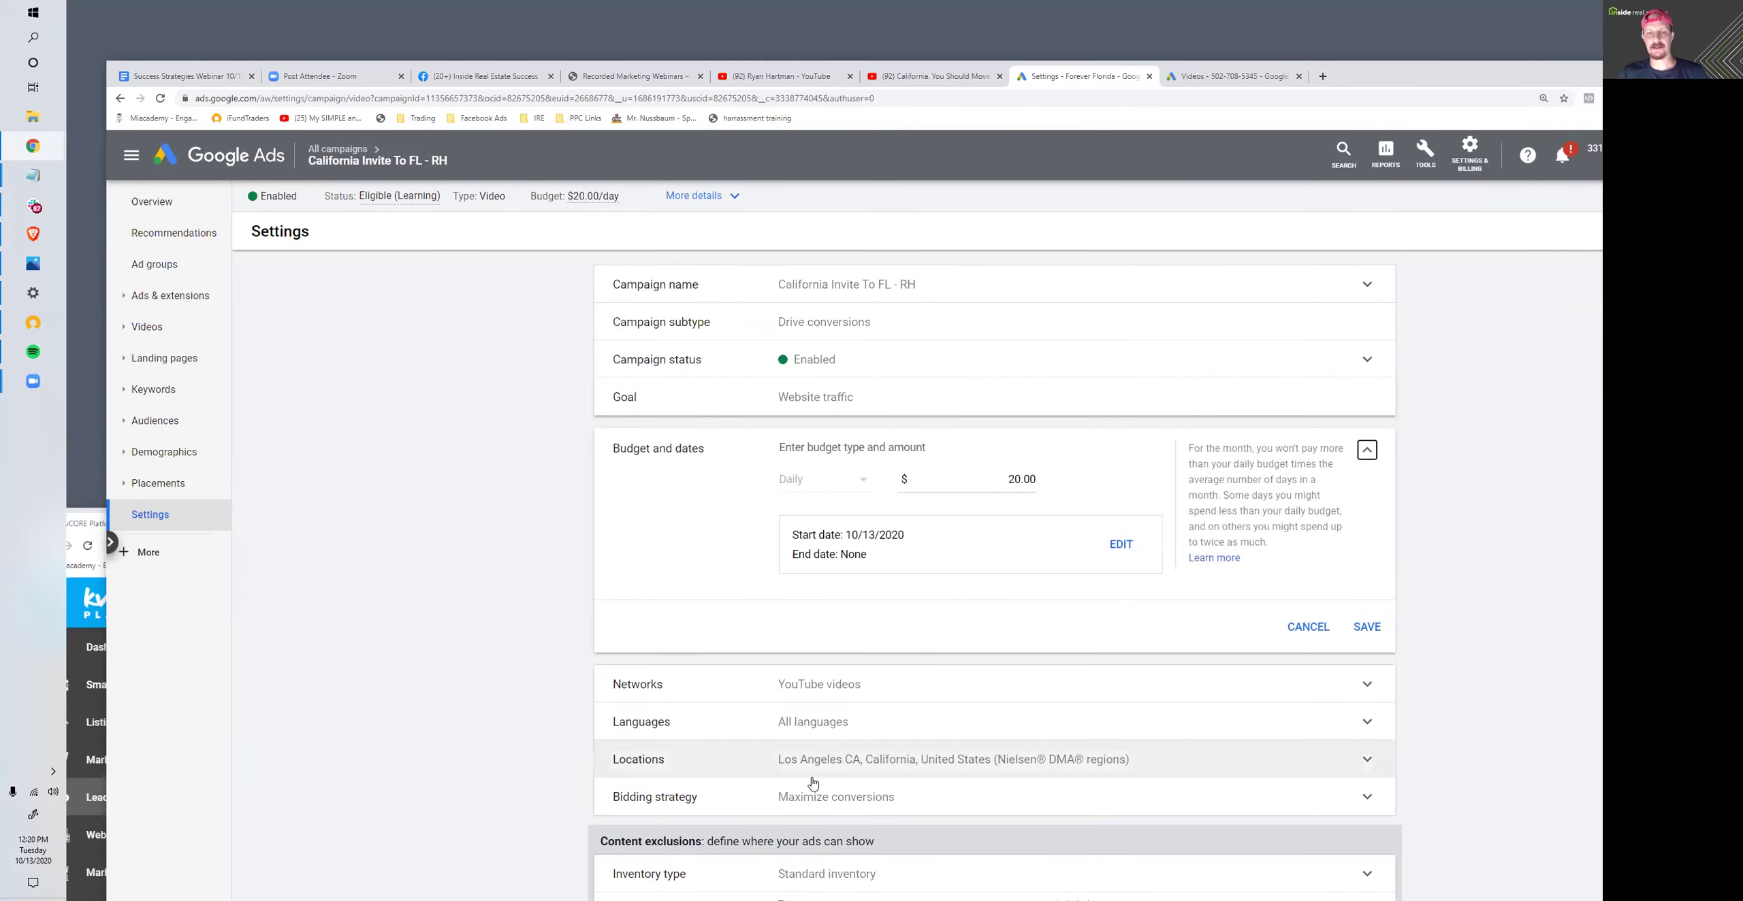
scroll(769, 715, down, 3)
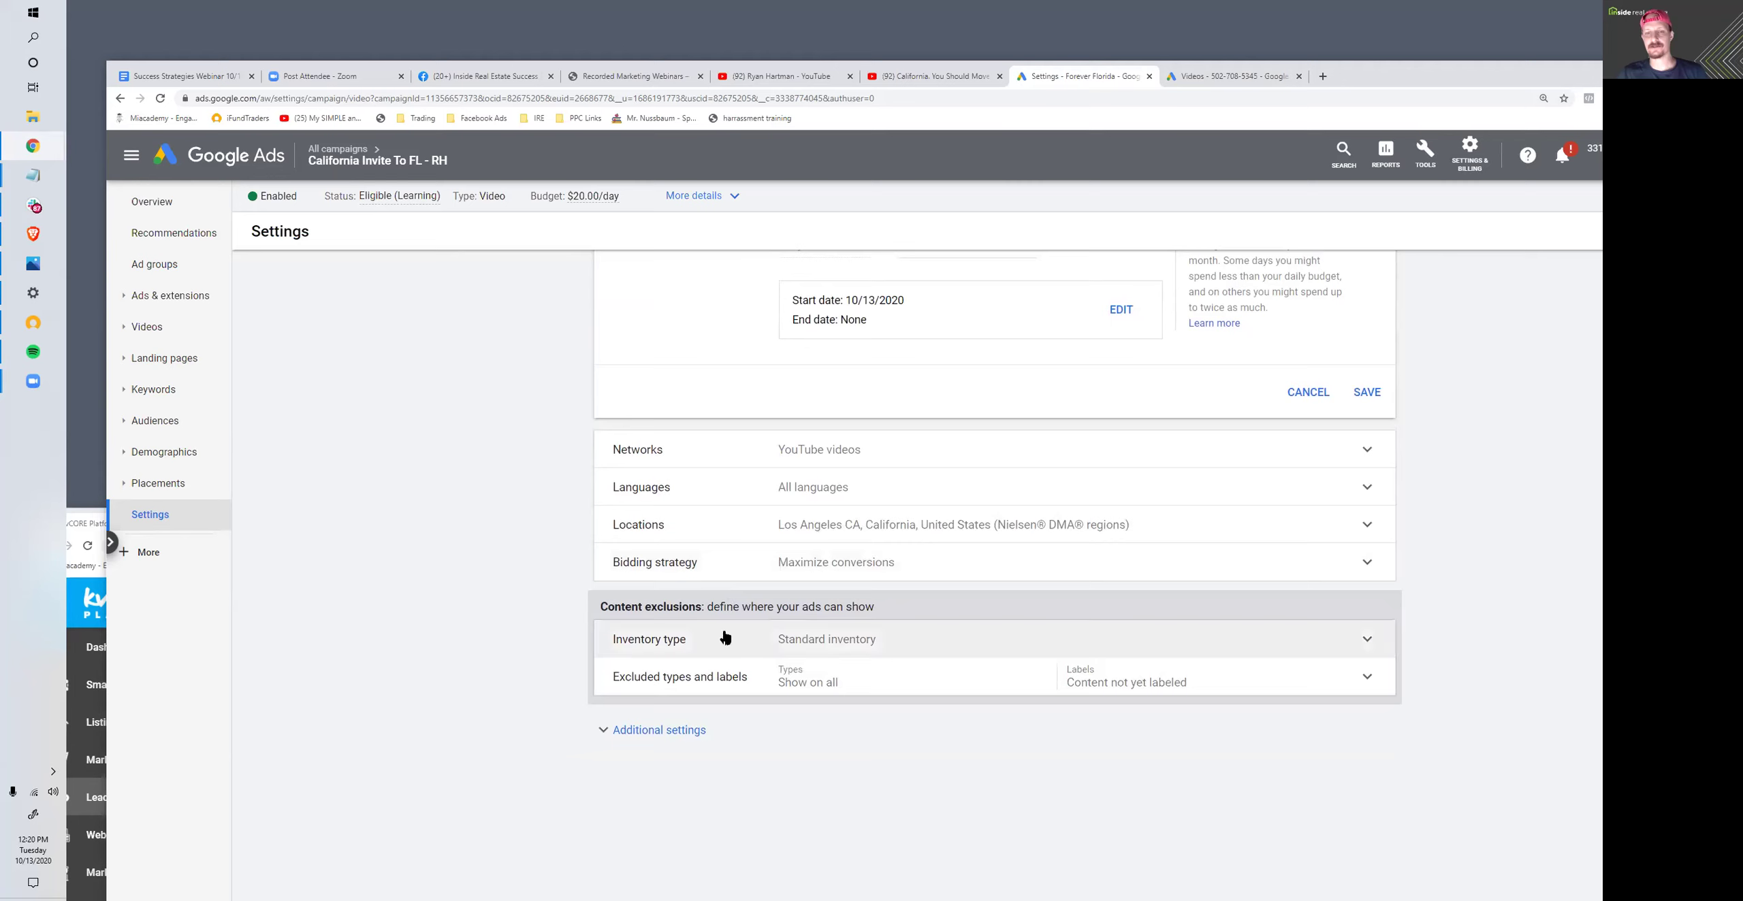
click(775, 562)
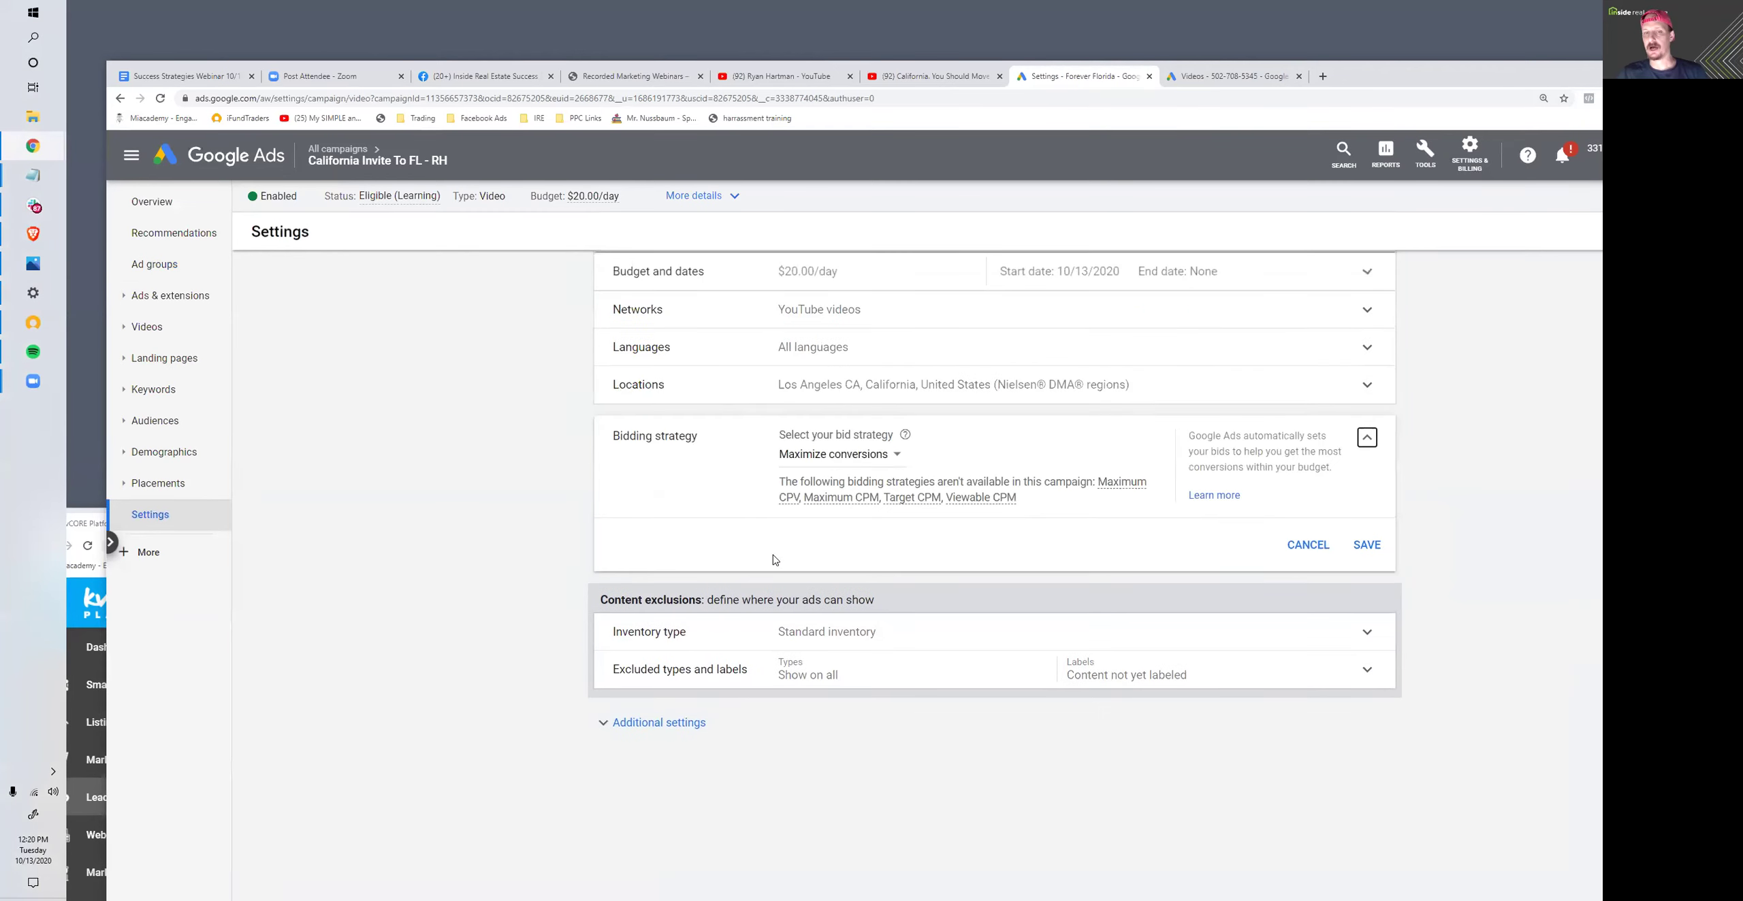
click(790, 499)
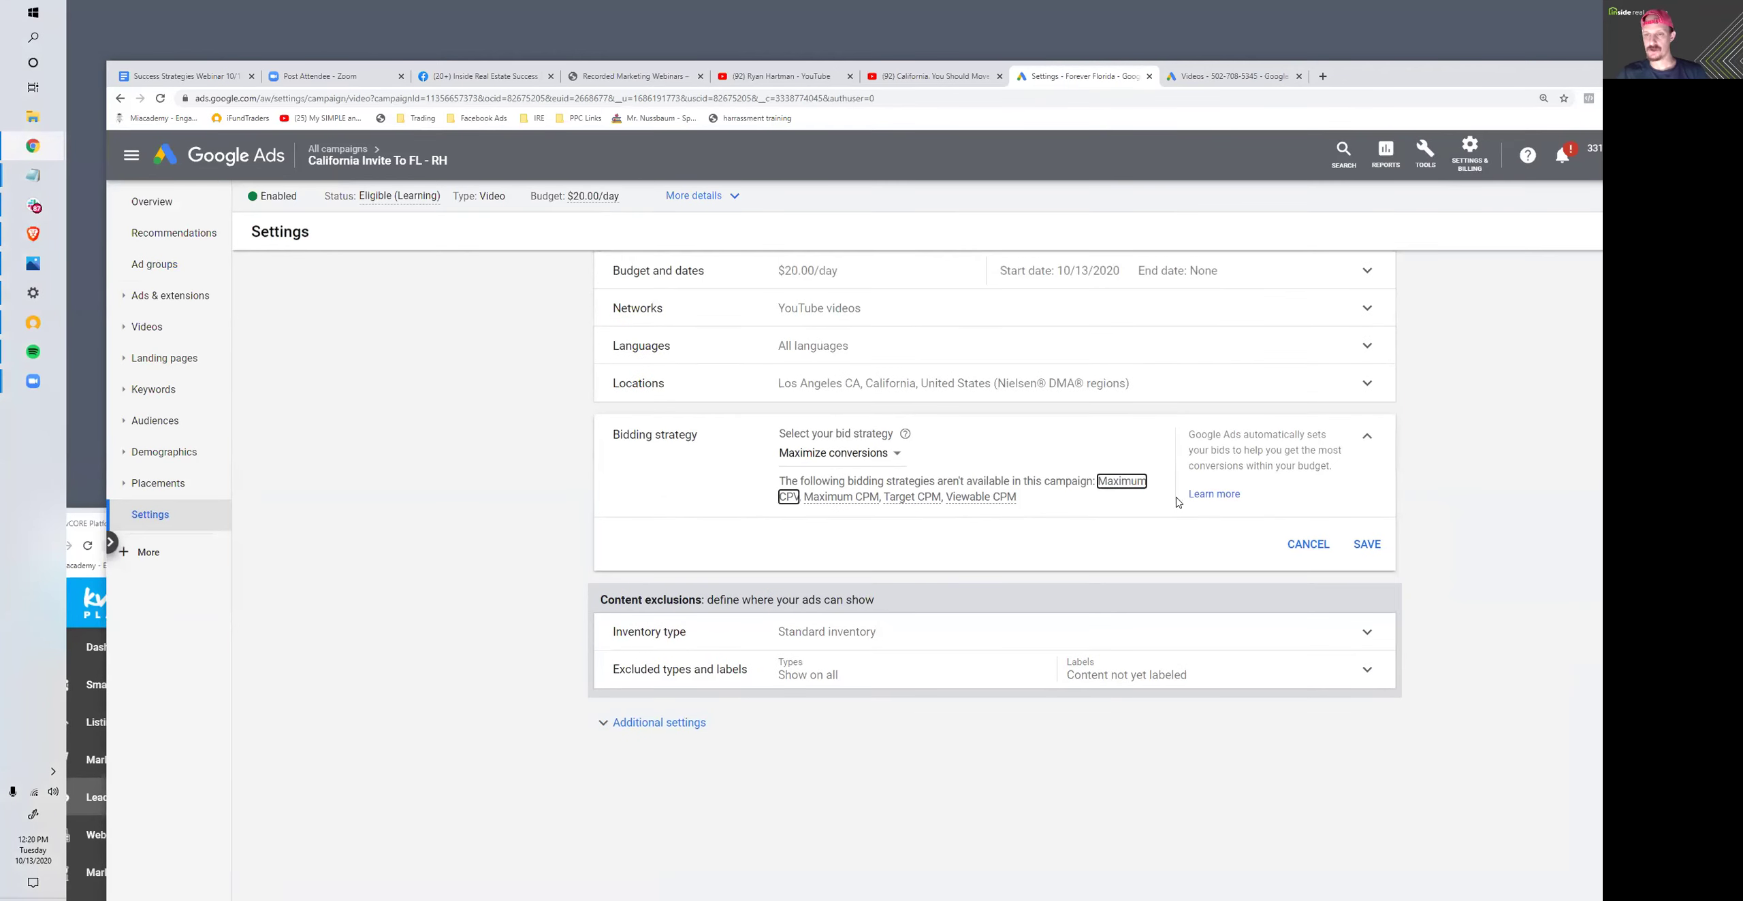
click(844, 464)
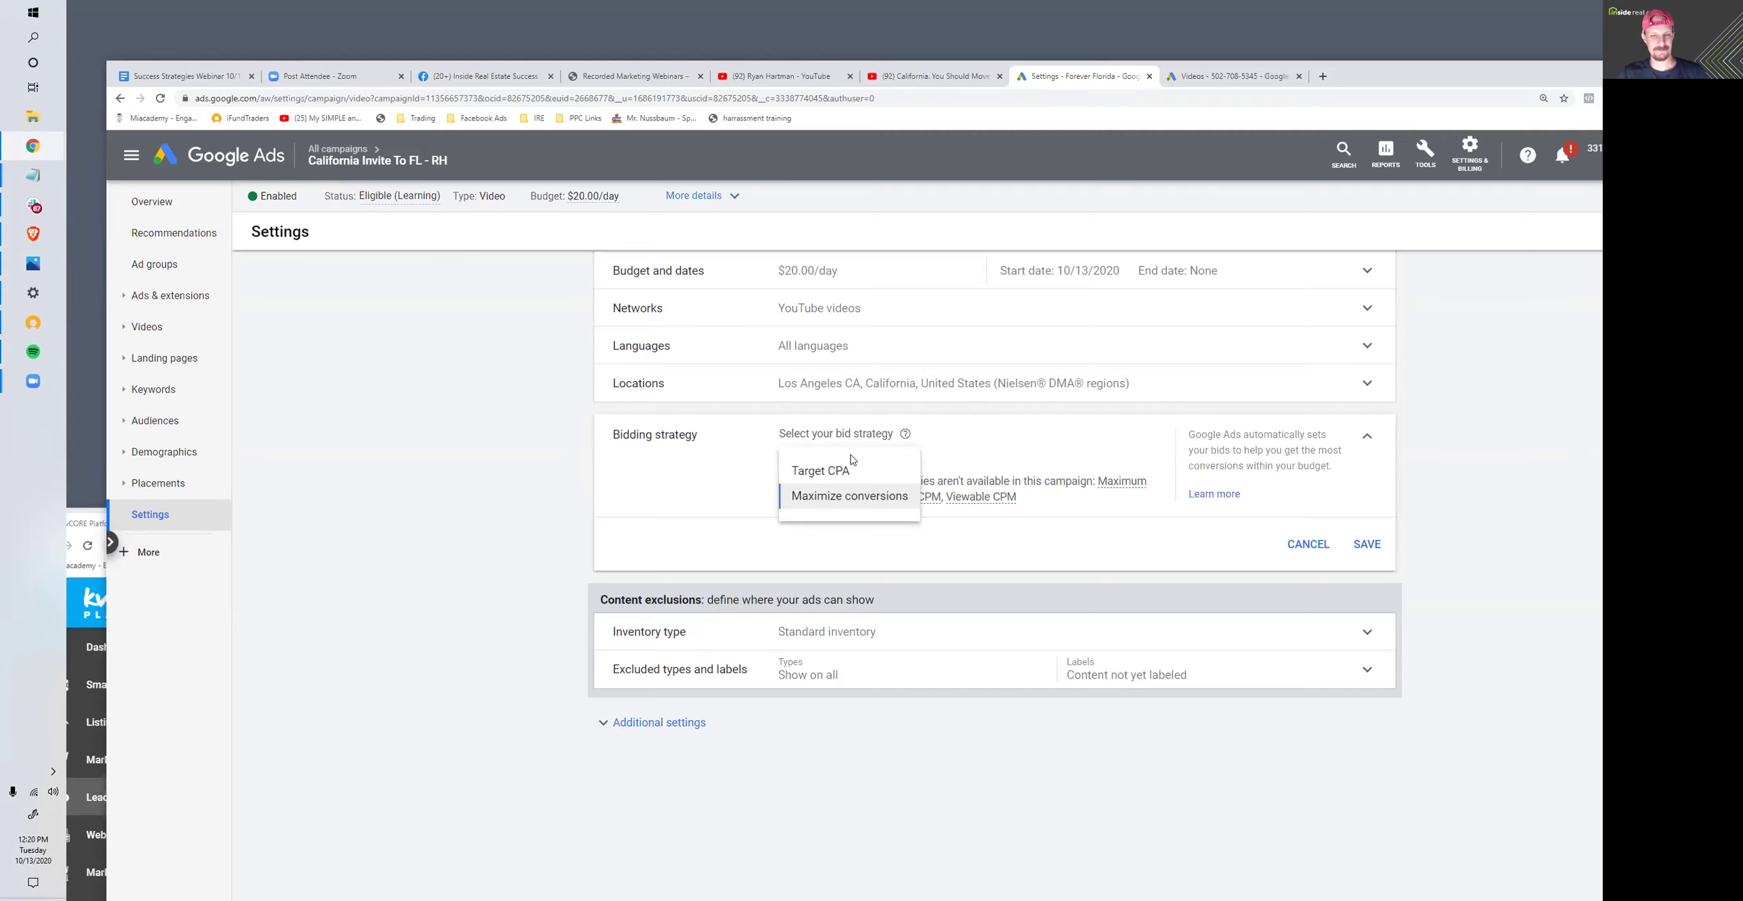
click(674, 502)
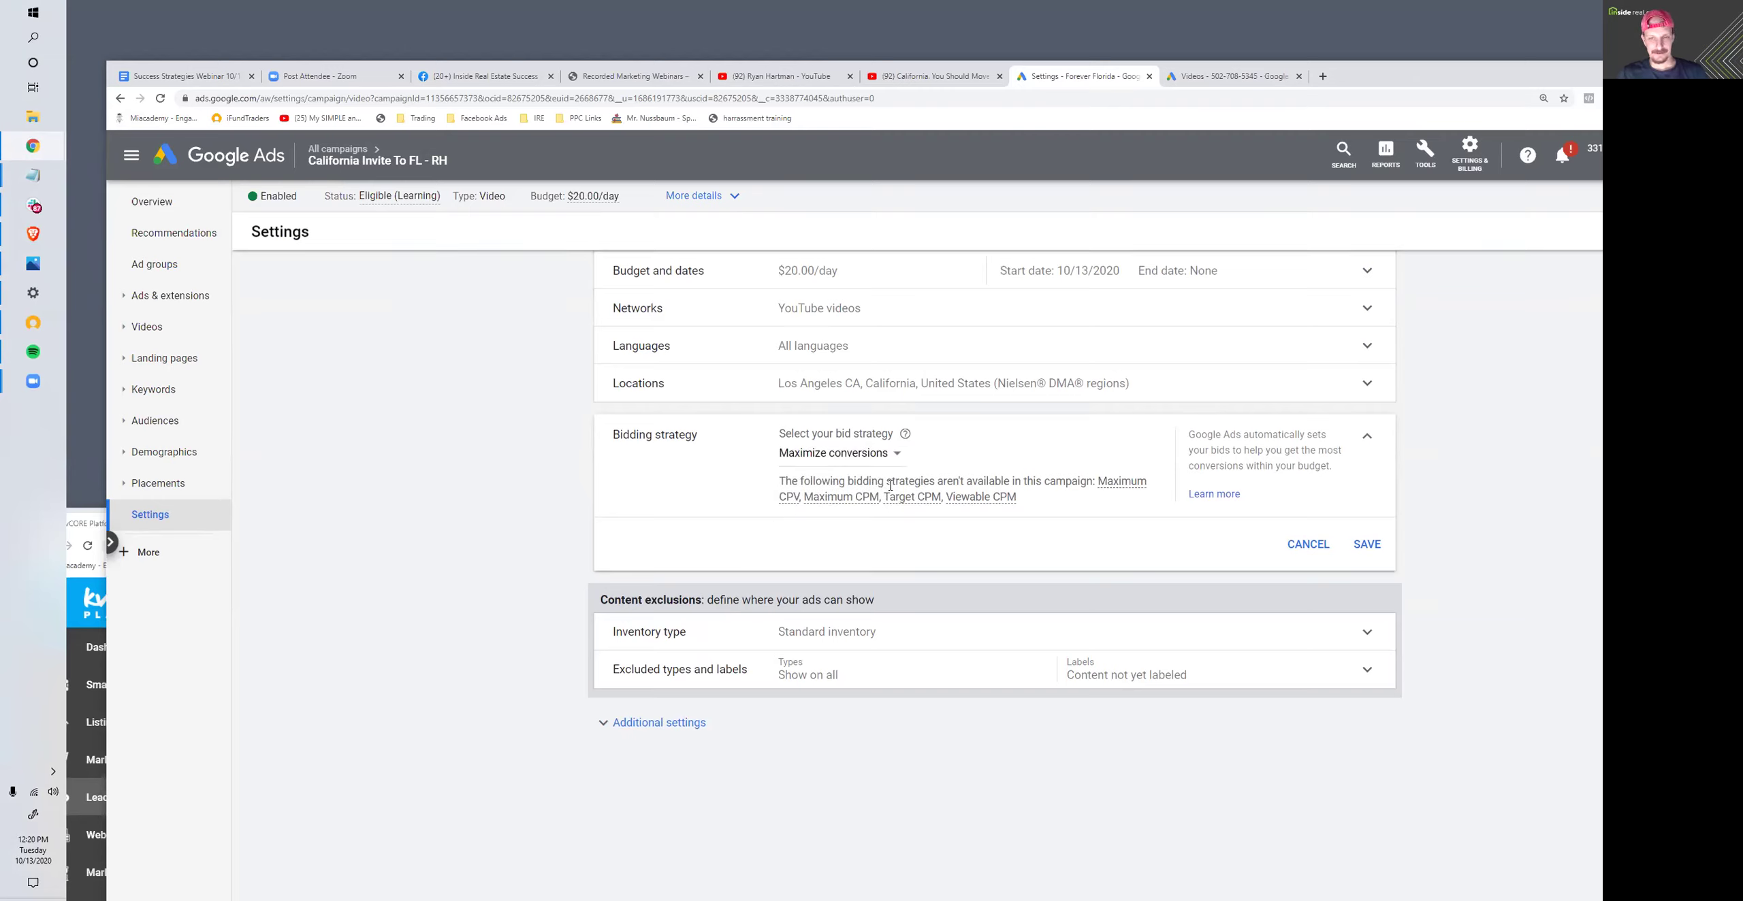
double_click(789, 497)
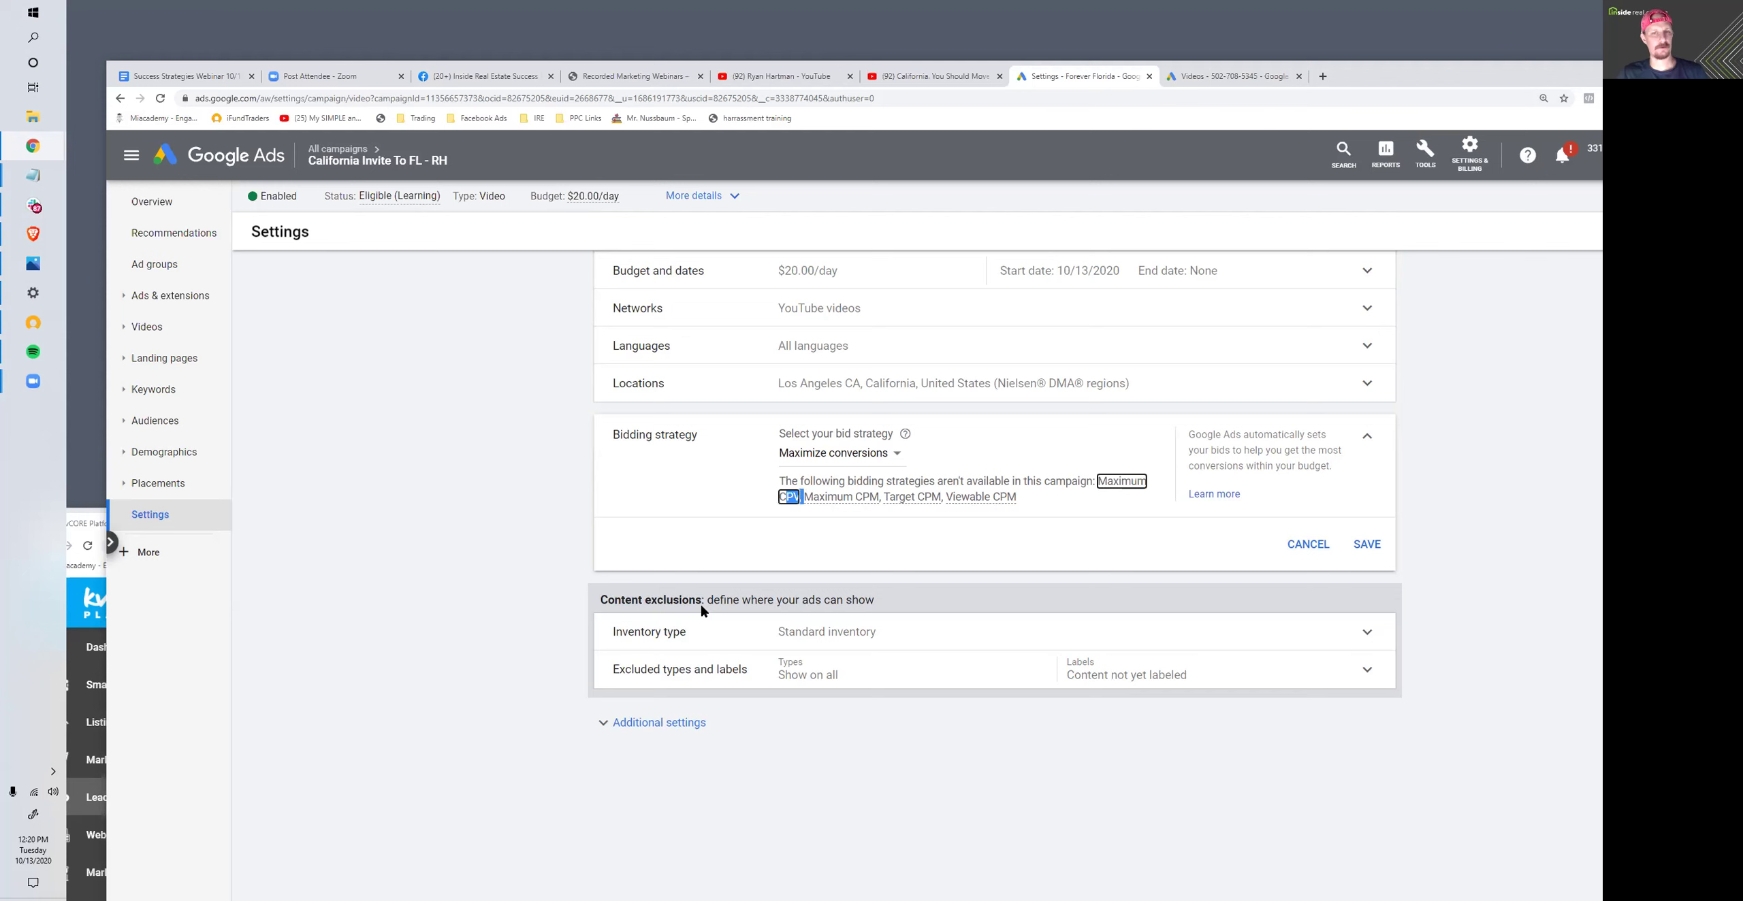
scroll(706, 611, up, 2)
click(774, 317)
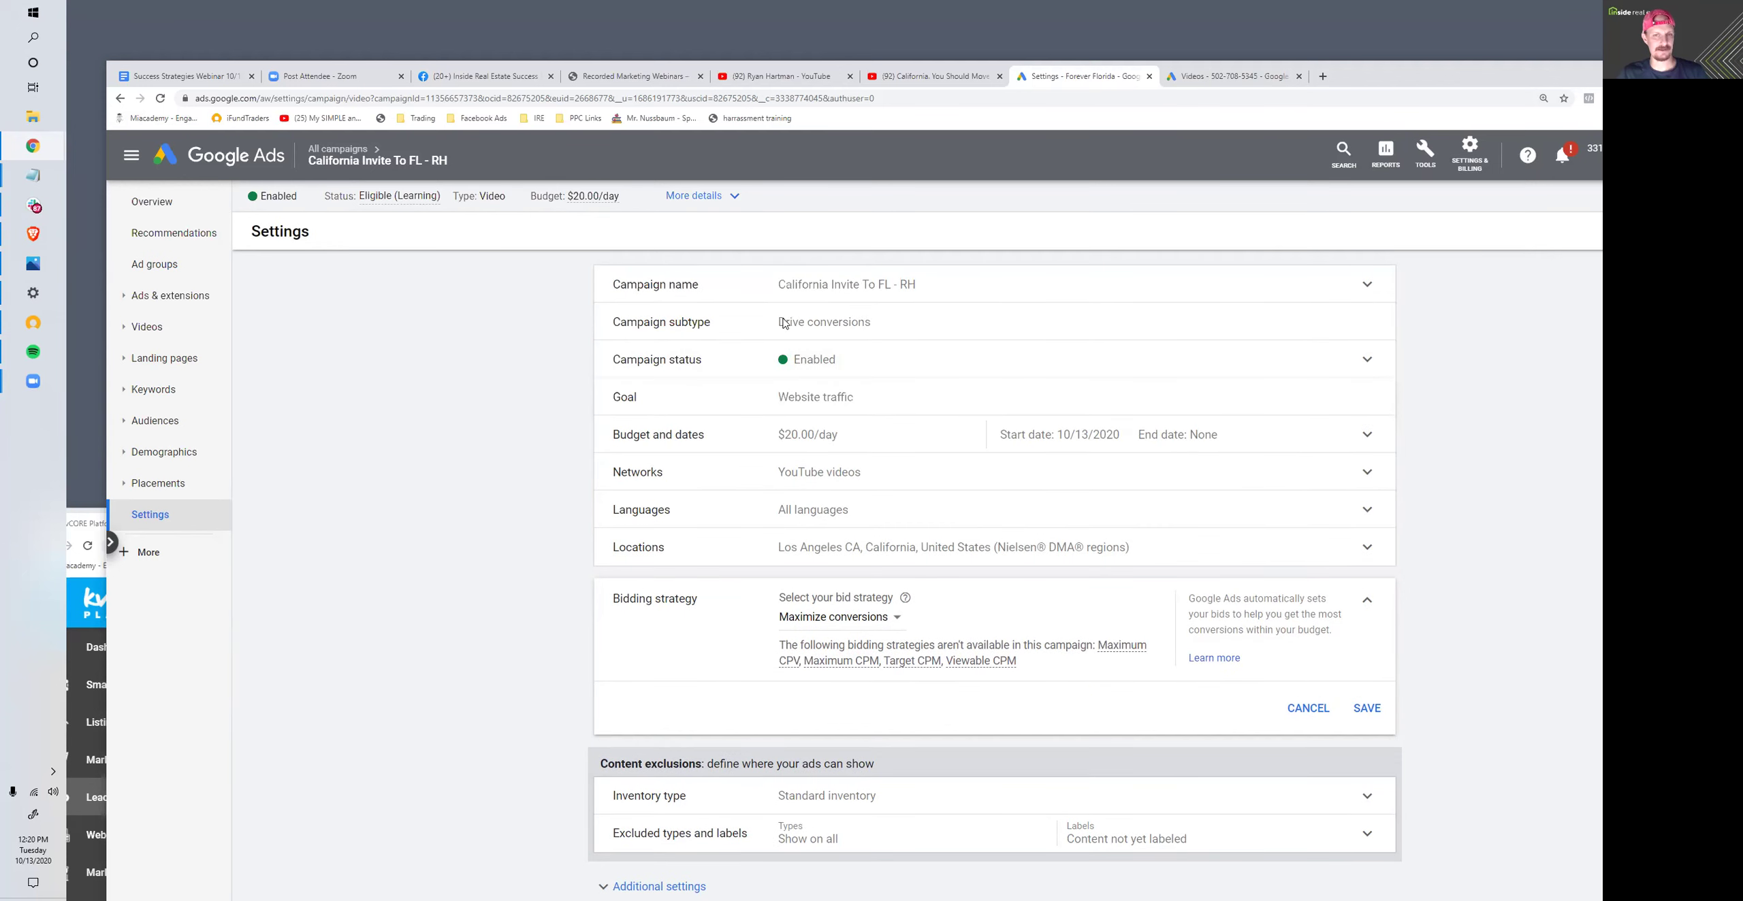
- Under the campaign's additional settings, set Conversions to "Choose conversion actions for this campaign" and save
click(156, 519)
scroll(837, 499, down, 2)
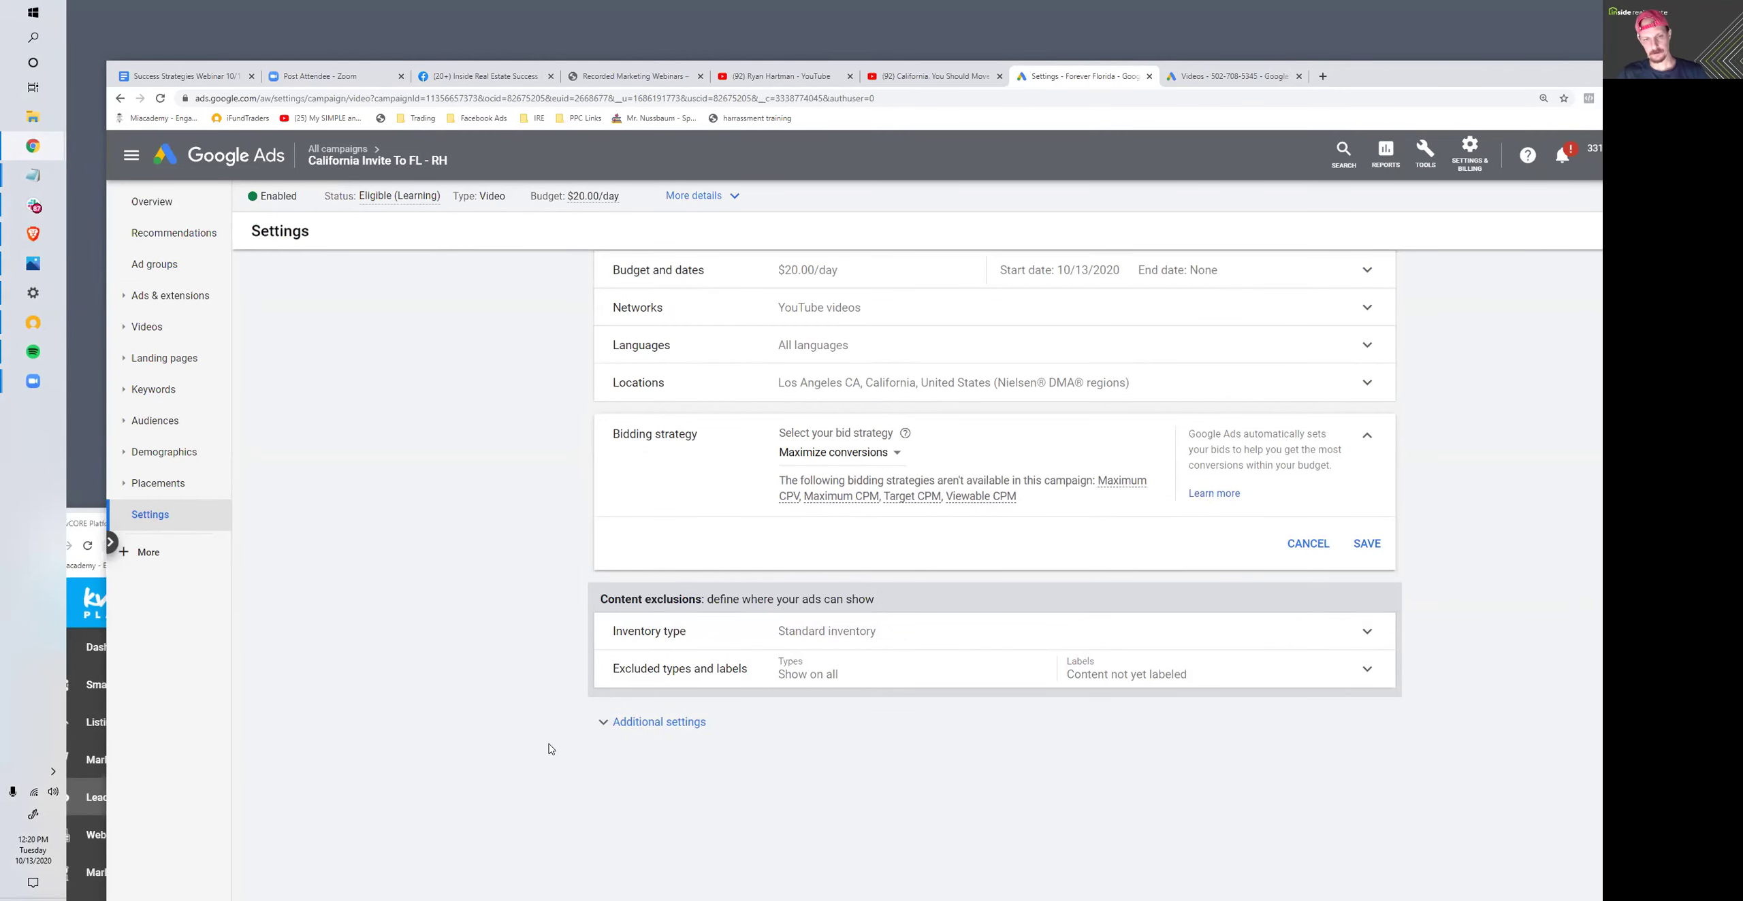
click(632, 722)
scroll(888, 424, down, 1)
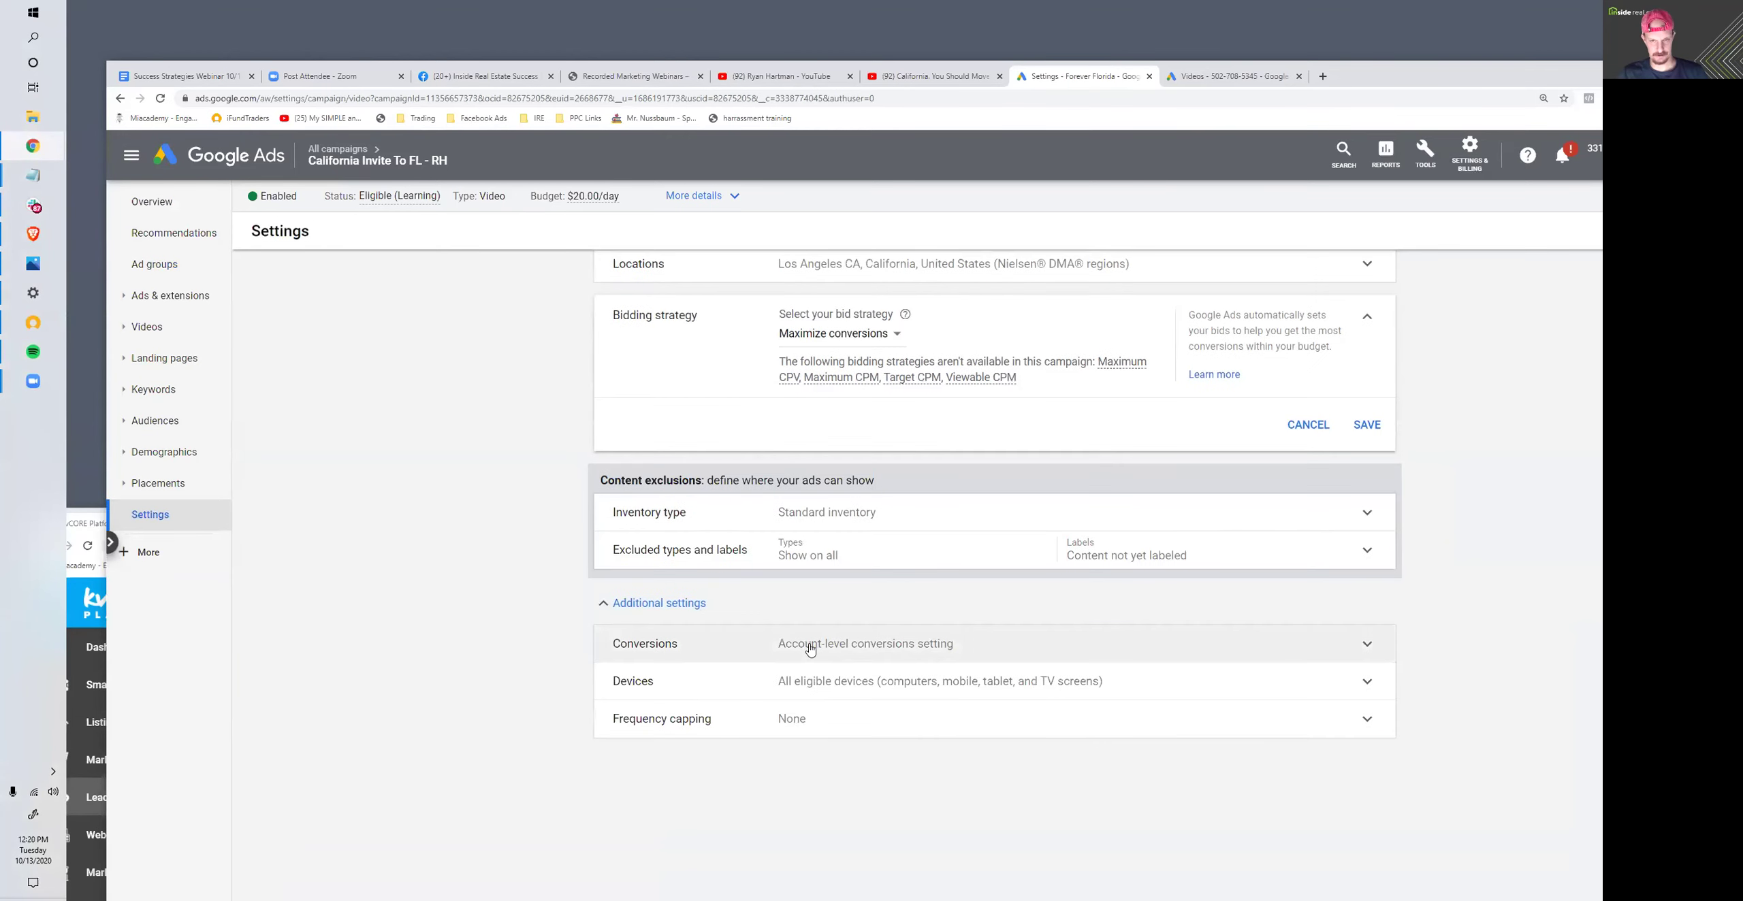
click(811, 647)
click(798, 578)
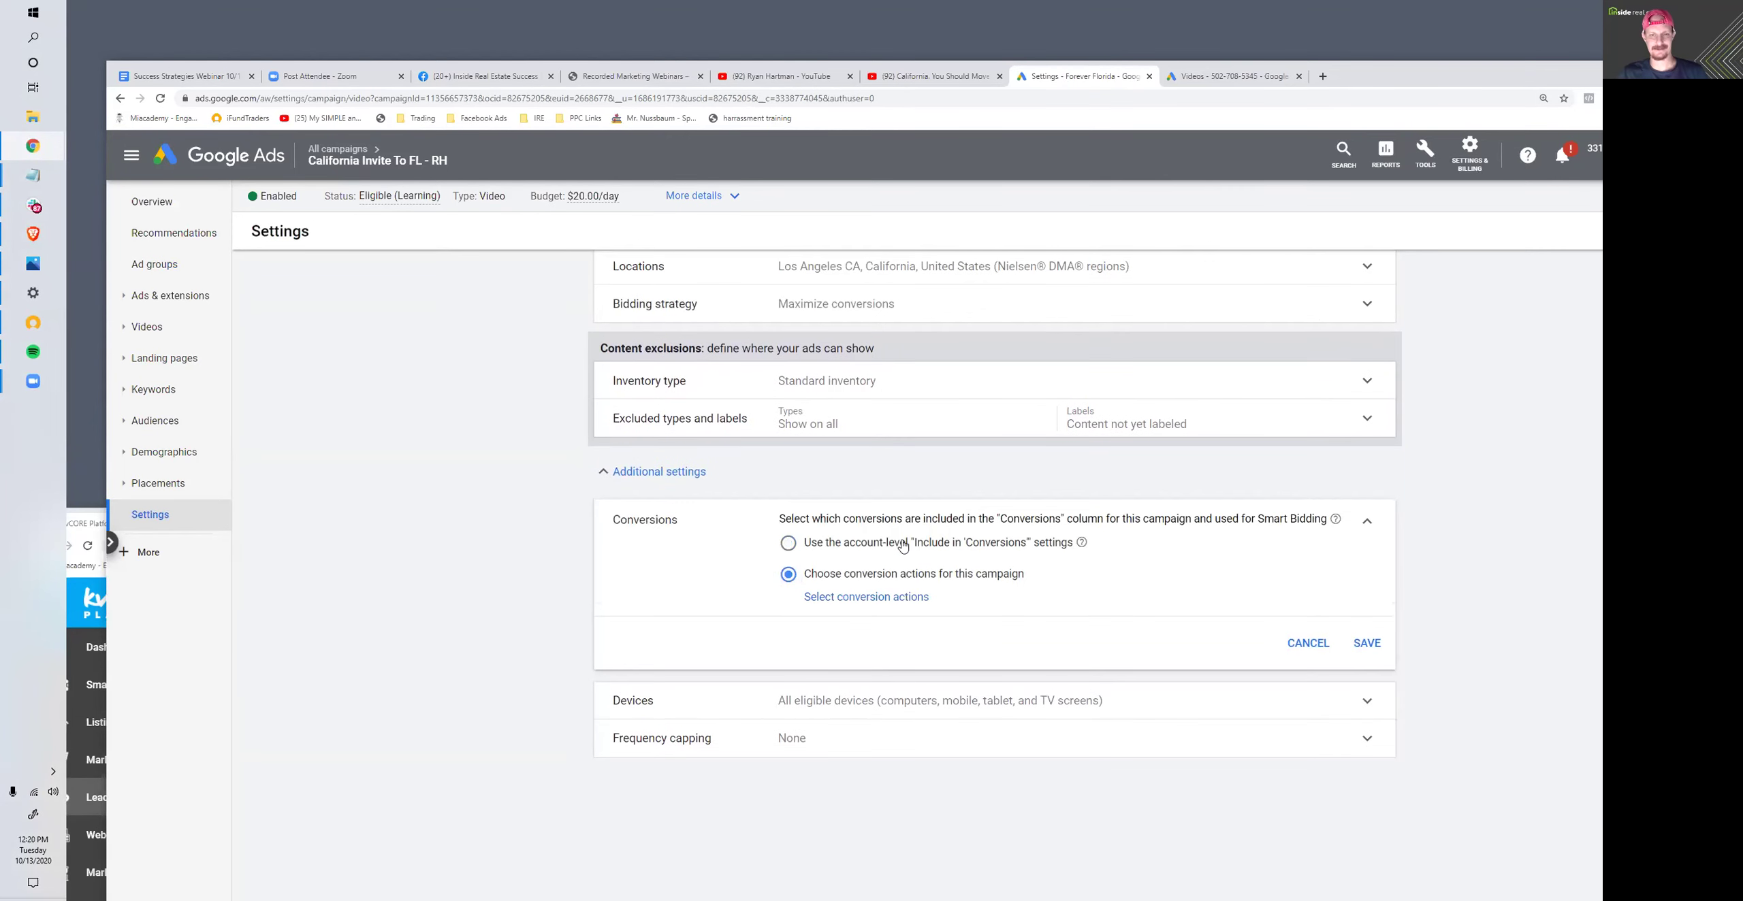
click(794, 551)
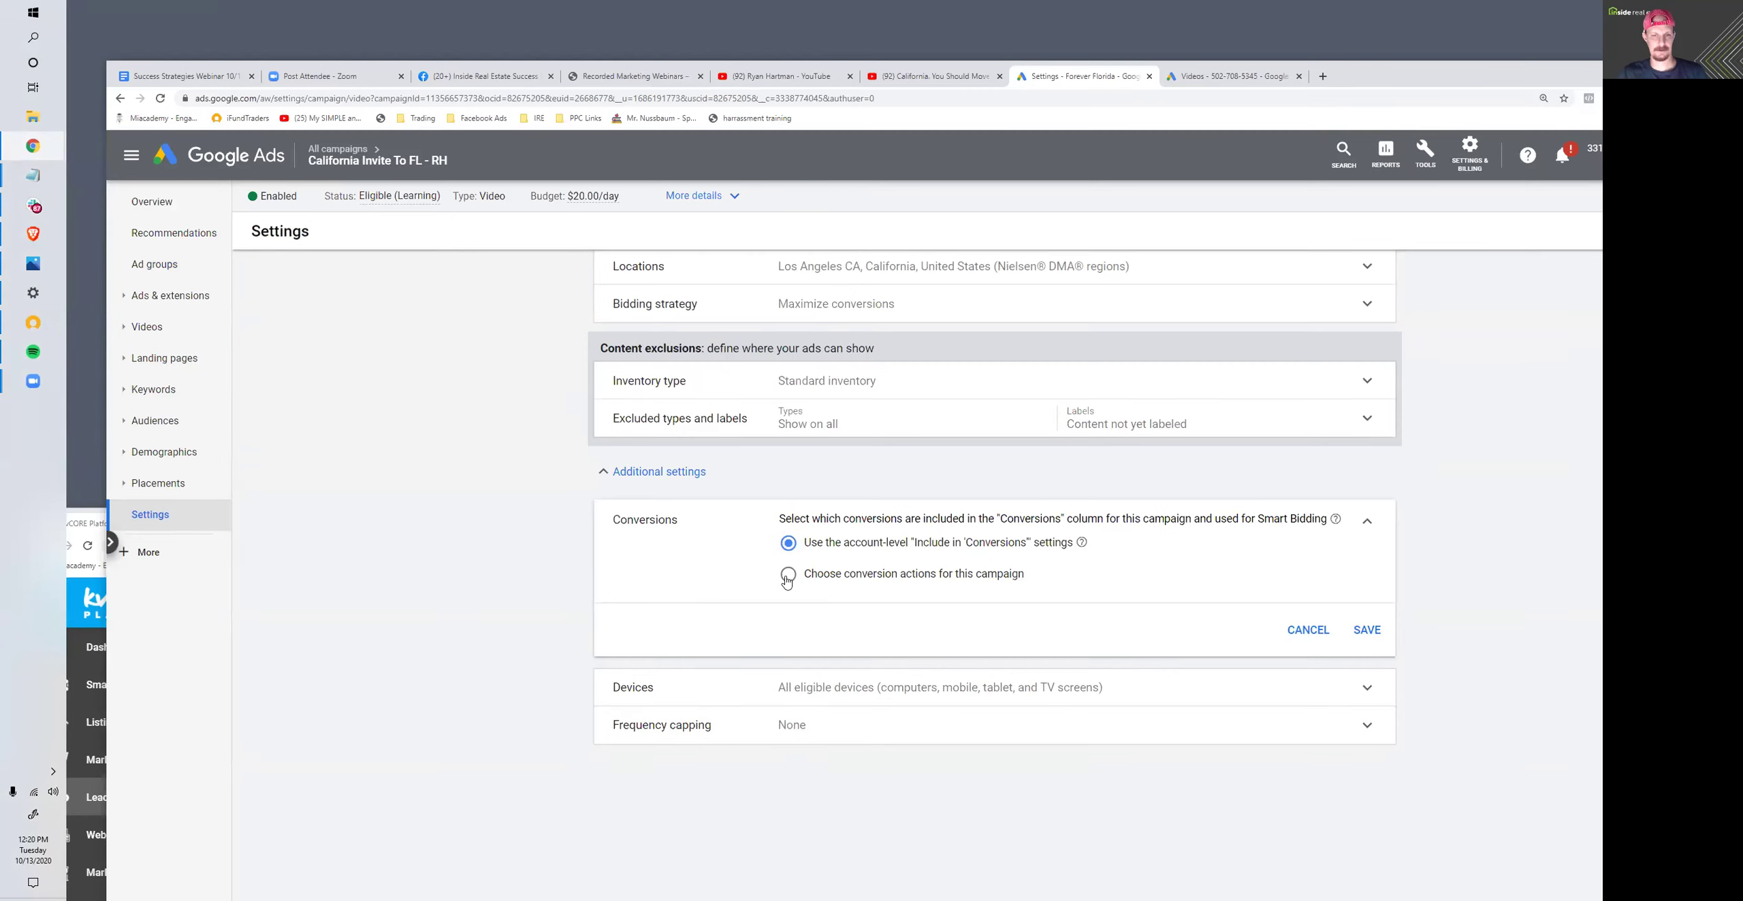
click(788, 576)
click(1367, 643)
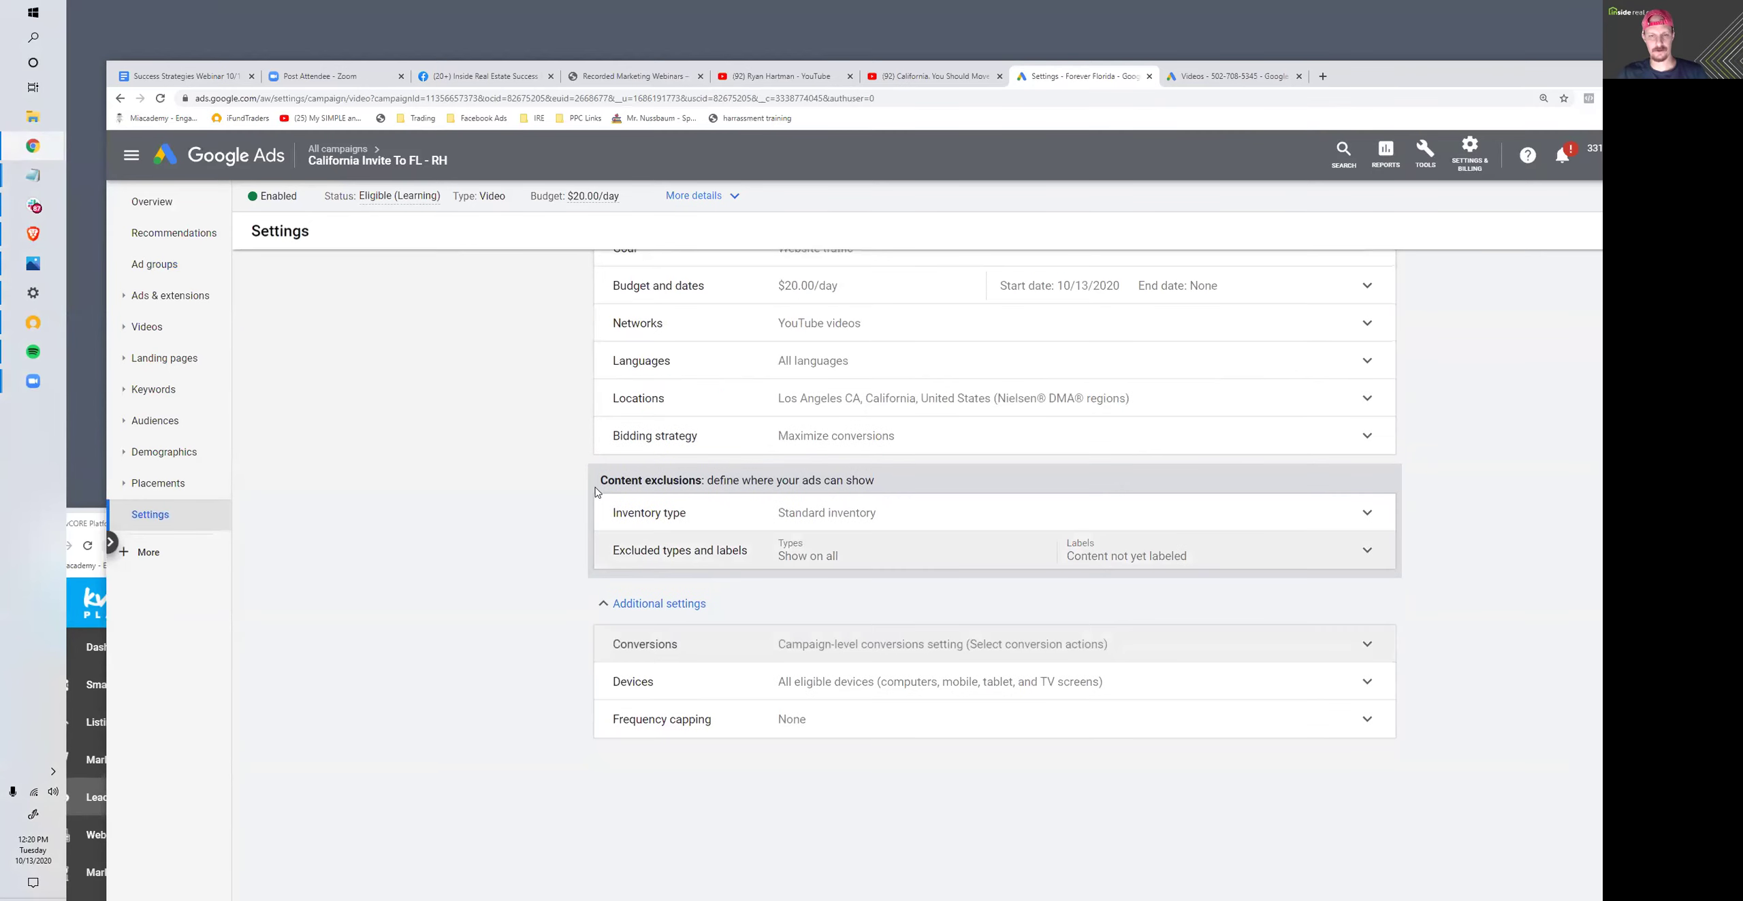
- Check which bidding strategies the campaign offers with campaign-level conversions, leaving Maximize conversions selected
scroll(807, 538, up, 2)
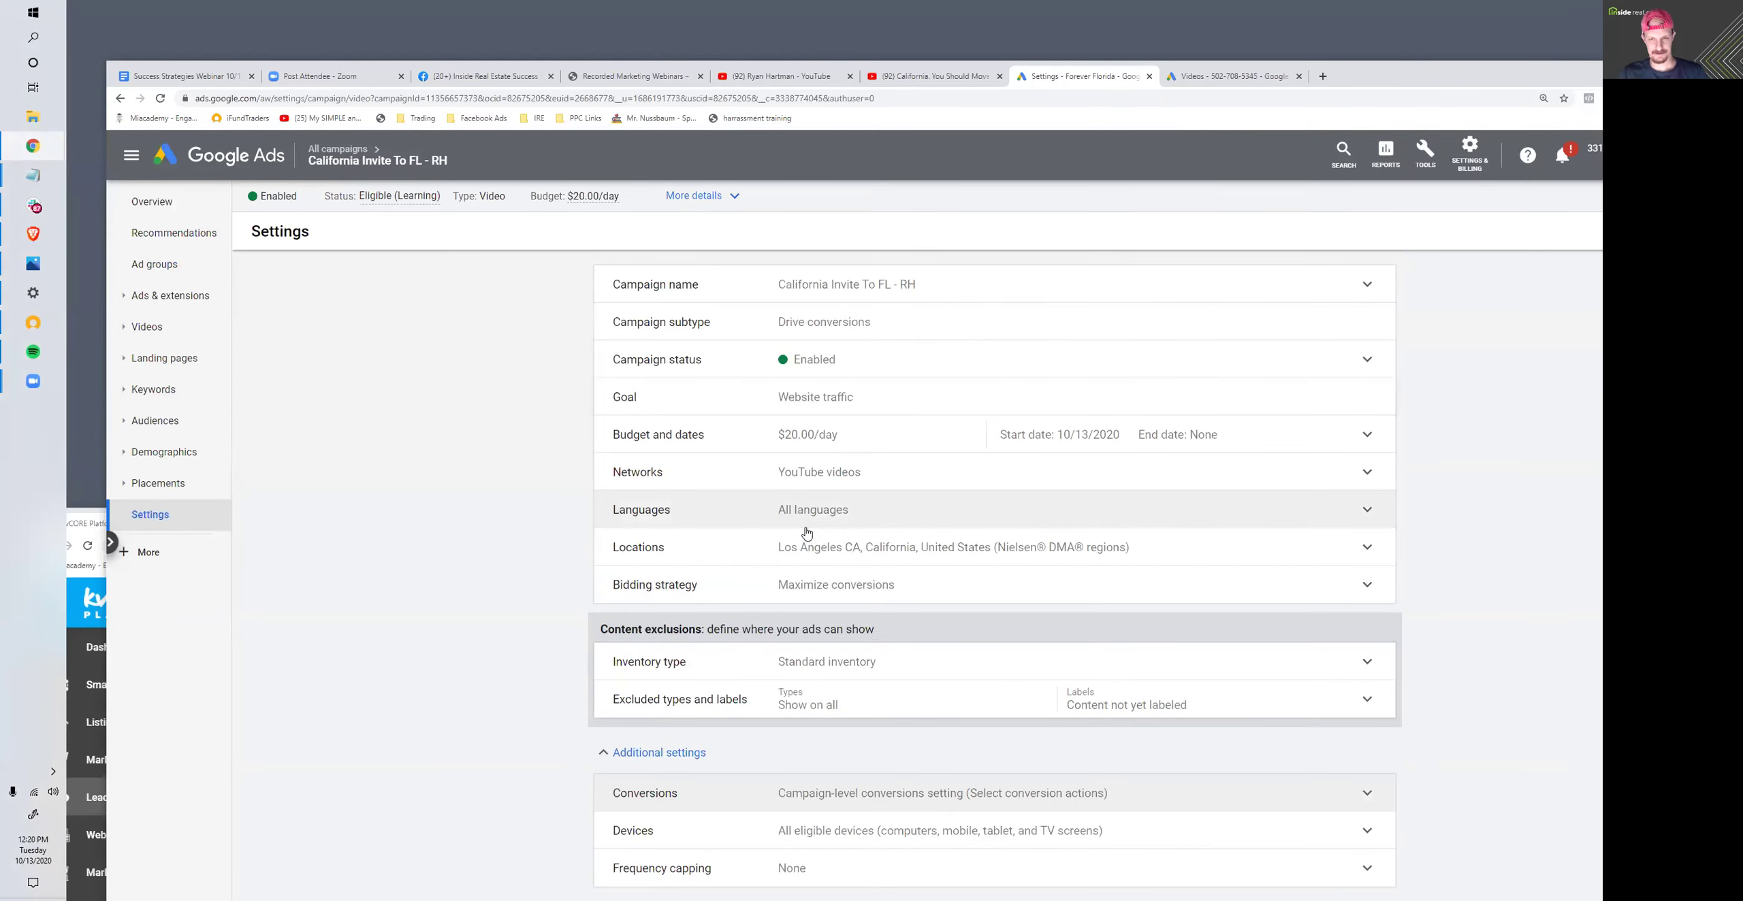
scroll(806, 533, down, 2)
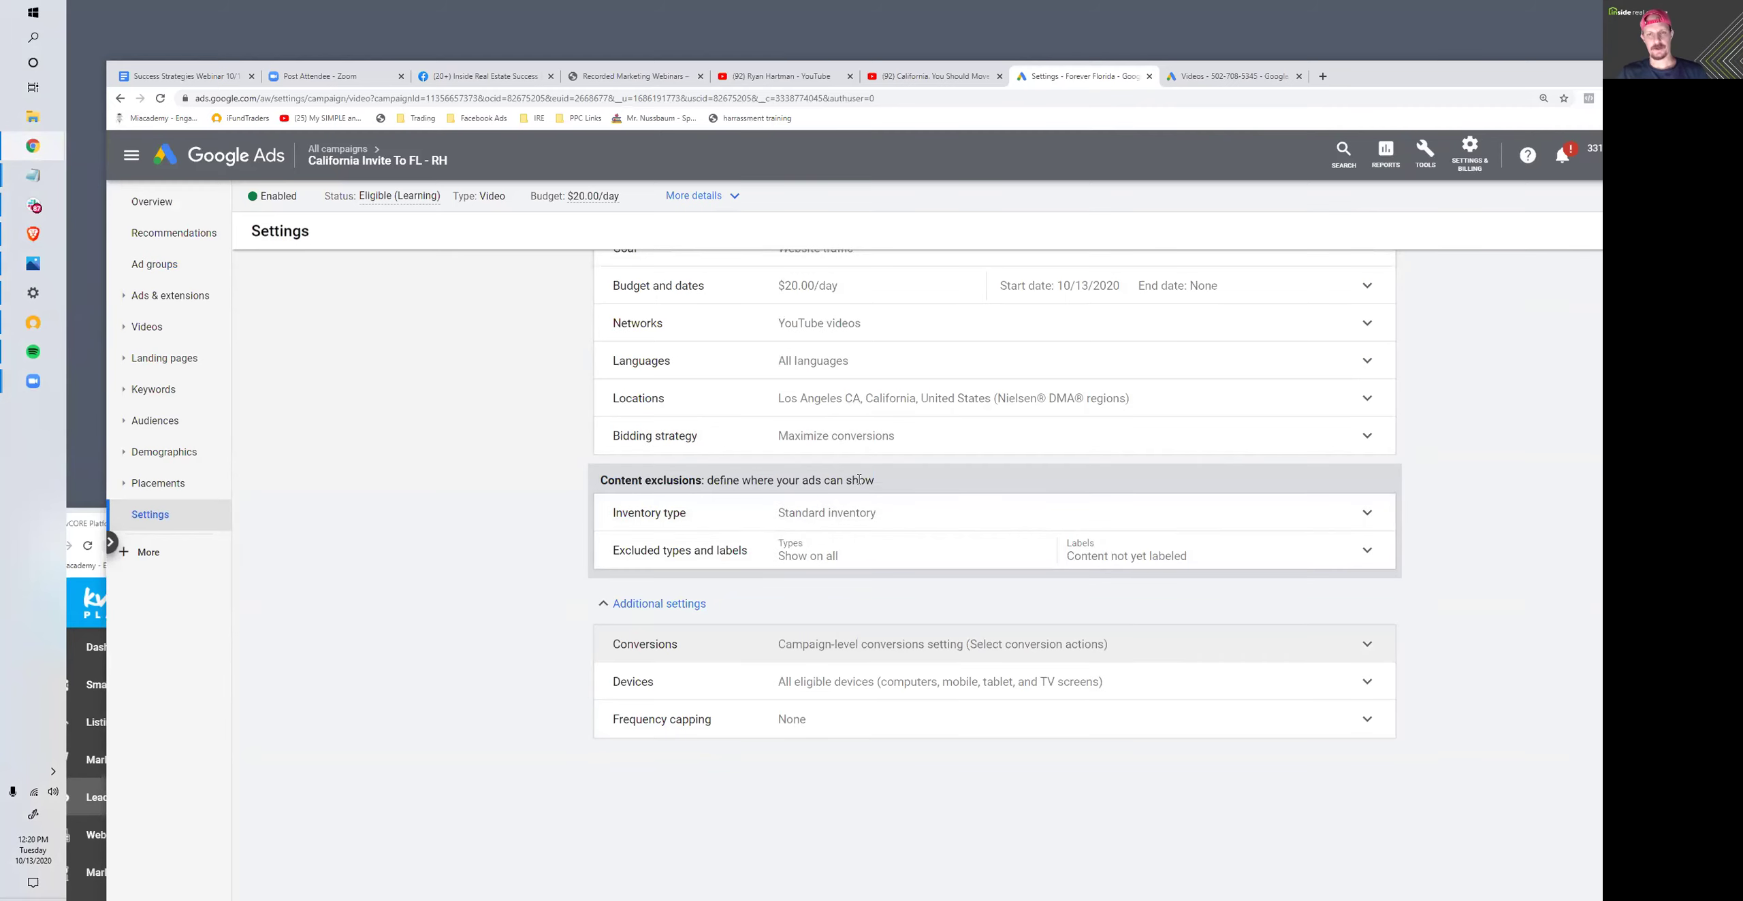
scroll(859, 480, up, 2)
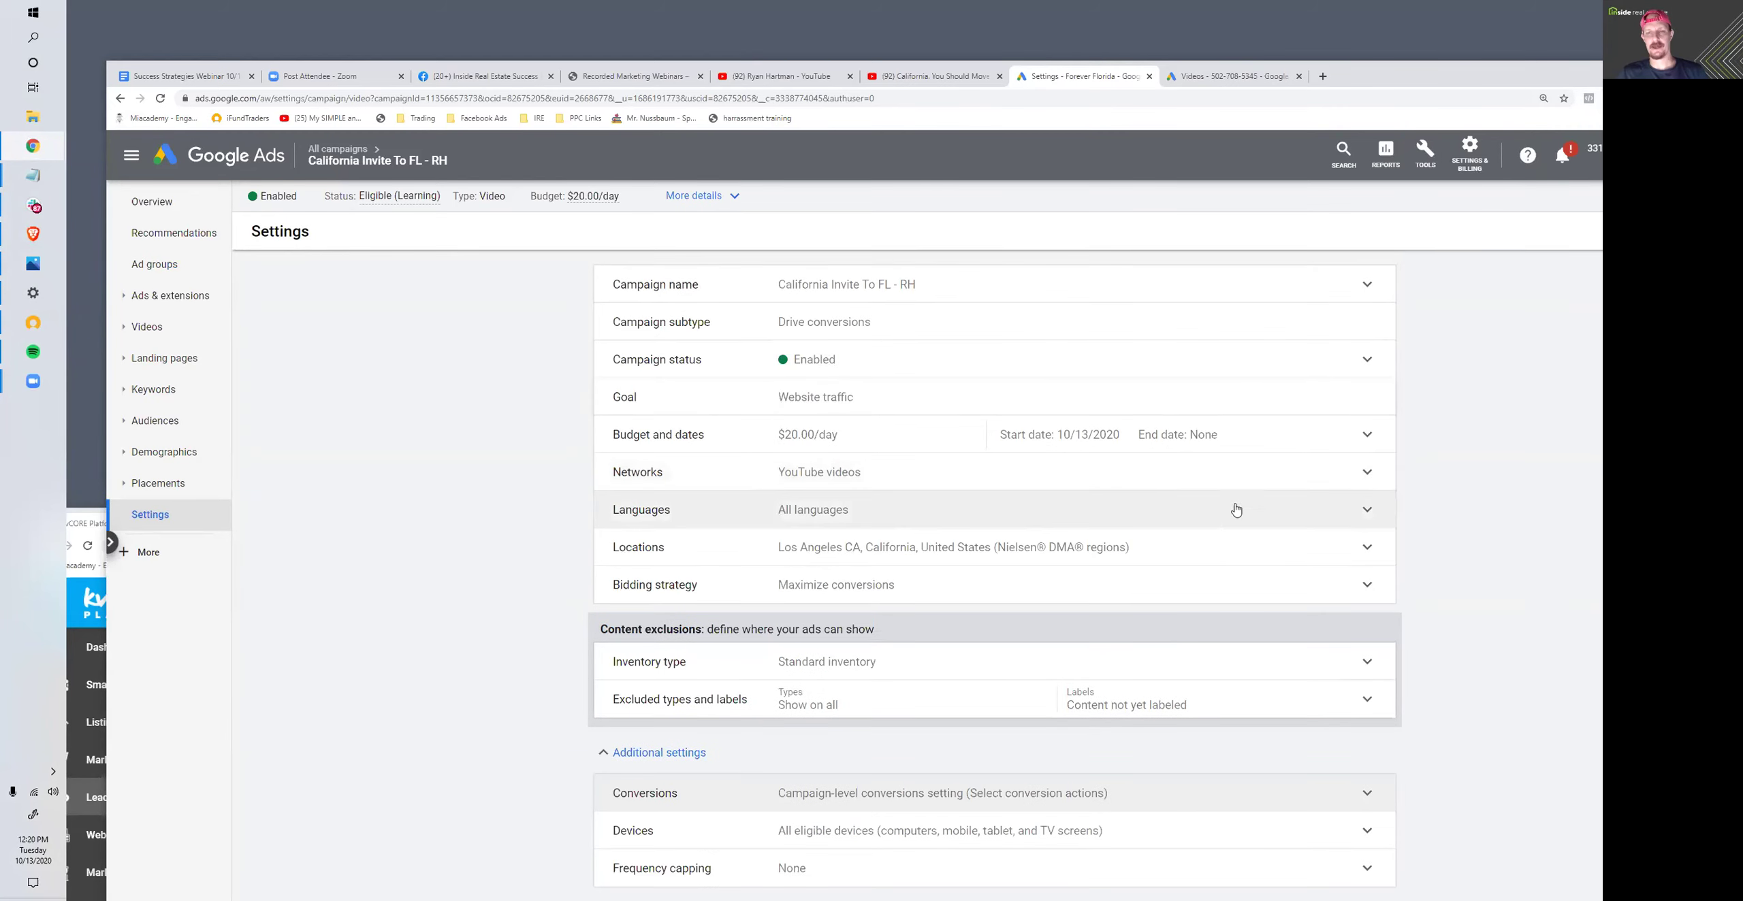
click(842, 575)
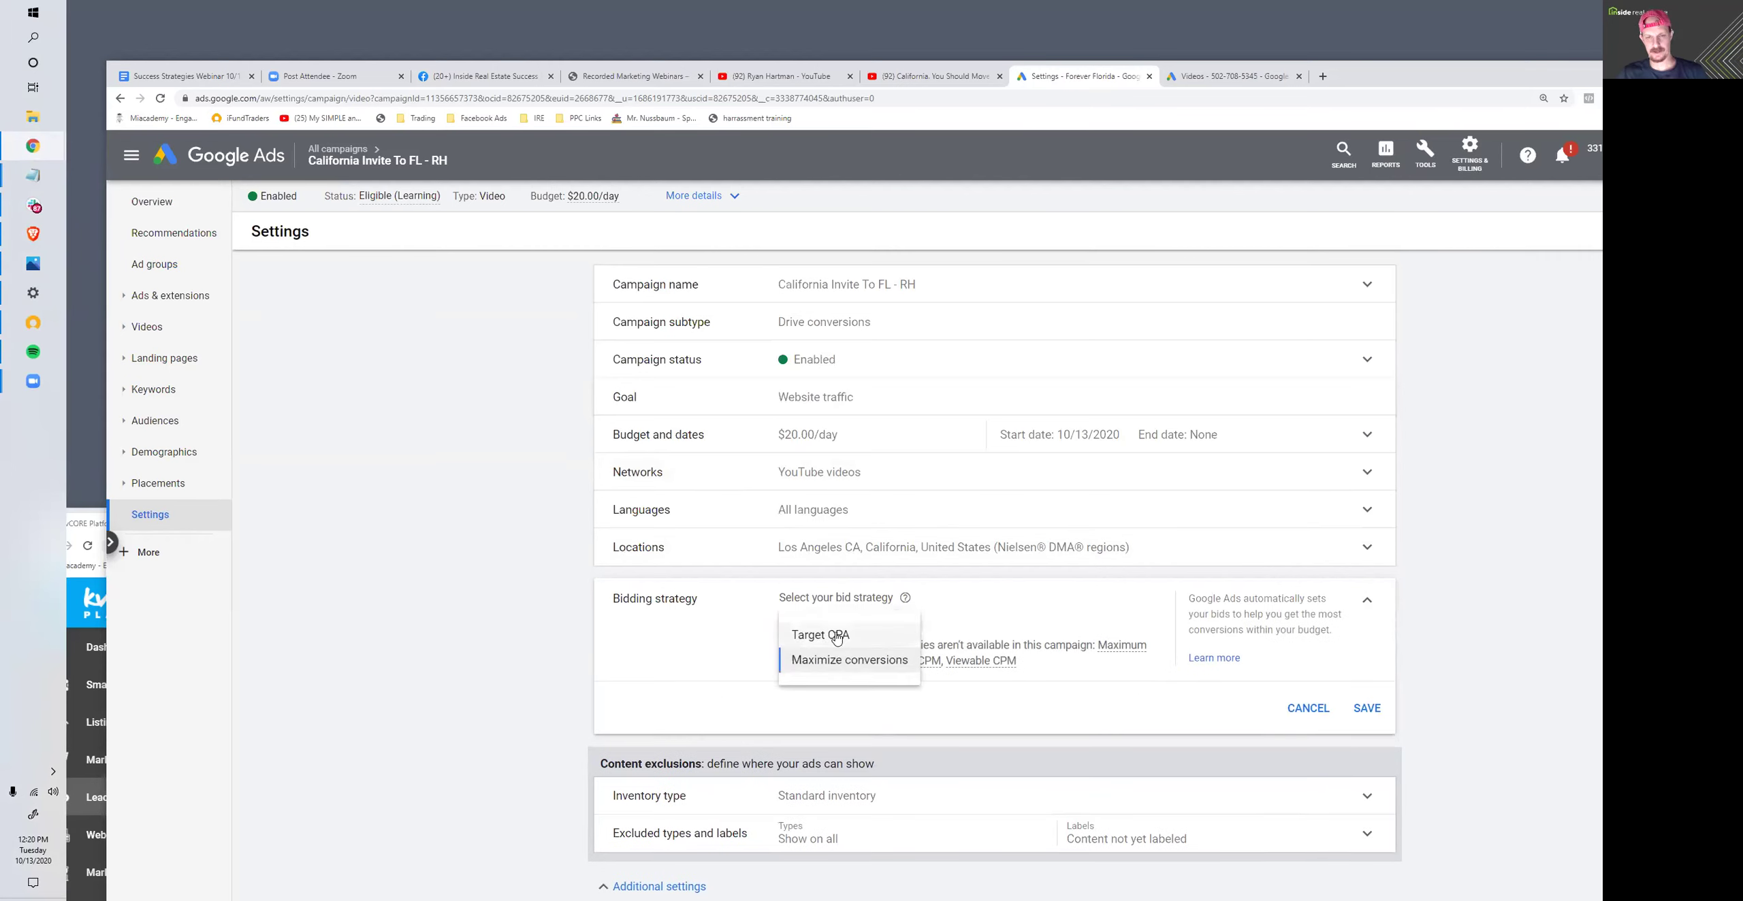
click(871, 670)
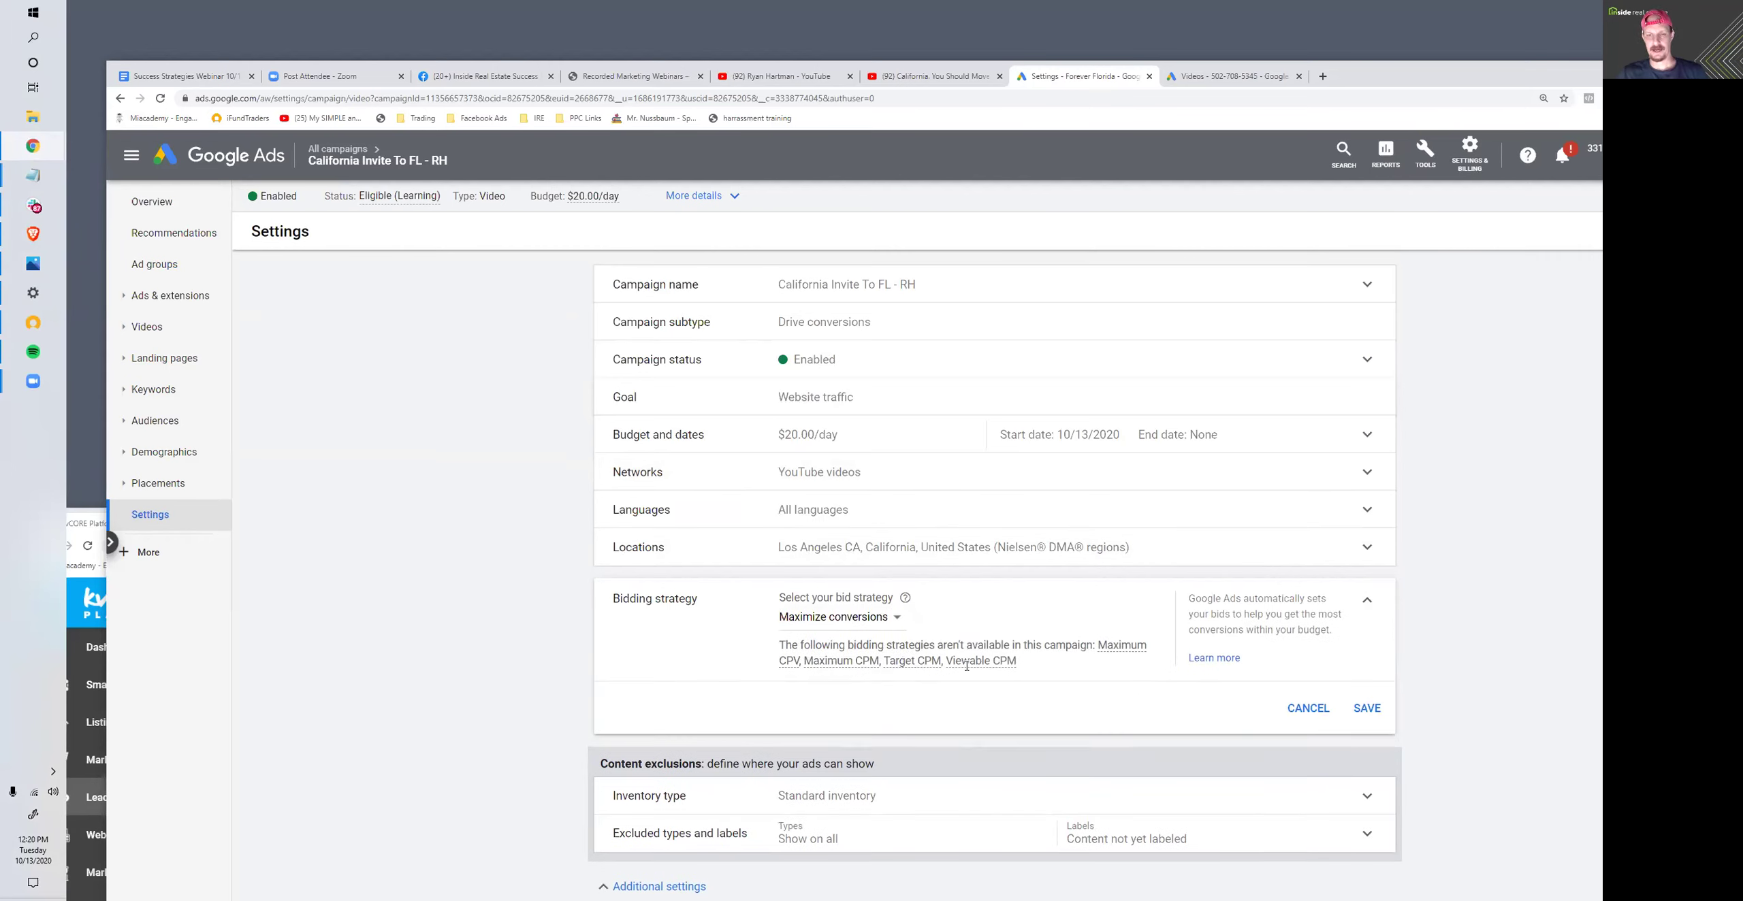
drag(846, 644, 1037, 643)
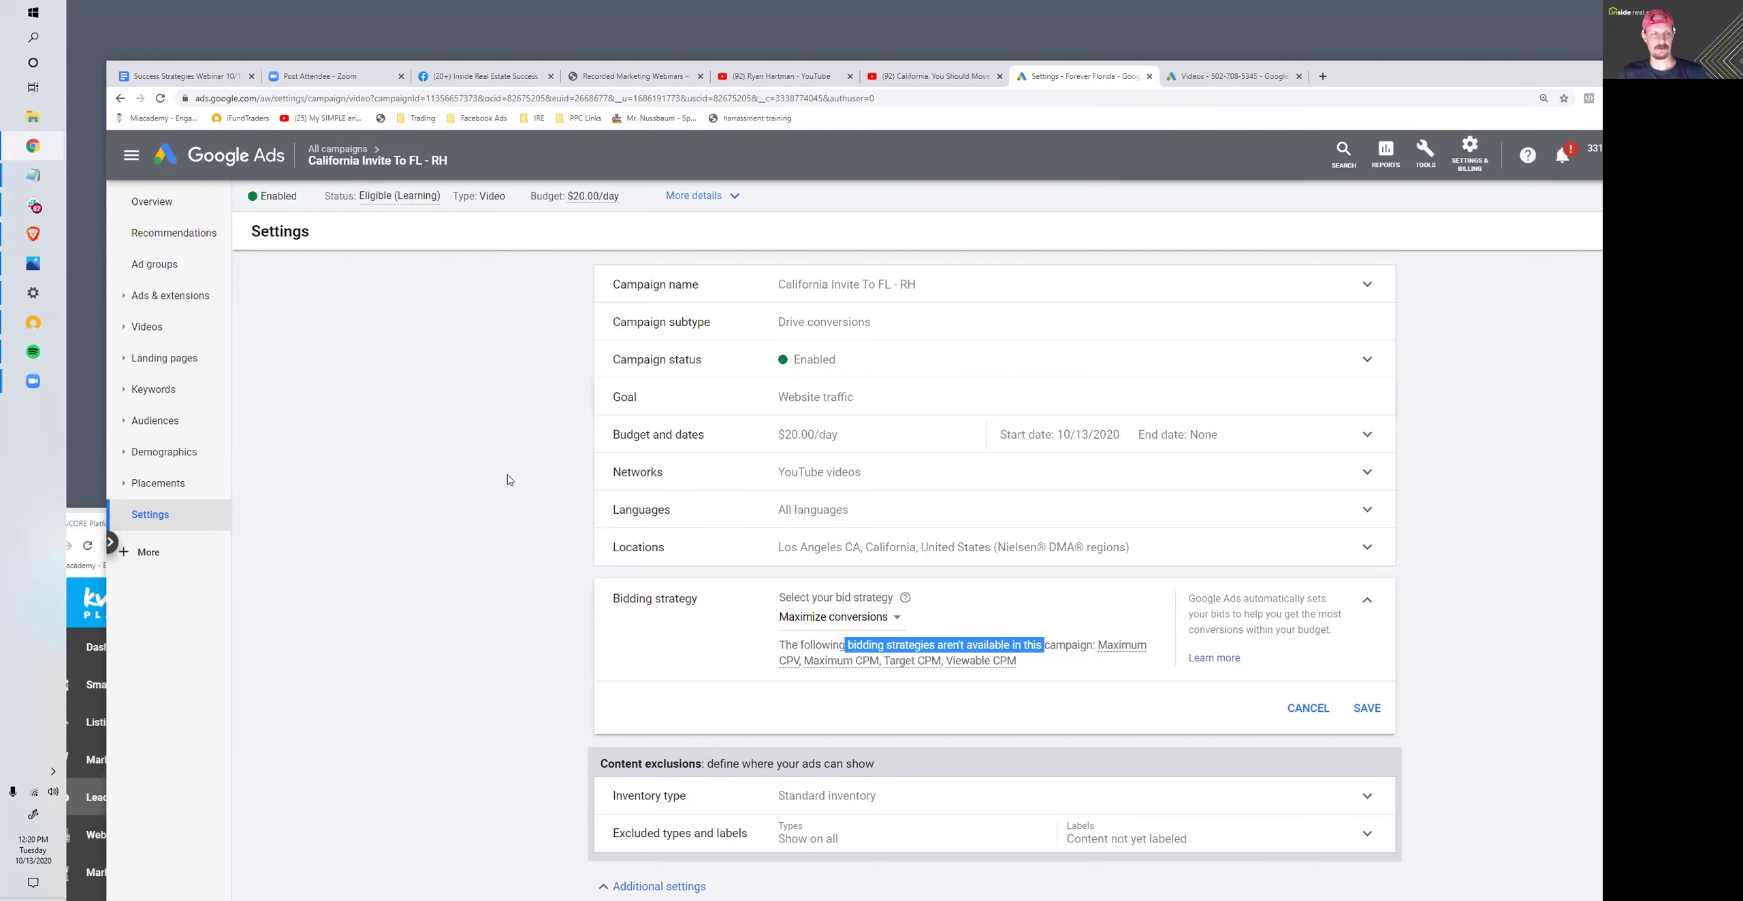
- Review the campaign's skippable in-stream ad group, including its Move To FL ad, overview and topics
click(175, 265)
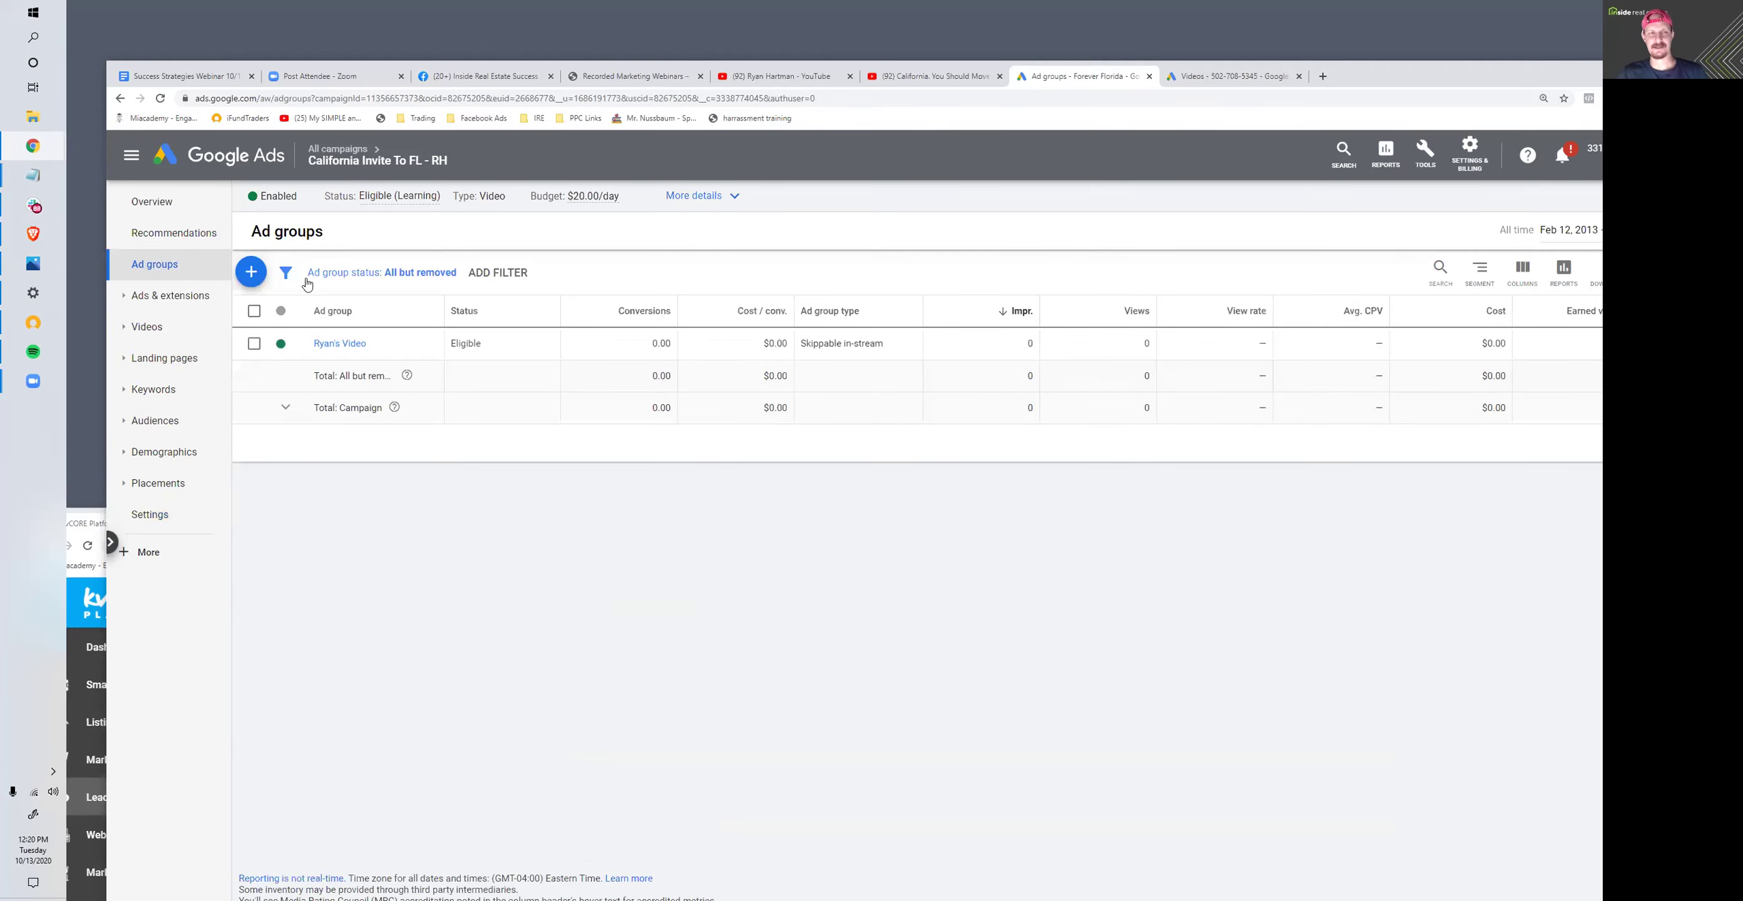
click(348, 346)
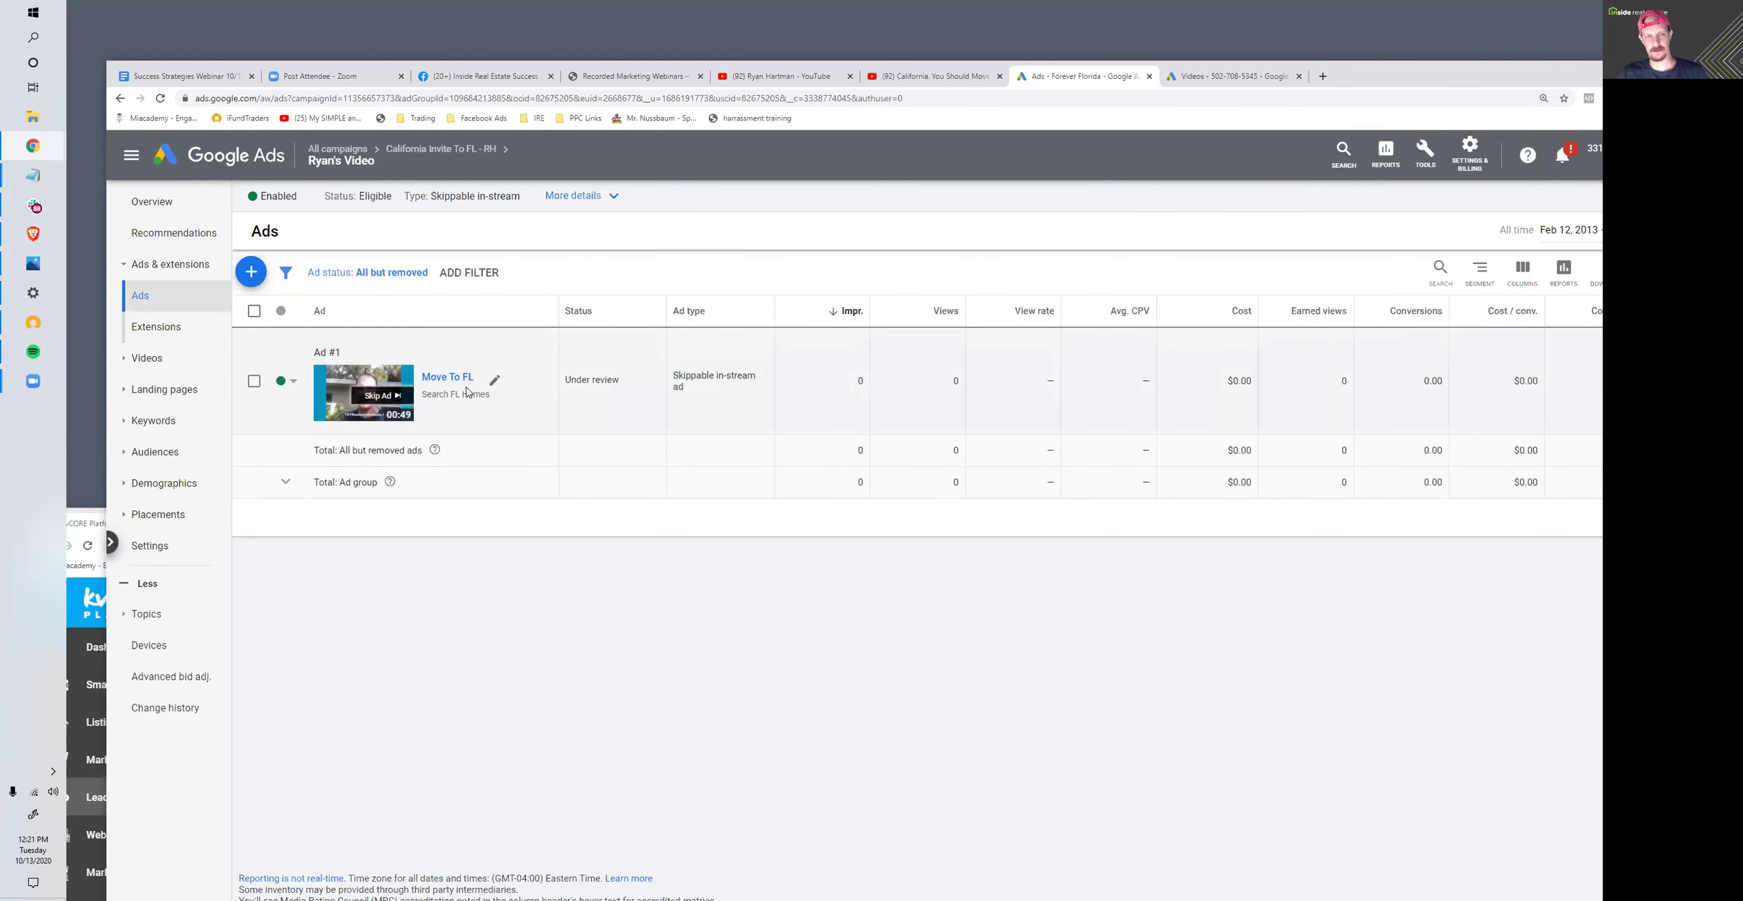
click(156, 202)
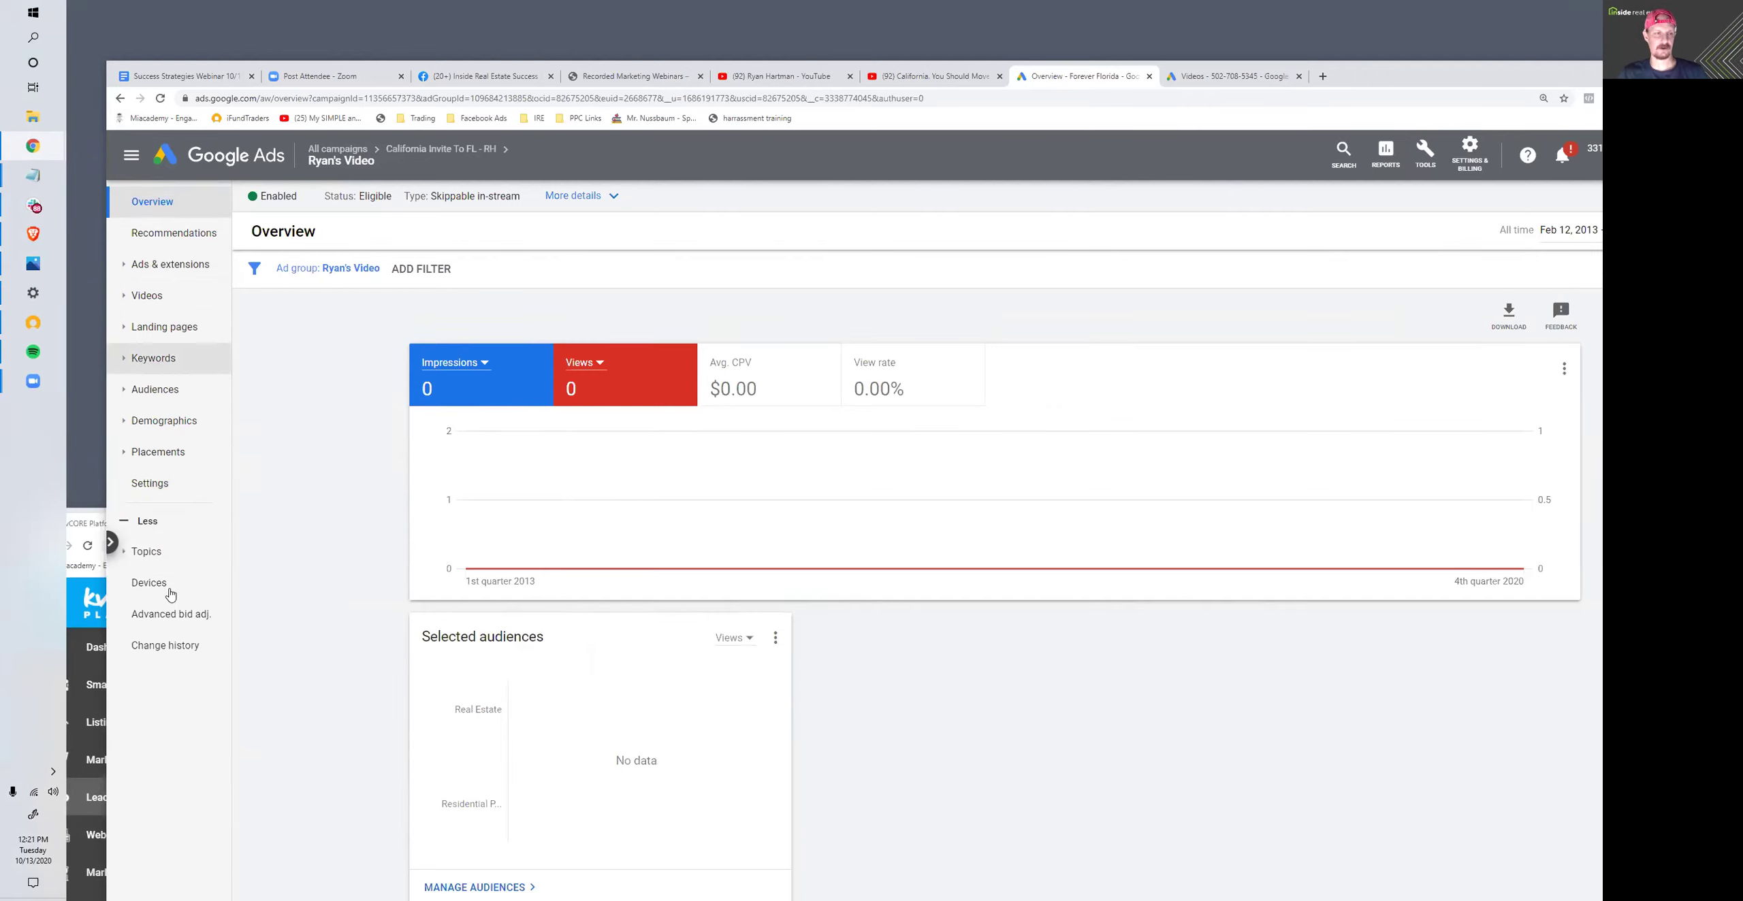
click(151, 555)
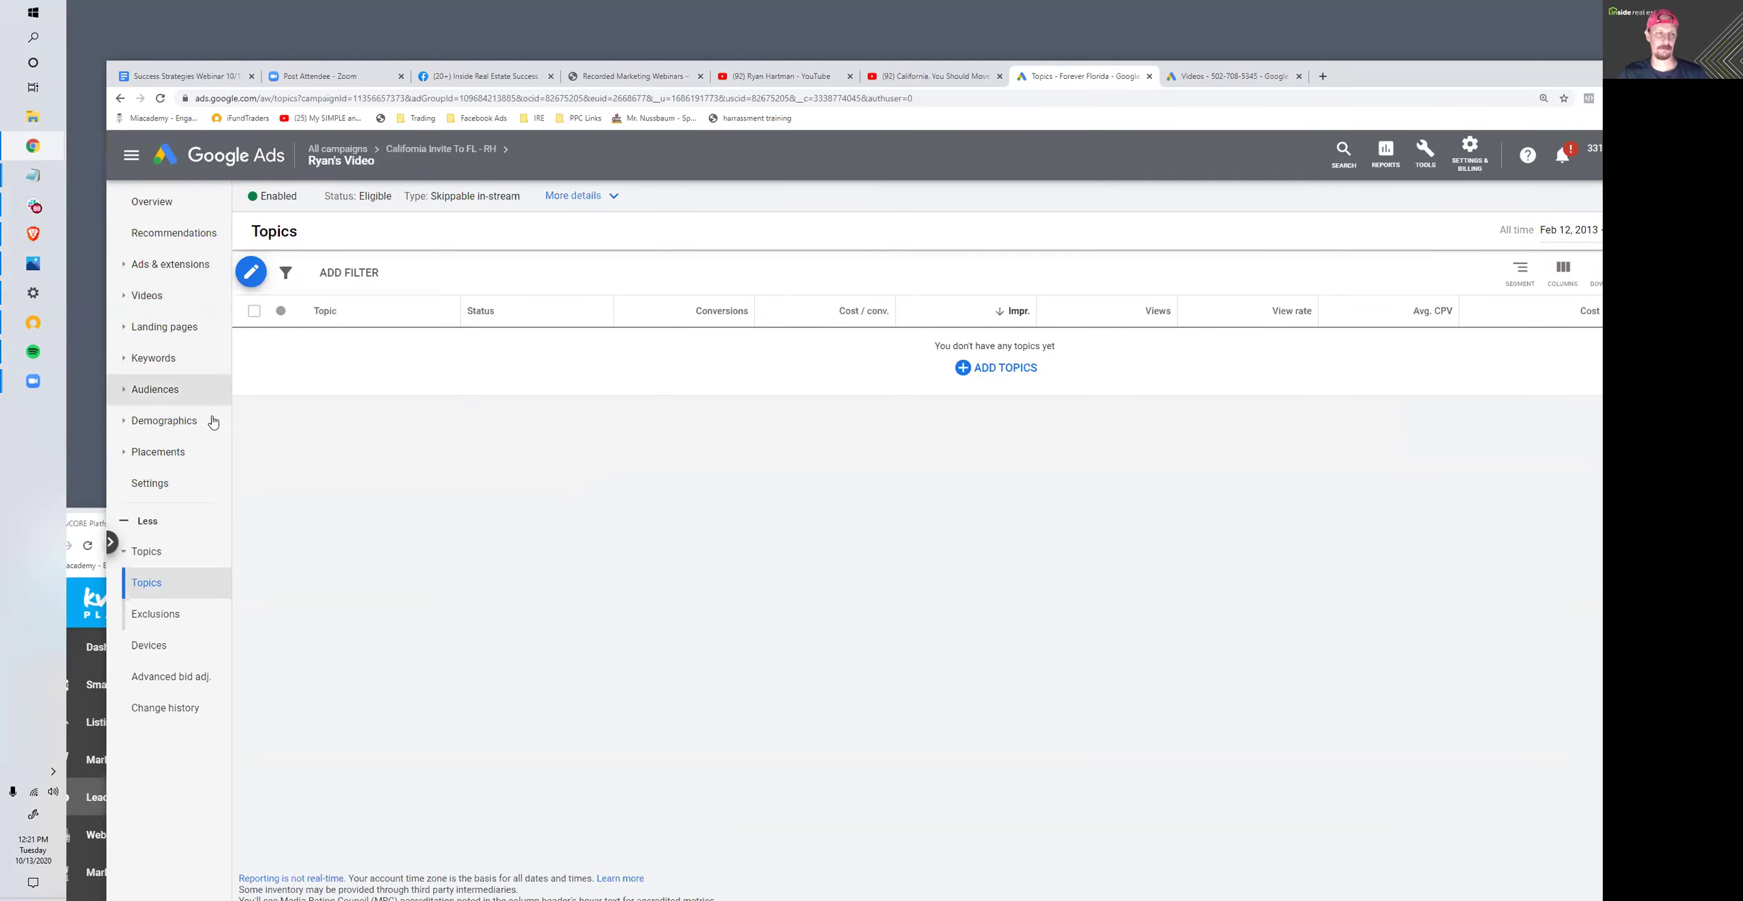
click(163, 270)
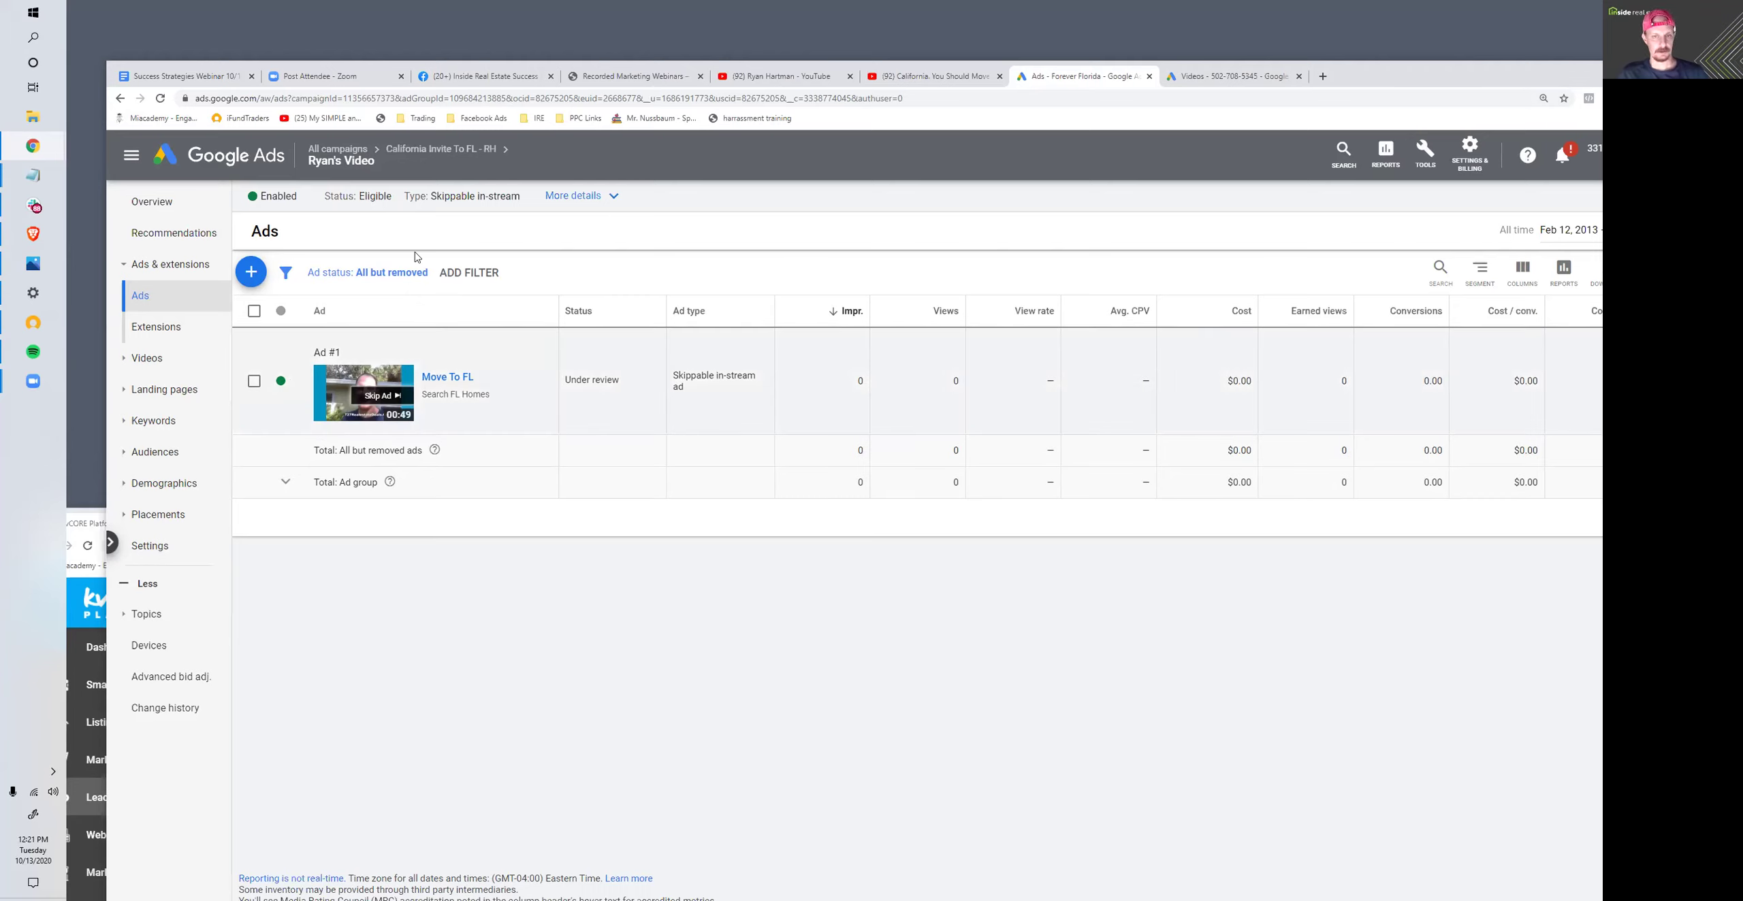
- Switch to the Success Strategies Webinar 10/13/20 document and review its example ad notes and Task Updates section
click(178, 79)
scroll(646, 570, down, 2)
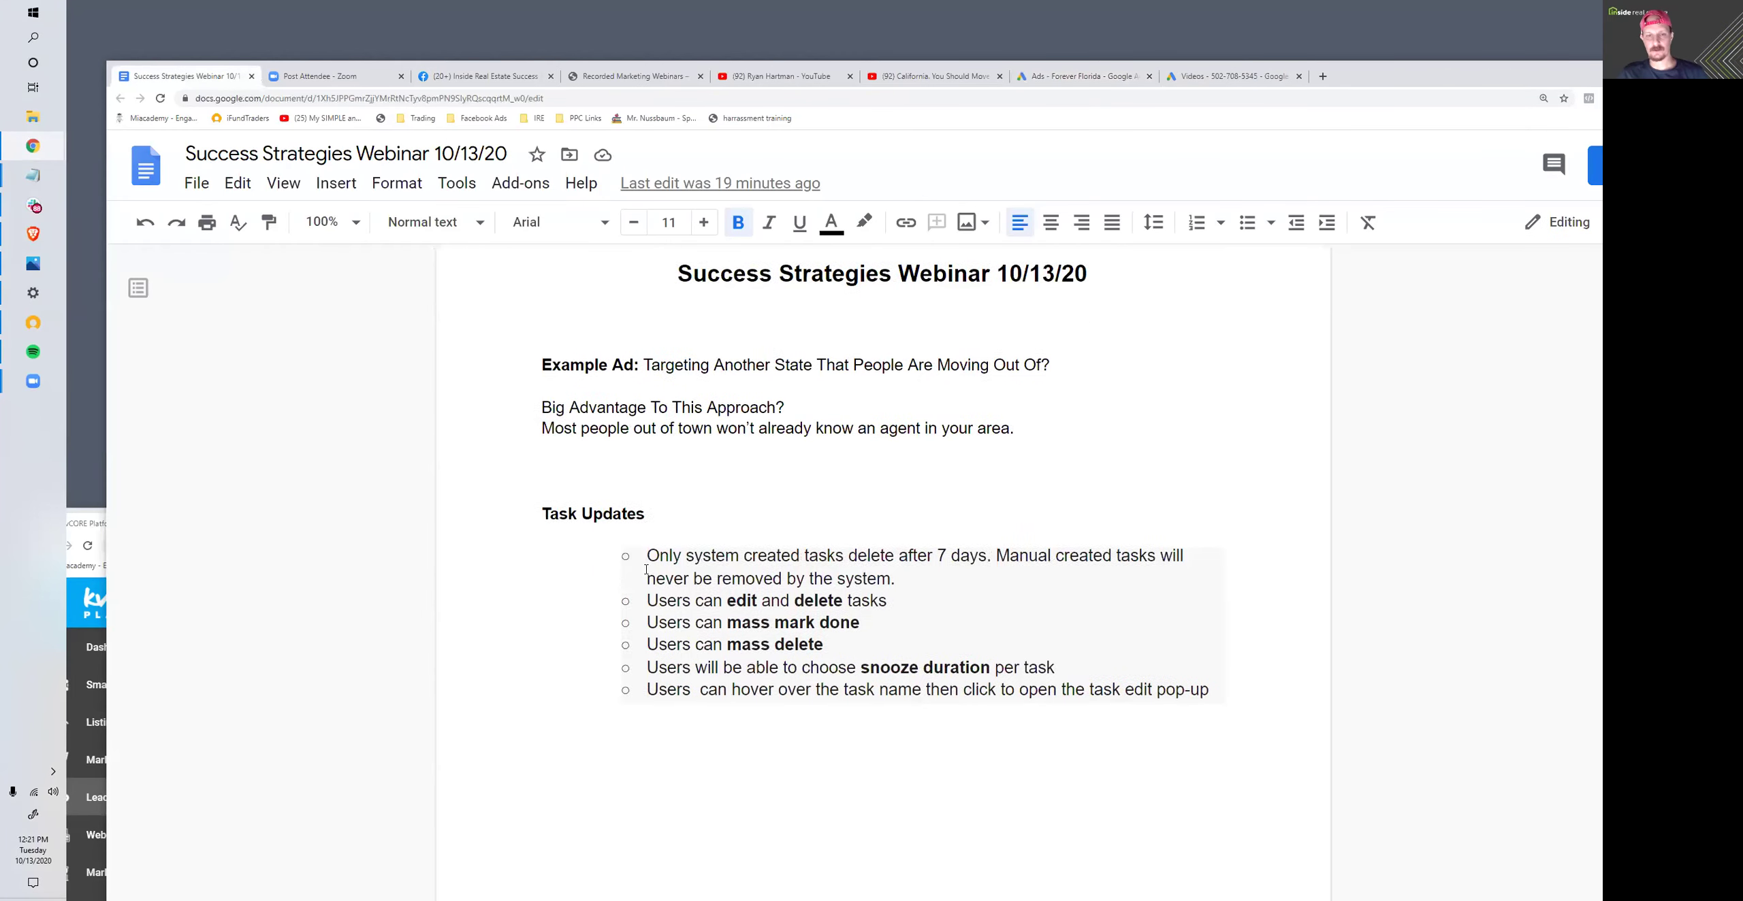
scroll(646, 572, down, 5)
scroll(653, 577, up, 7)
click(654, 577)
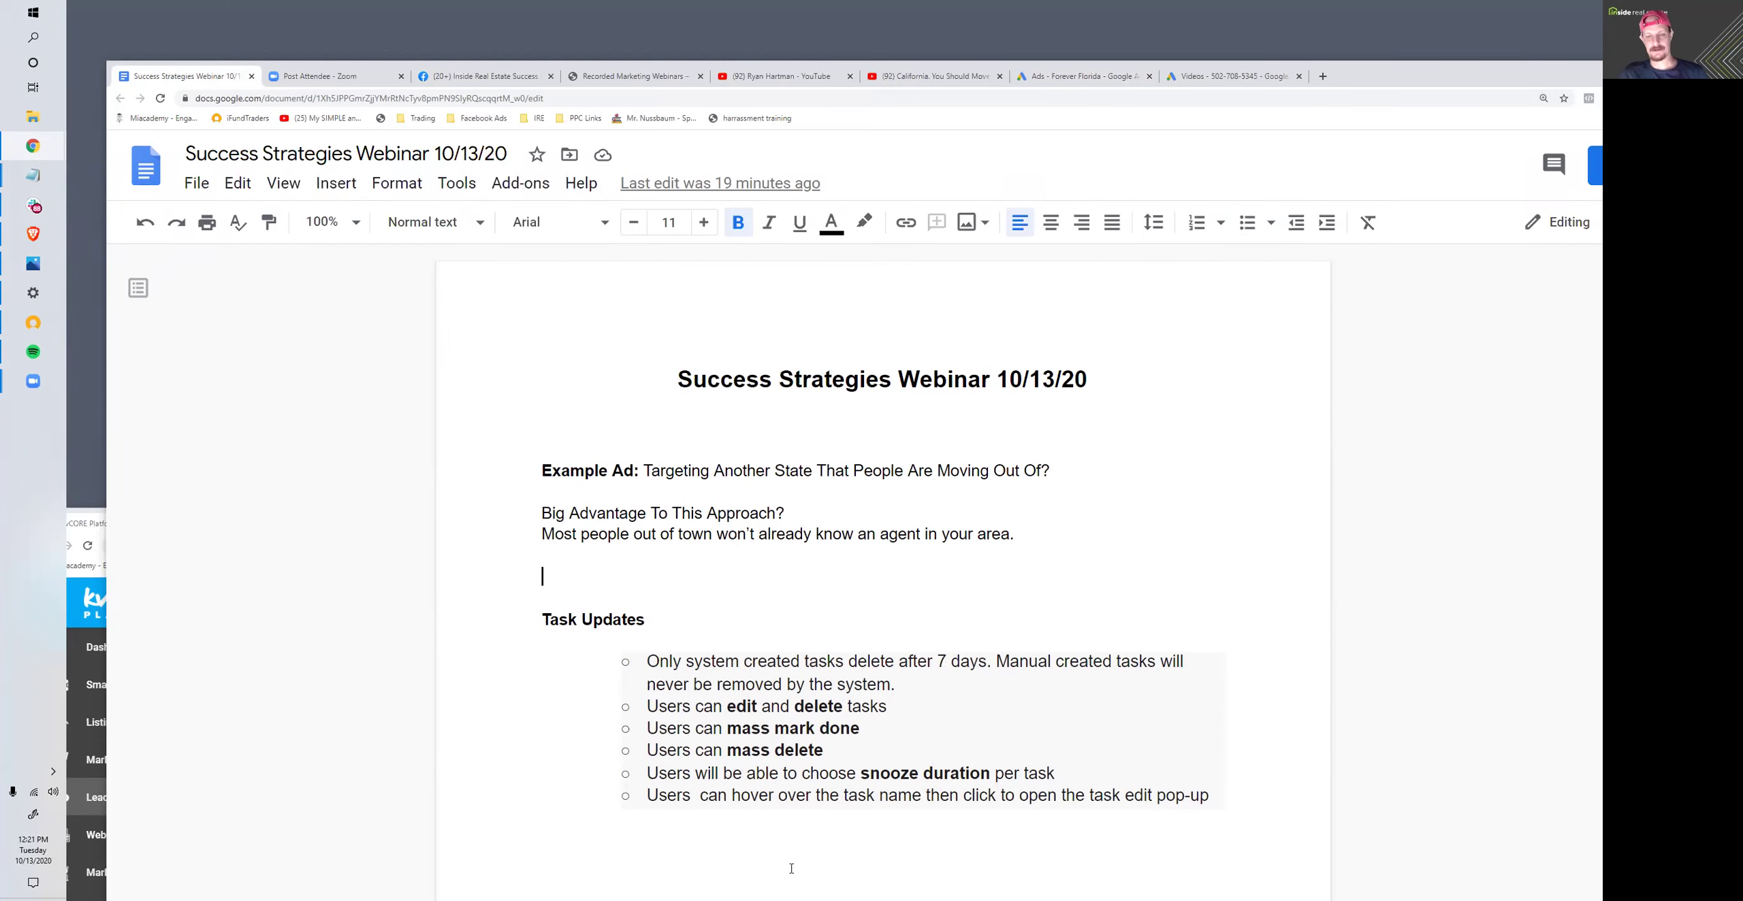
scroll(949, 470, down, 2)
scroll(919, 463, up, 2)
scroll(890, 449, down, 1)
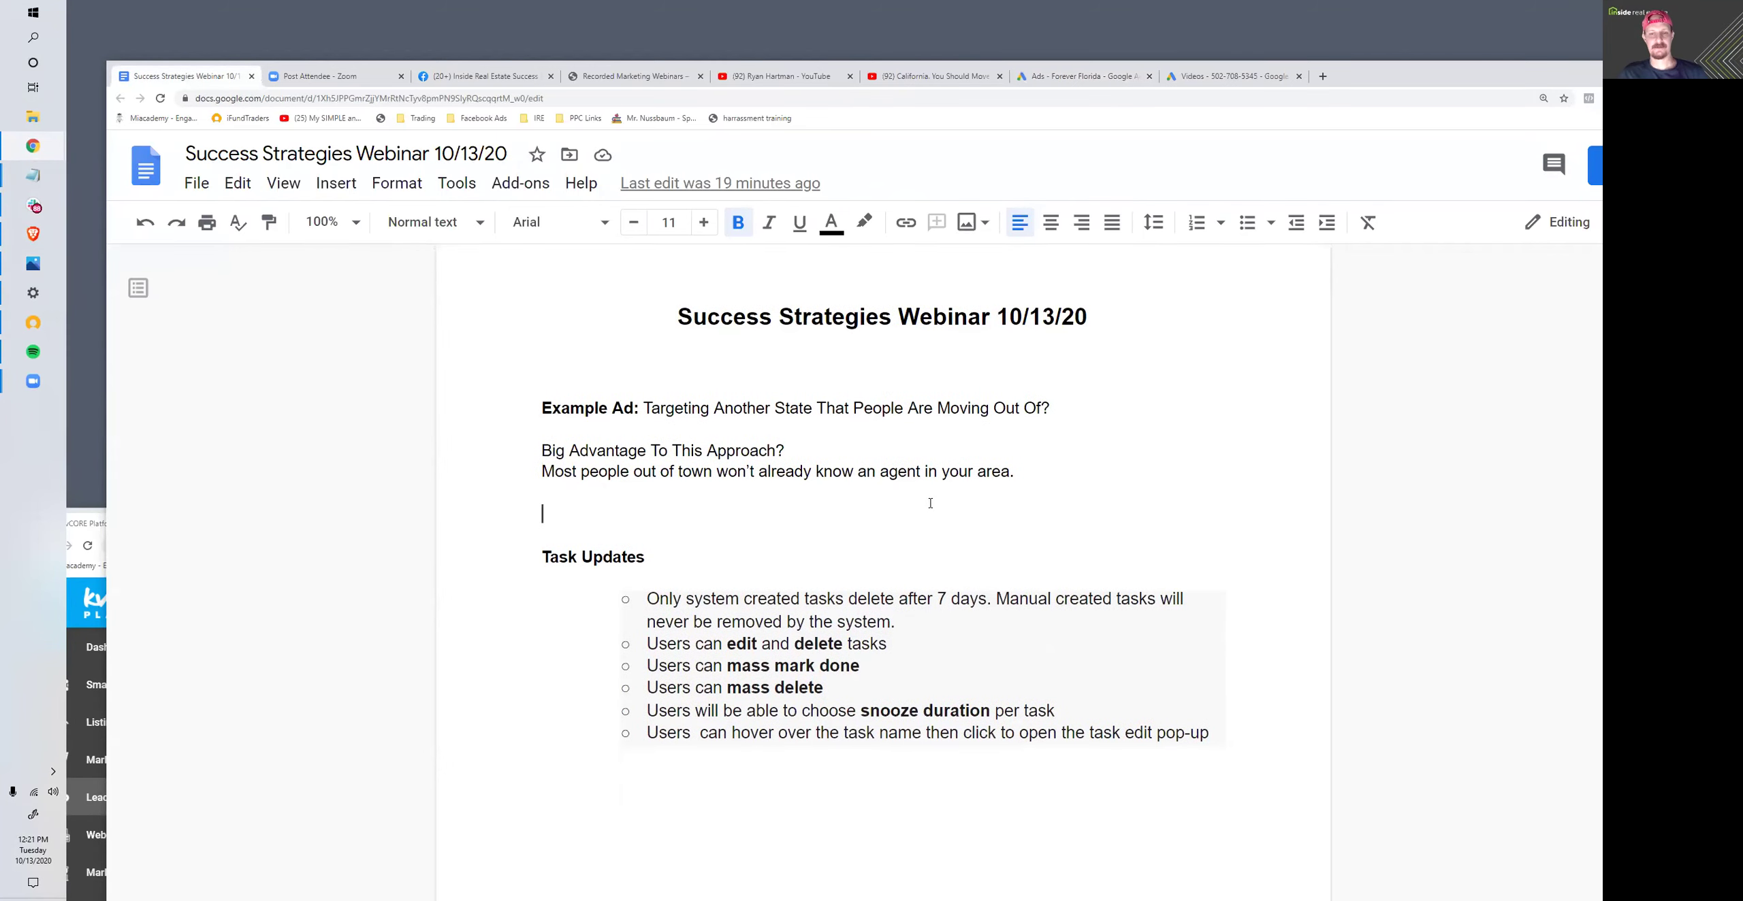
- Highlight the Task Updates section, then the Example Ad notes with the approach's big advantage, in the webinar document
drag(558, 558, 1096, 761)
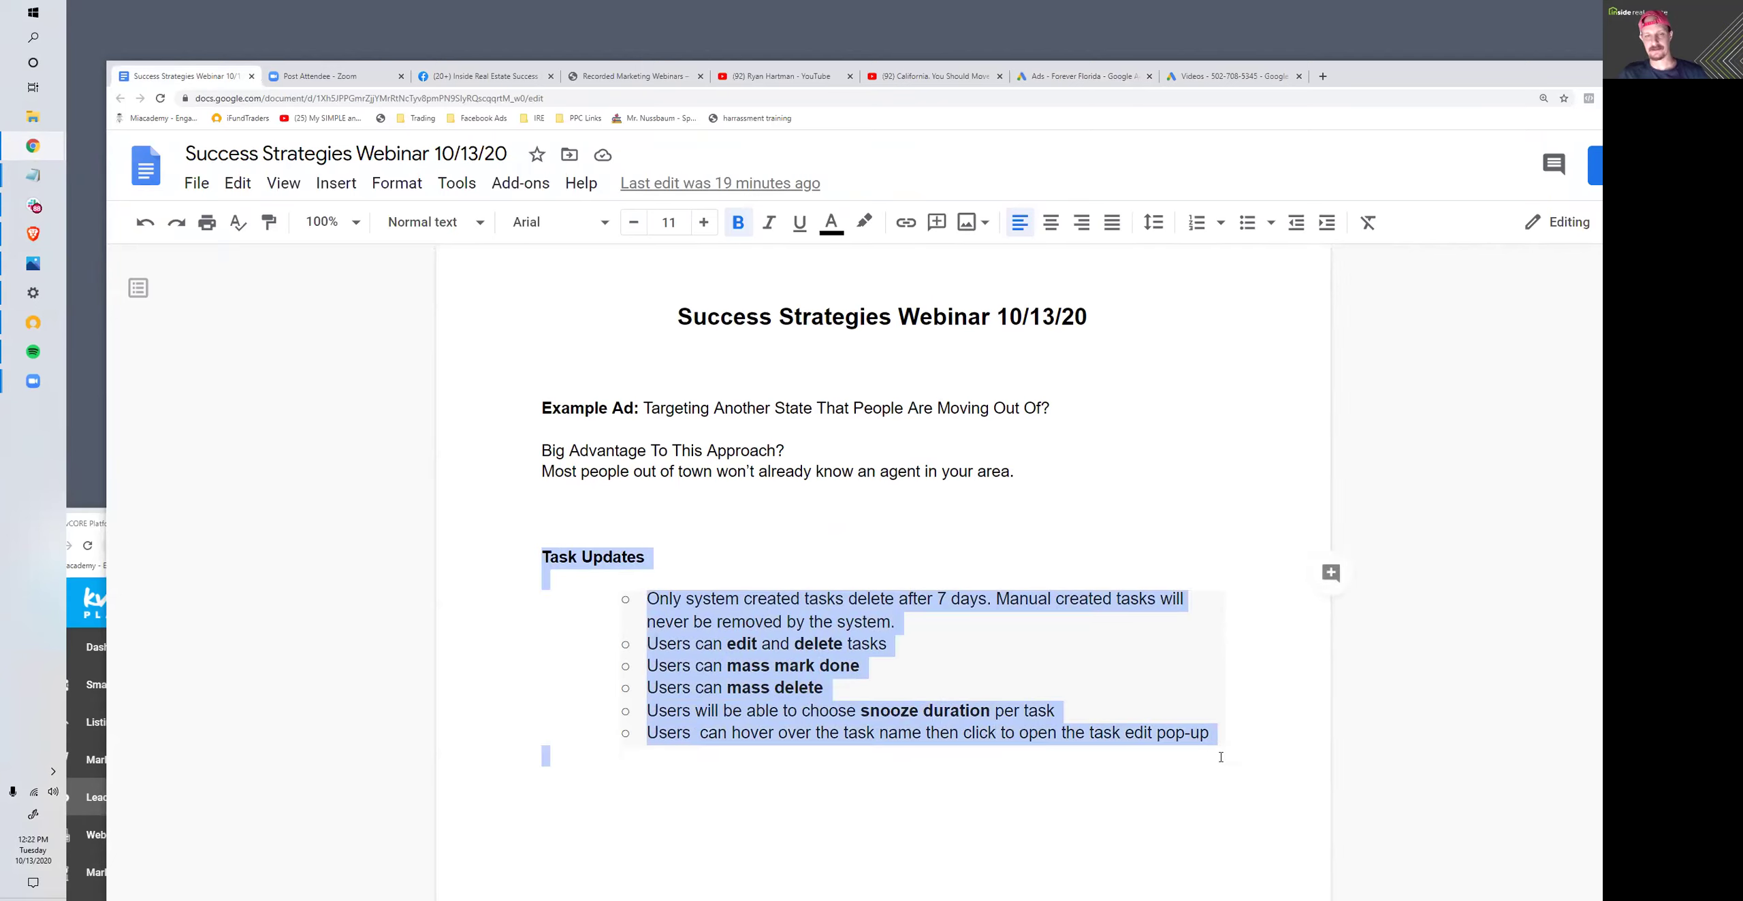
click(771, 487)
drag(539, 411, 1079, 494)
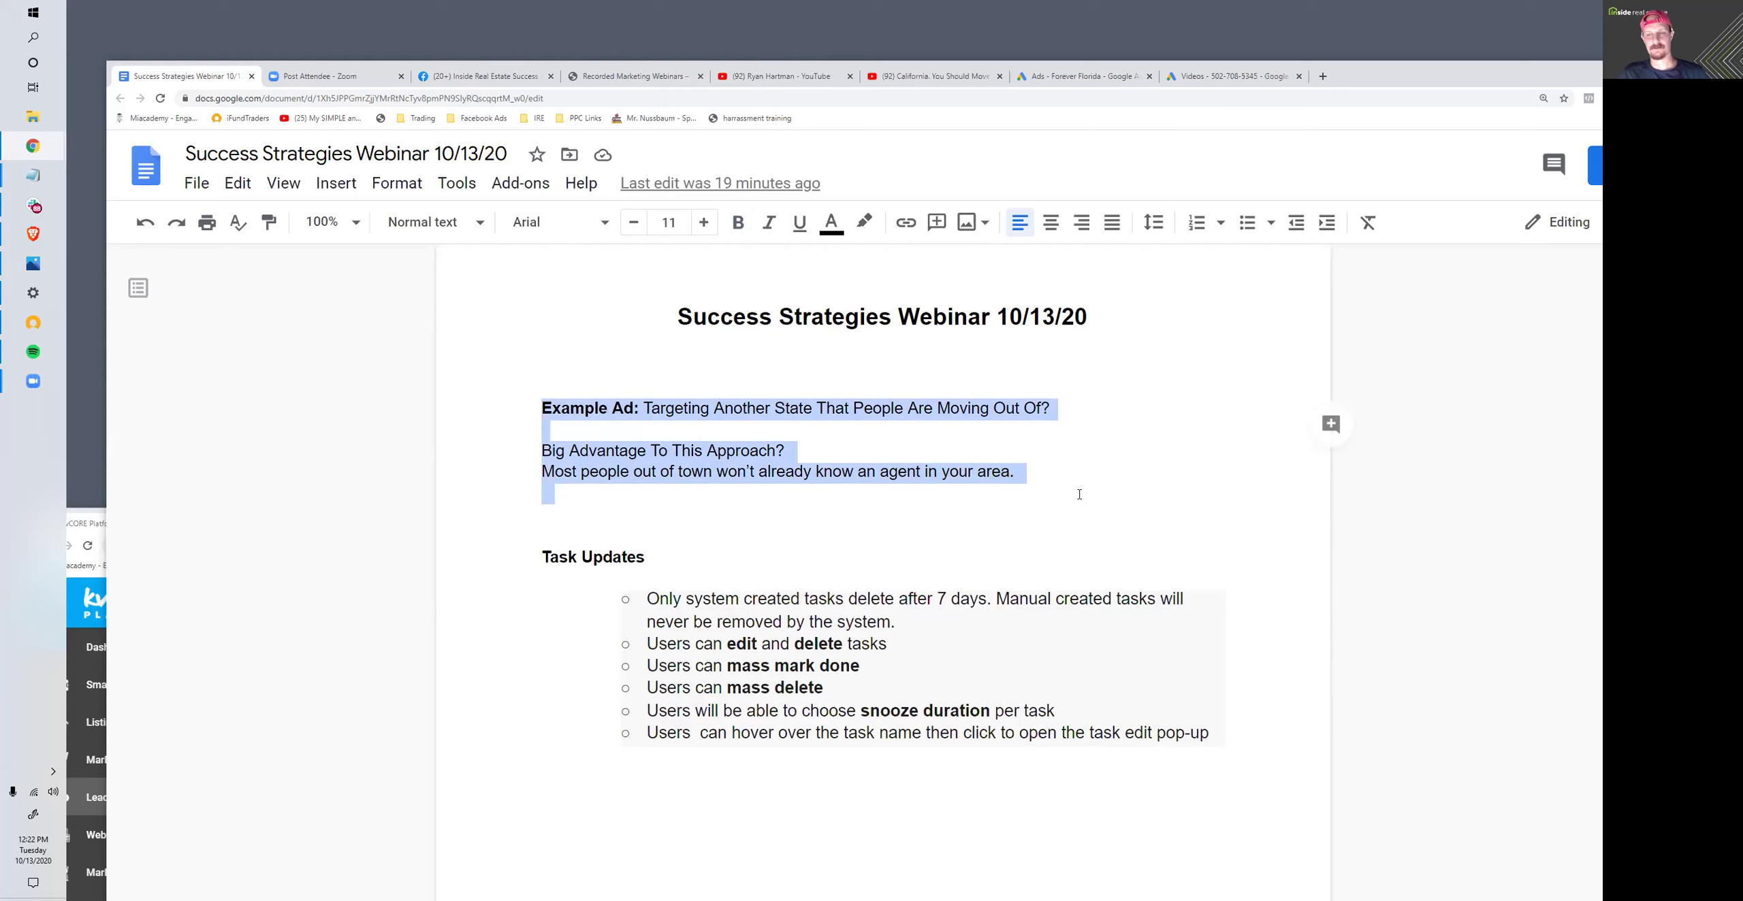
- Open the Inside Real Estate Success Strategies Facebook group in a new browser tab through its insiderealestate.com short address
click(1324, 77)
text(in)
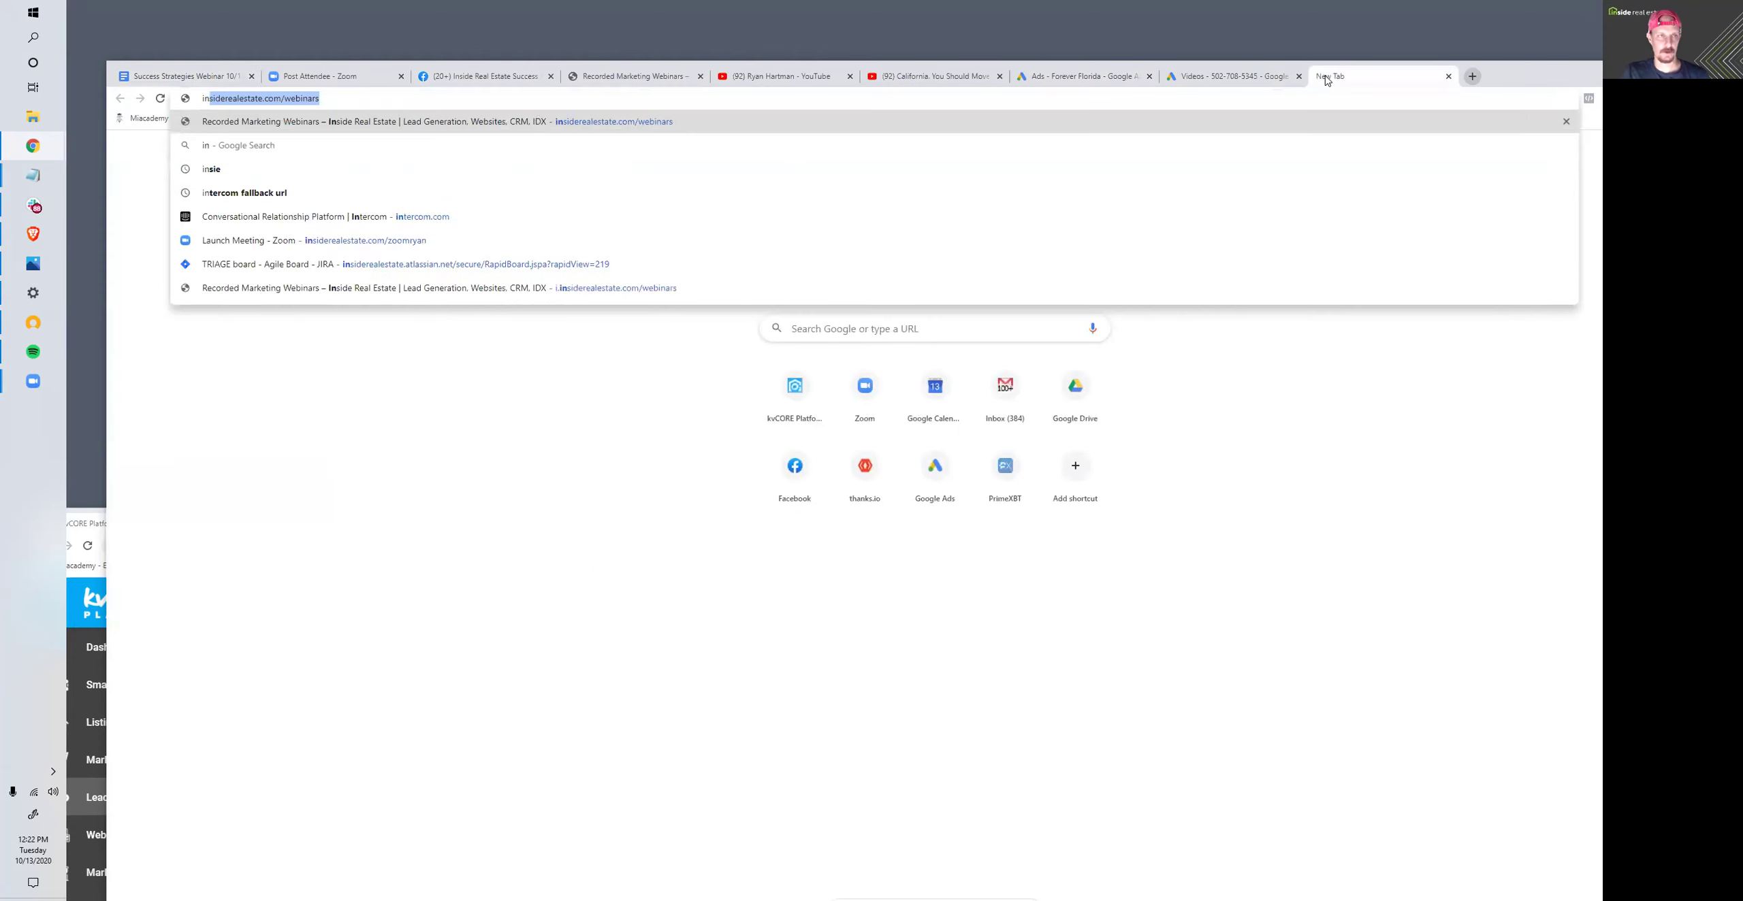
text(siderealestate.com/face)
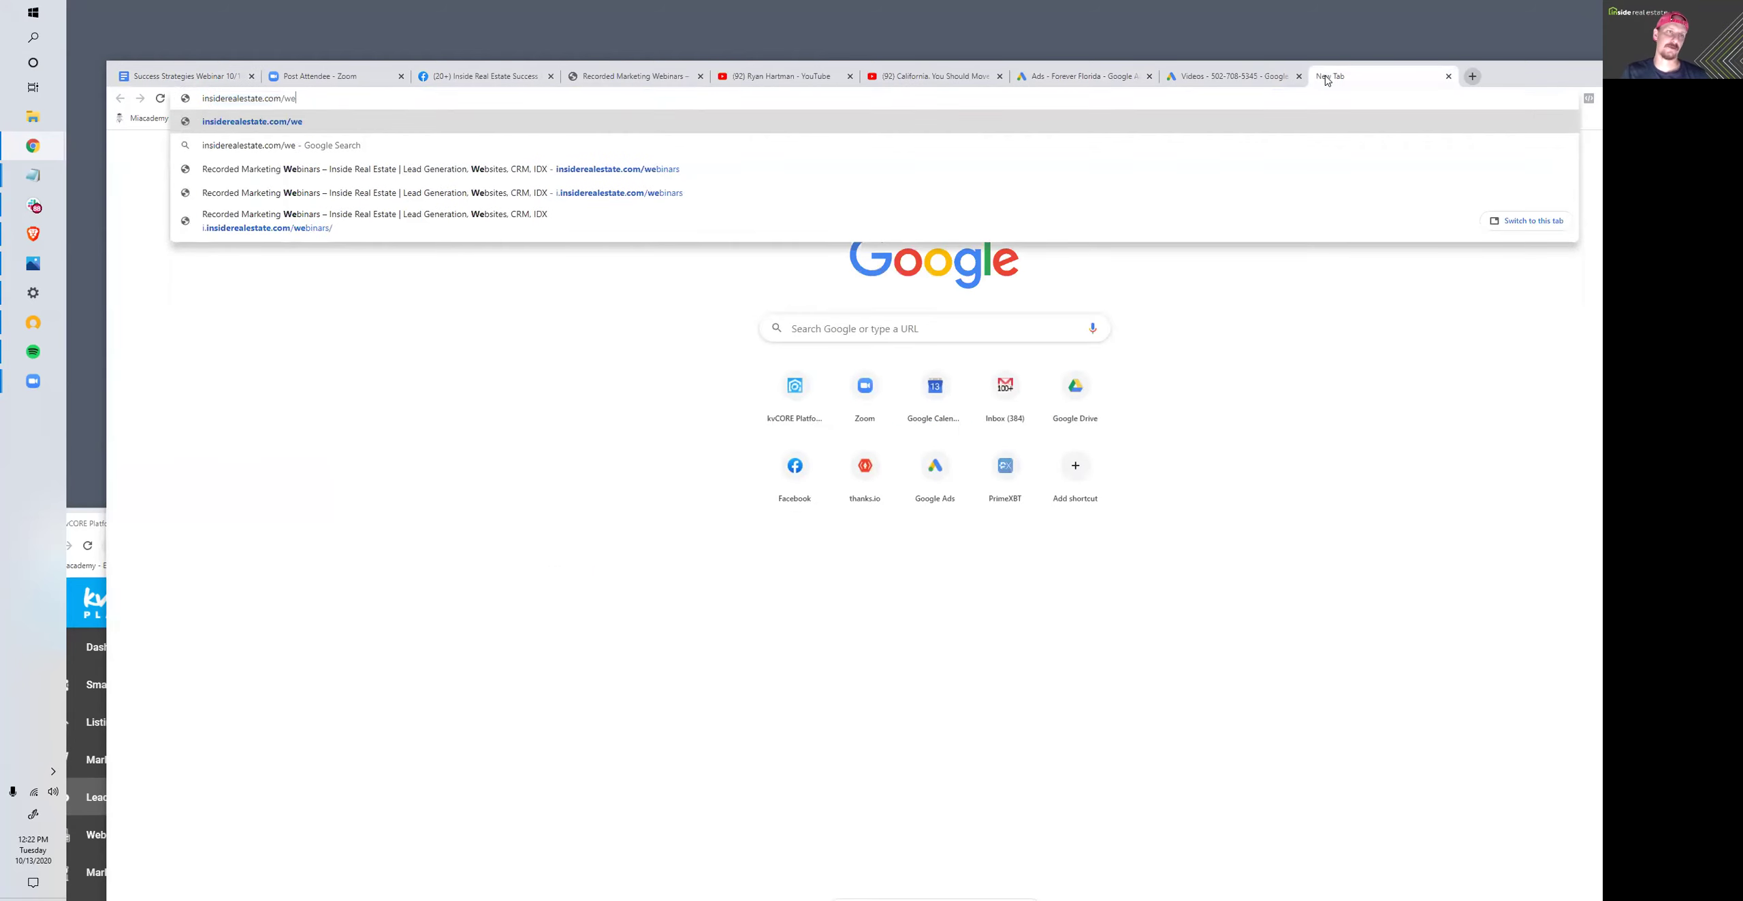
key(Return)
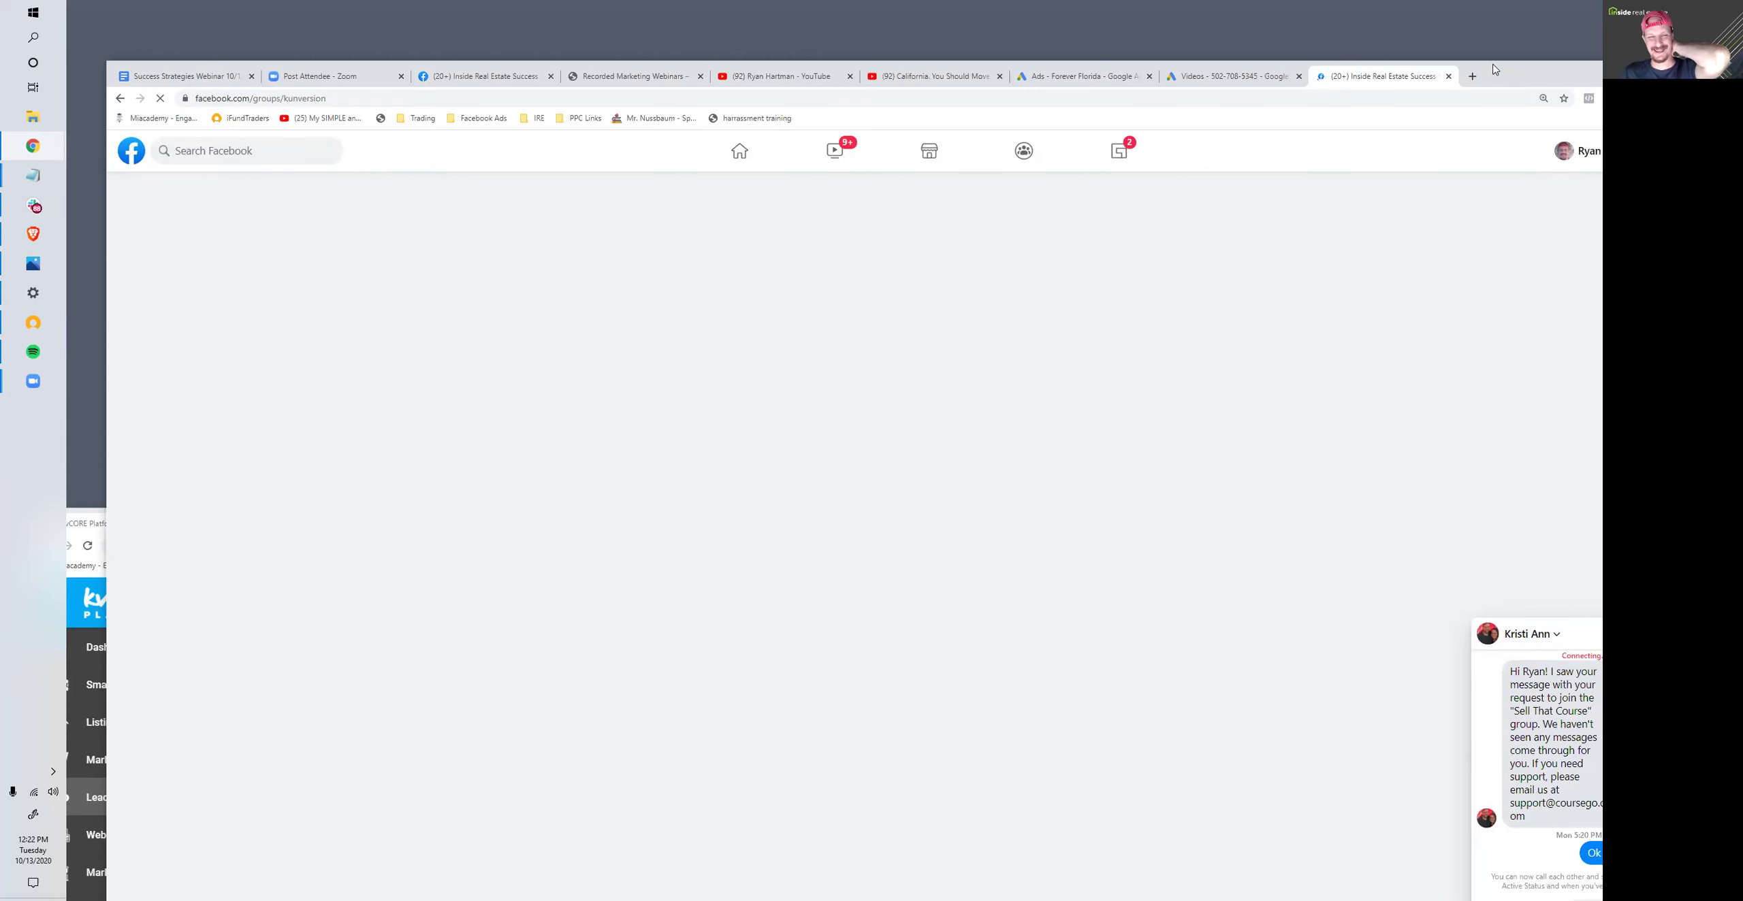
- Look through the group's discussion feed down to the post sharing today's Strategy Webinar link
drag(1494, 68, 1492, 53)
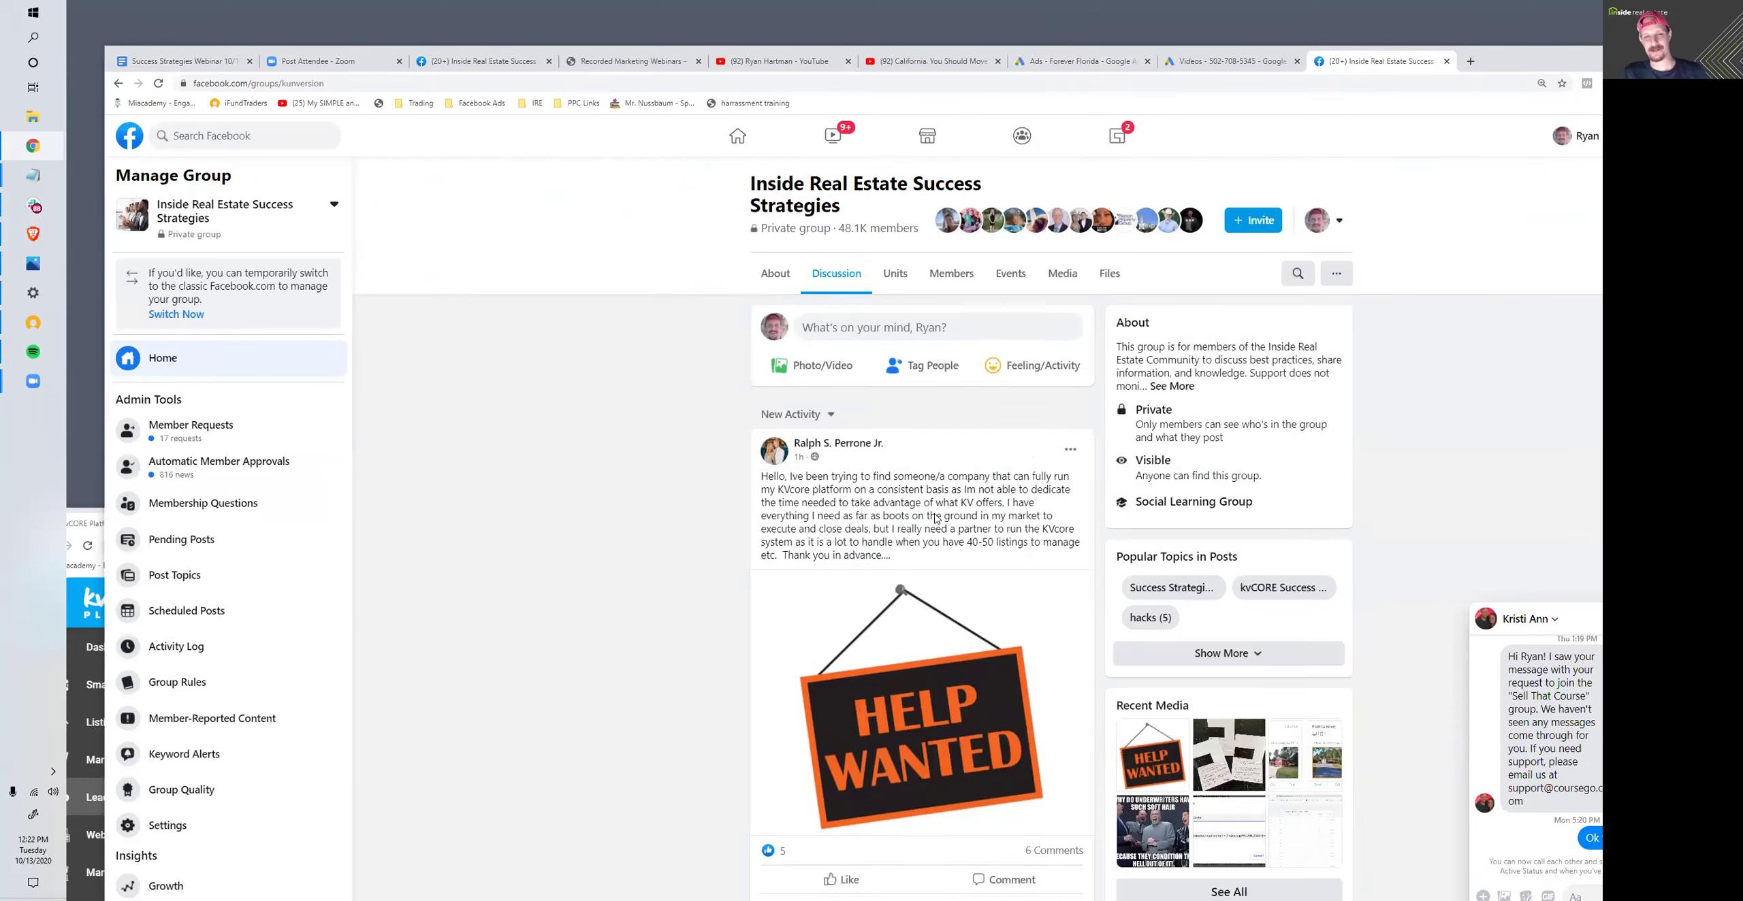
scroll(919, 523, down, 4)
scroll(919, 522, down, 3)
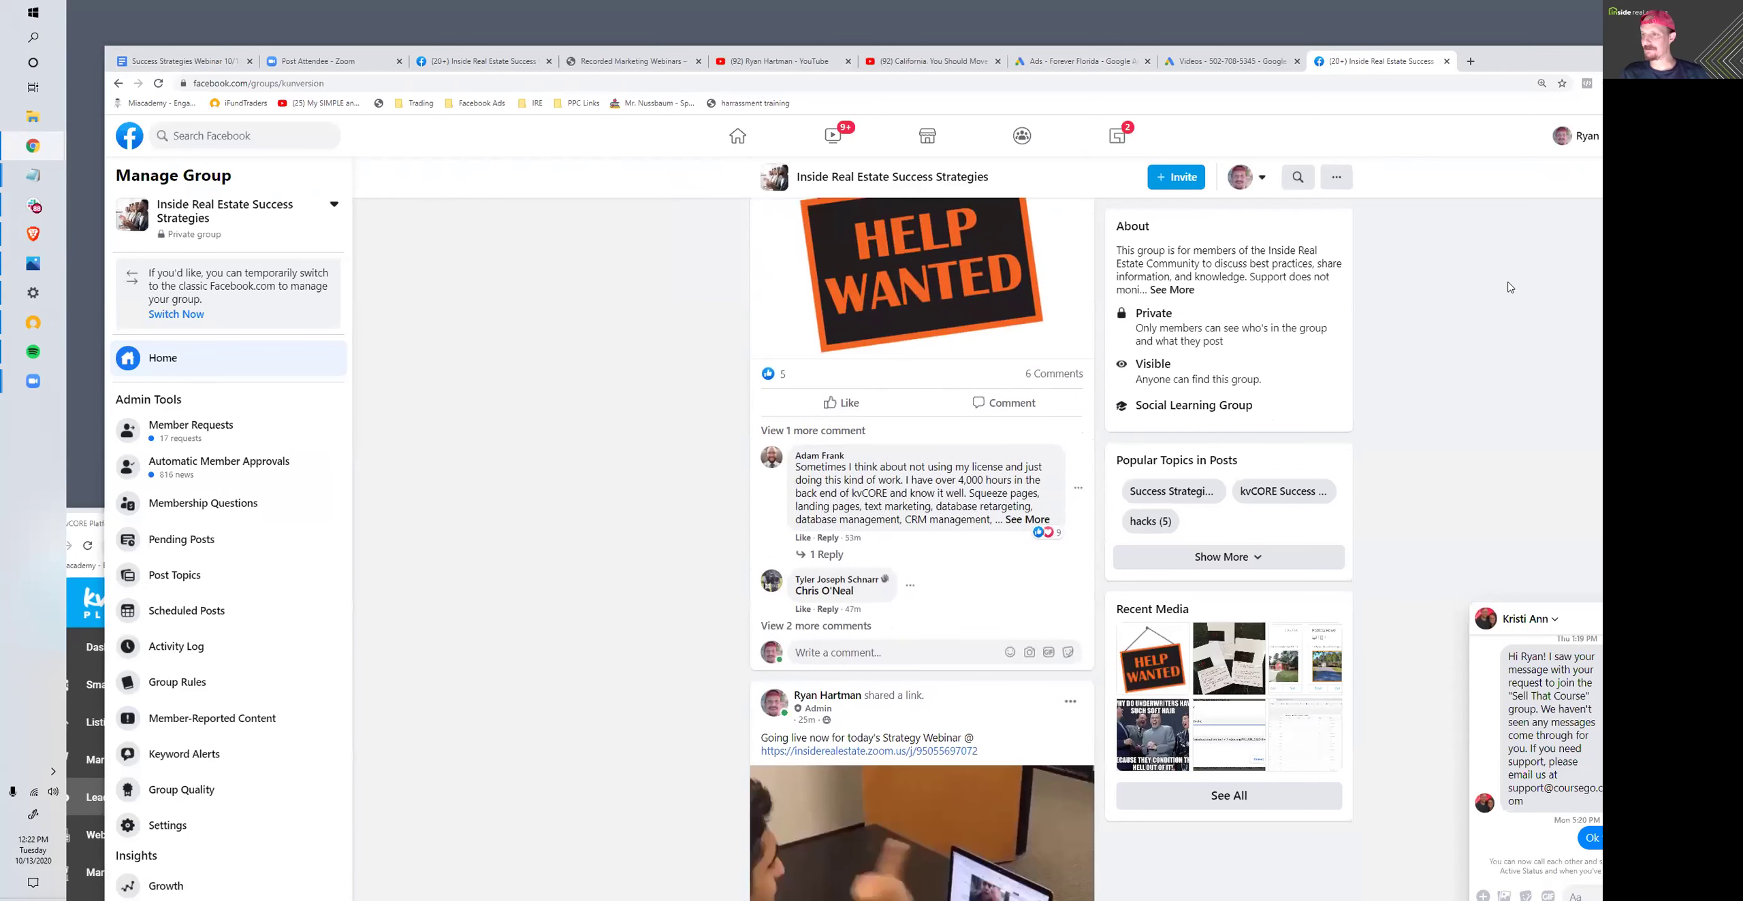